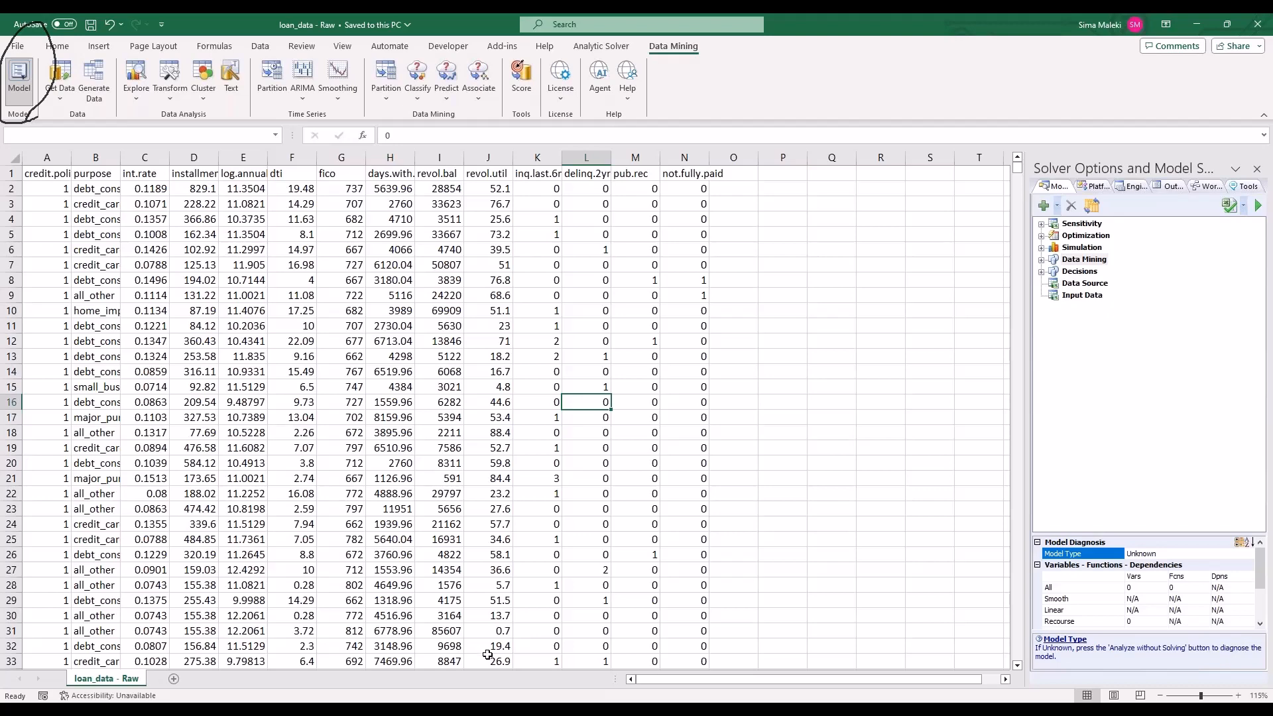
Start synthetic data generation from the loan_data - Raw sheet and add all usable variables to the selected variables.
{"action": "left_click", "coordinate": [404, 388]}
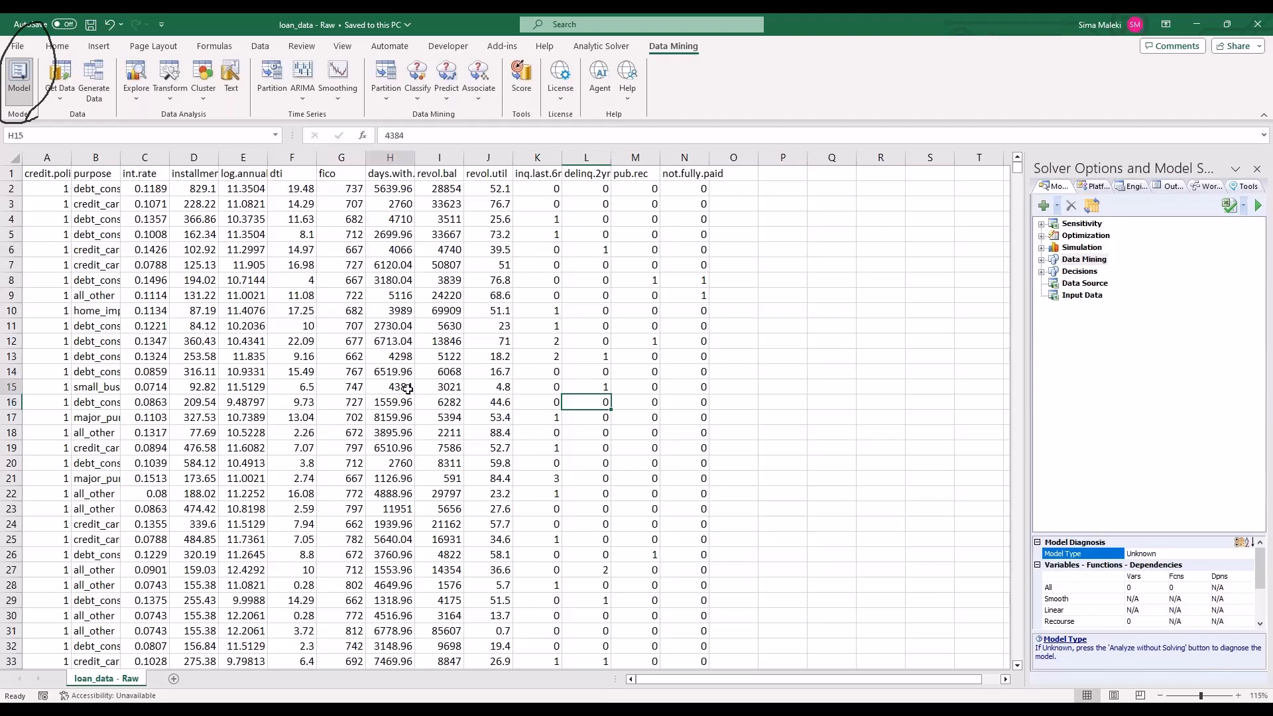
{"action": "left_click", "coordinate": [88, 88]}
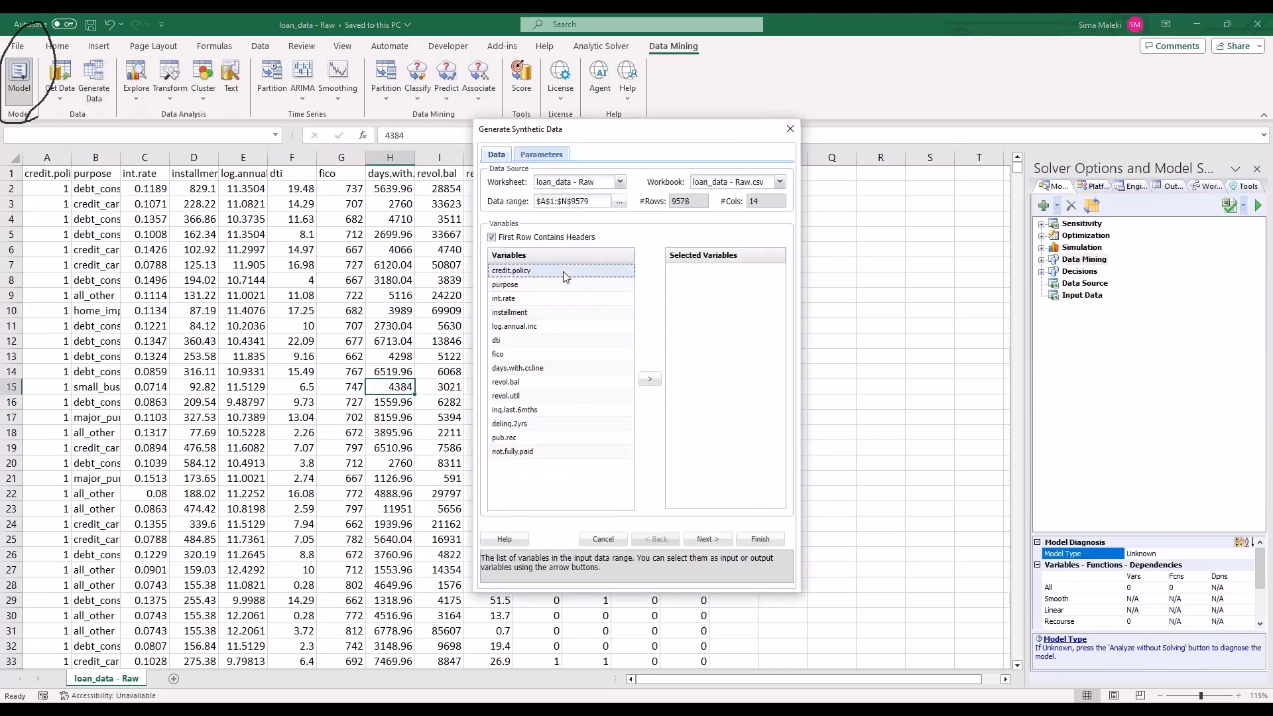
{"action": "left_click", "coordinate": [566, 451], "text": "shift"}
{"action": "left_click", "coordinate": [649, 381]}
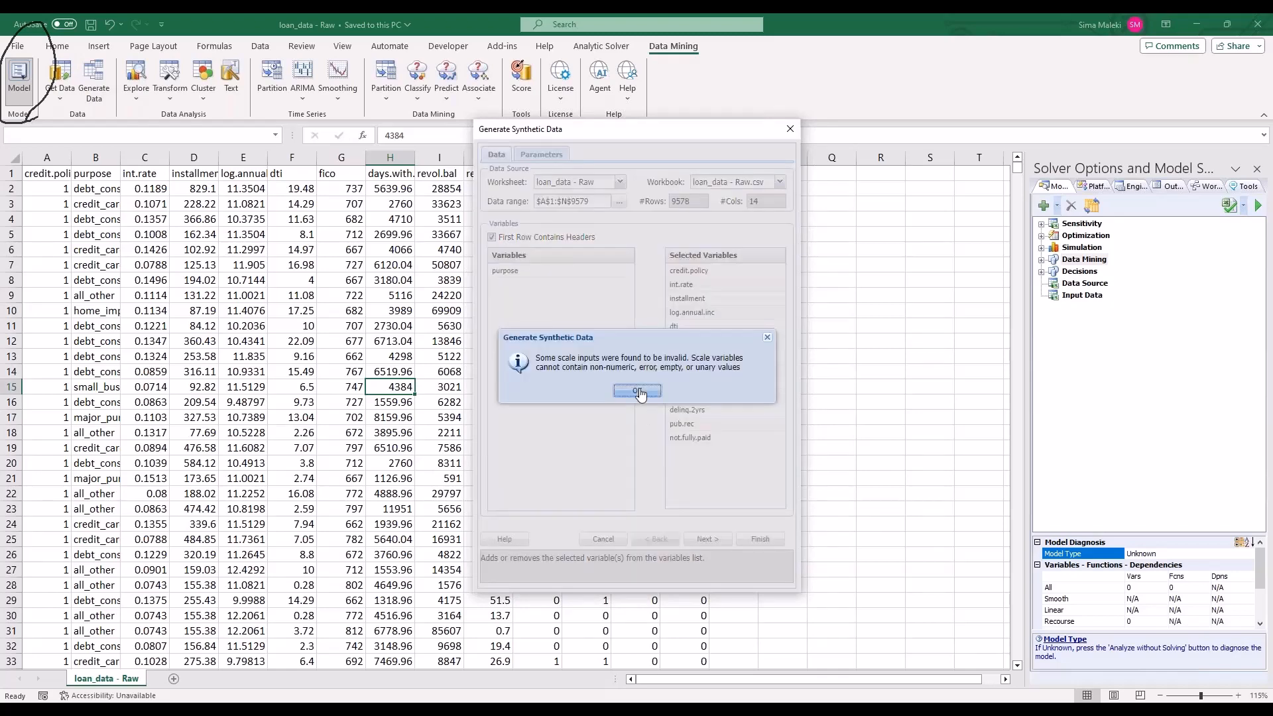
{"action": "left_click", "coordinate": [640, 390]}
Remove credit.policy from the selected variables and proceed to the generation parameters.
{"action": "left_click", "coordinate": [689, 271]}
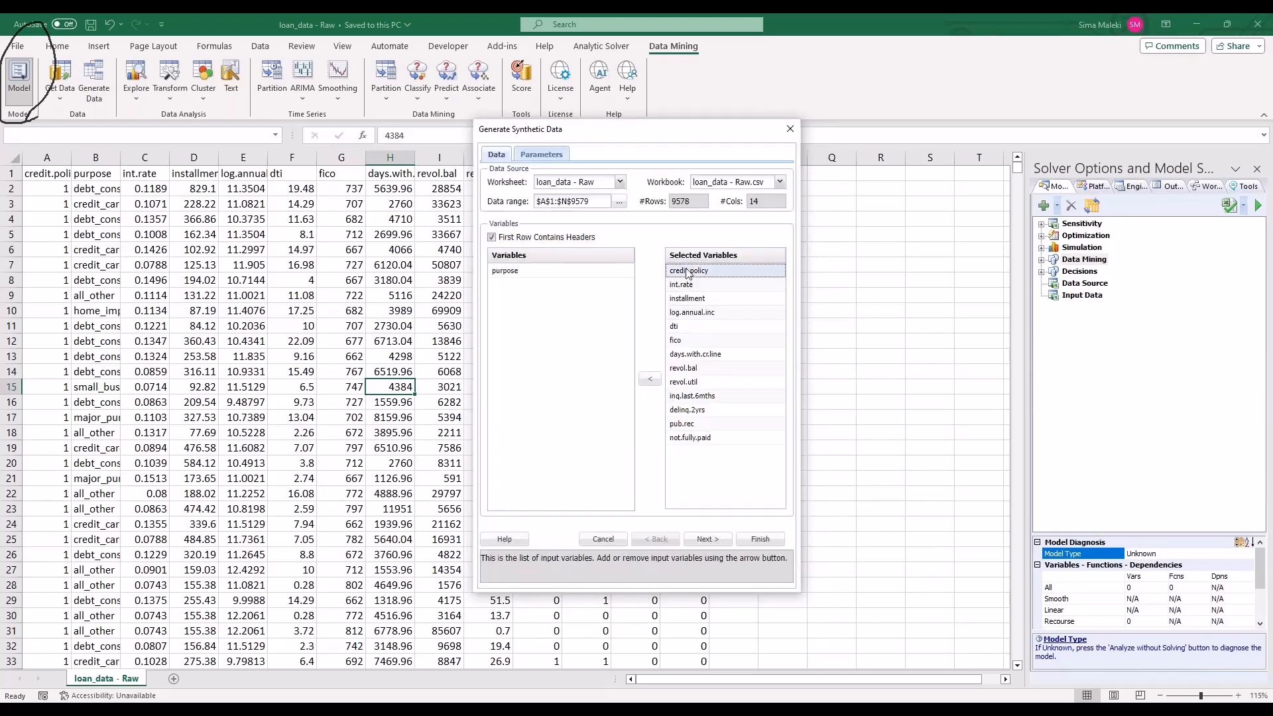
{"action": "left_click", "coordinate": [653, 379]}
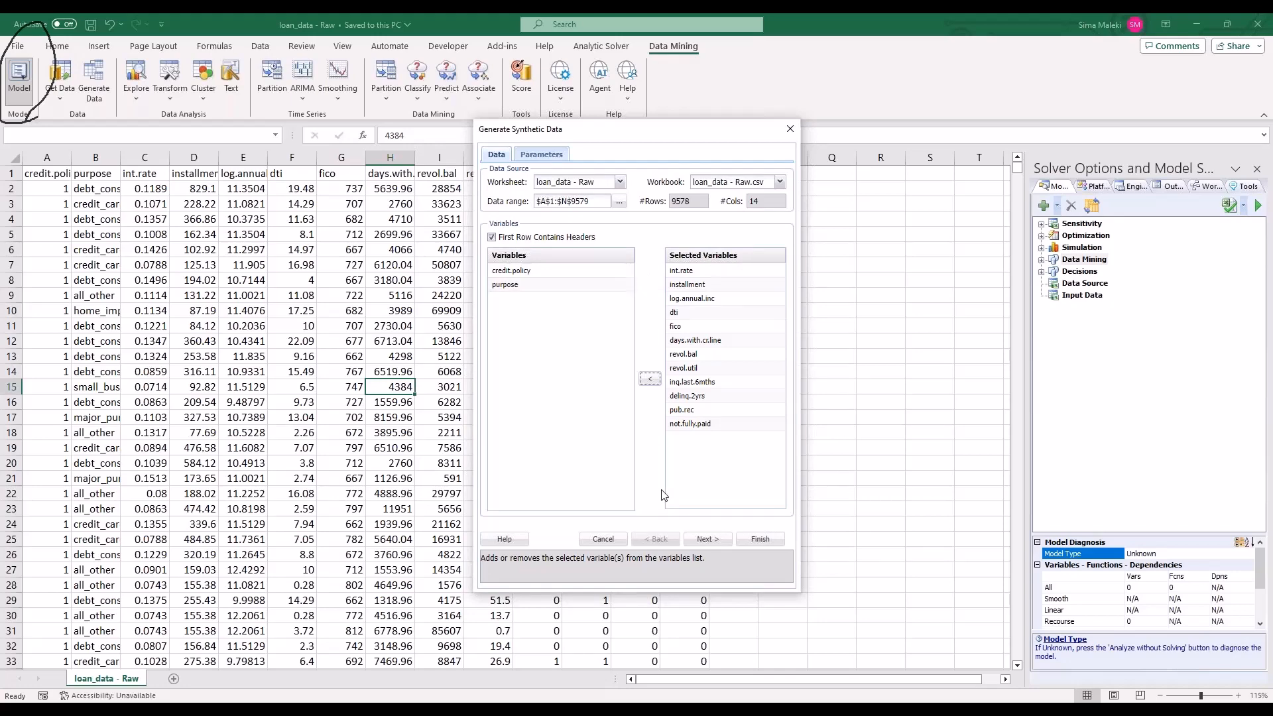
{"action": "left_click", "coordinate": [708, 538]}
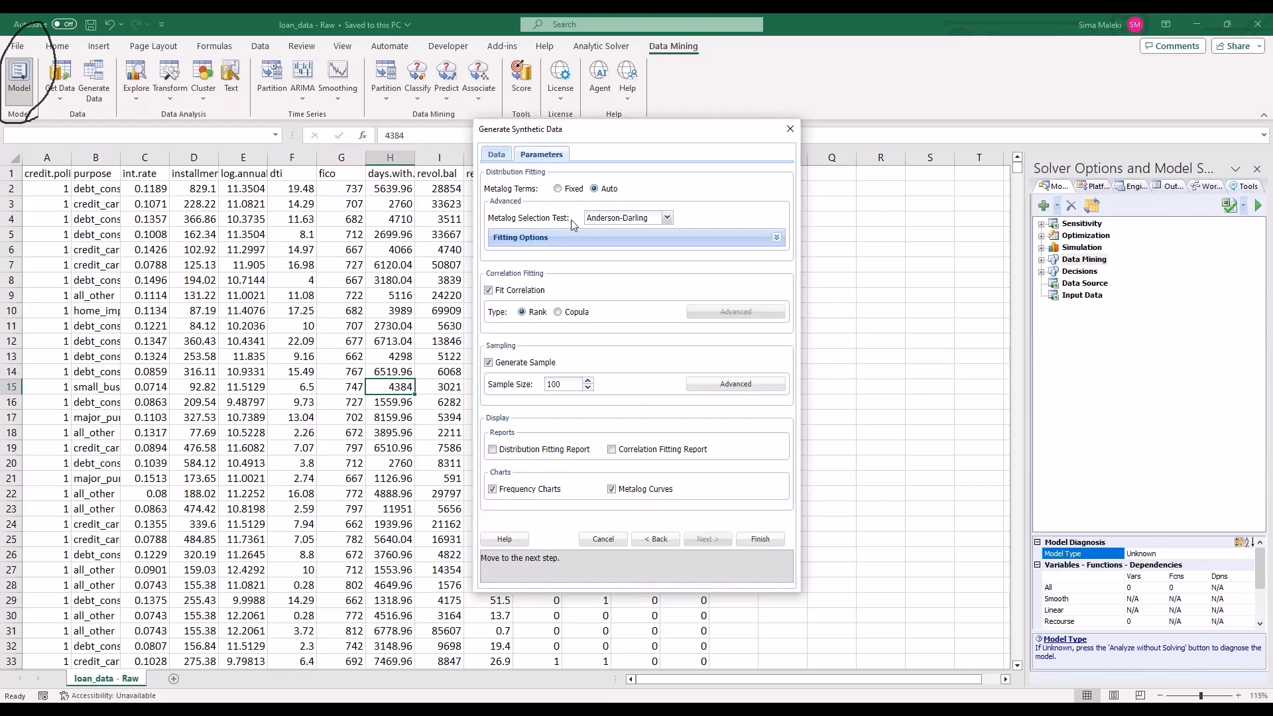
Review the metalog selection tests and the fitting options listing each variable's maximum terms and bounds, keeping Anderson-Darling.
{"action": "left_click", "coordinate": [666, 217]}
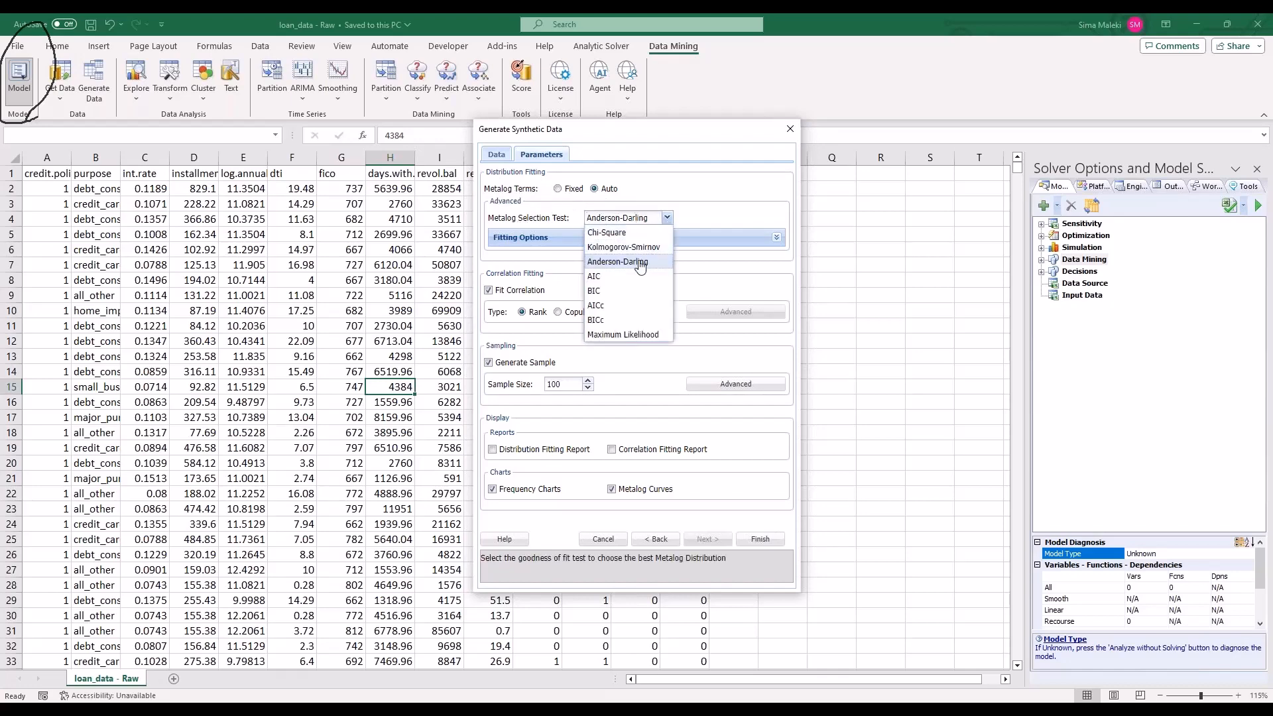
{"action": "left_click", "coordinate": [703, 244]}
{"action": "left_click", "coordinate": [777, 238]}
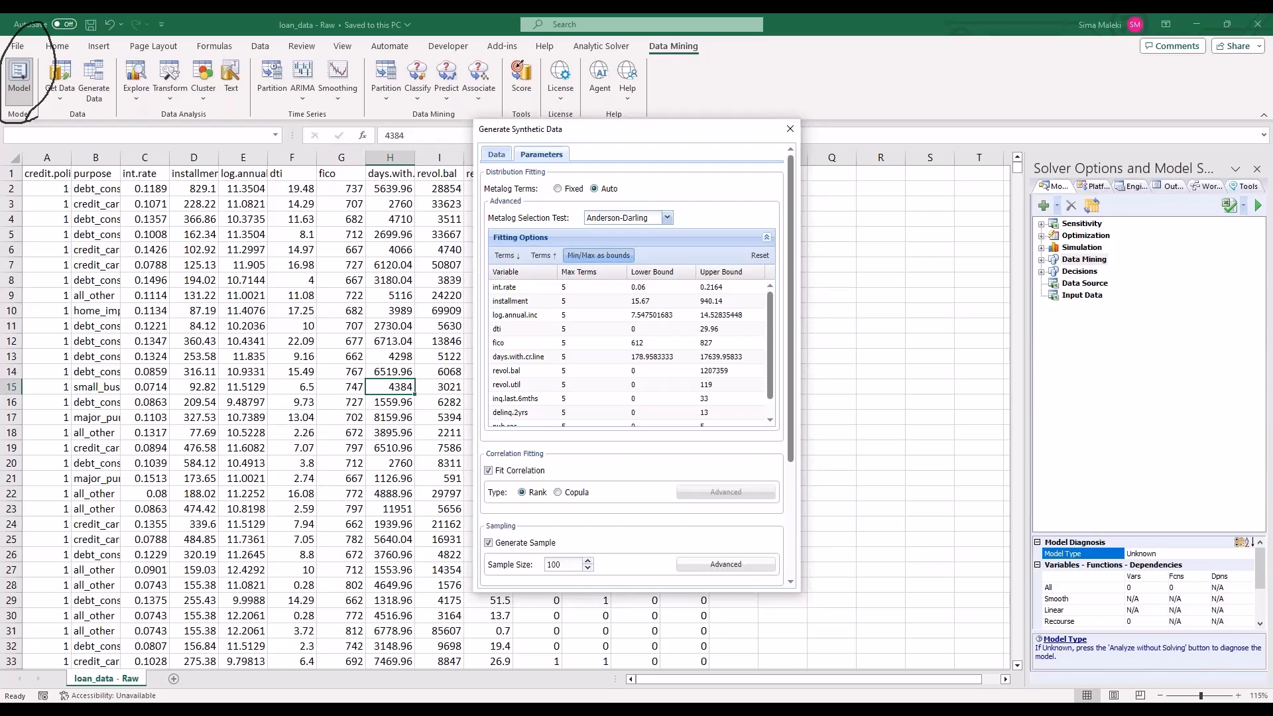
{"action": "mouse_move", "coordinate": [356, 314]}
{"action": "left_mouse_down"}
{"action": "mouse_move", "coordinate": [463, 305]}
{"action": "mouse_move", "coordinate": [434, 356]}
{"action": "left_mouse_up"}
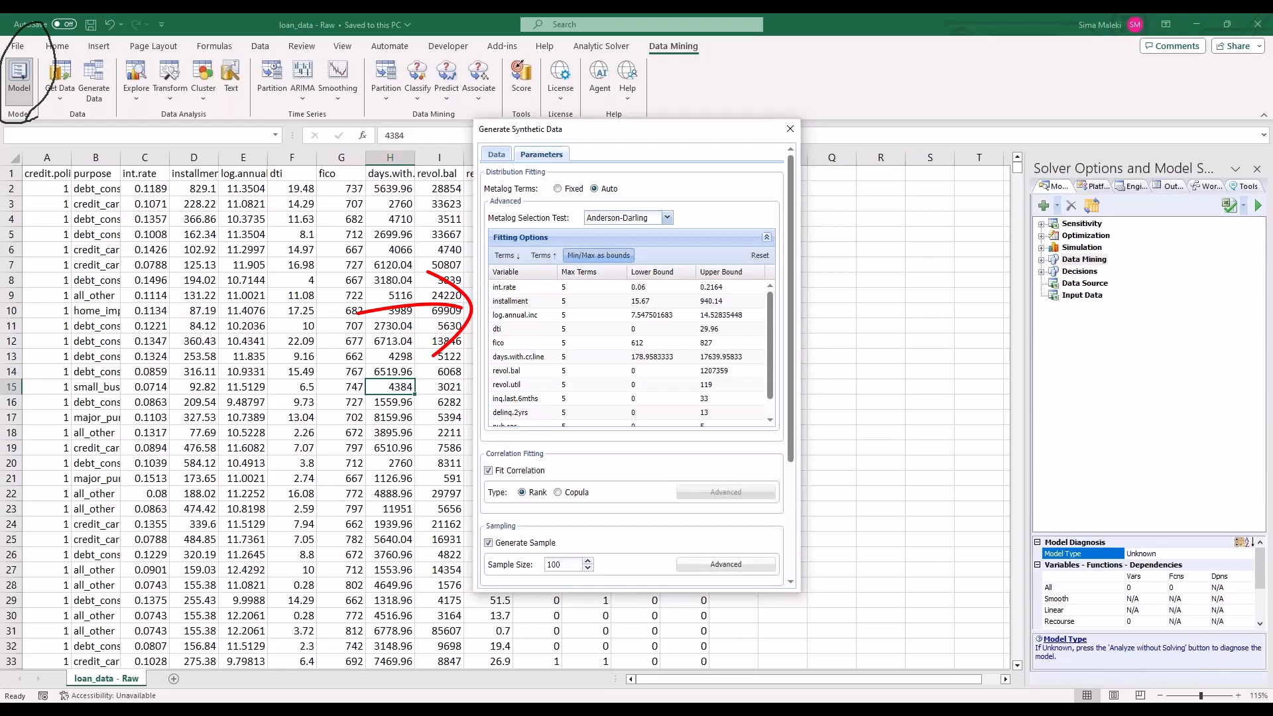
{"action": "left_click", "coordinate": [646, 286]}
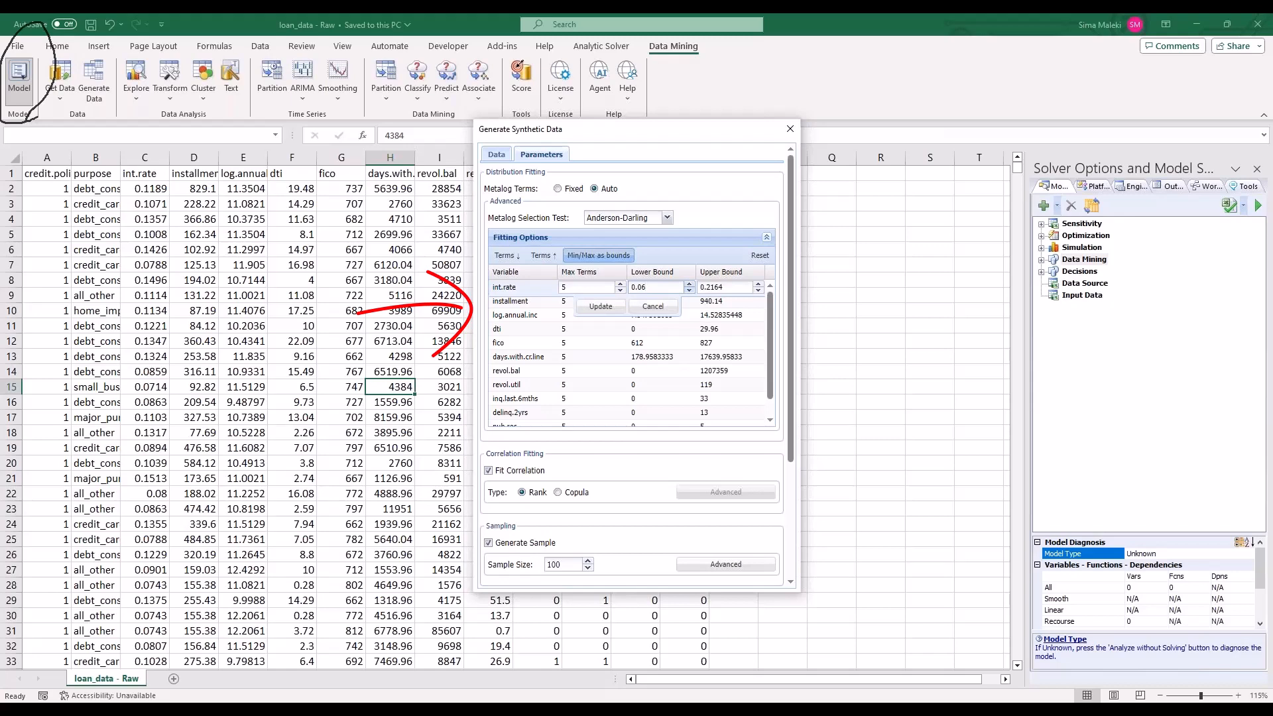
{"action": "left_click", "coordinate": [653, 306]}
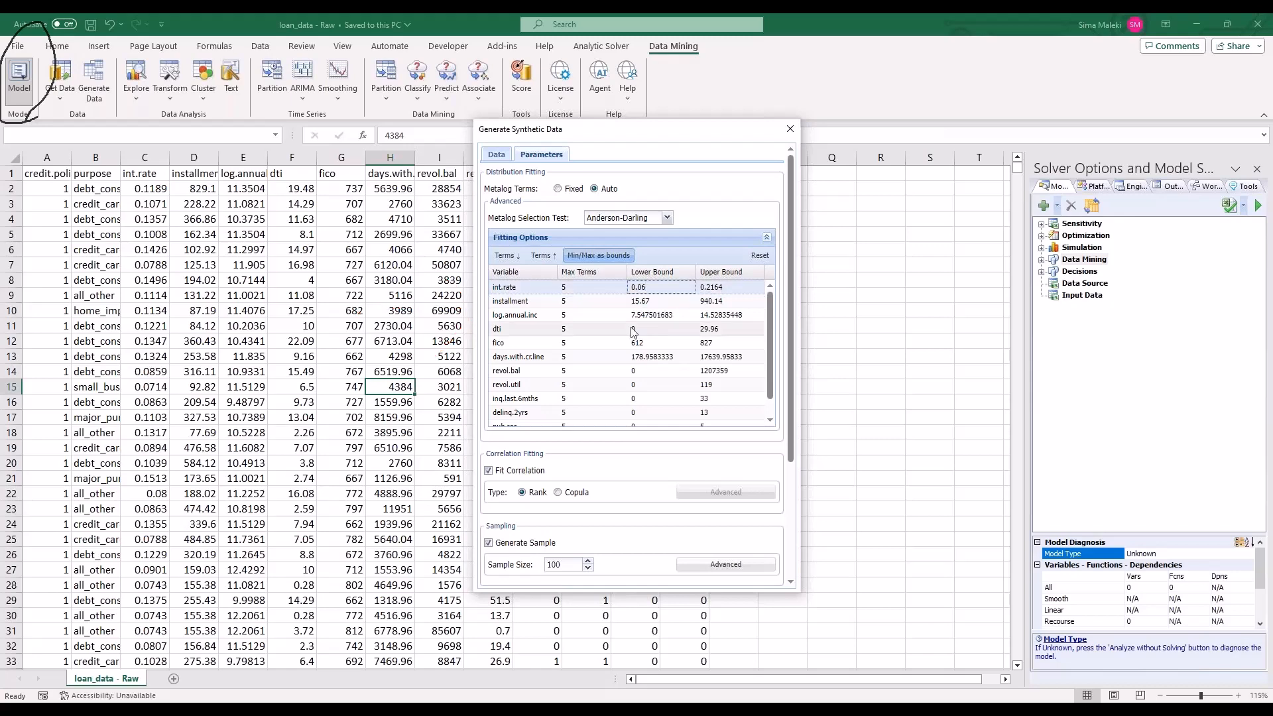
{"action": "left_click", "coordinate": [770, 239]}
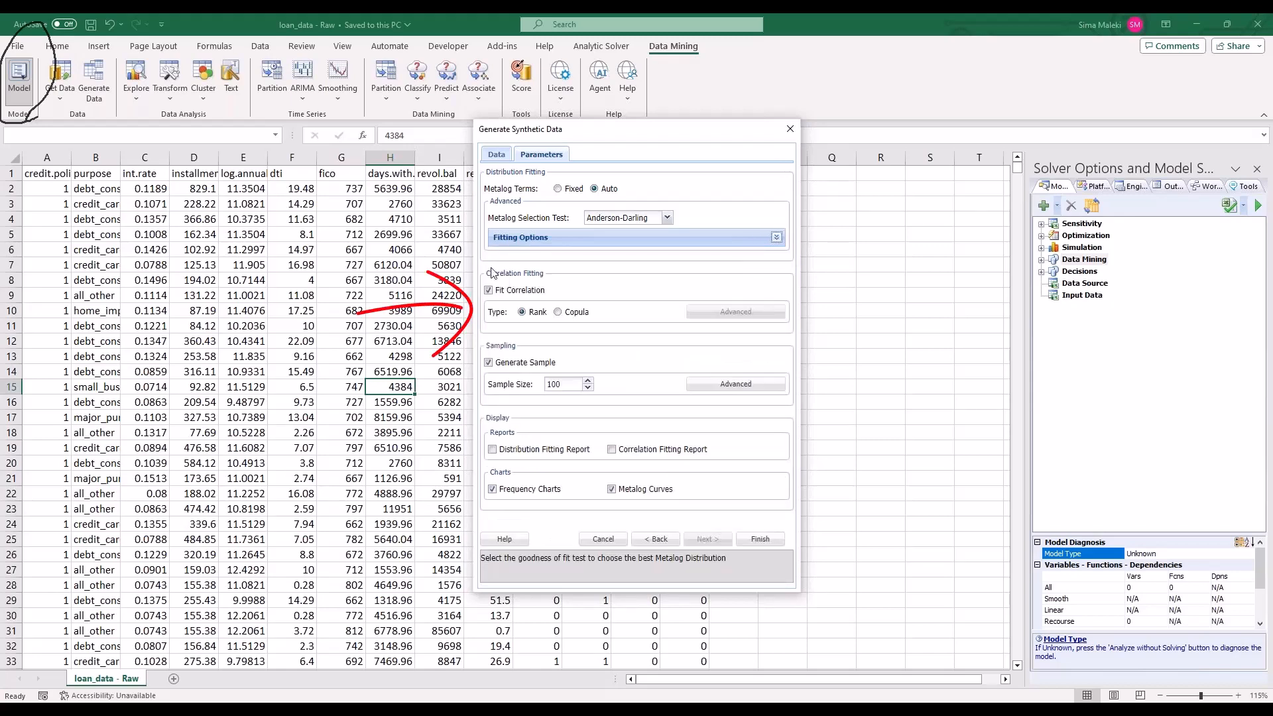
Inspect the copula options for correlation fitting and return the correlation type to Rank.
{"action": "triple_click", "coordinate": [545, 276]}
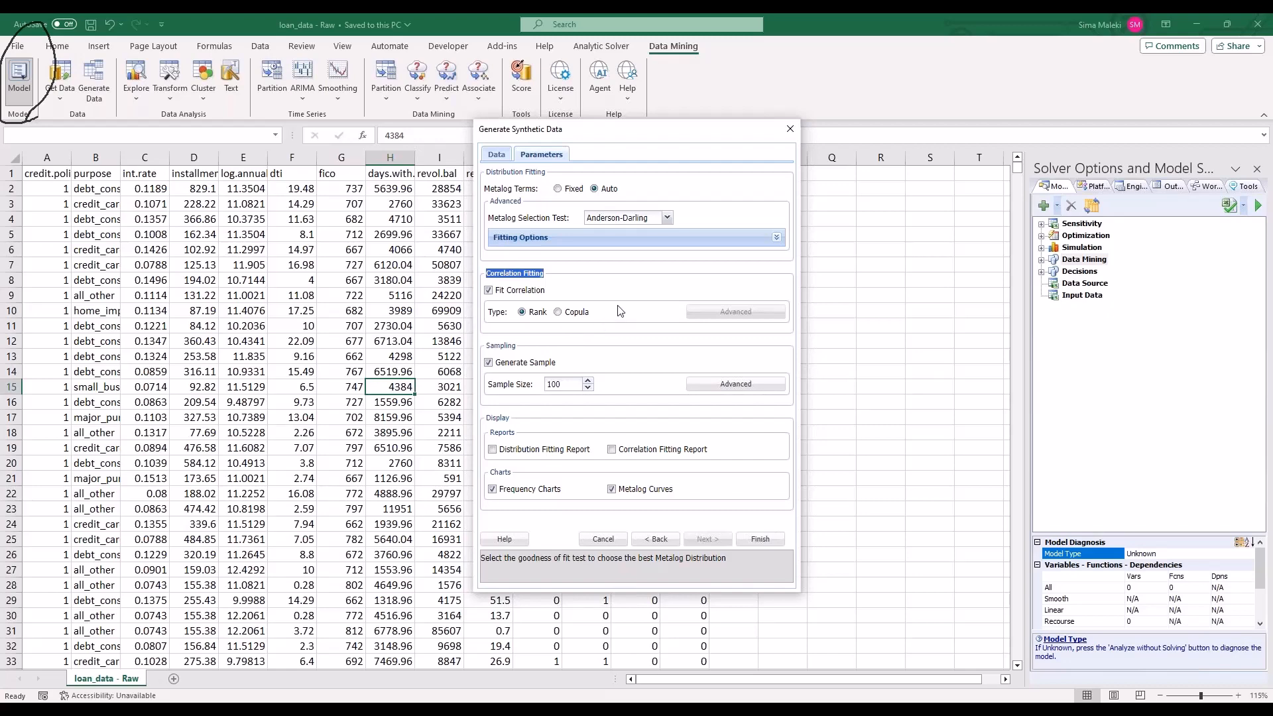
{"action": "left_click", "coordinate": [558, 313]}
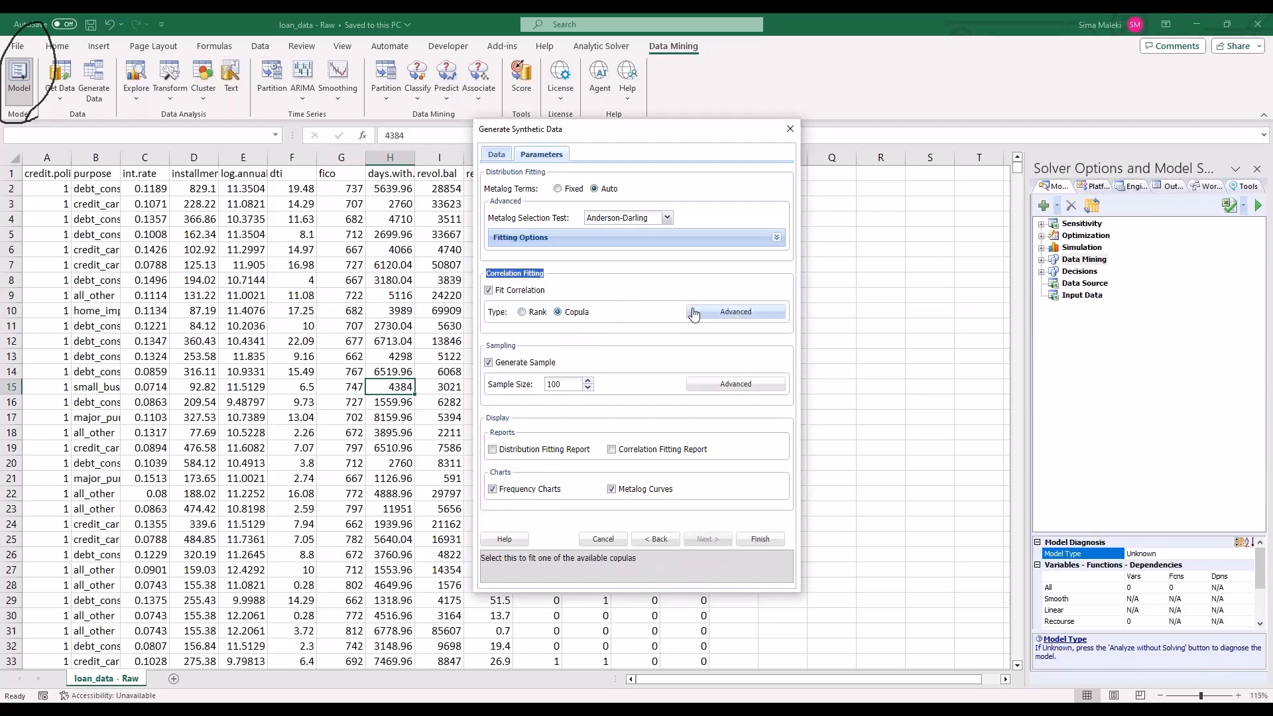
{"action": "left_click", "coordinate": [727, 314]}
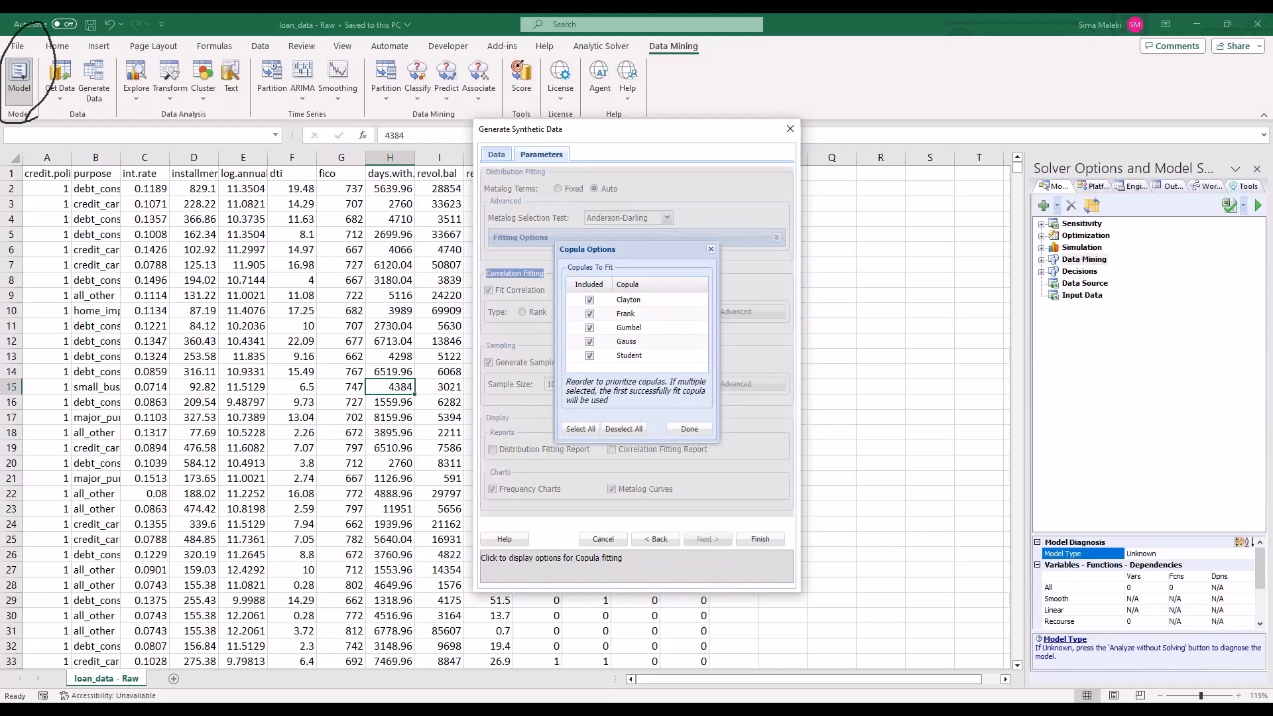
{"action": "left_click", "coordinate": [711, 250]}
{"action": "left_click", "coordinate": [523, 312]}
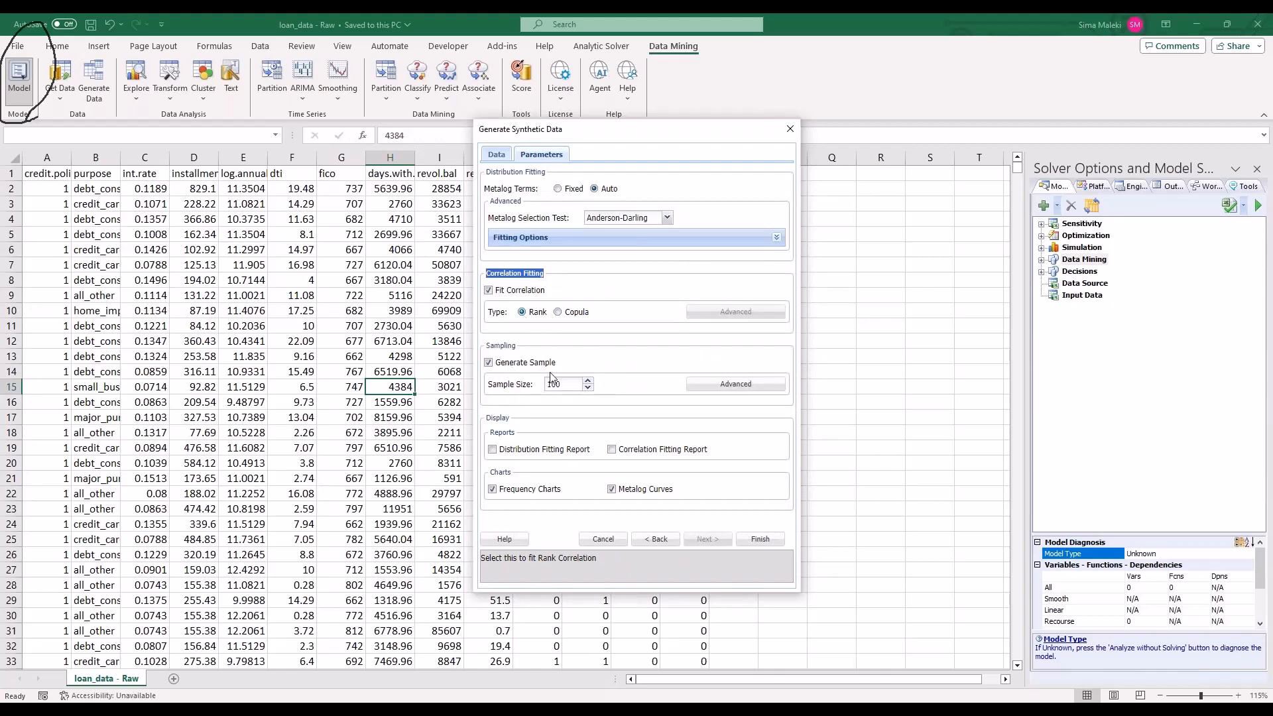
Set the sample size to 1000 and review the advanced sampling options for random generator and sampling method.
{"action": "left_click", "coordinate": [567, 384]}
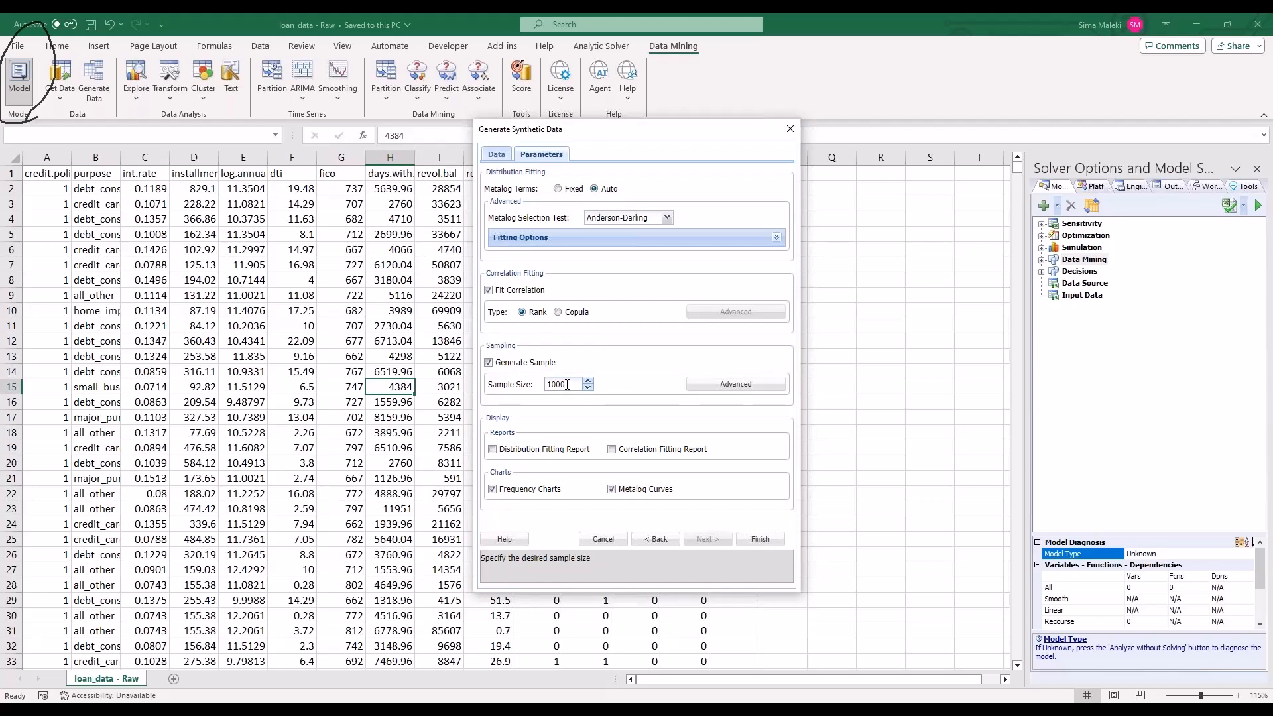
{"action": "left_click", "coordinate": [709, 385]}
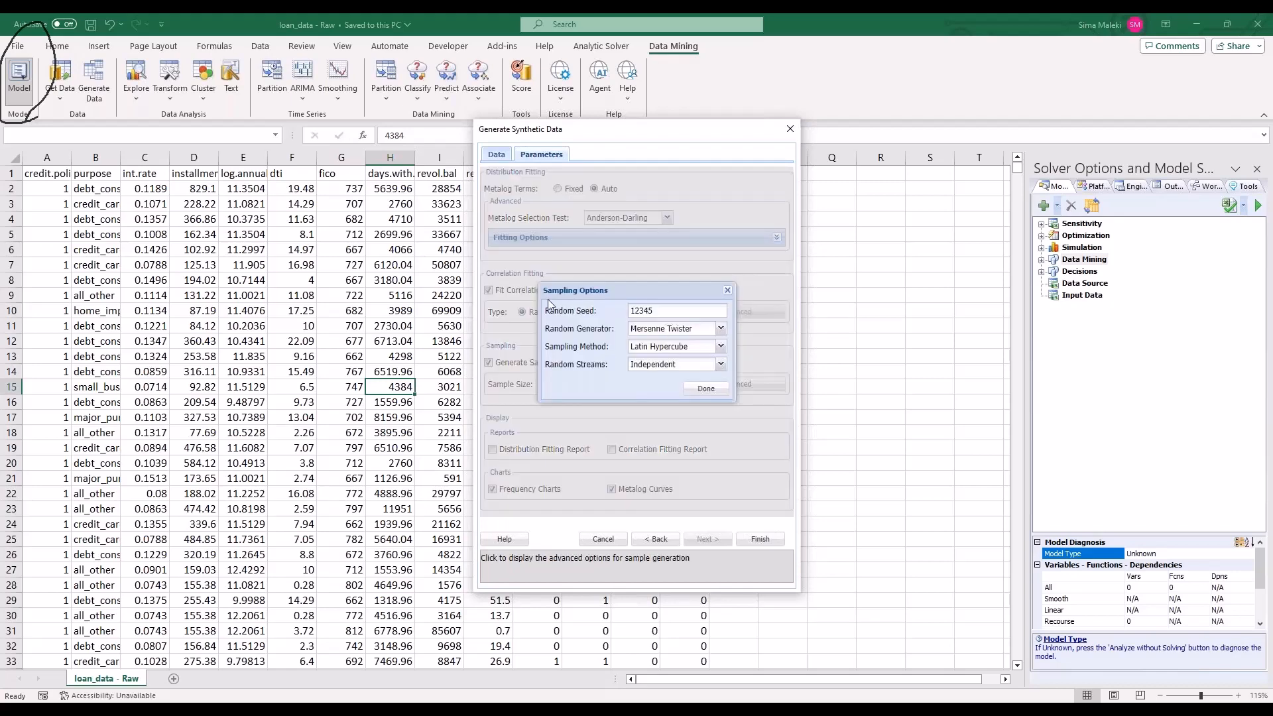
{"action": "left_click", "coordinate": [721, 329]}
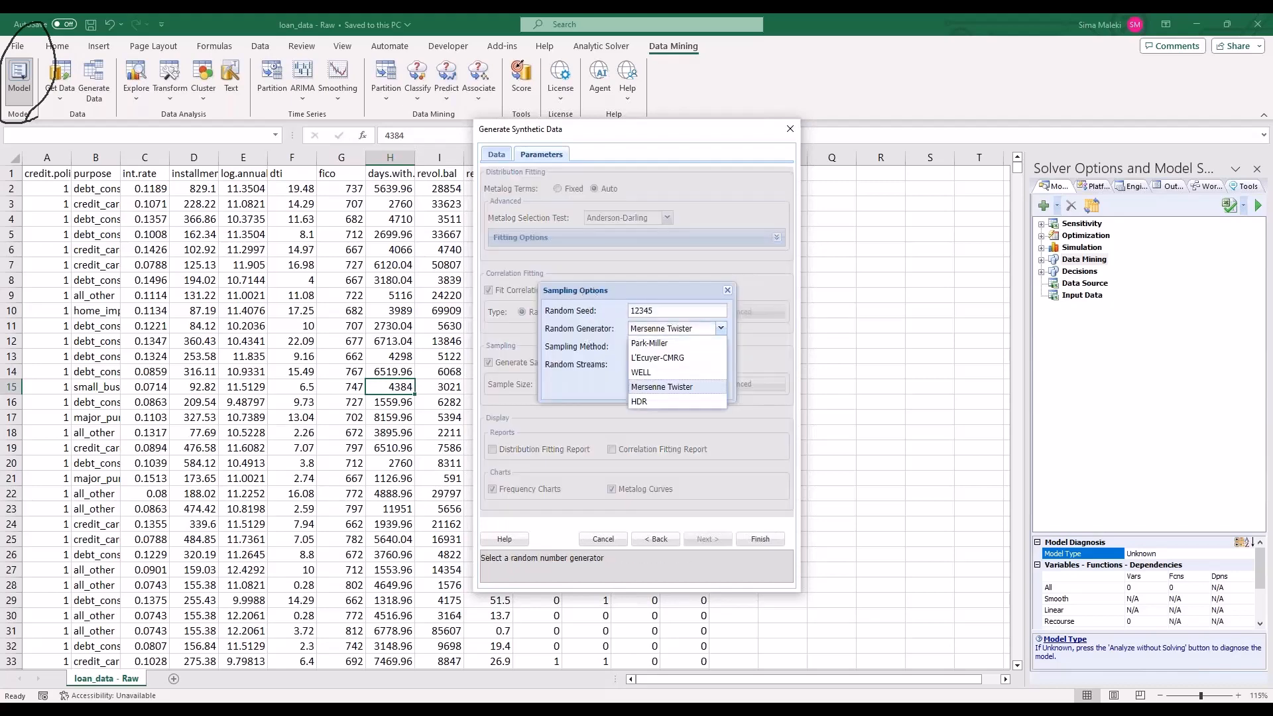
{"action": "left_click", "coordinate": [721, 328]}
{"action": "left_click", "coordinate": [721, 347]}
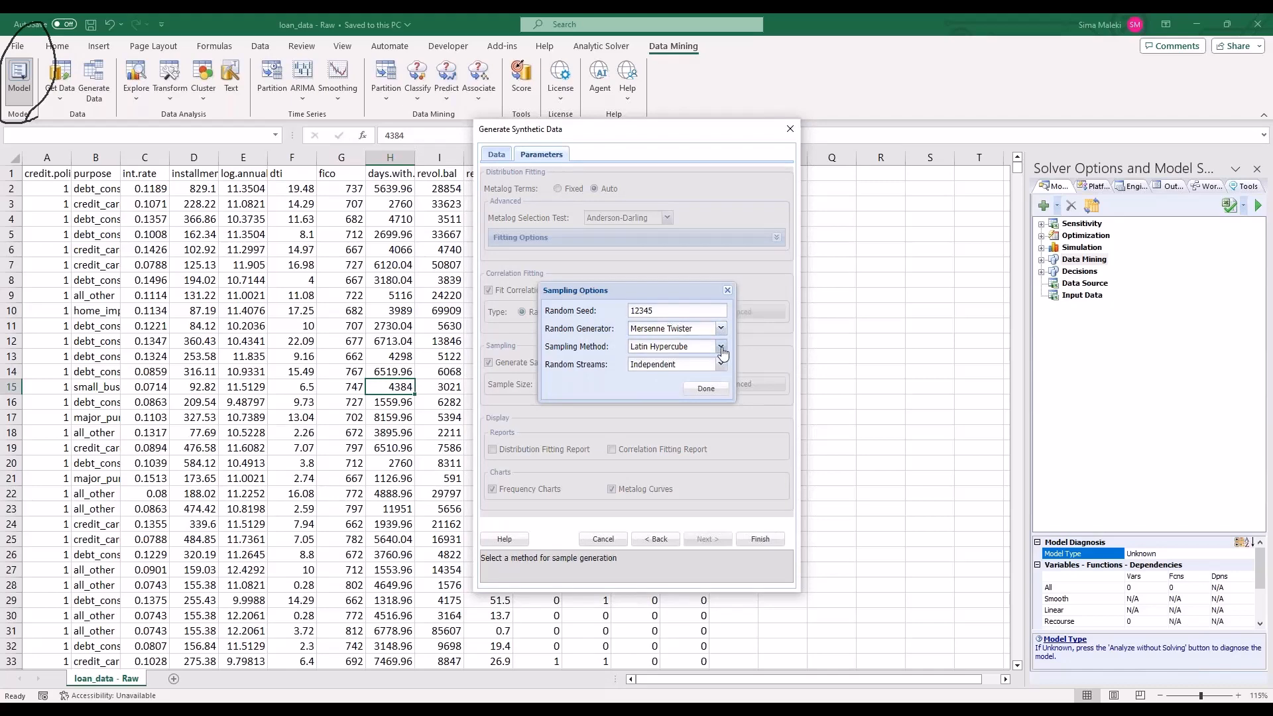
{"action": "key", "text": "Escape"}
{"action": "key", "text": "Escape"}
Include the Distribution Fitting Report and run the synthetic data generation.
{"action": "left_click", "coordinate": [493, 450]}
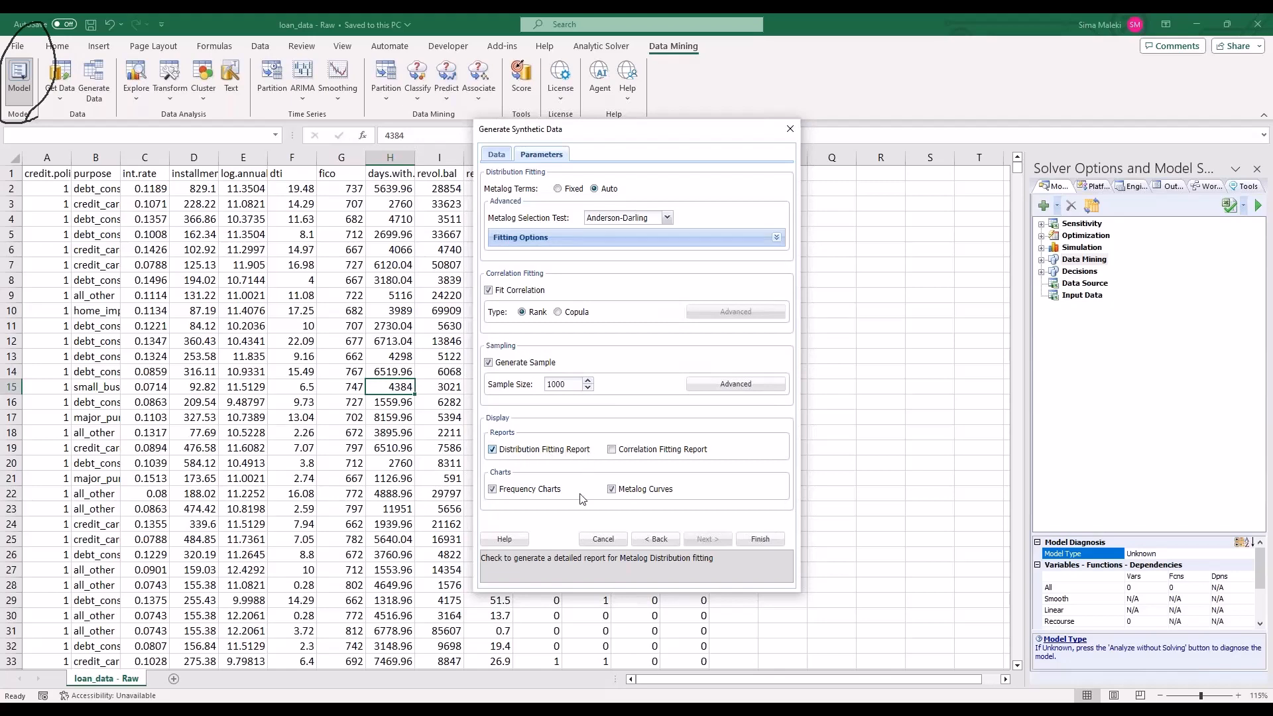
{"action": "left_click", "coordinate": [766, 541]}
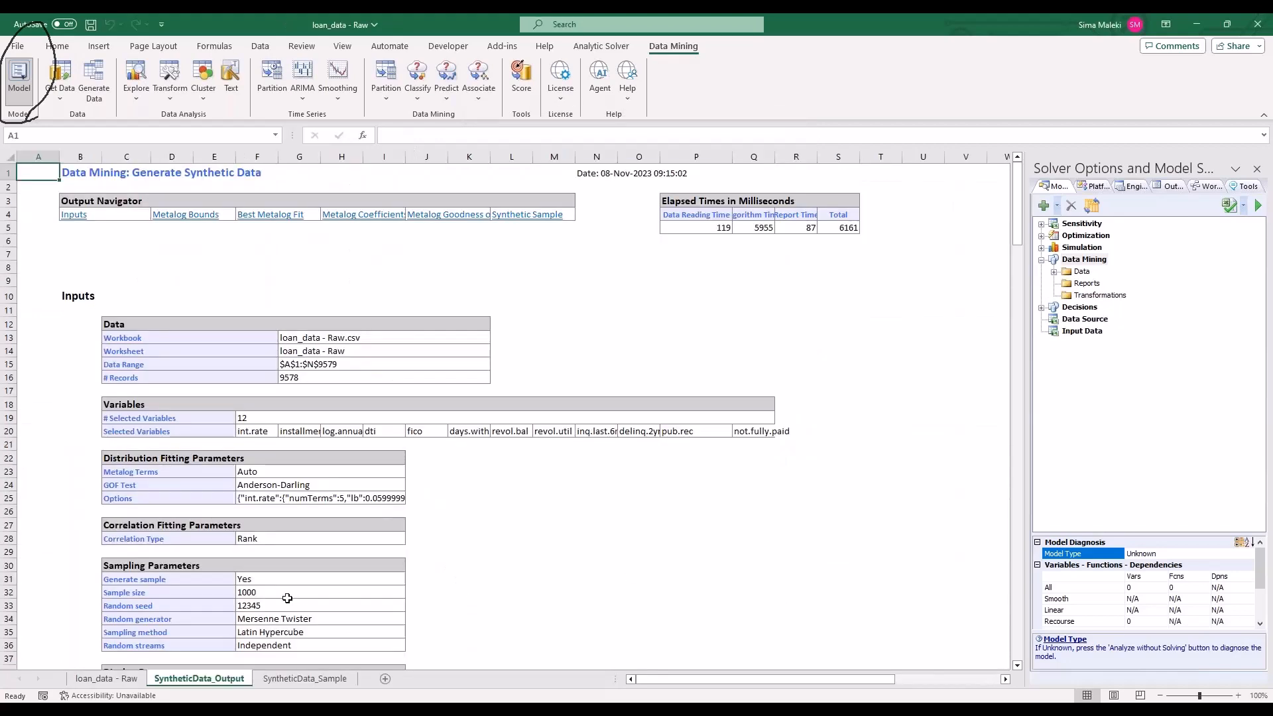
Compare the original and synthetic distribution charts for the variables on the SyntheticData_Sample sheet and close the chart comparison.
{"action": "scroll", "coordinate": [291, 594], "scroll_direction": "down", "scroll_amount": 6}
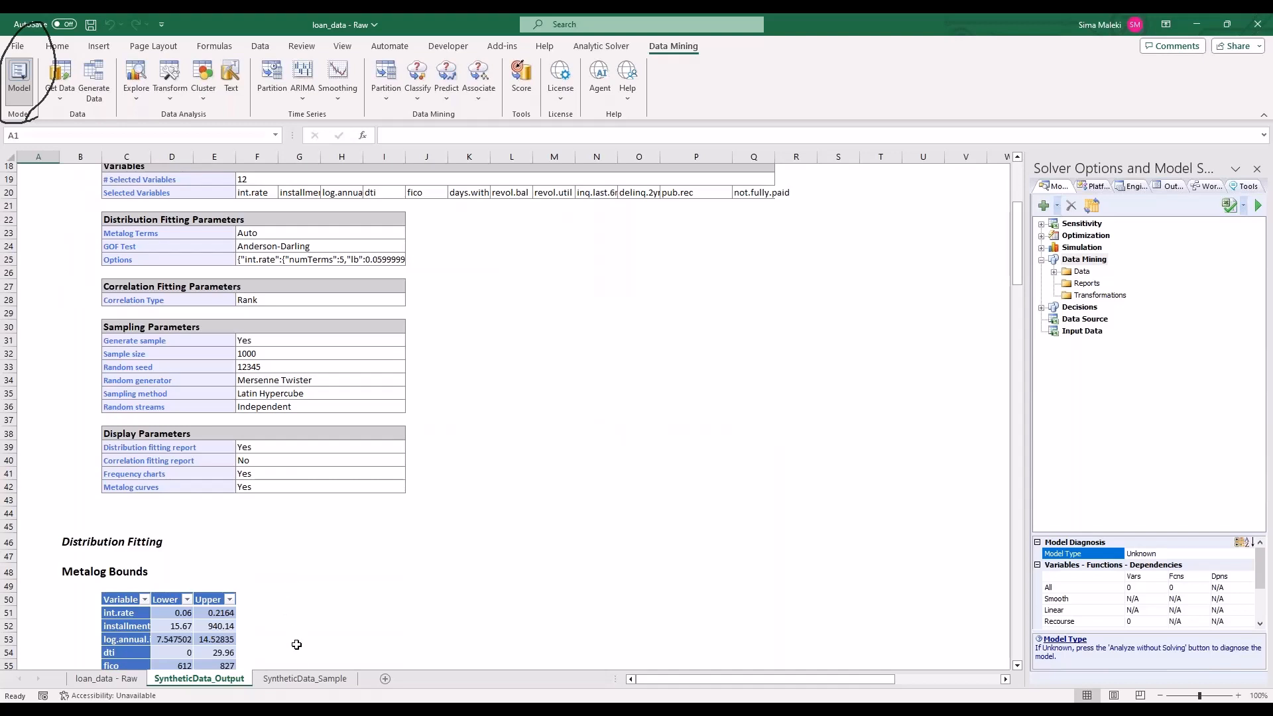
{"action": "left_click", "coordinate": [302, 679]}
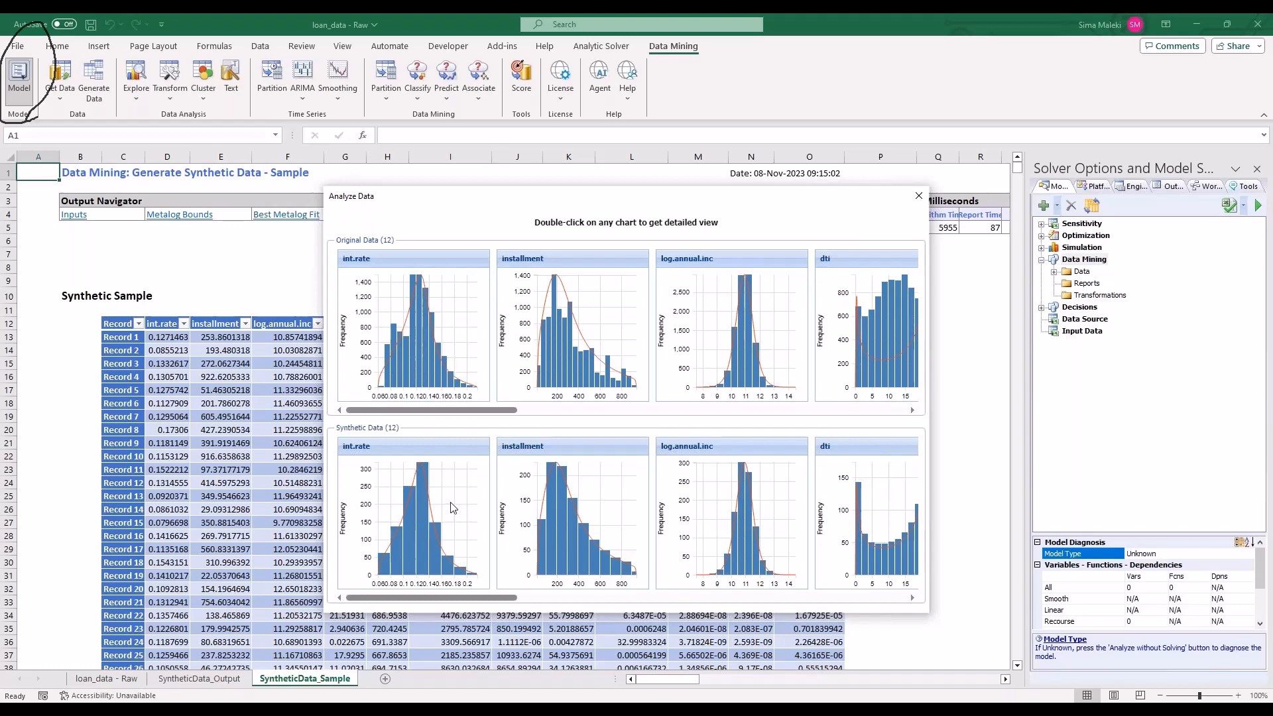
{"action": "mouse_move", "coordinate": [549, 358]}
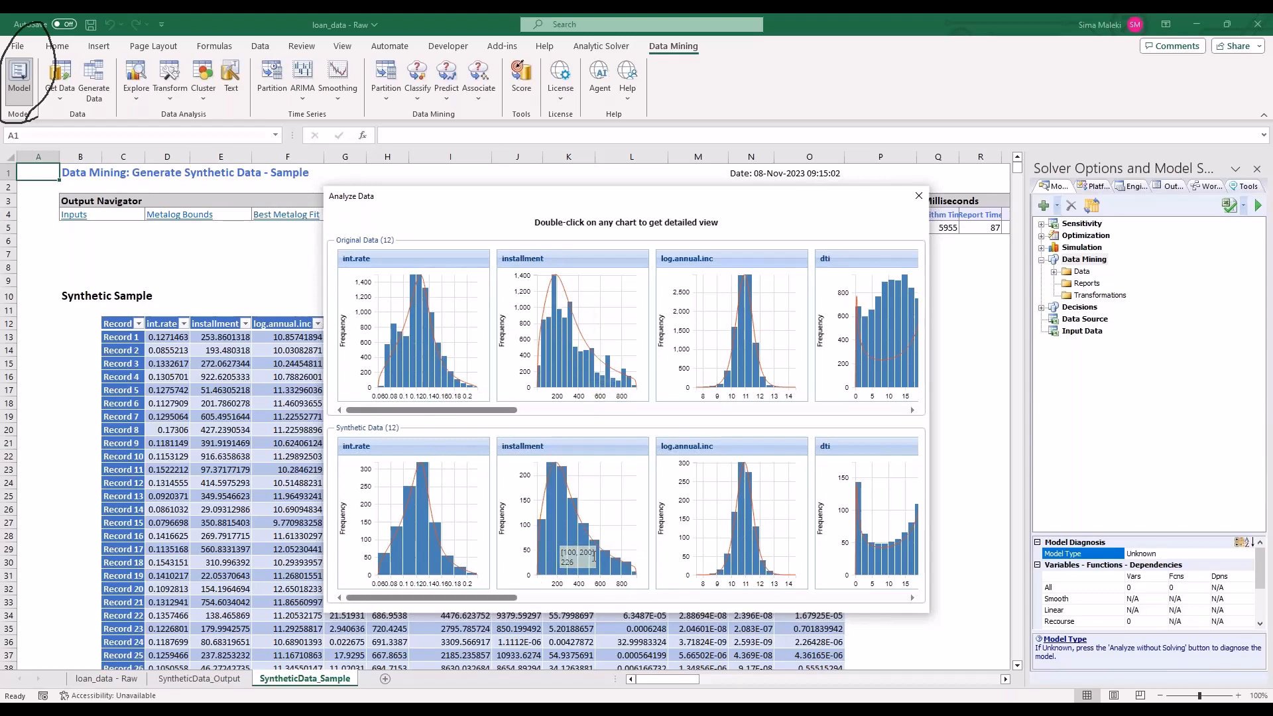
{"action": "left_click_drag", "start_coordinate": [492, 598], "coordinate": [515, 602]}
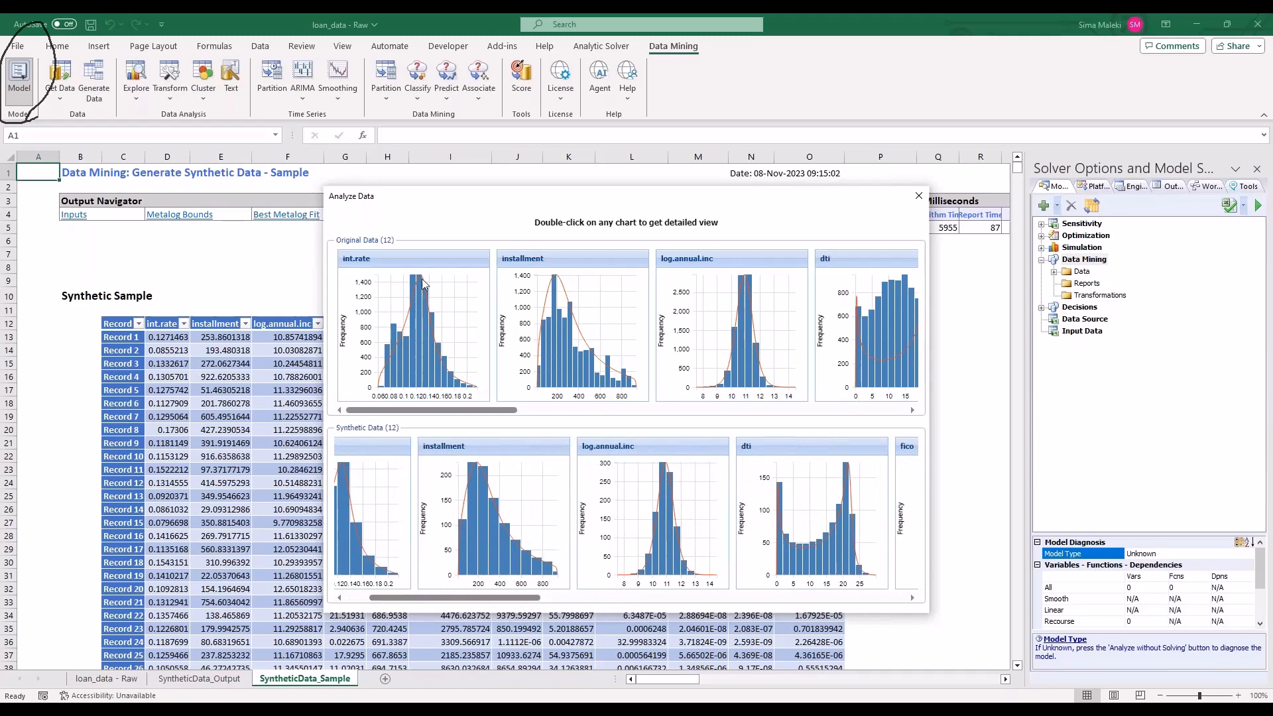
{"action": "mouse_move", "coordinate": [342, 550]}
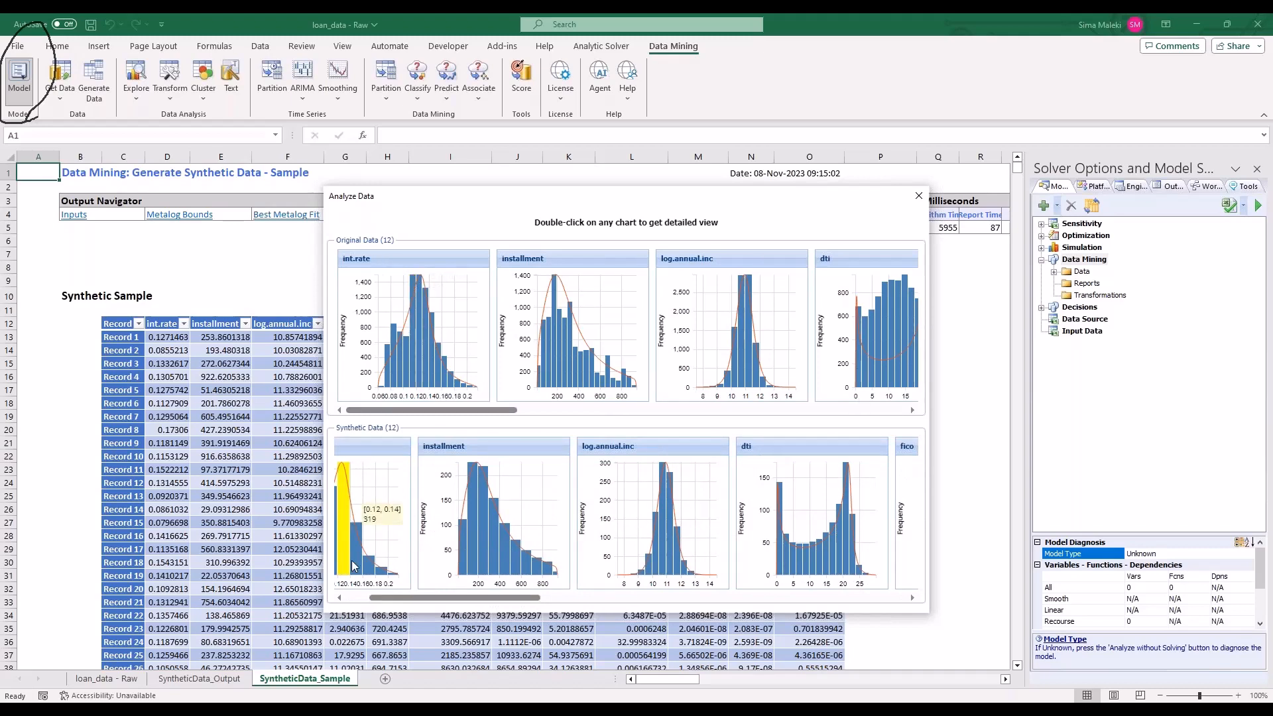
{"action": "mouse_move", "coordinate": [401, 416]}
{"action": "left_mouse_down"}
{"action": "mouse_move", "coordinate": [491, 413]}
{"action": "mouse_move", "coordinate": [425, 413]}
{"action": "left_mouse_up"}
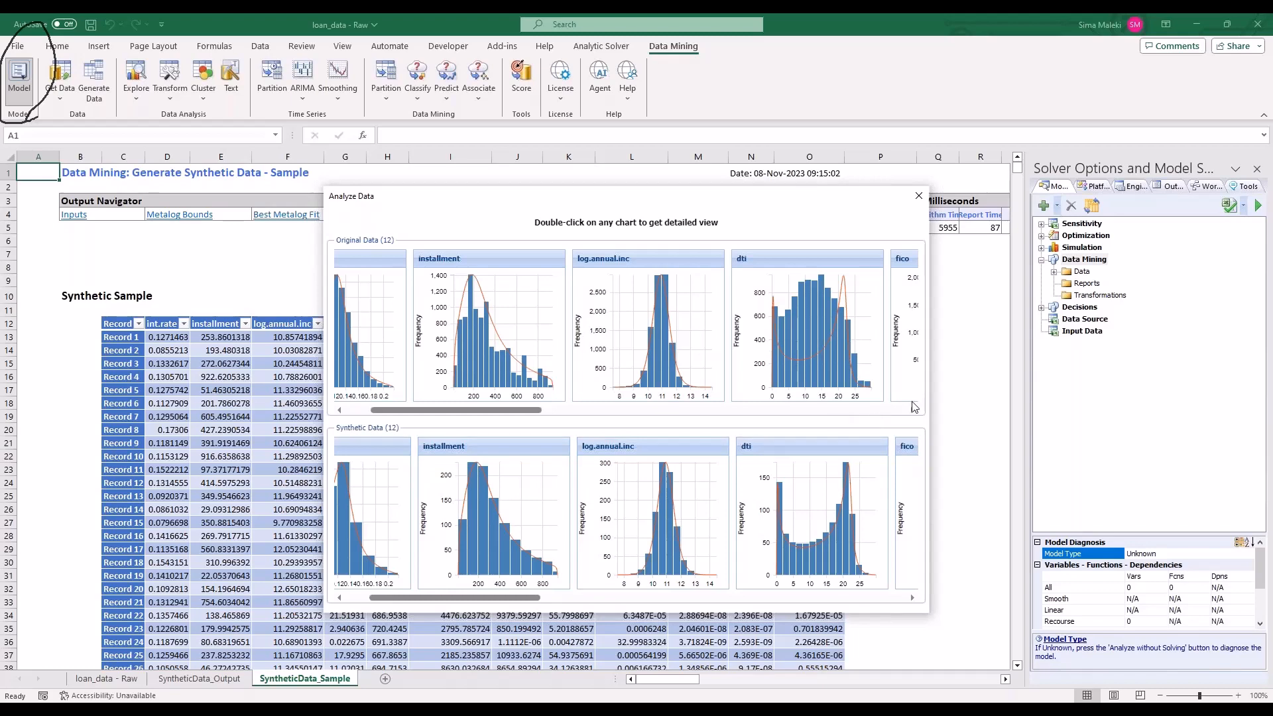
{"action": "left_click", "coordinate": [918, 197]}
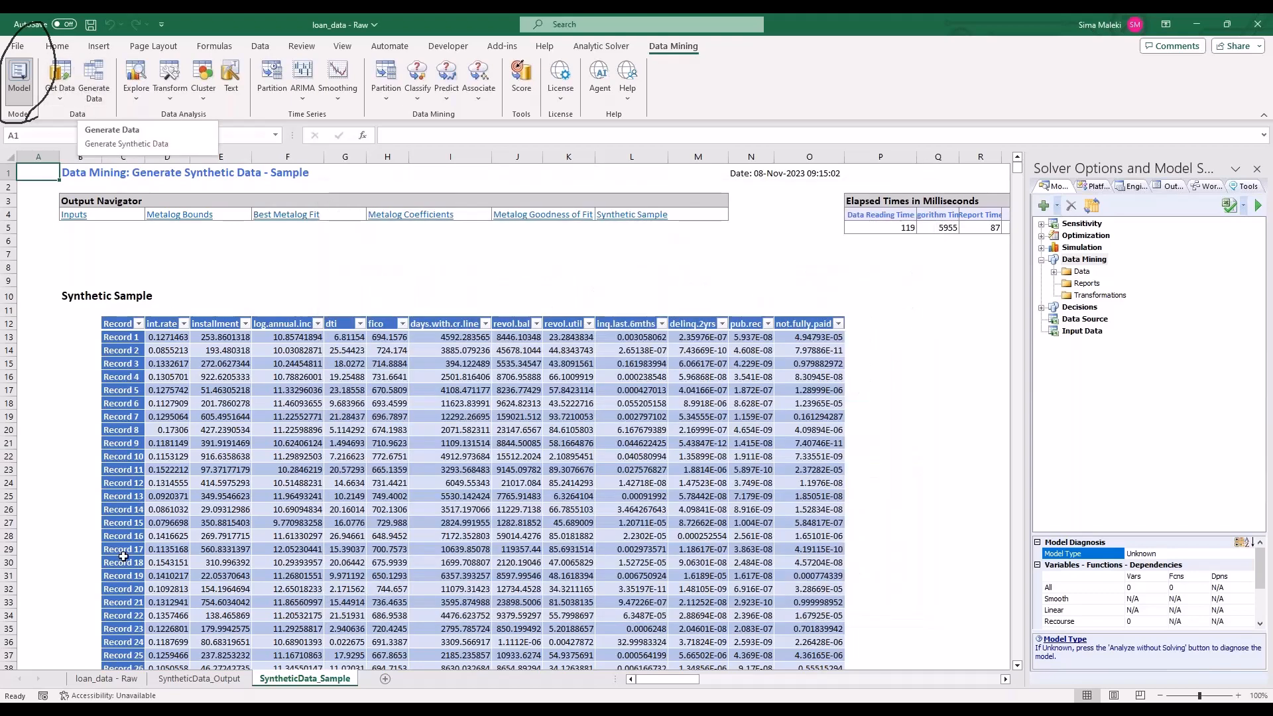
Examine the metalog bounds, best fit, coefficients and goodness-of-fit tables on the SyntheticData_Output sheet and return to the loan_data - Raw sheet.
{"action": "left_click", "coordinate": [193, 683]}
{"action": "scroll", "coordinate": [326, 525], "scroll_direction": "down", "scroll_amount": 2}
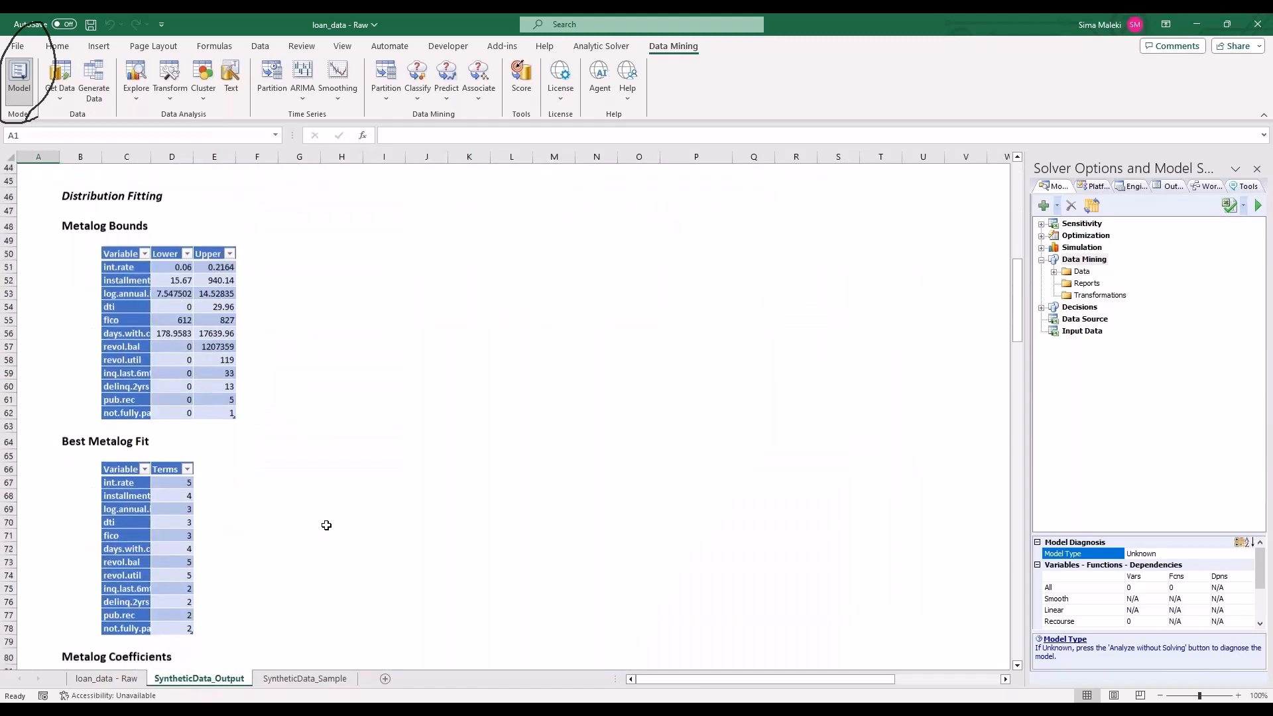
{"action": "left_click_drag", "start_coordinate": [312, 199], "coordinate": [68, 369]}
{"action": "scroll", "coordinate": [357, 527], "scroll_direction": "down", "scroll_amount": 13}
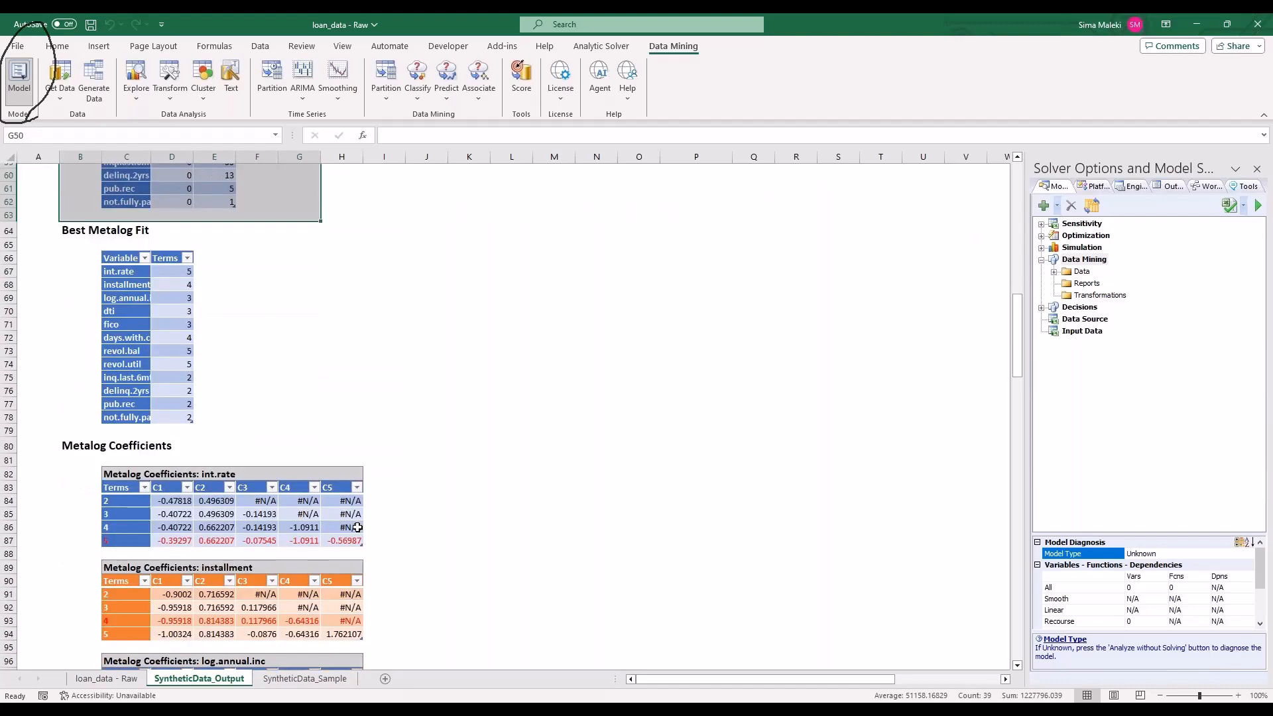
{"action": "scroll", "coordinate": [357, 527], "scroll_direction": "down", "scroll_amount": 16}
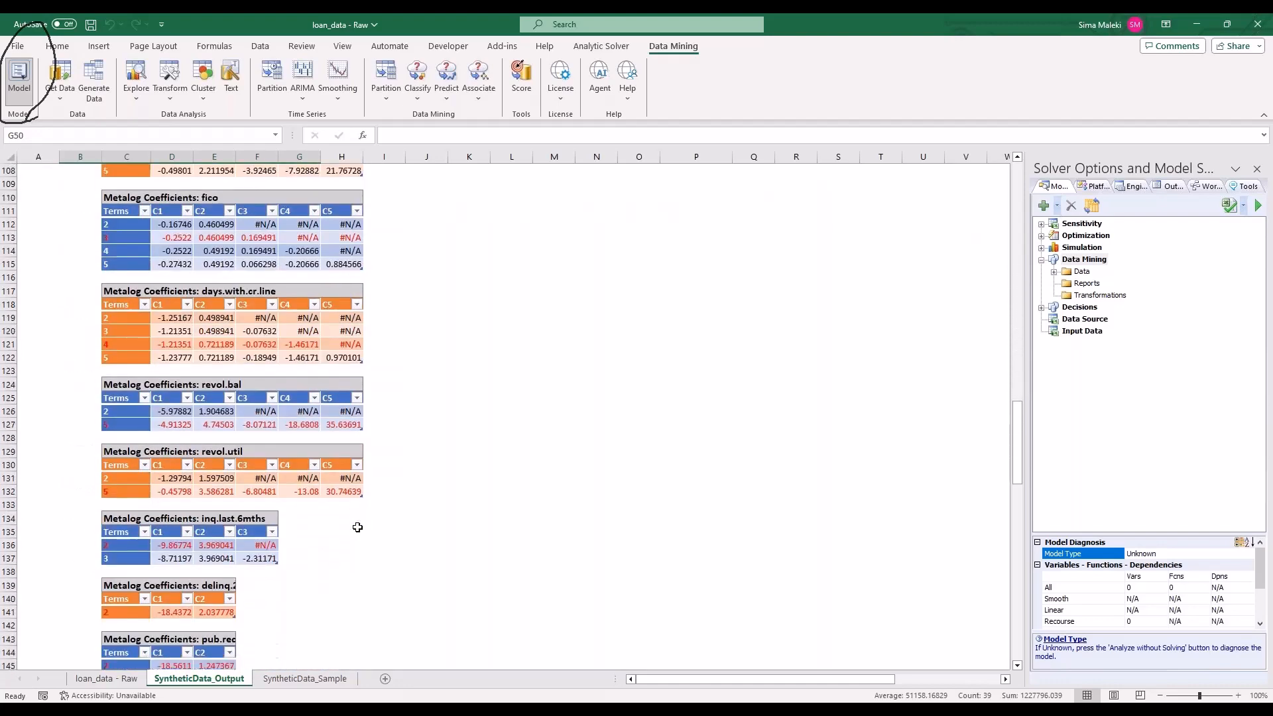
{"action": "scroll", "coordinate": [358, 527], "scroll_direction": "down", "scroll_amount": 9}
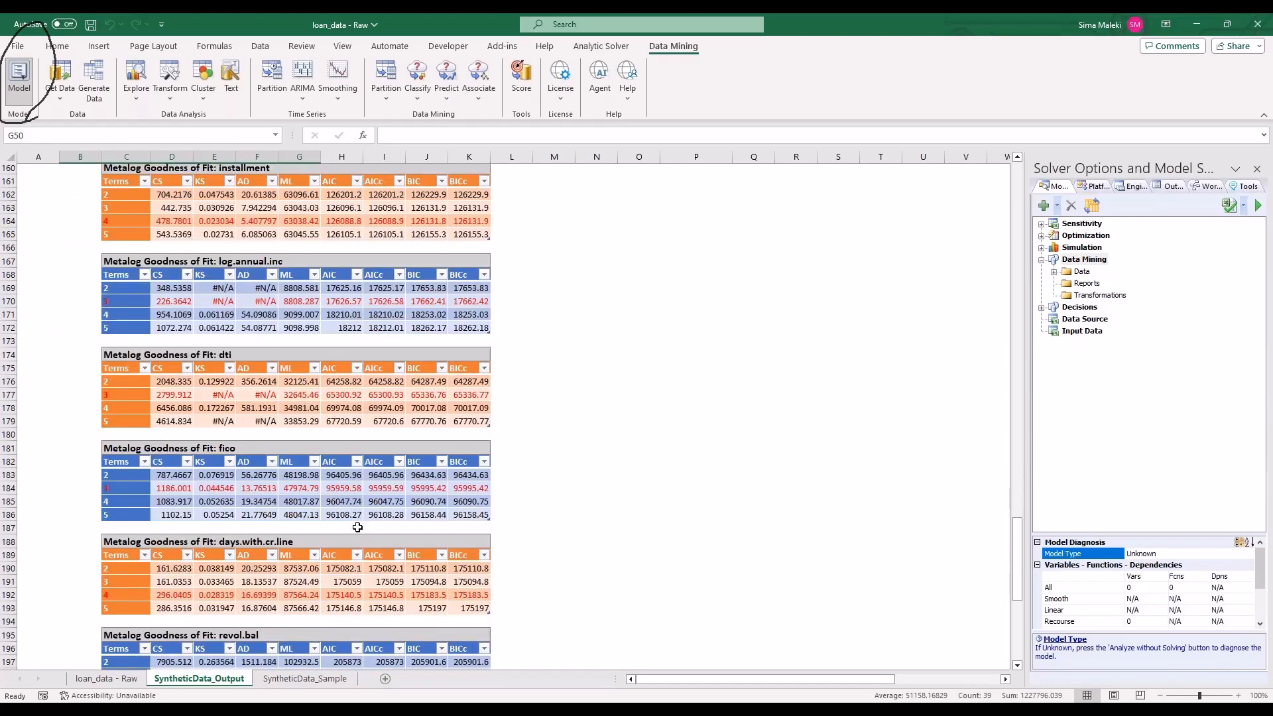
{"action": "scroll", "coordinate": [358, 528], "scroll_direction": "up", "scroll_amount": 6}
{"action": "scroll", "coordinate": [358, 519], "scroll_direction": "down", "scroll_amount": 20}
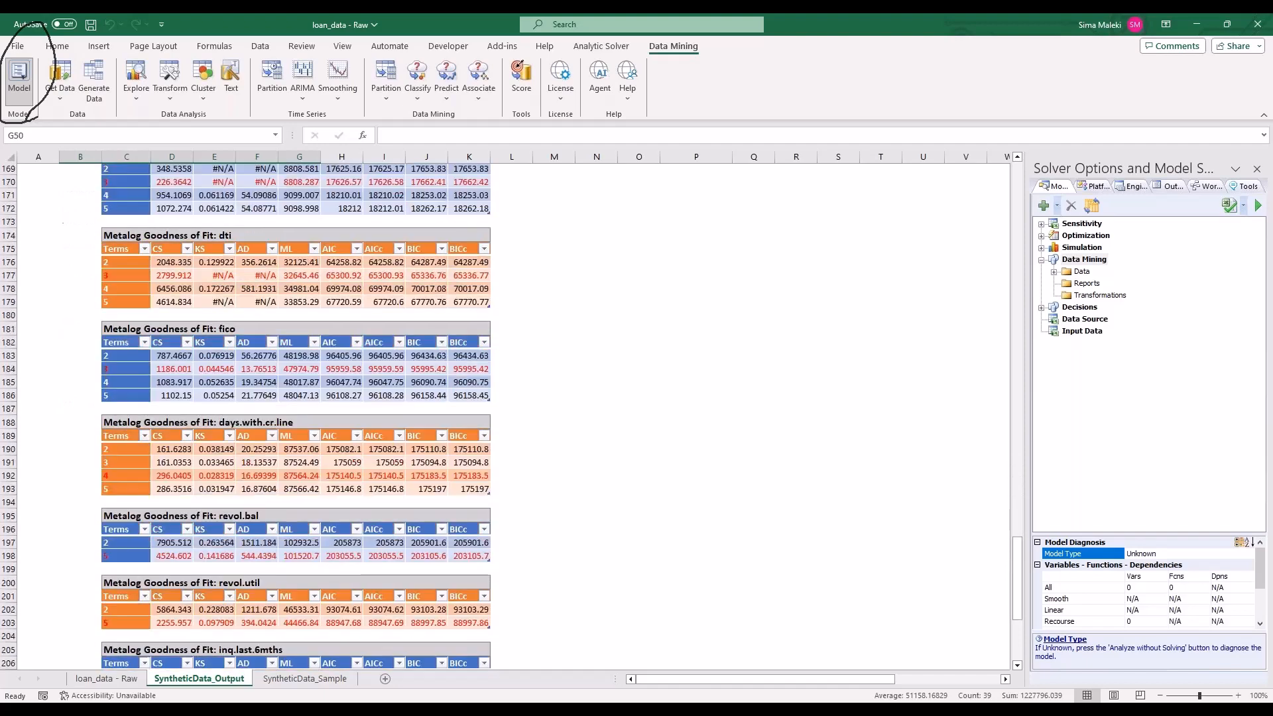
{"action": "left_click", "coordinate": [106, 679]}
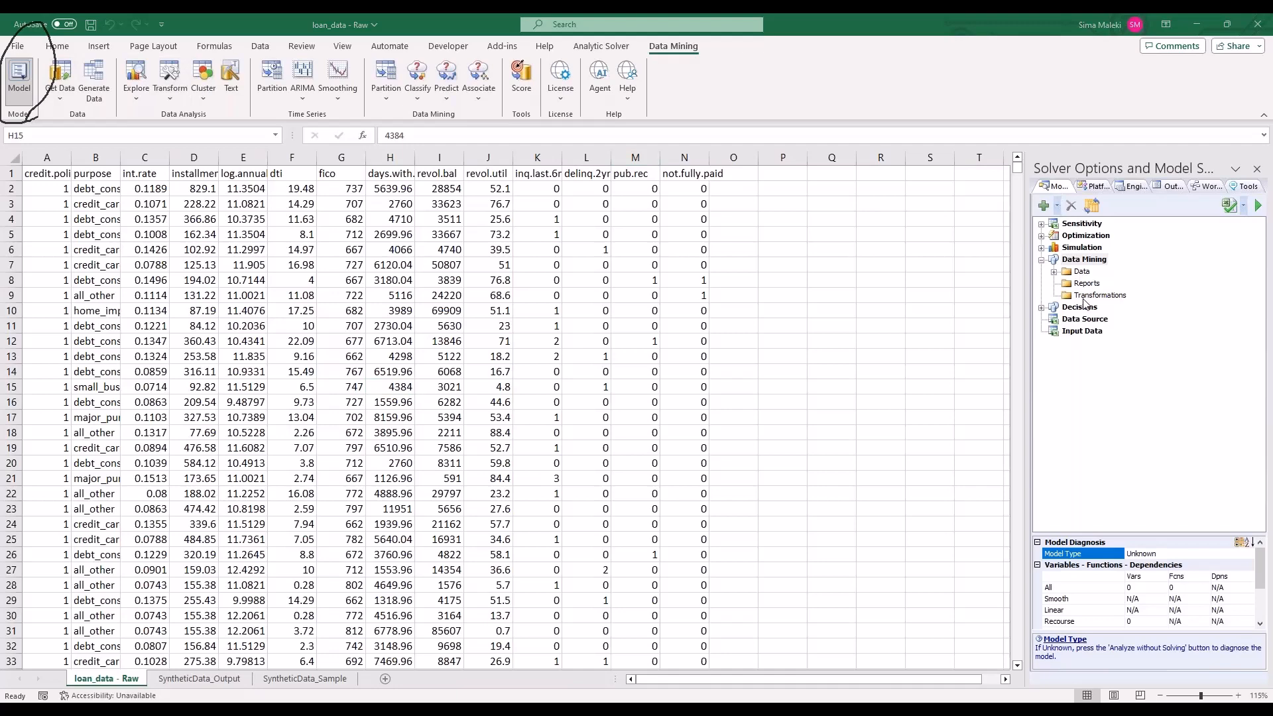
Create a scatter plot matrix from the loan_data - Raw worksheet with the Chart Wizard.
{"action": "left_click", "coordinate": [136, 96]}
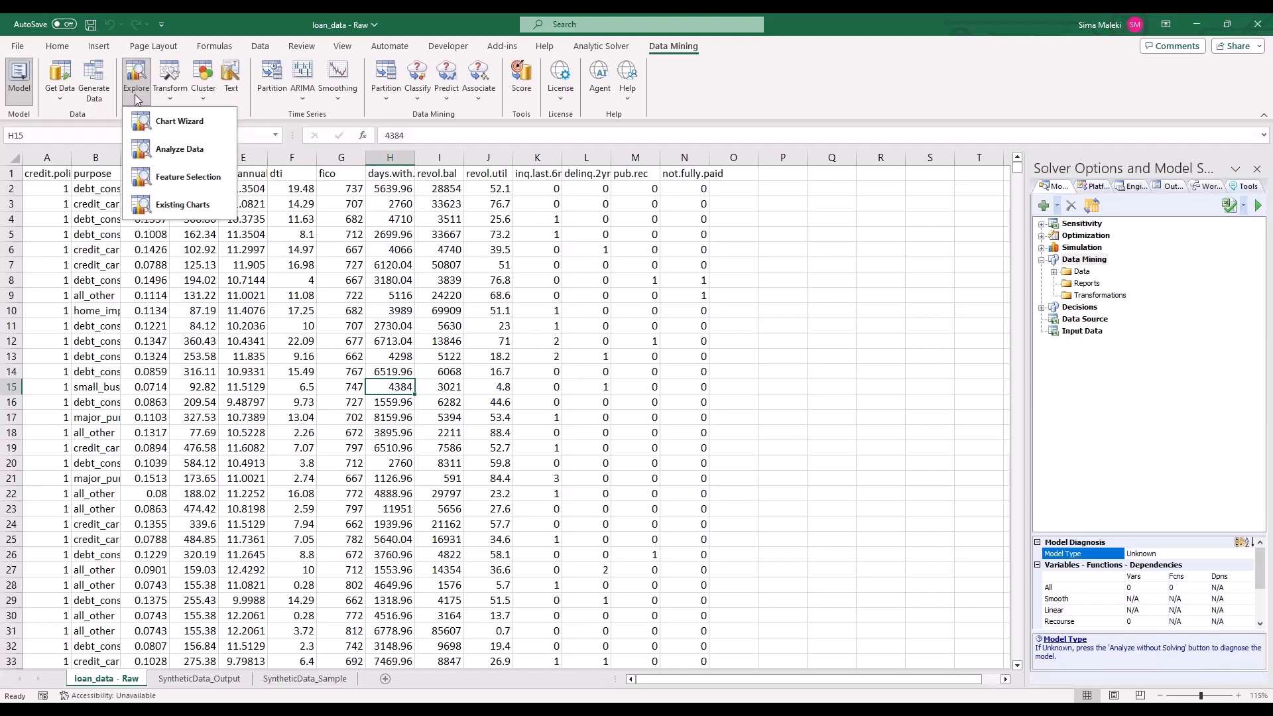
{"action": "left_click", "coordinate": [164, 122]}
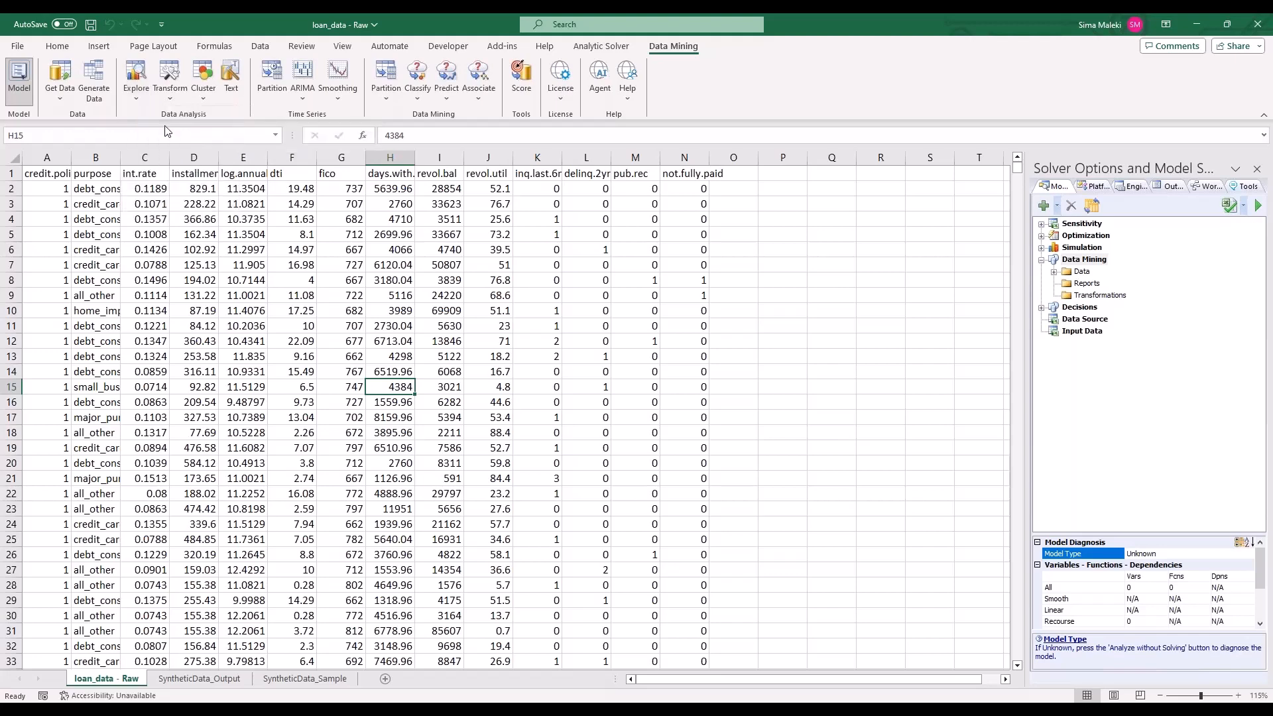
{"action": "left_click", "coordinate": [734, 346]}
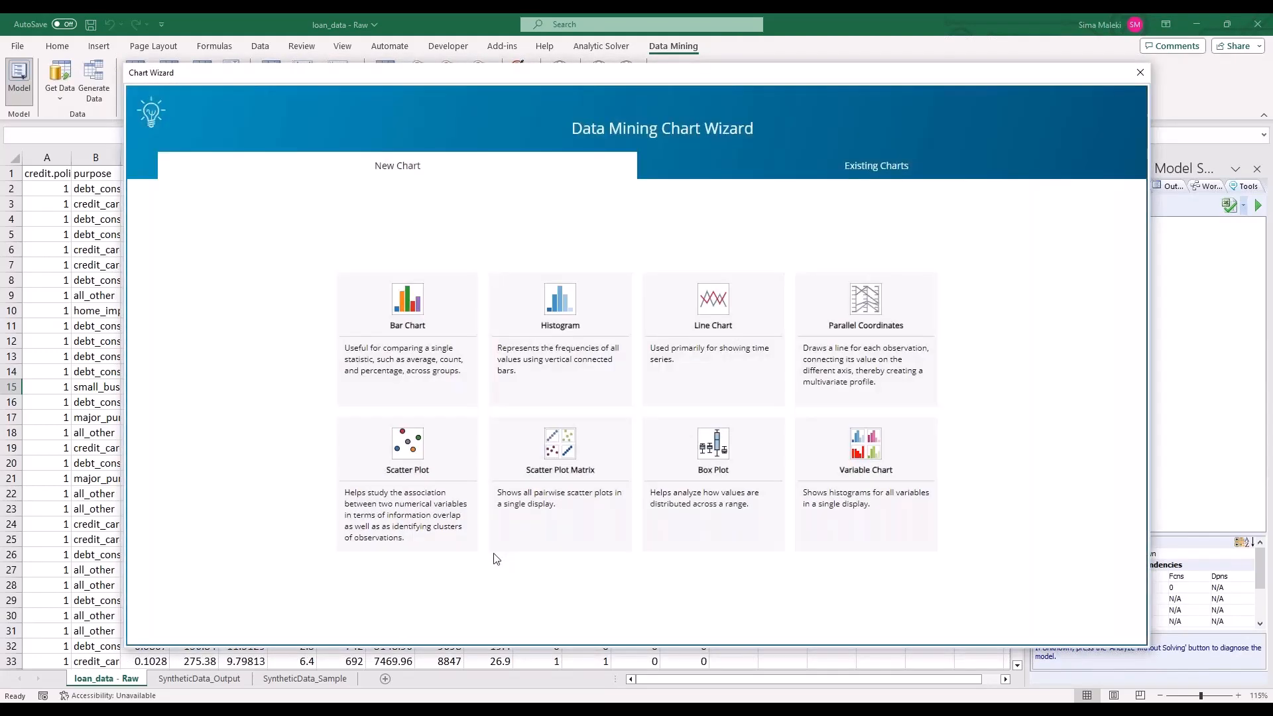
{"action": "left_click", "coordinate": [574, 475]}
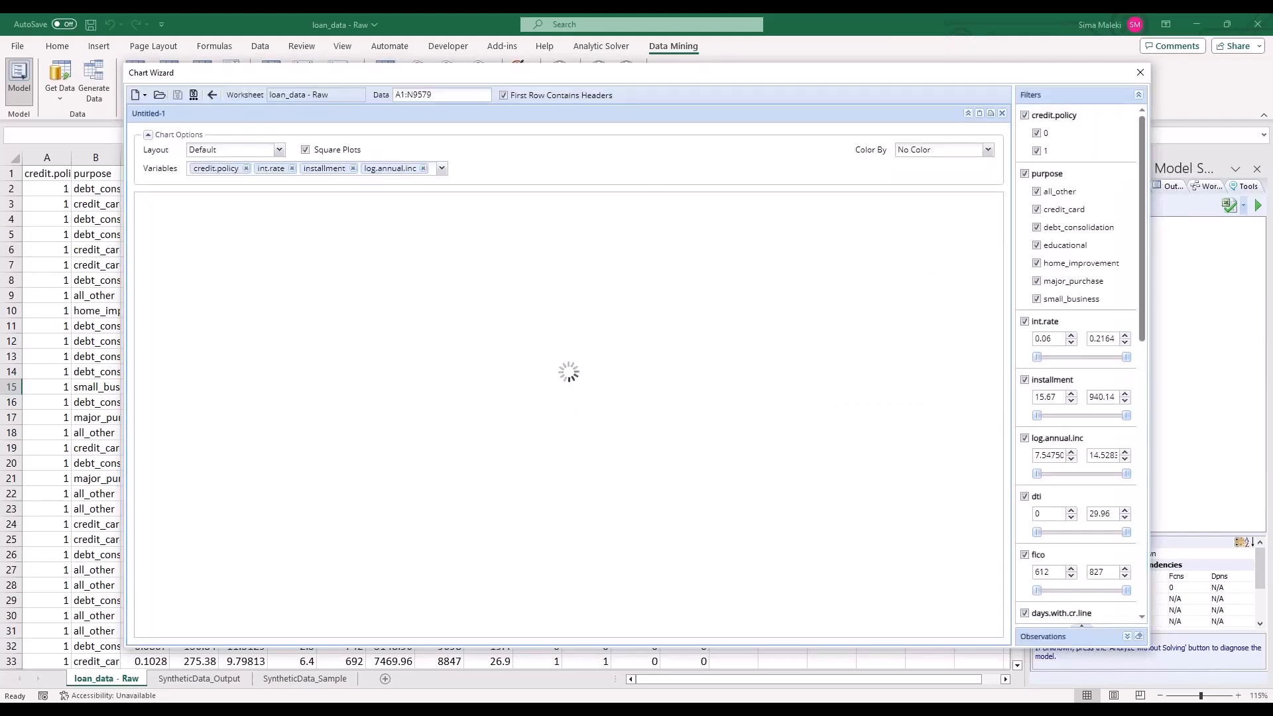
Remove log.annual.inc and installment from the matrix variables and add fico alongside credit.policy and int.rate.
{"action": "left_click", "coordinate": [423, 169]}
{"action": "left_click", "coordinate": [353, 169]}
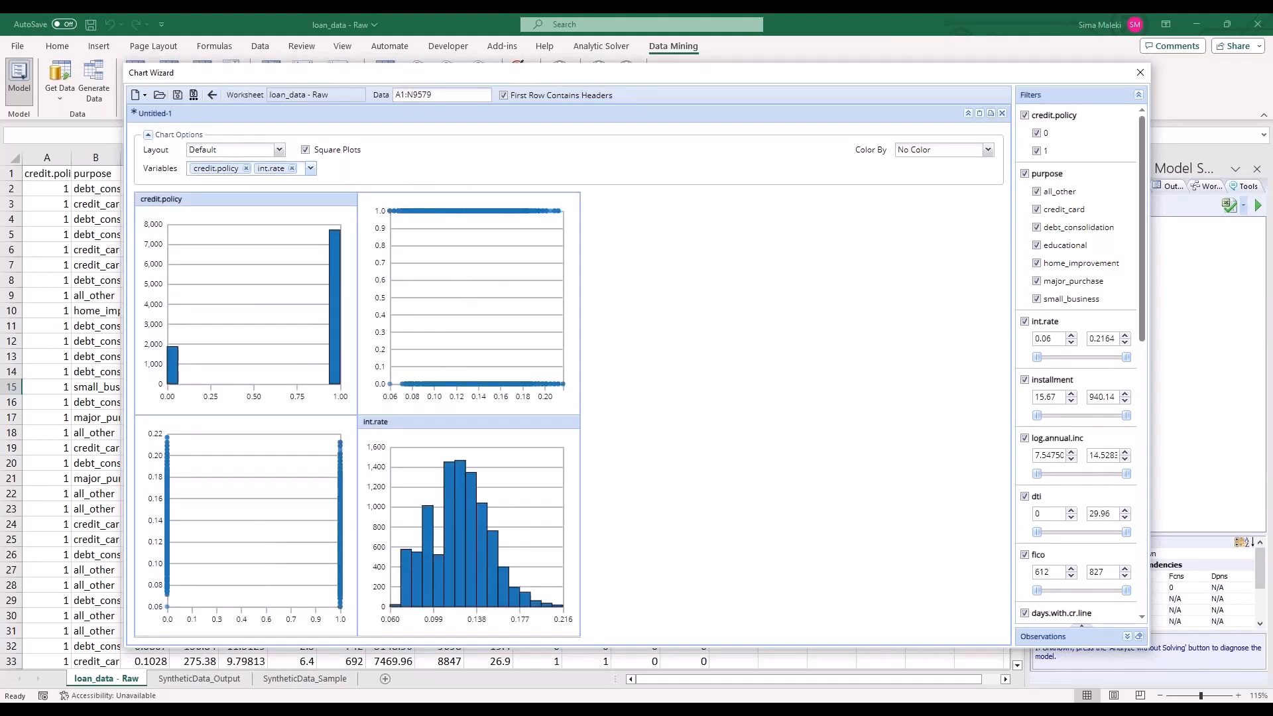
{"action": "left_click", "coordinate": [310, 168]}
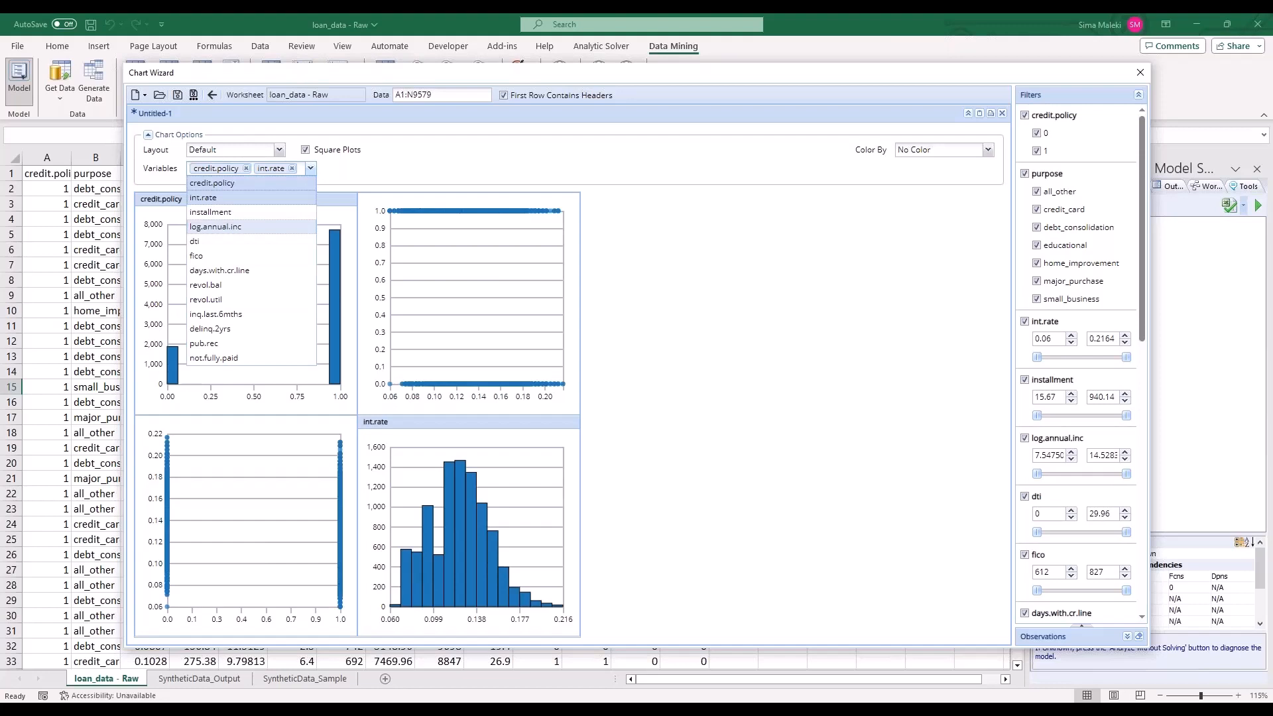
{"action": "left_click", "coordinate": [240, 256]}
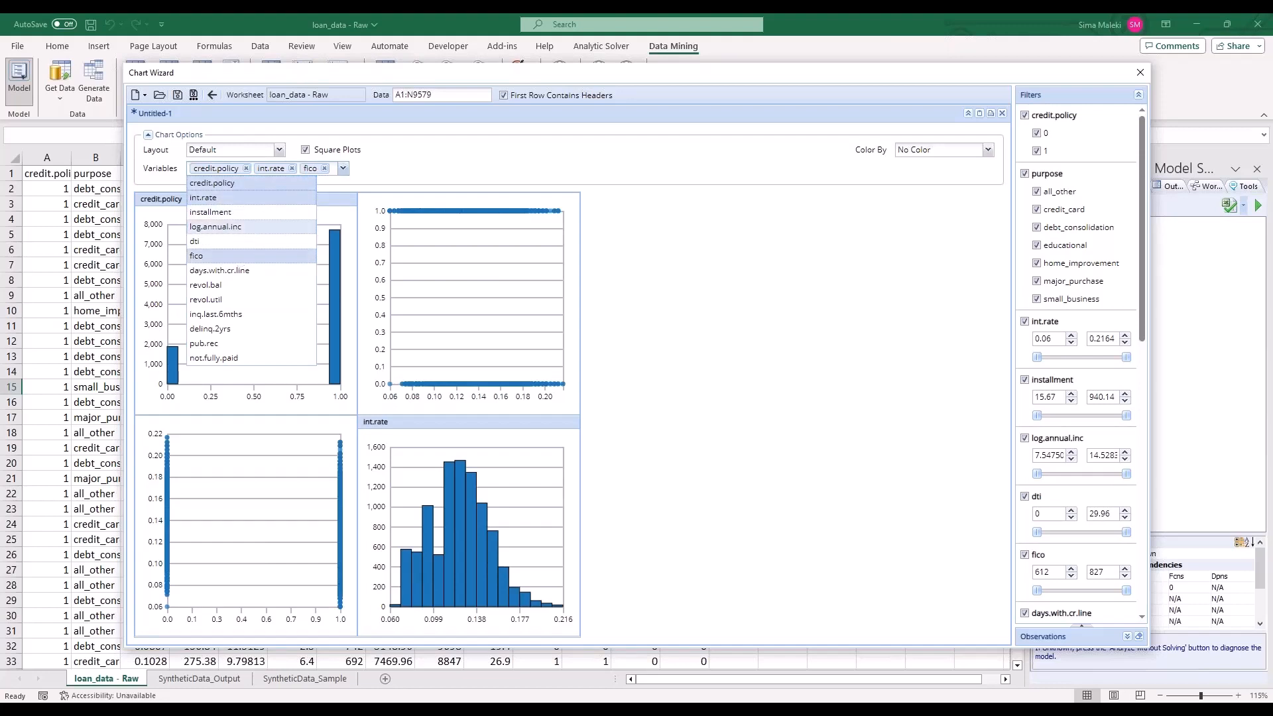
{"action": "left_click", "coordinate": [448, 162]}
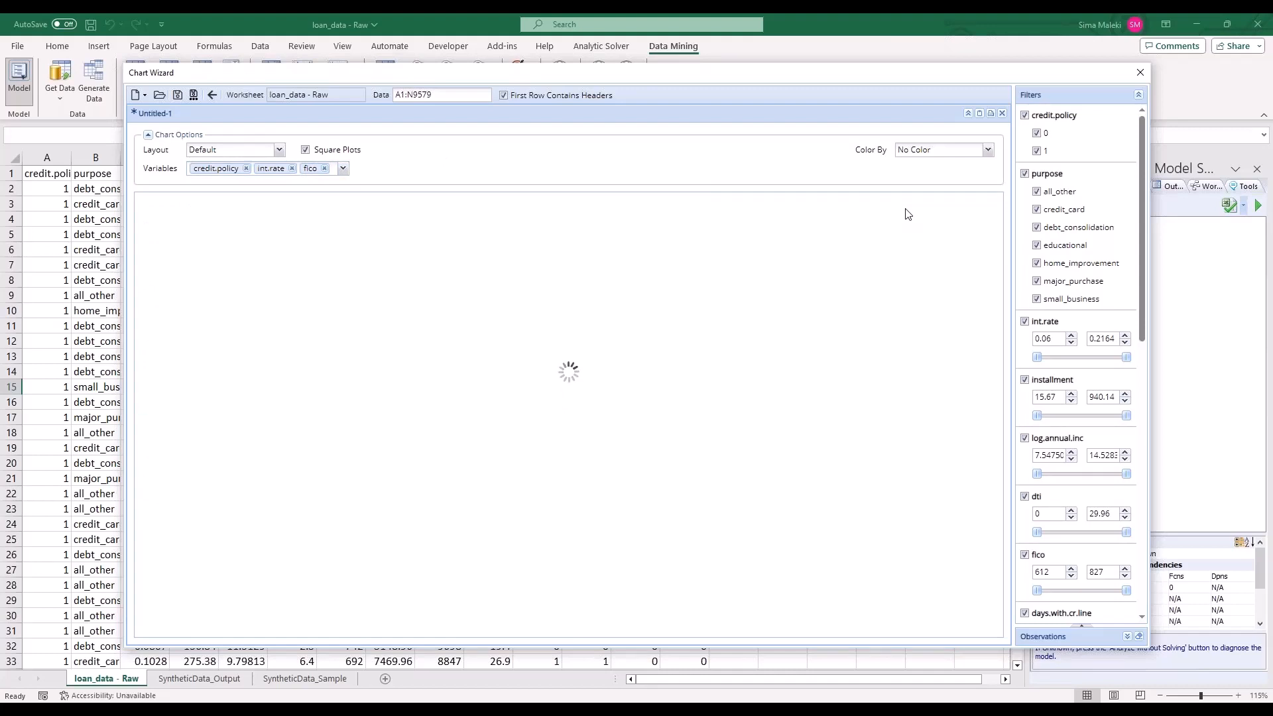
Color the scatter plot matrix by not.fully.paid.
{"action": "left_click", "coordinate": [988, 152]}
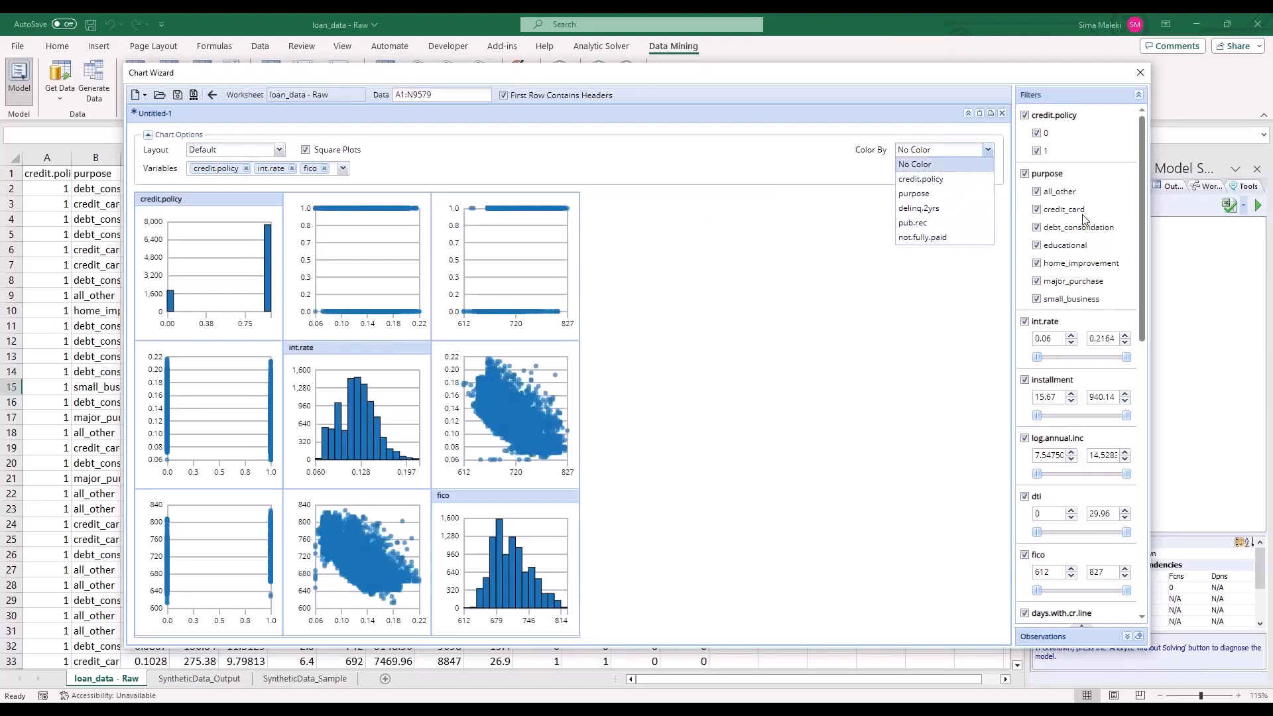
{"action": "key", "text": "ctrl+2"}
{"action": "mouse_move", "coordinate": [933, 198]}
{"action": "left_mouse_down"}
{"action": "mouse_move", "coordinate": [955, 64]}
{"action": "mouse_move", "coordinate": [1006, 192]}
{"action": "left_mouse_up"}
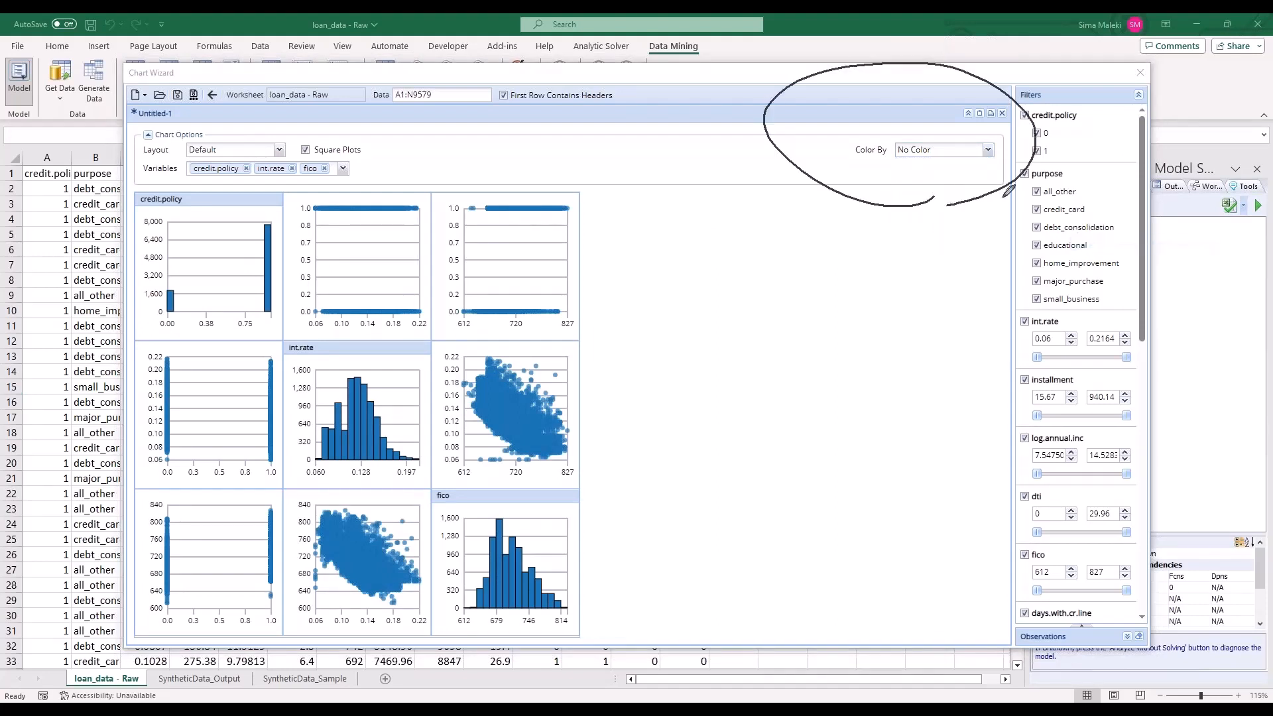
{"action": "left_click", "coordinate": [989, 151]}
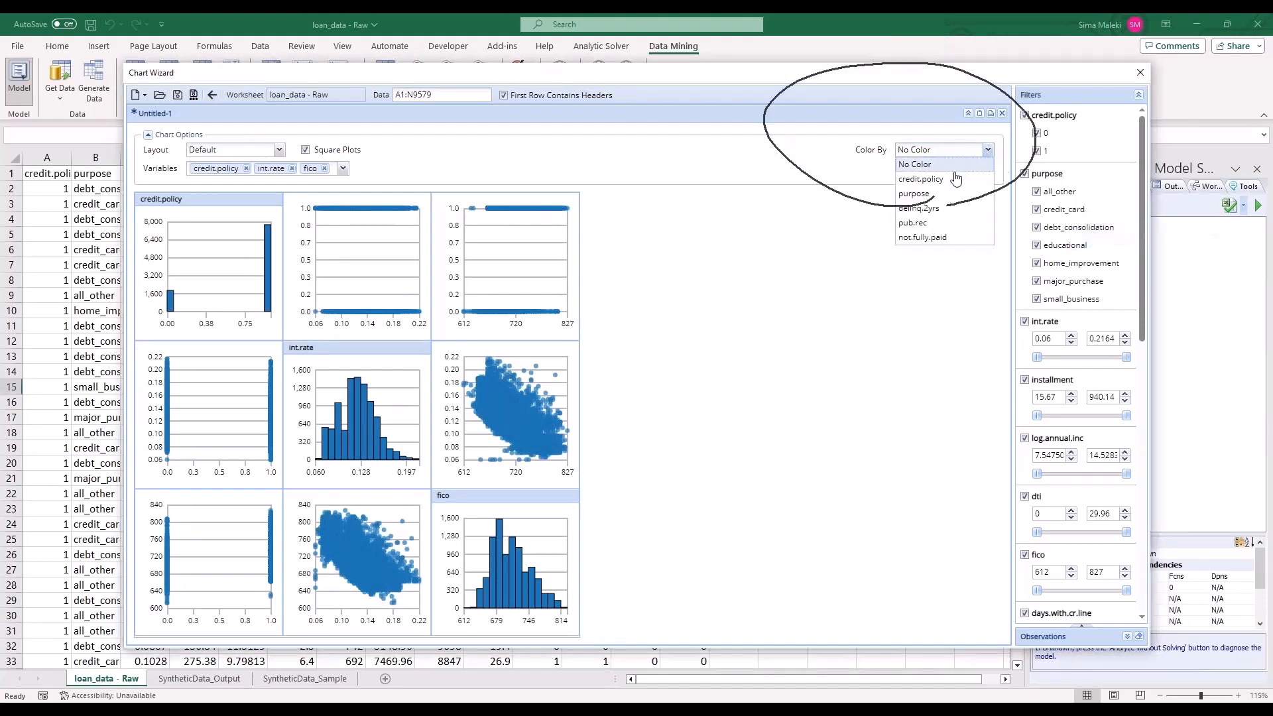
{"action": "left_click", "coordinate": [945, 240]}
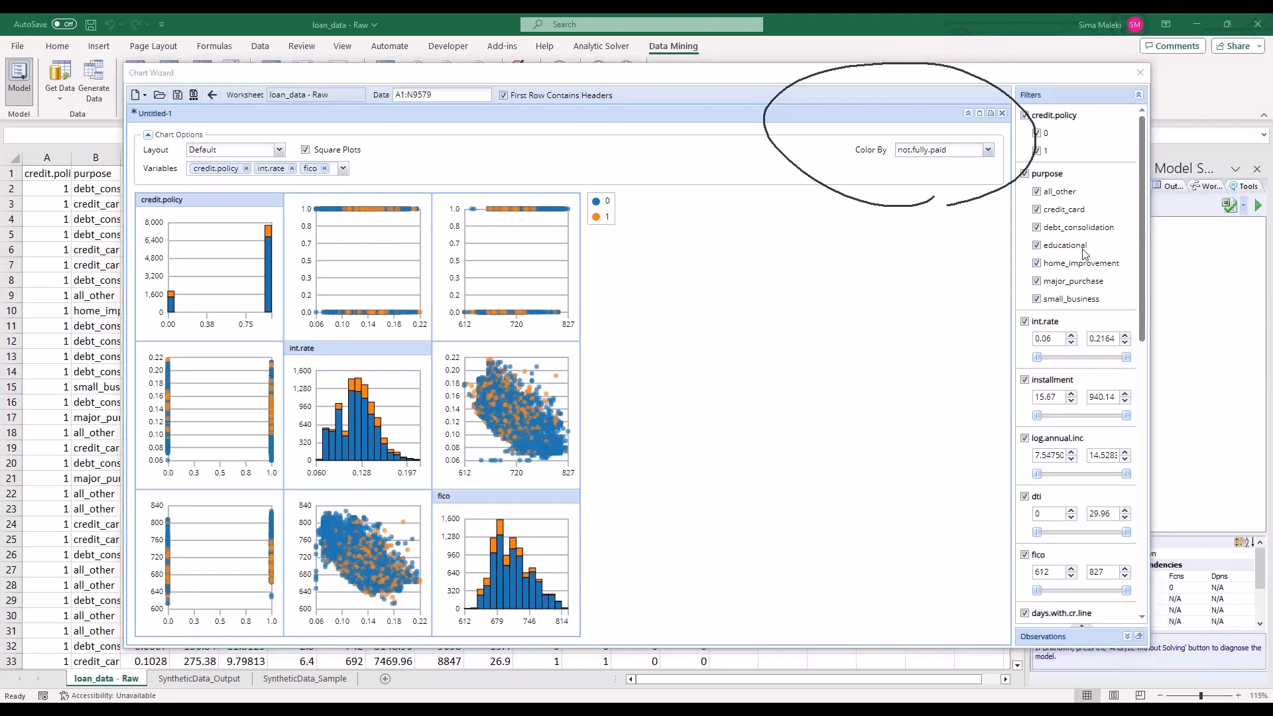
Examine how not.fully.paid is split across the higher scores in the fico histogram and close the Chart Wizard.
{"action": "left_click_drag", "start_coordinate": [534, 629], "coordinate": [538, 559]}
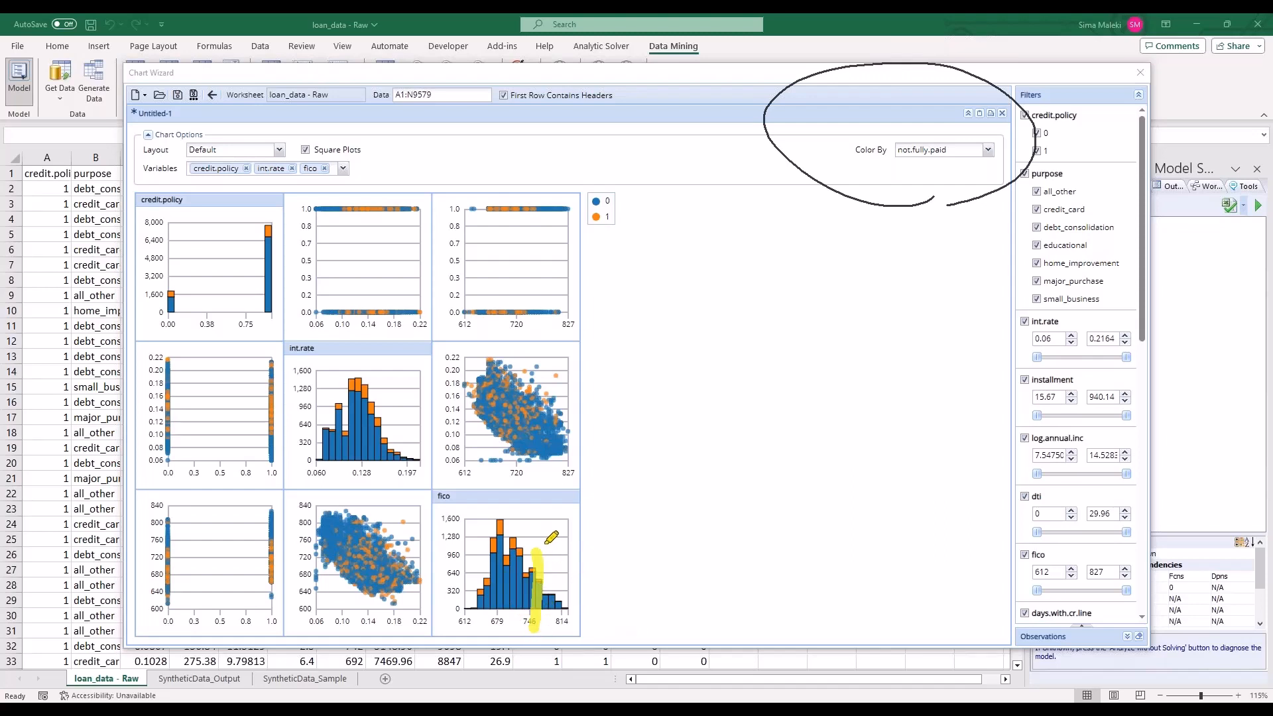
{"action": "left_click_drag", "start_coordinate": [542, 545], "coordinate": [632, 548]}
{"action": "mouse_move", "coordinate": [589, 527]}
{"action": "left_mouse_down"}
{"action": "mouse_move", "coordinate": [627, 541]}
{"action": "mouse_move", "coordinate": [581, 564]}
{"action": "left_mouse_up"}
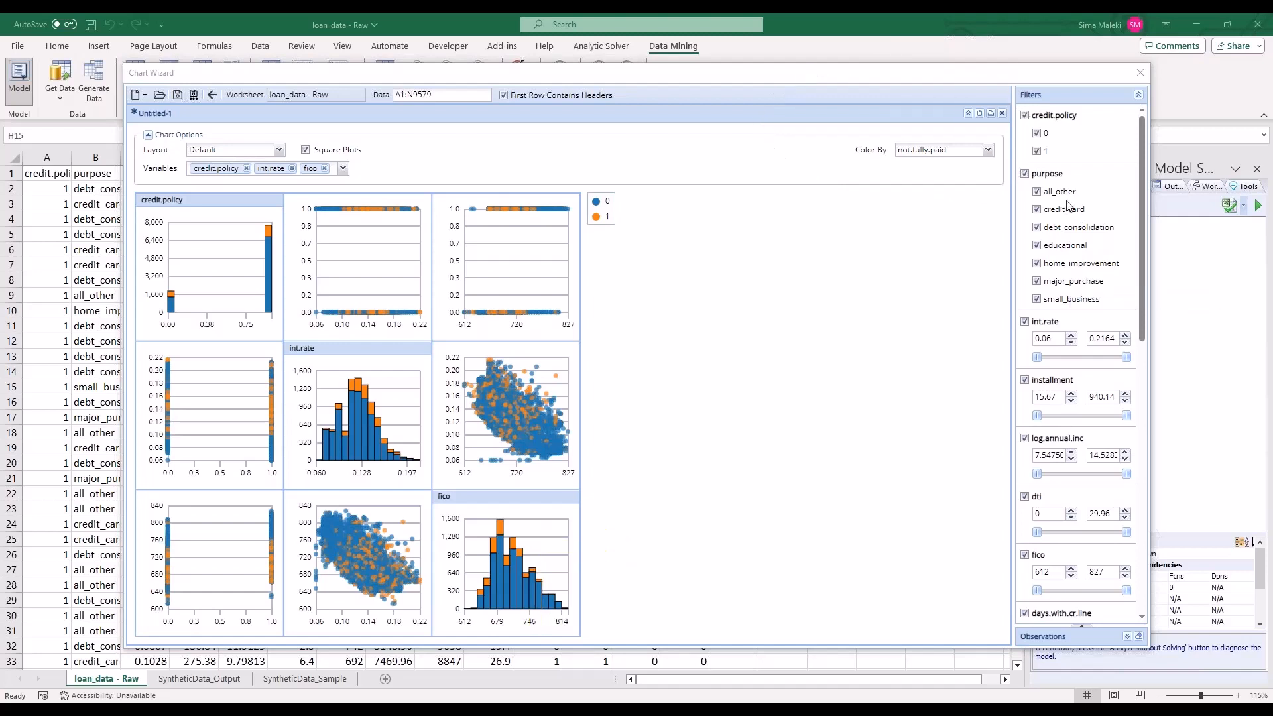
{"action": "key", "text": "Escape"}
{"action": "left_click_drag", "start_coordinate": [1069, 29], "coordinate": [1114, 51]}
{"action": "mouse_move", "coordinate": [1015, 48]}
{"action": "left_mouse_down"}
{"action": "mouse_move", "coordinate": [1074, 72]}
{"action": "mouse_move", "coordinate": [1097, 163]}
{"action": "mouse_move", "coordinate": [1109, 121]}
{"action": "left_mouse_up"}
{"action": "left_click", "coordinate": [1140, 72]}
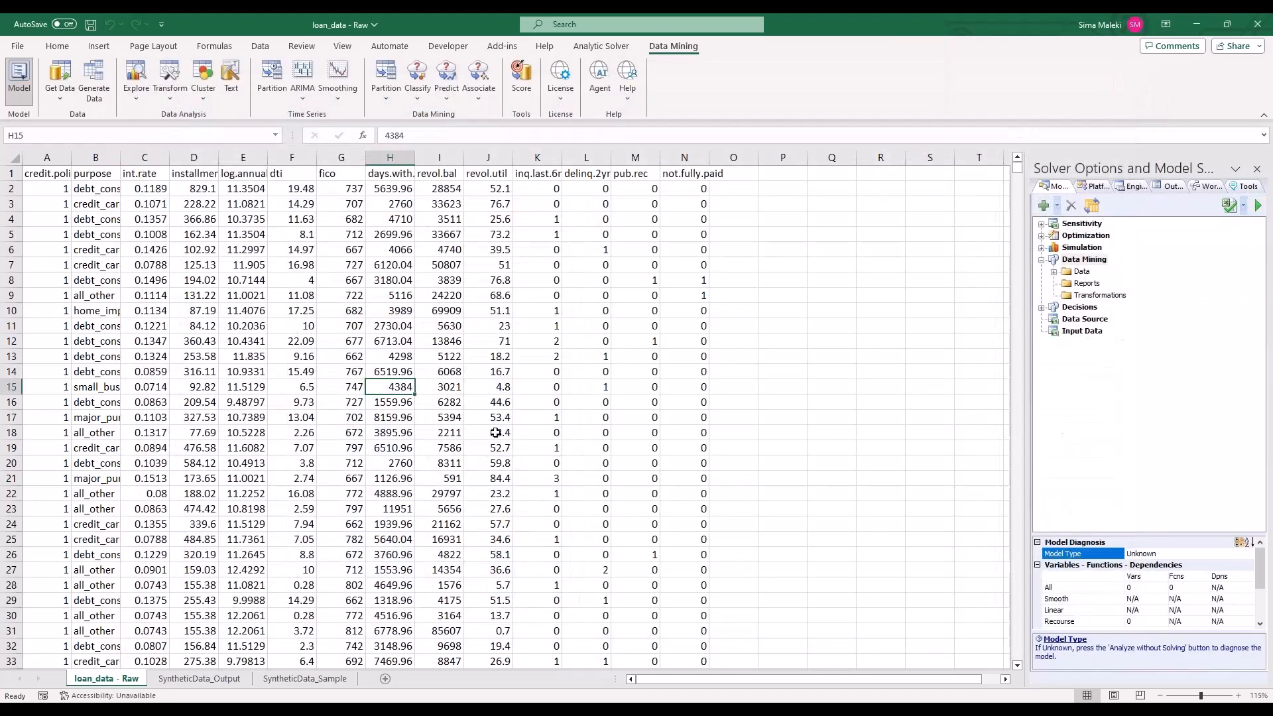
{"action": "left_click", "coordinate": [502, 432]}
{"action": "scroll", "coordinate": [406, 418], "scroll_direction": "down", "scroll_amount": 8}
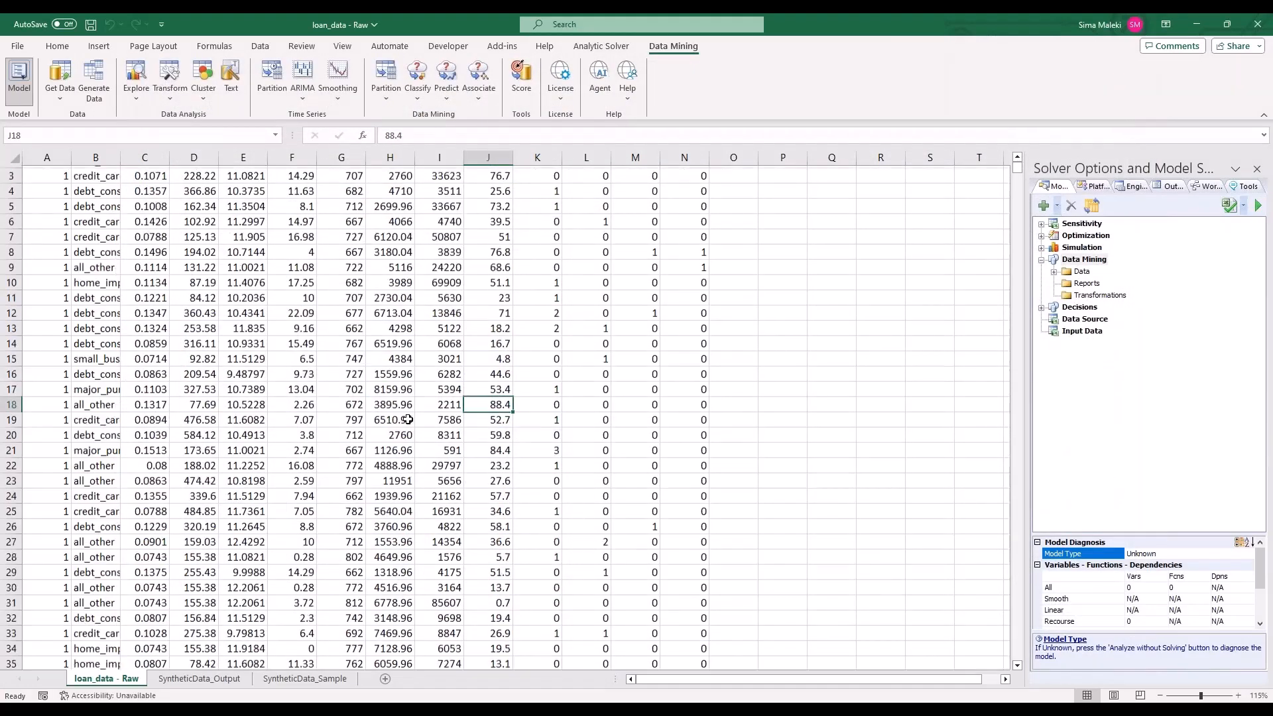
{"action": "scroll", "coordinate": [410, 421], "scroll_direction": "up", "scroll_amount": 8}
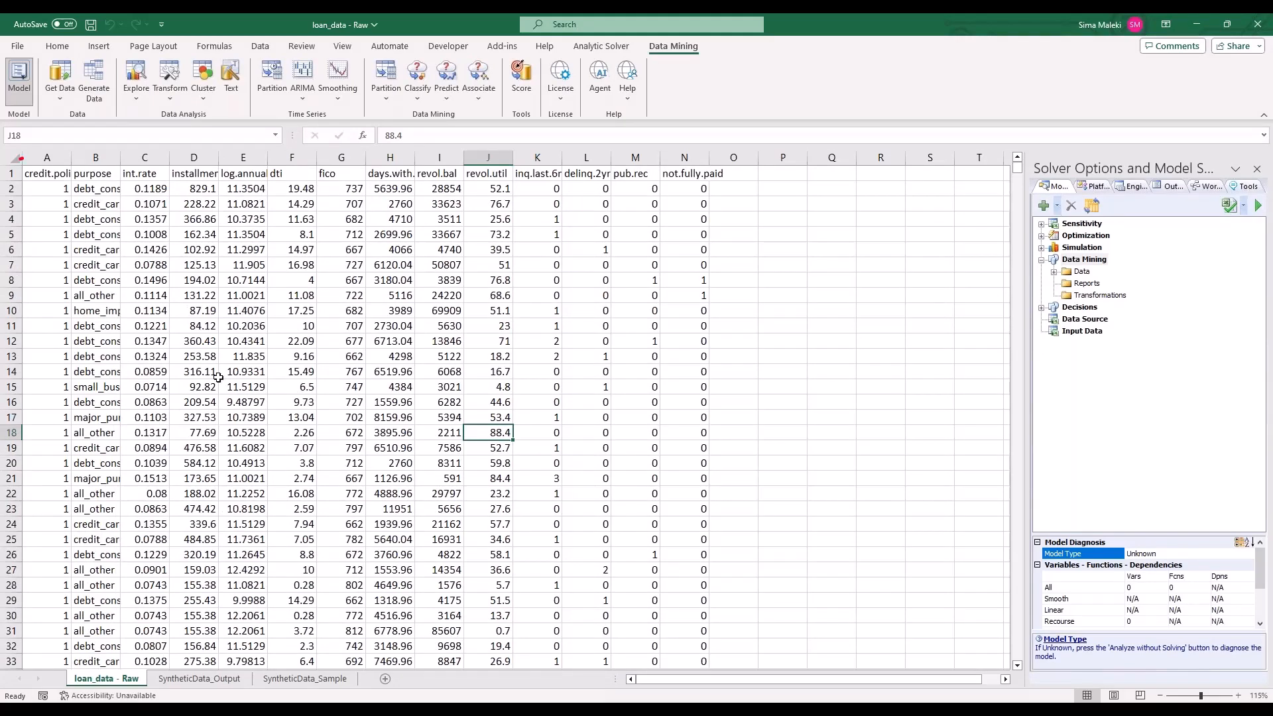
{"action": "left_click", "coordinate": [143, 93]}
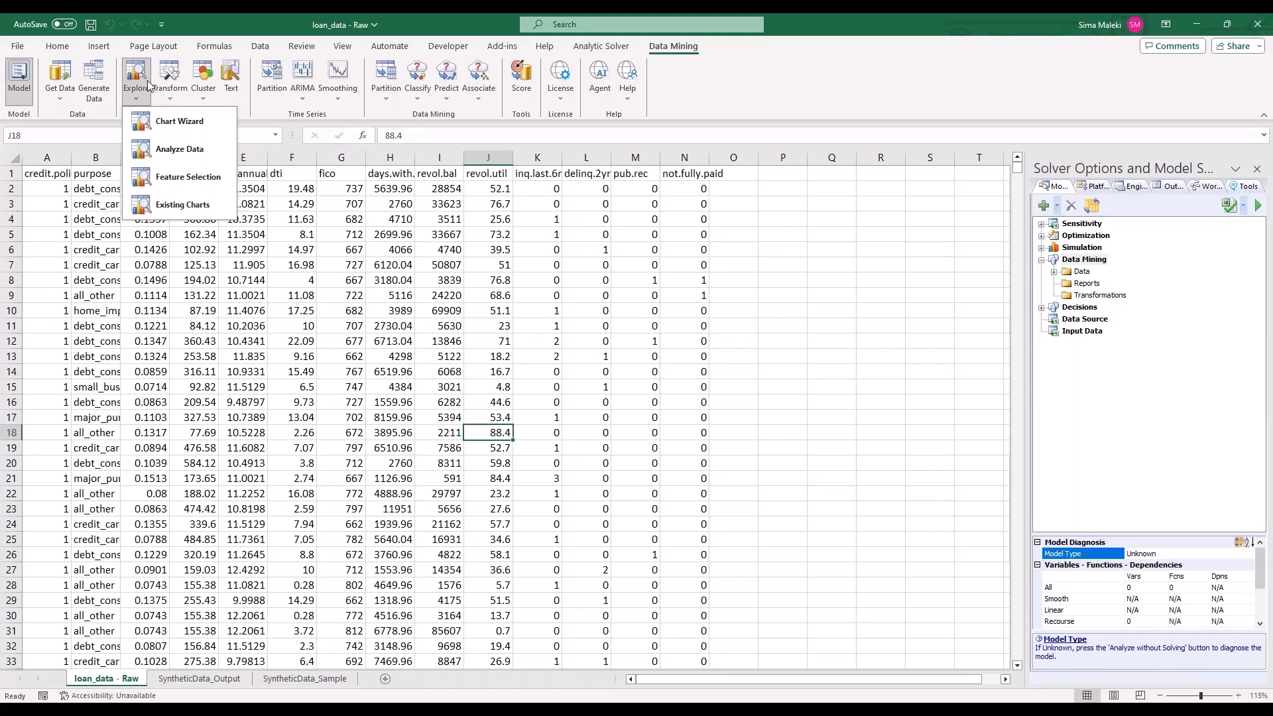
{"action": "left_click", "coordinate": [225, 284]}
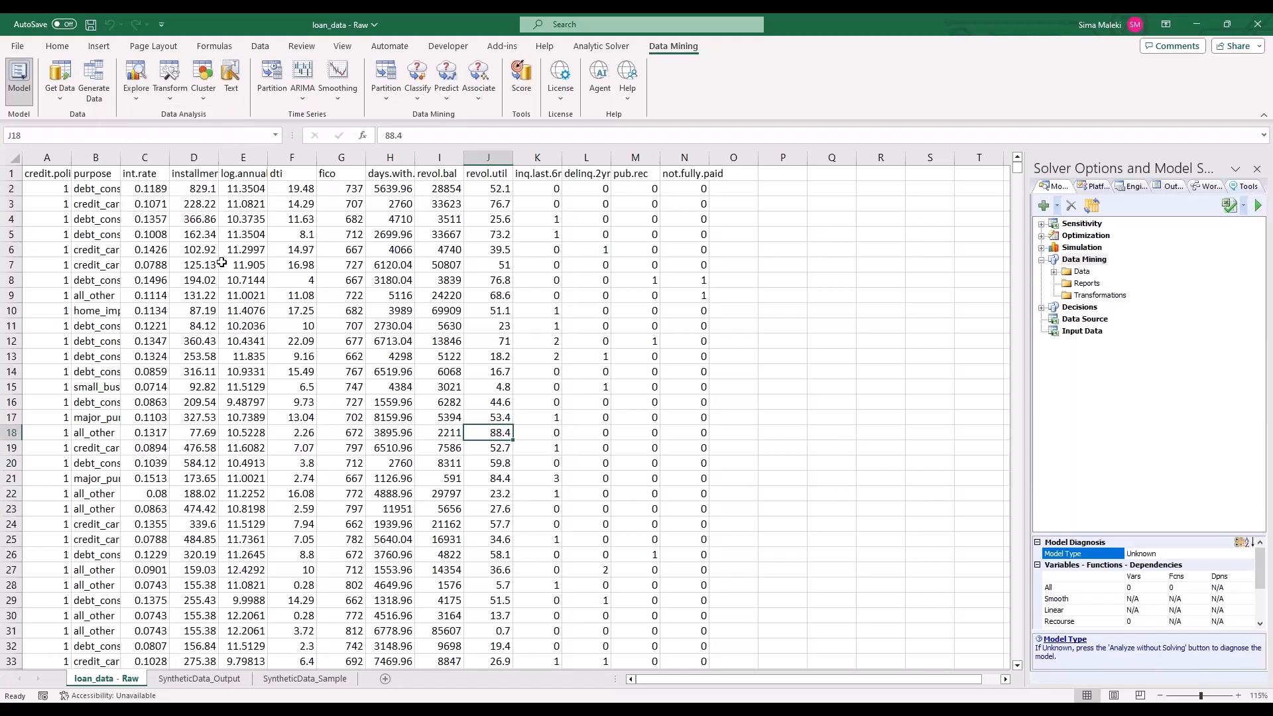
{"action": "left_click", "coordinate": [181, 100]}
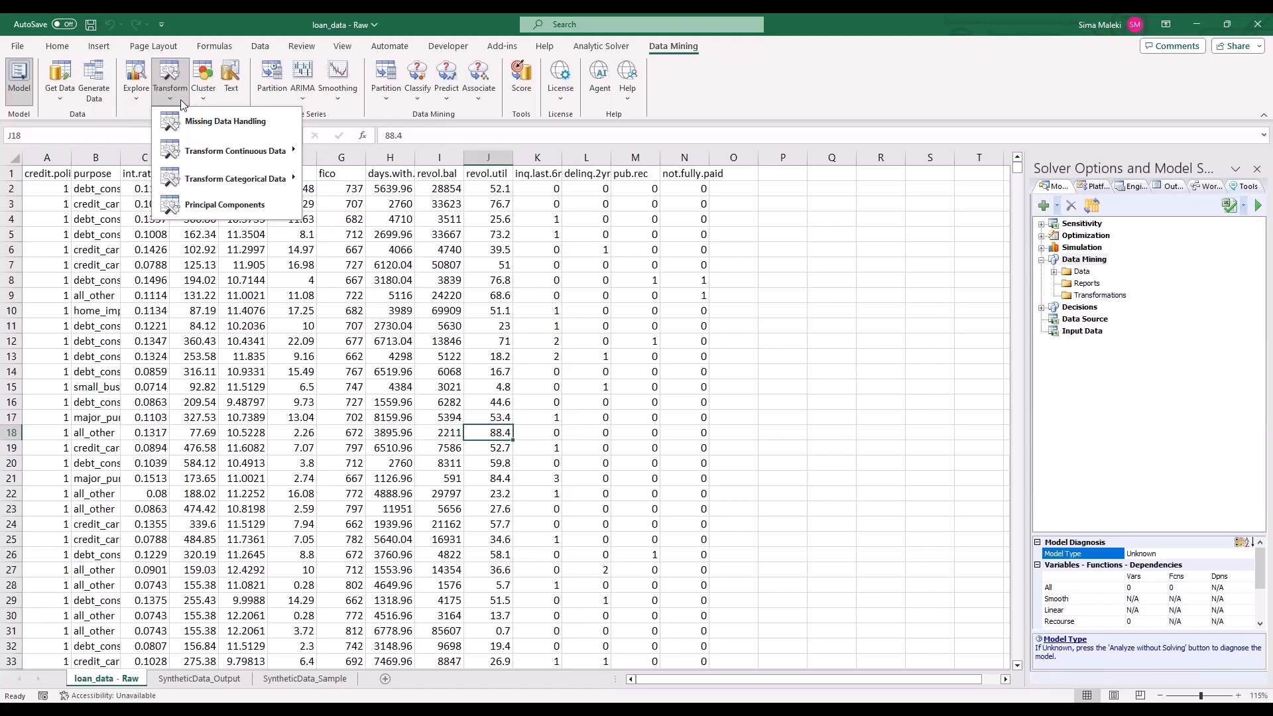
{"action": "left_click", "coordinate": [193, 98]}
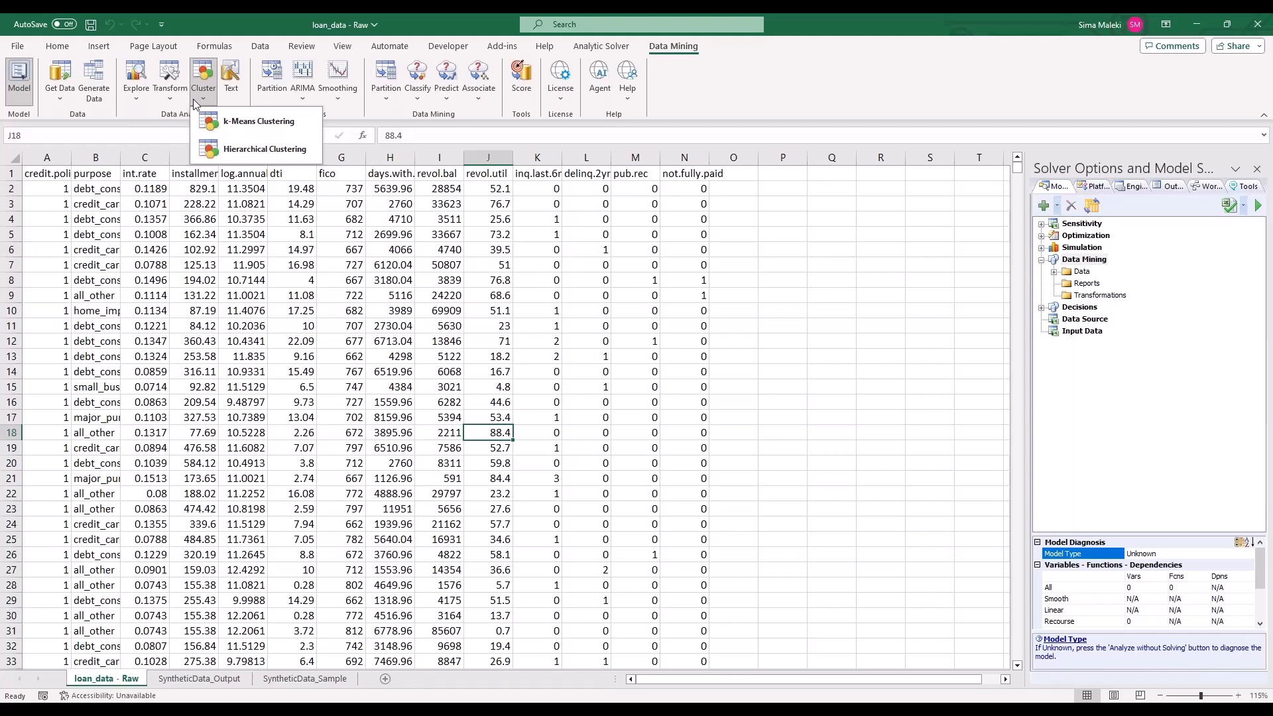
{"action": "left_click", "coordinate": [237, 91]}
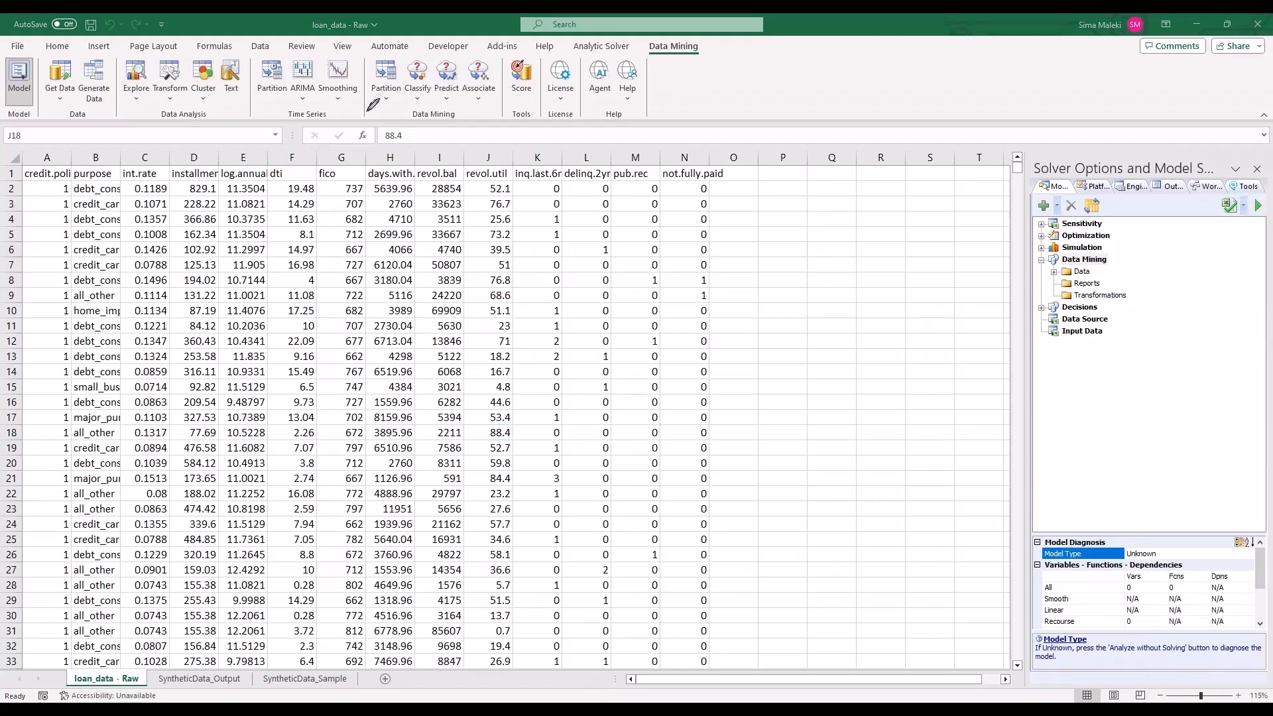
{"action": "mouse_move", "coordinate": [374, 103]}
{"action": "left_mouse_down"}
{"action": "mouse_move", "coordinate": [322, 121]}
{"action": "mouse_move", "coordinate": [238, 109]}
{"action": "left_mouse_up"}
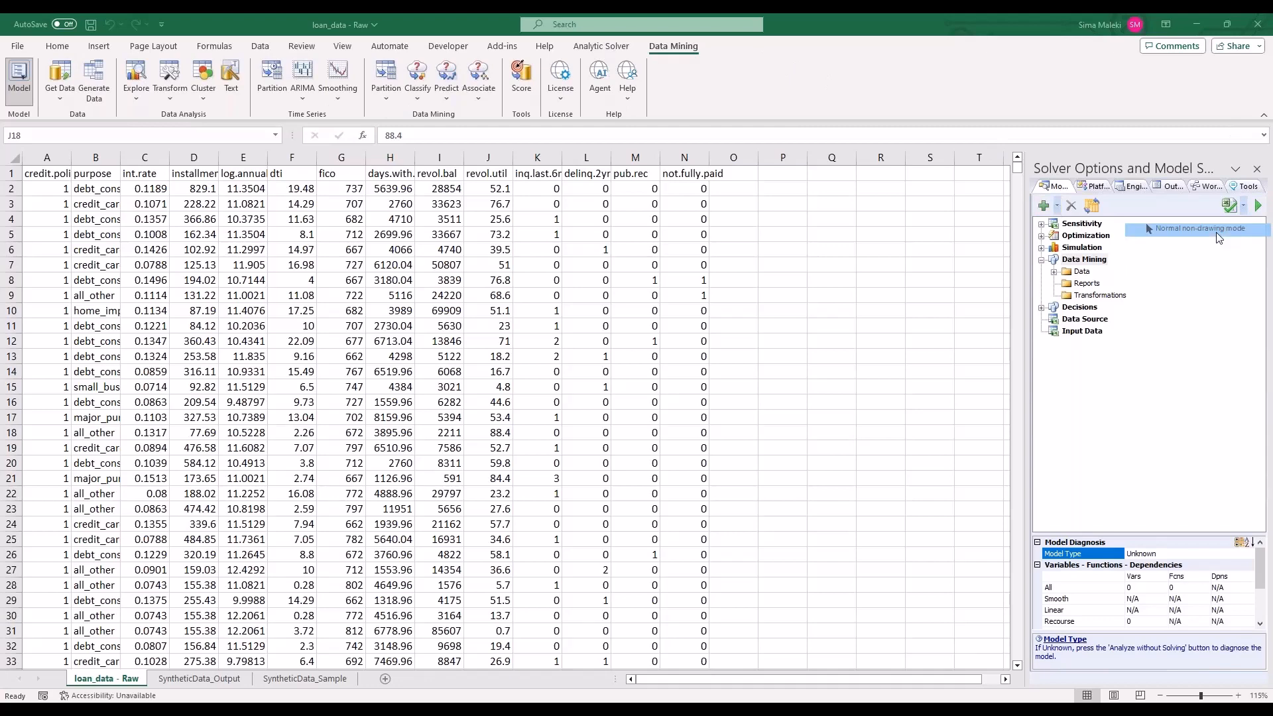
{"action": "left_click", "coordinate": [310, 100]}
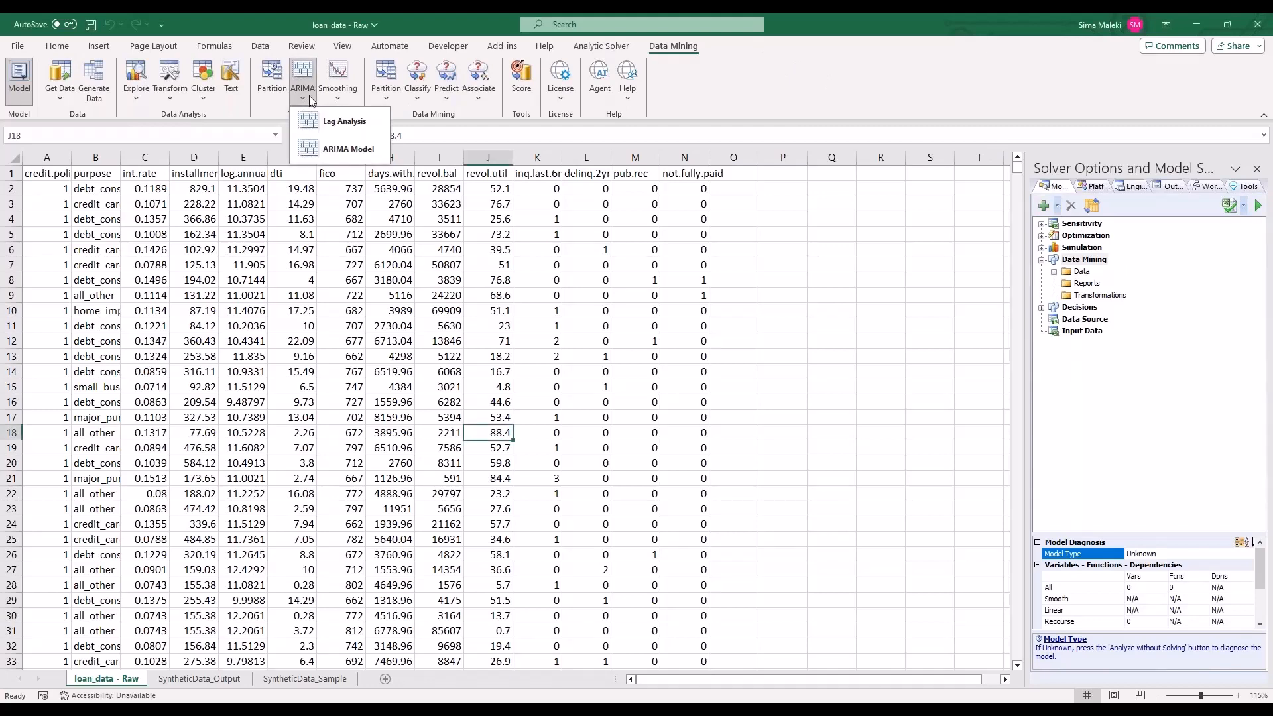
{"action": "left_click", "coordinate": [344, 101]}
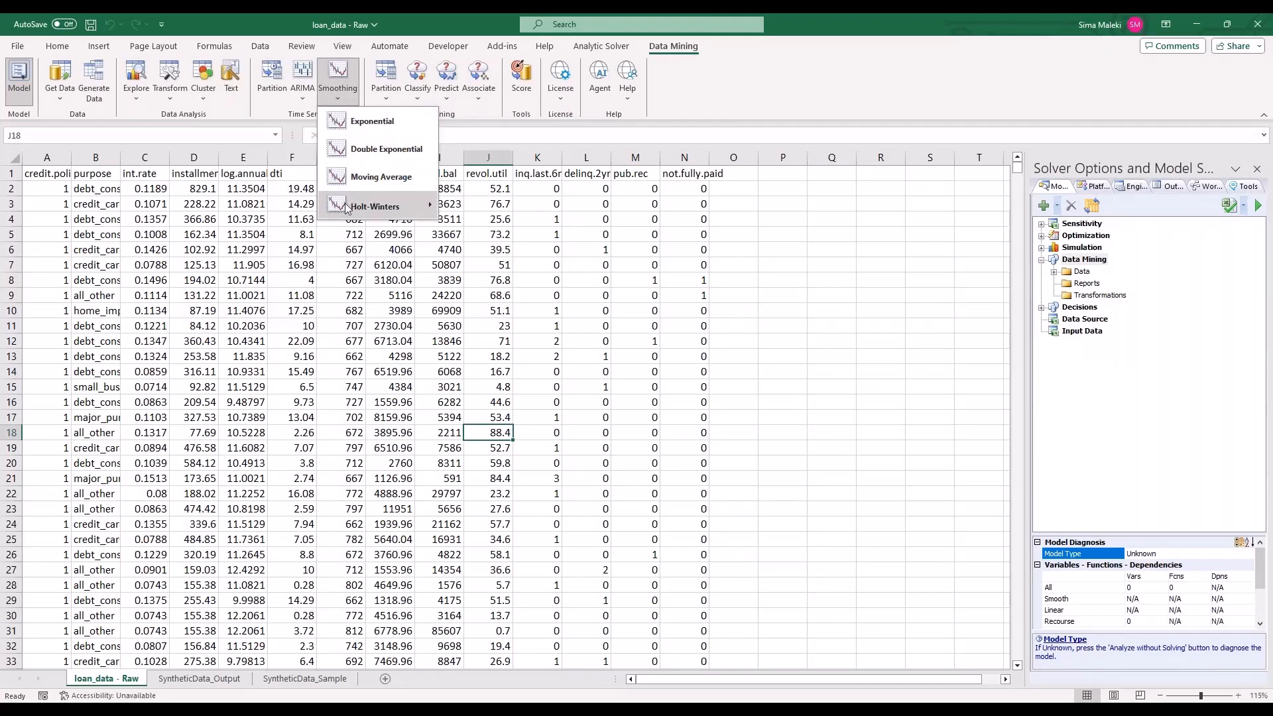
{"action": "mouse_move", "coordinate": [345, 213]}
{"action": "left_click", "coordinate": [908, 341]}
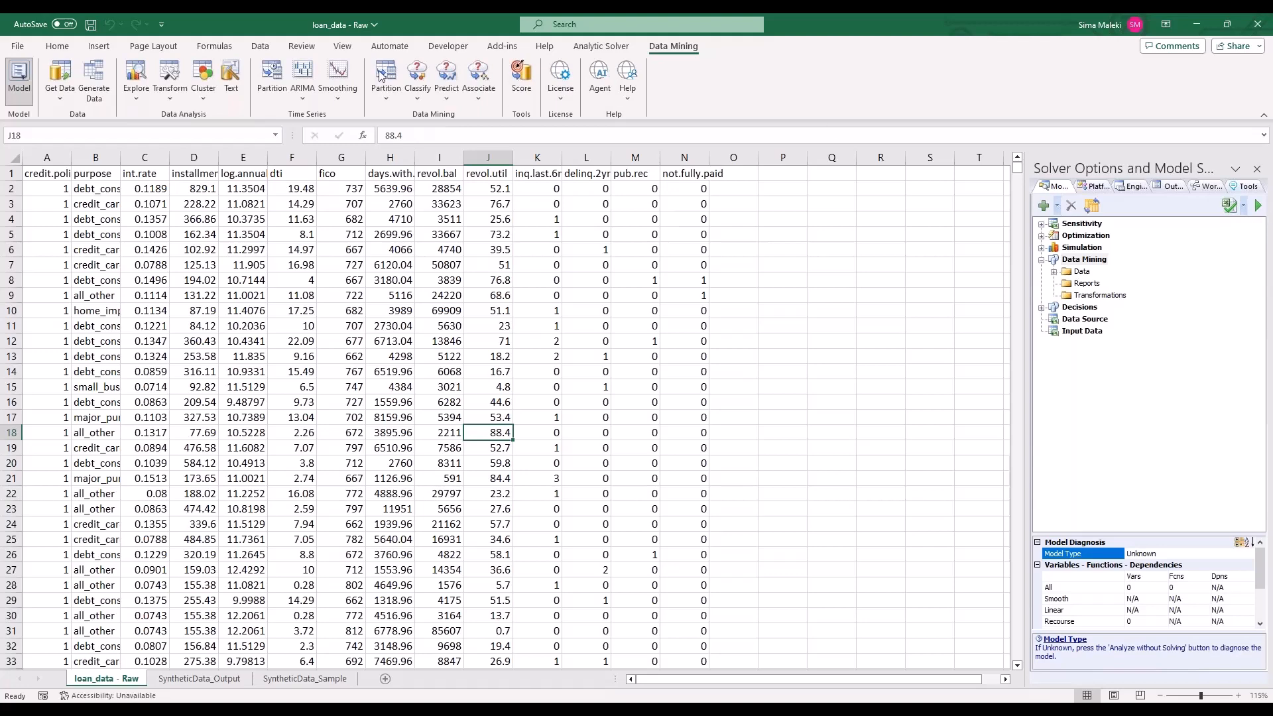
{"action": "left_click", "coordinate": [390, 103]}
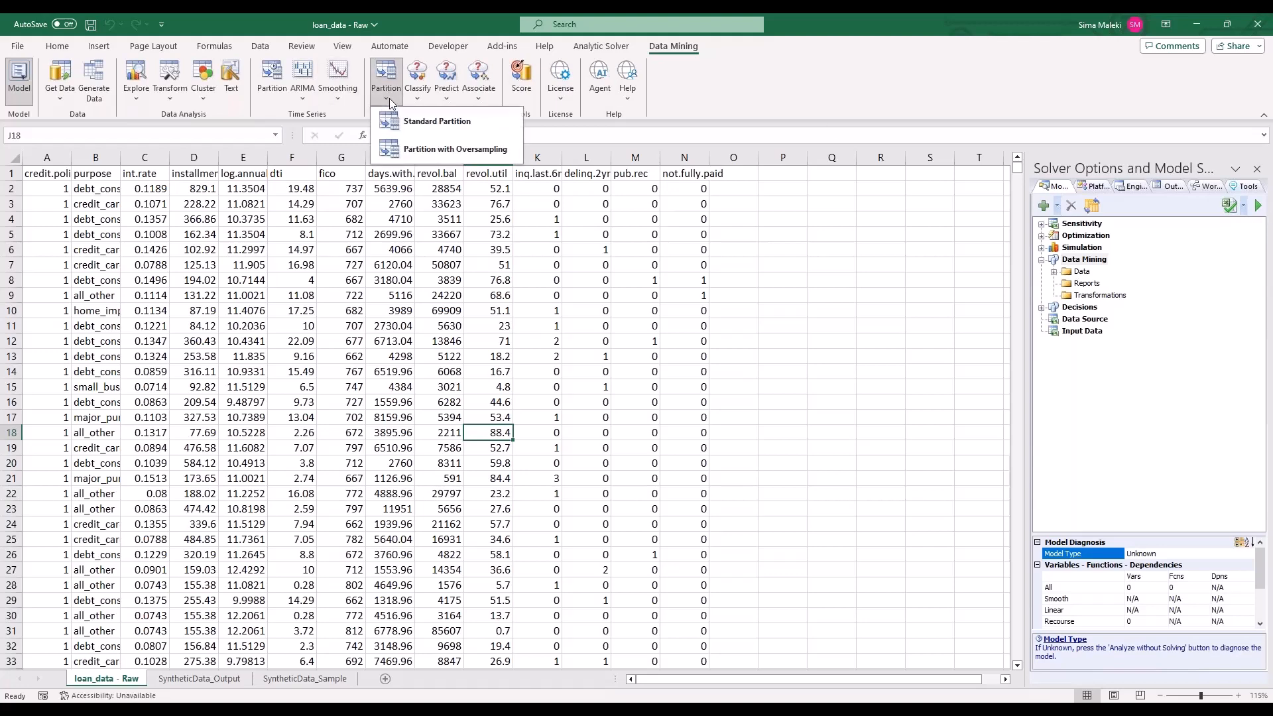
{"action": "left_click", "coordinate": [352, 115]}
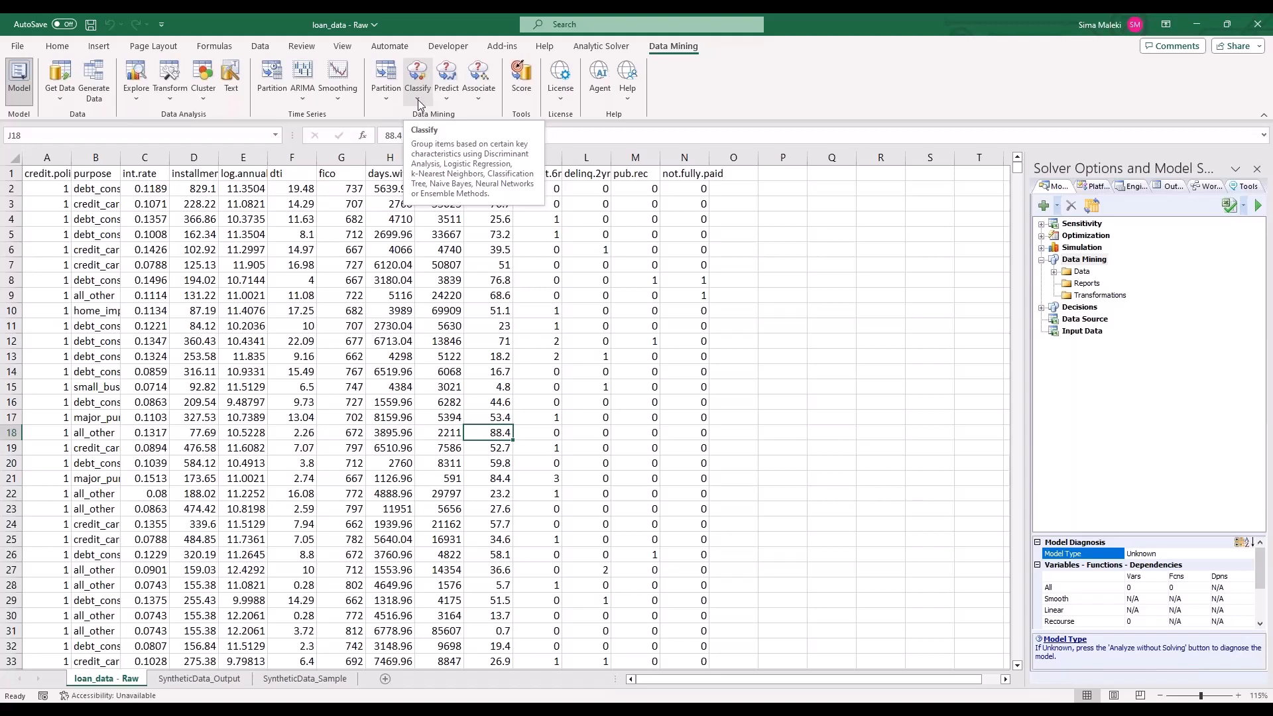
{"action": "left_click", "coordinate": [418, 103]}
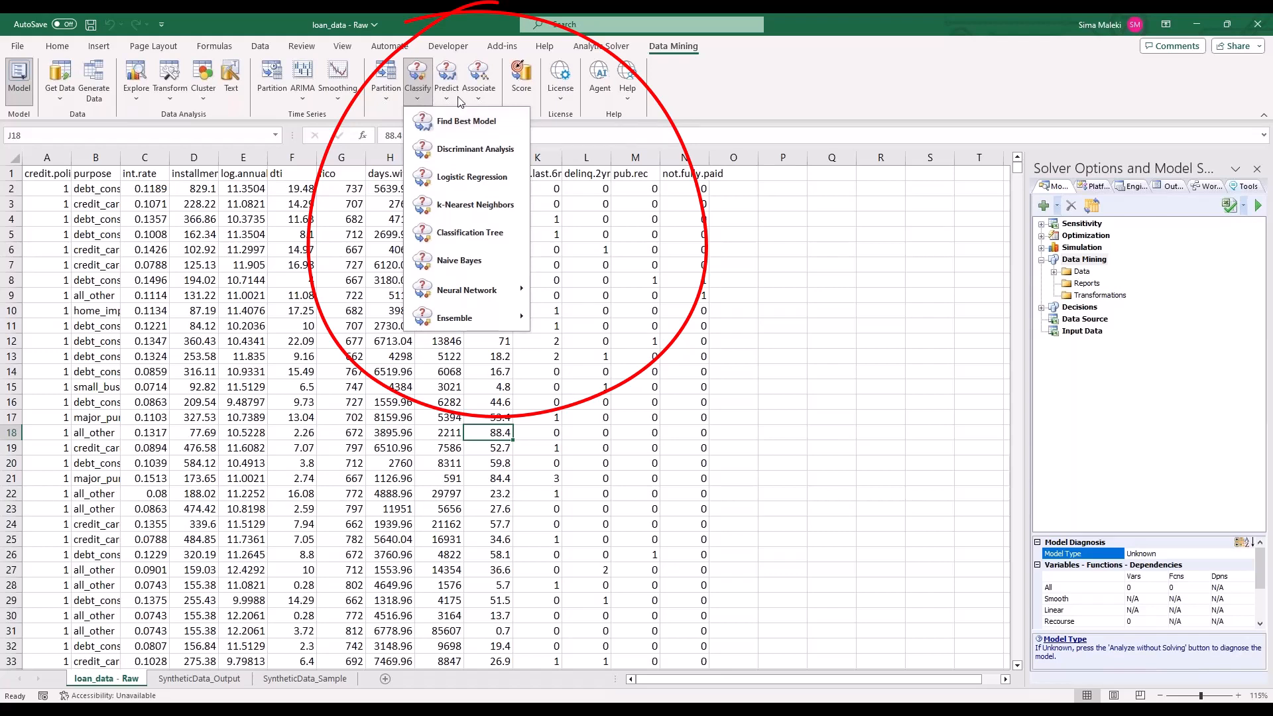
{"action": "left_click", "coordinate": [451, 100]}
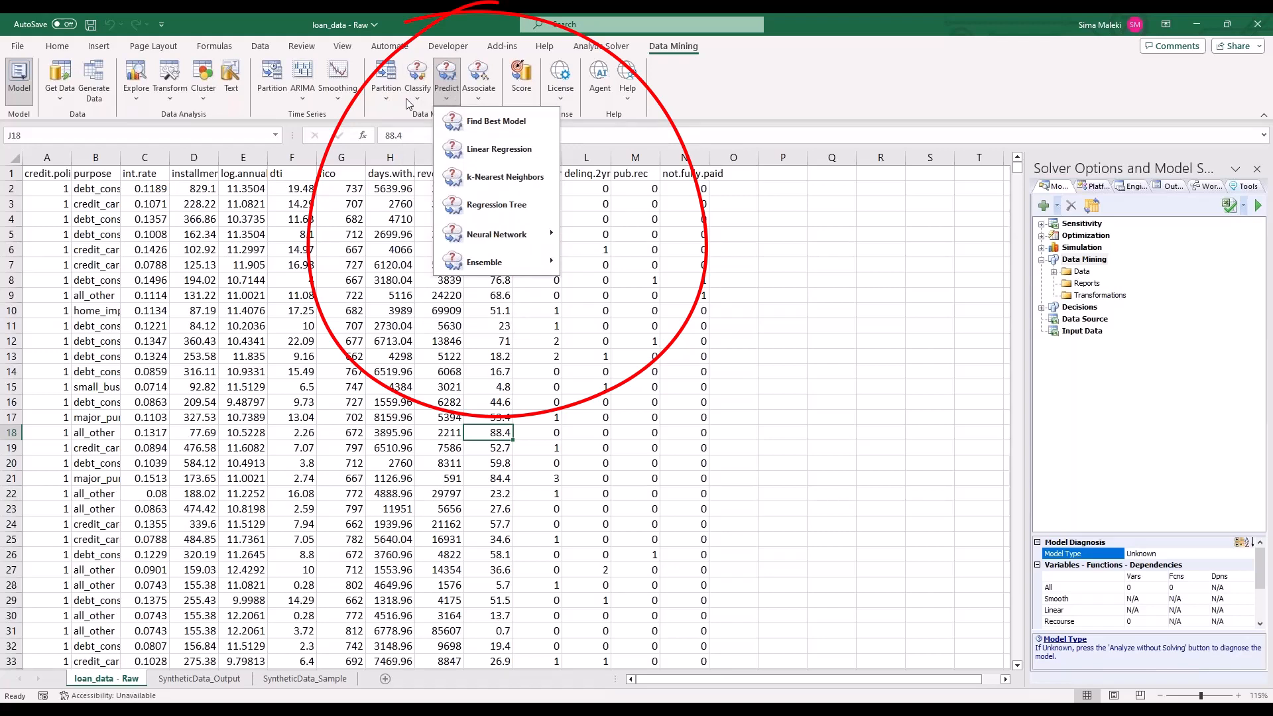
{"action": "mouse_move", "coordinate": [499, 267]}
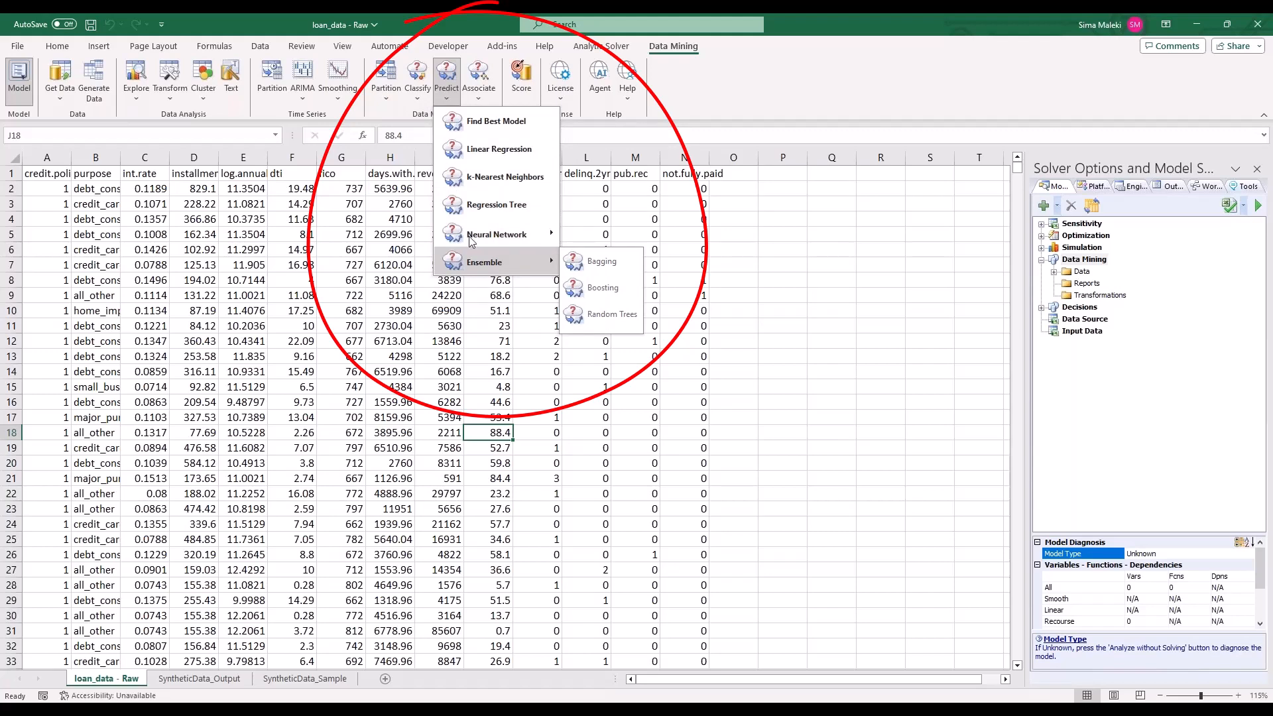
Start a Classification Tree model on the loan_data - Raw worksheet.
{"action": "left_click", "coordinate": [414, 102]}
{"action": "mouse_move", "coordinate": [424, 317]}
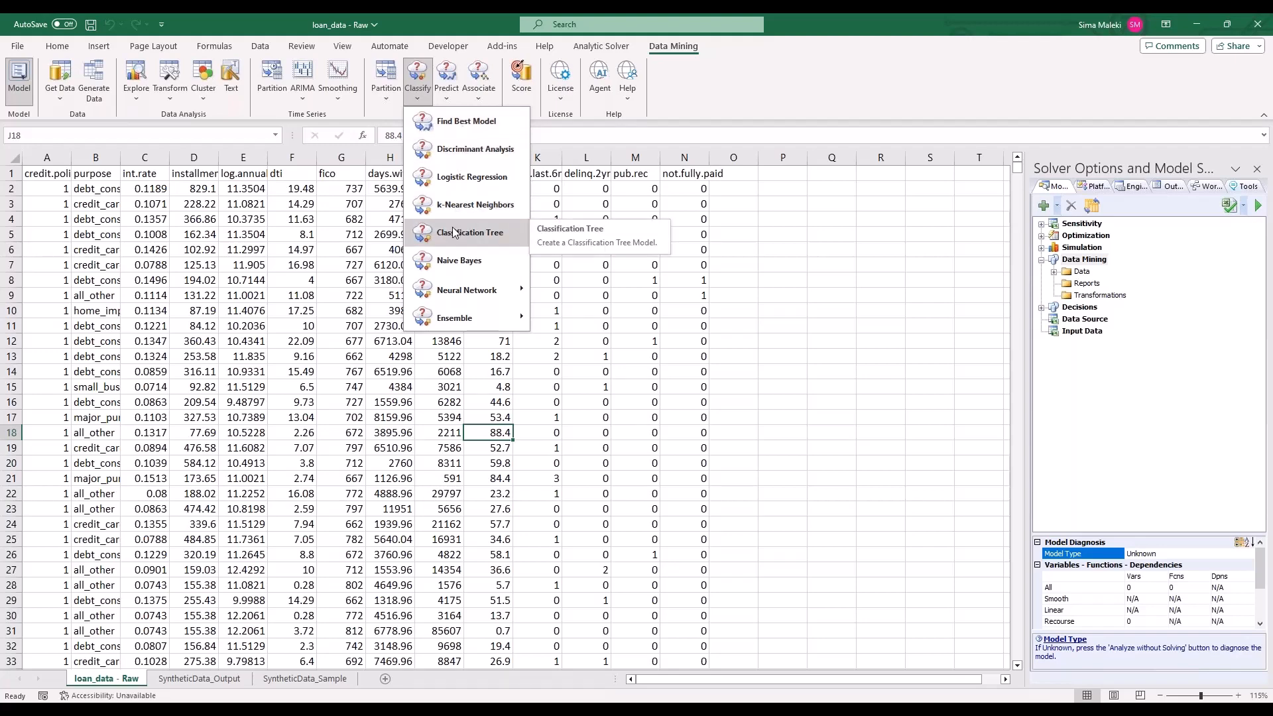
{"action": "left_click", "coordinate": [481, 431]}
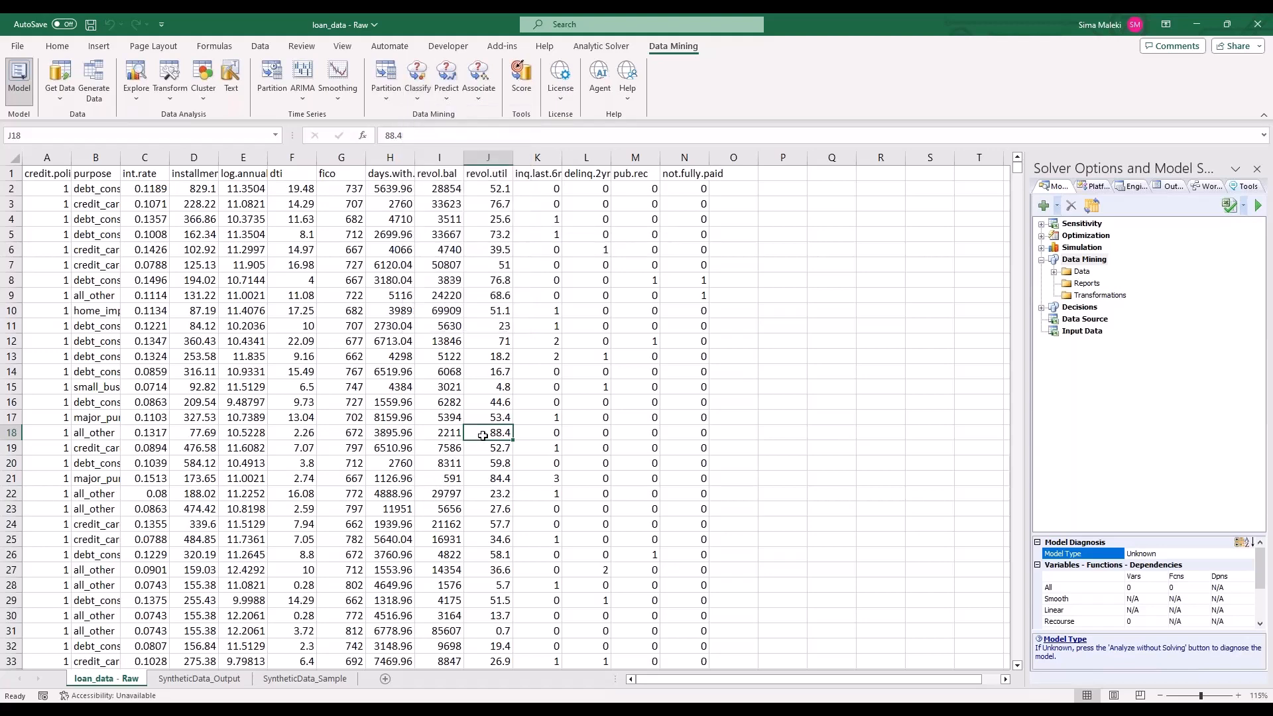
{"action": "left_click", "coordinate": [423, 97]}
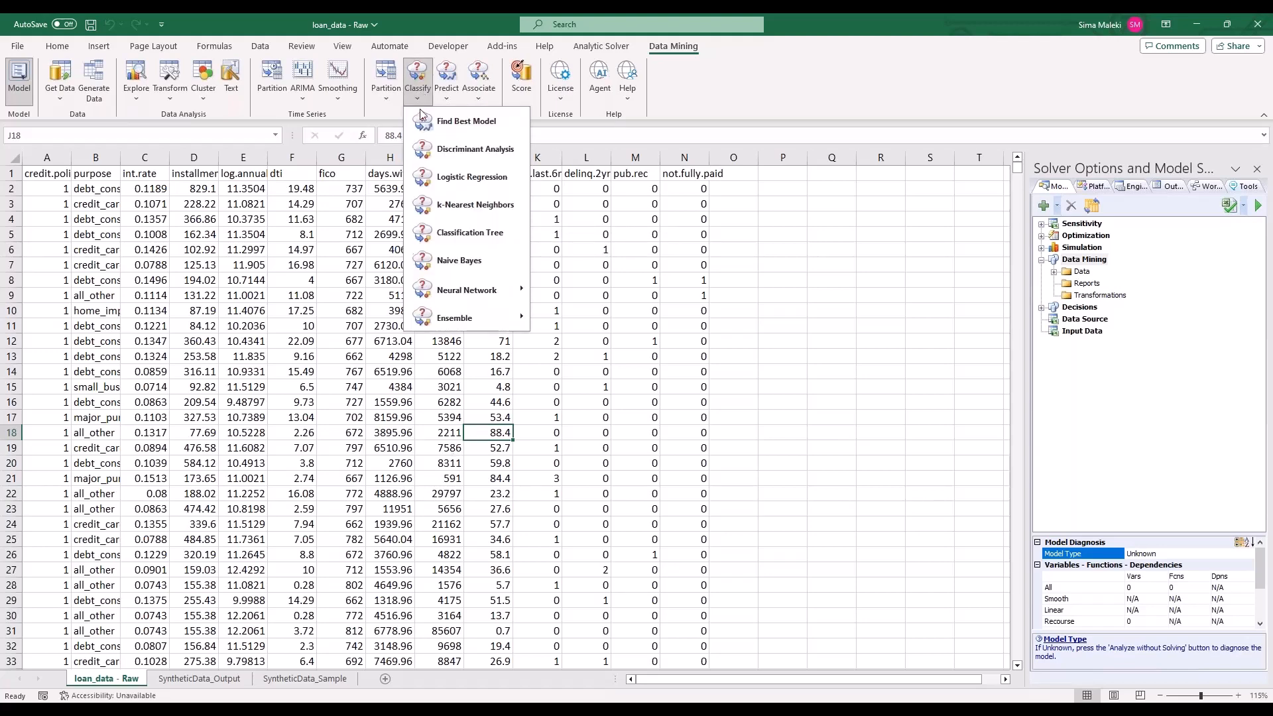
{"action": "left_click", "coordinate": [433, 233]}
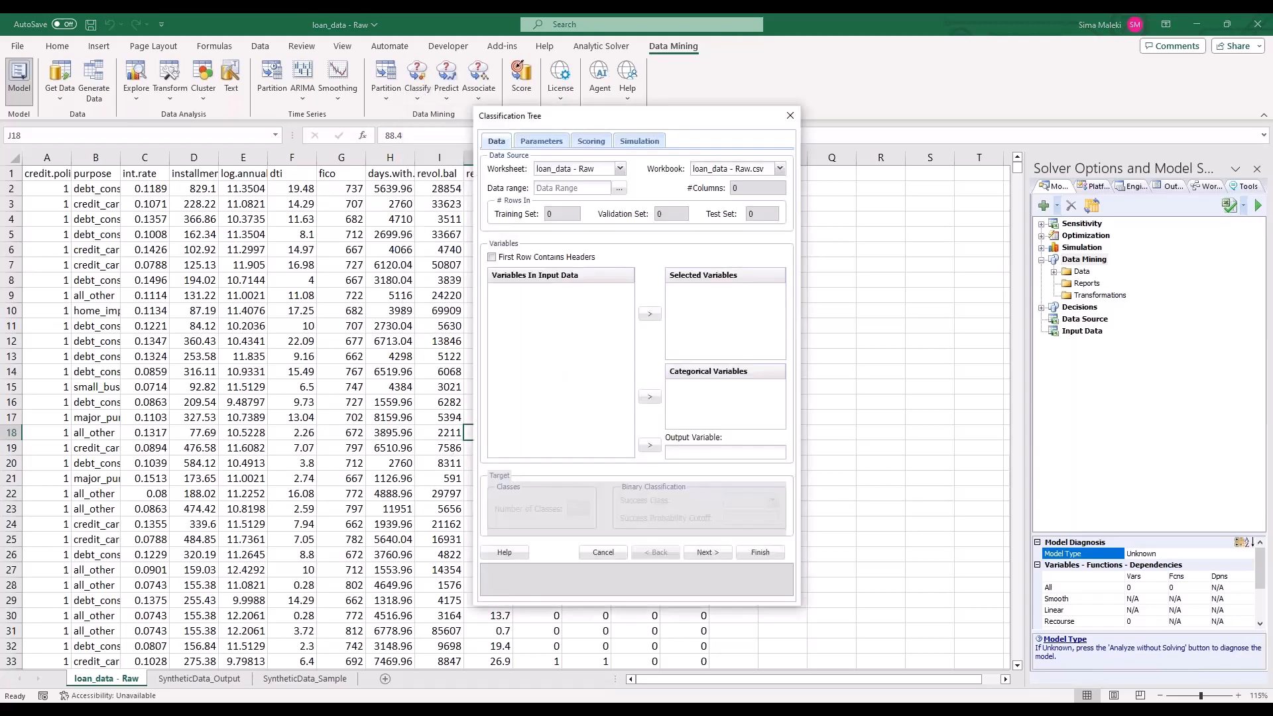
Set not.fully.paid as the output variable of the classification tree.
{"action": "left_click", "coordinate": [525, 318]}
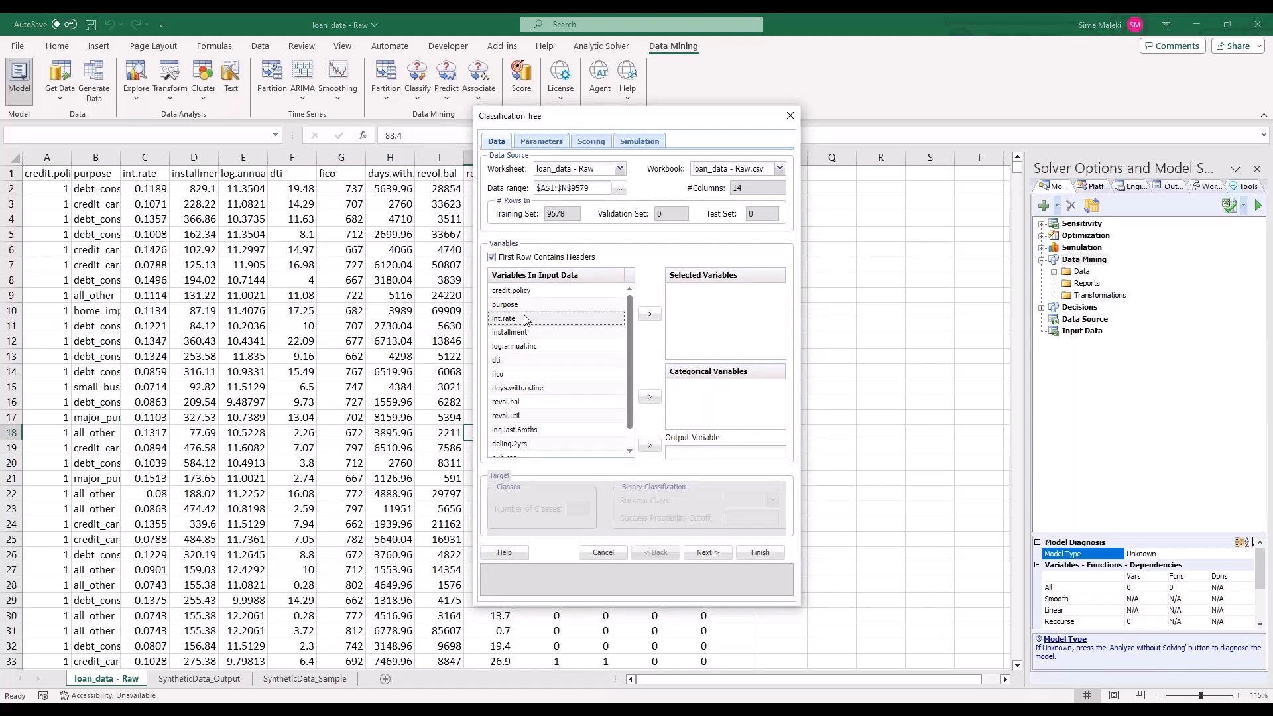
{"action": "scroll", "coordinate": [630, 416], "scroll_direction": "down", "scroll_amount": 1}
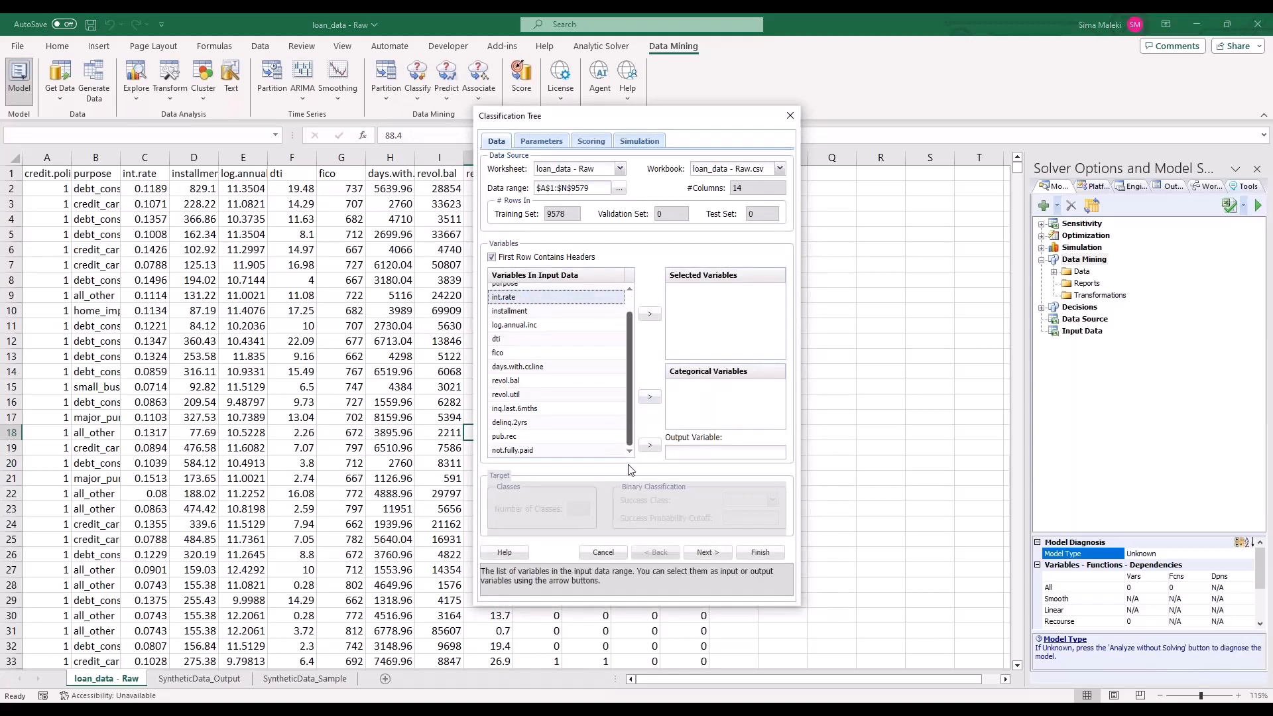
{"action": "left_click", "coordinate": [569, 451]}
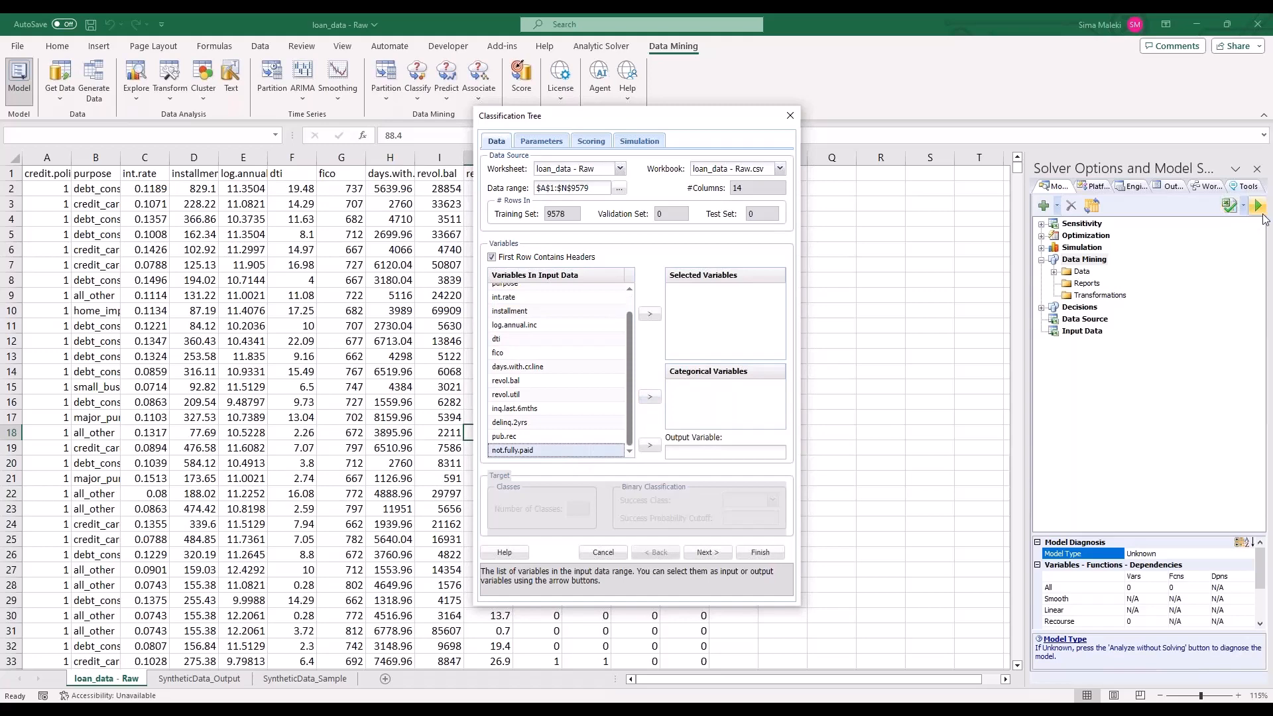
{"action": "left_click", "coordinate": [1217, 256]}
{"action": "mouse_move", "coordinate": [571, 472]}
{"action": "left_mouse_down"}
{"action": "mouse_move", "coordinate": [481, 468]}
{"action": "mouse_move", "coordinate": [560, 468]}
{"action": "left_mouse_up"}
{"action": "left_click_drag", "start_coordinate": [635, 457], "coordinate": [696, 479]}
{"action": "left_click_drag", "start_coordinate": [666, 434], "coordinate": [671, 472]}
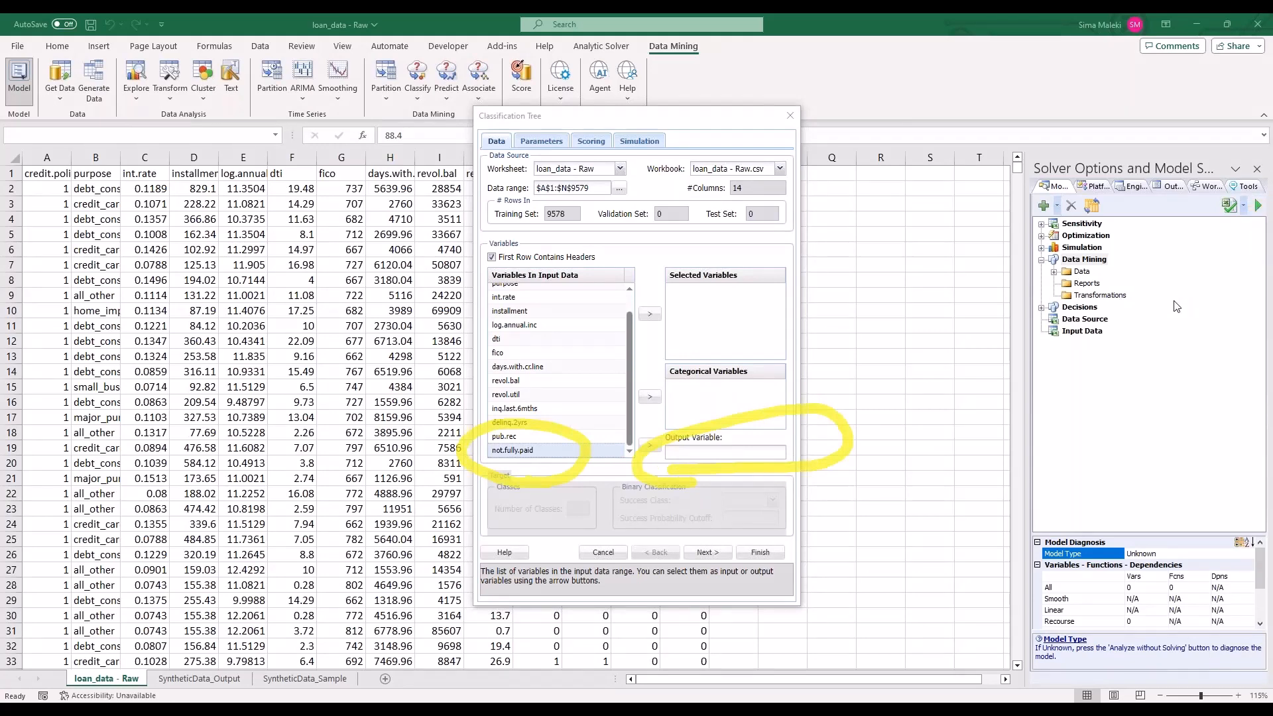
{"action": "left_click", "coordinate": [649, 445]}
{"action": "scroll", "coordinate": [602, 322], "scroll_direction": "up", "scroll_amount": 1}
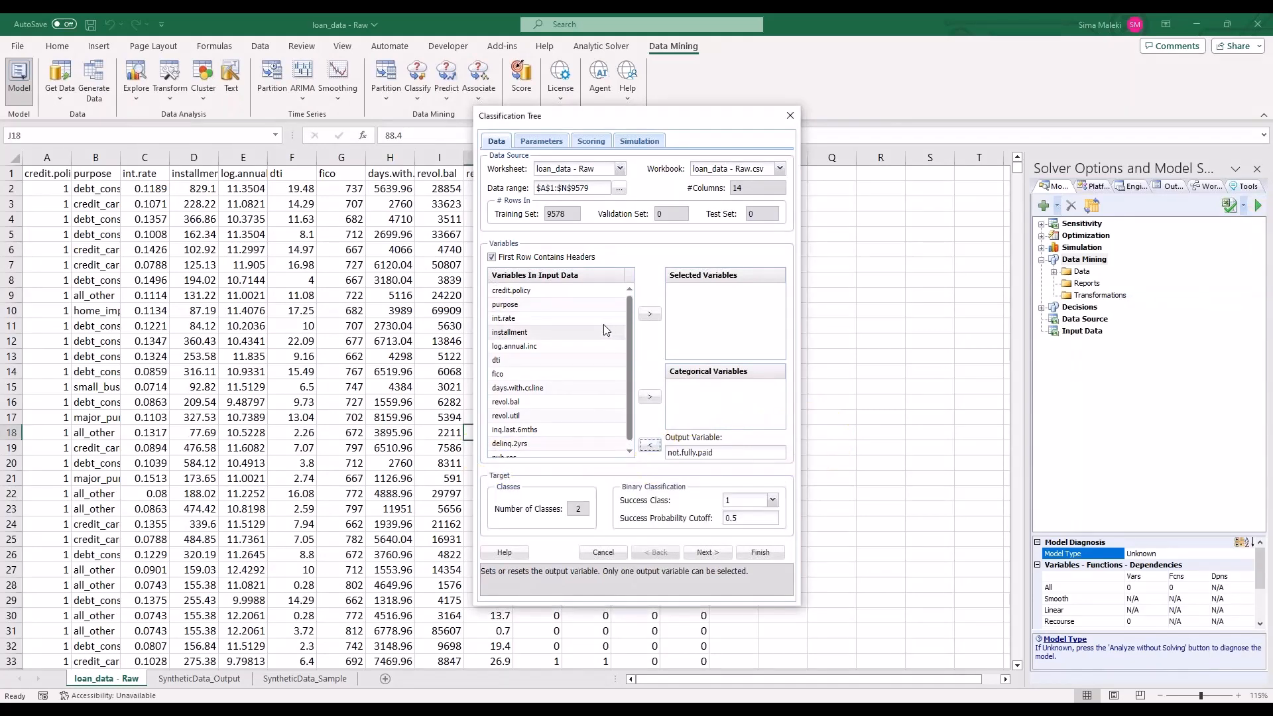
Add all variables from int.rate through pub.rec to the selected variables and proceed to the model parameters.
{"action": "left_click", "coordinate": [552, 319]}
{"action": "scroll", "coordinate": [597, 398], "scroll_direction": "down", "scroll_amount": 1}
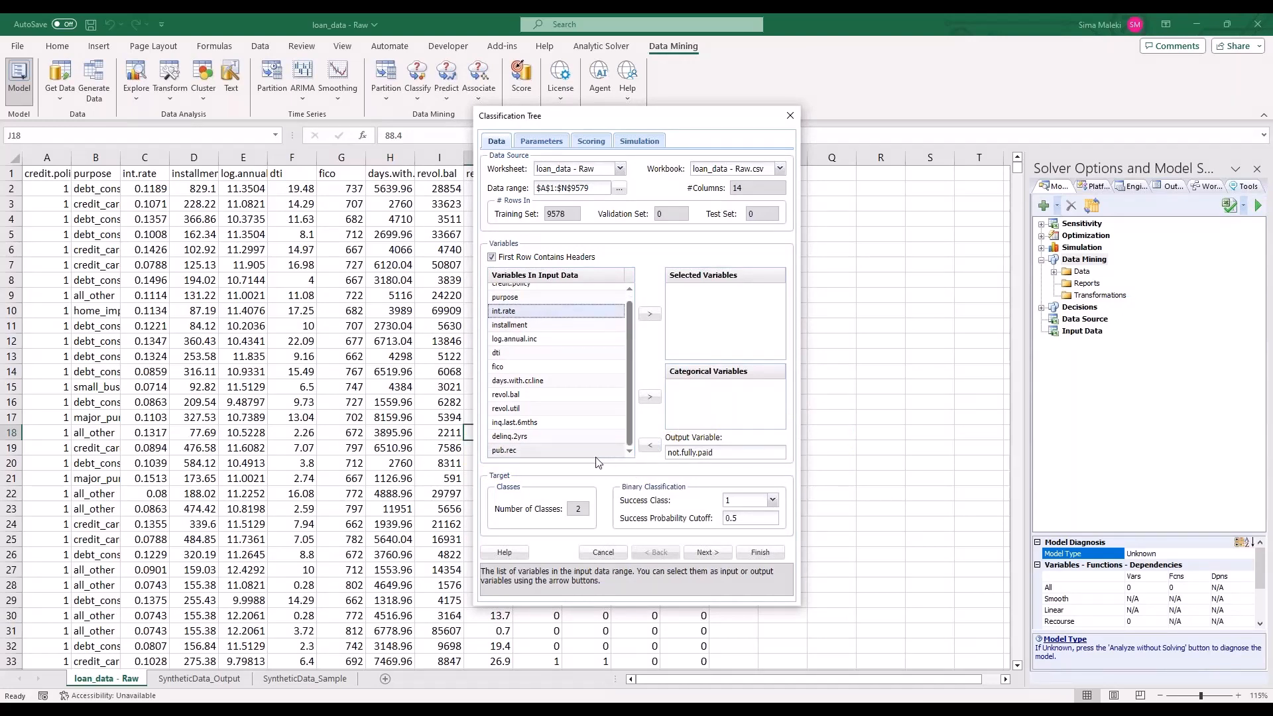
{"action": "left_click", "coordinate": [596, 451], "text": "shift"}
{"action": "left_click", "coordinate": [650, 317]}
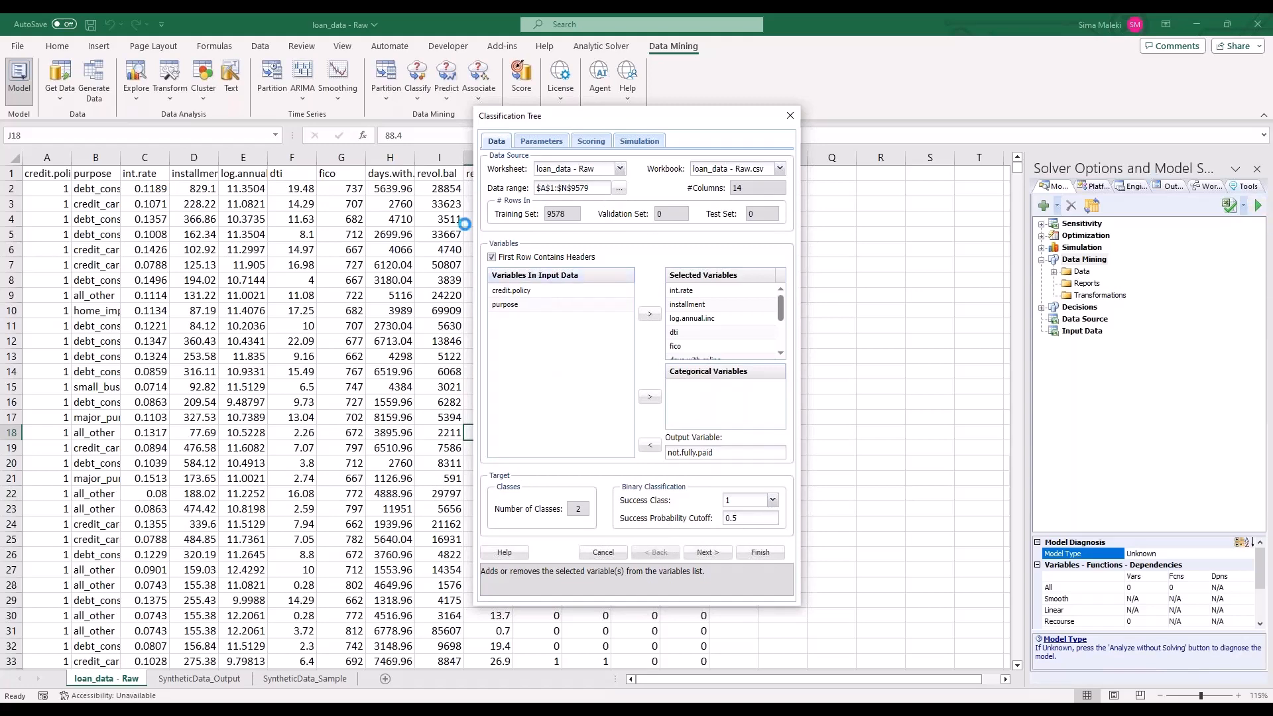
{"action": "left_click", "coordinate": [718, 553]}
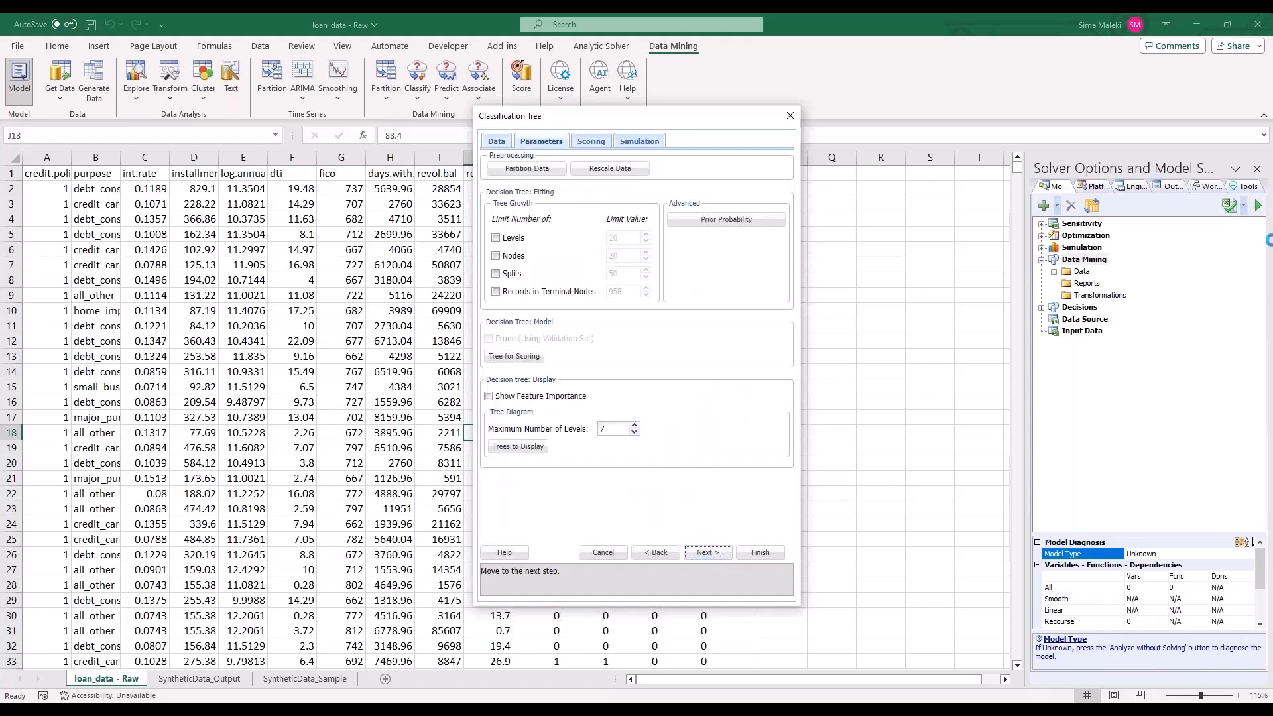
Partition the data randomly with automatic percentages of 60 training and 40 validation, using seed 12345.
{"action": "left_click", "coordinate": [1258, 206]}
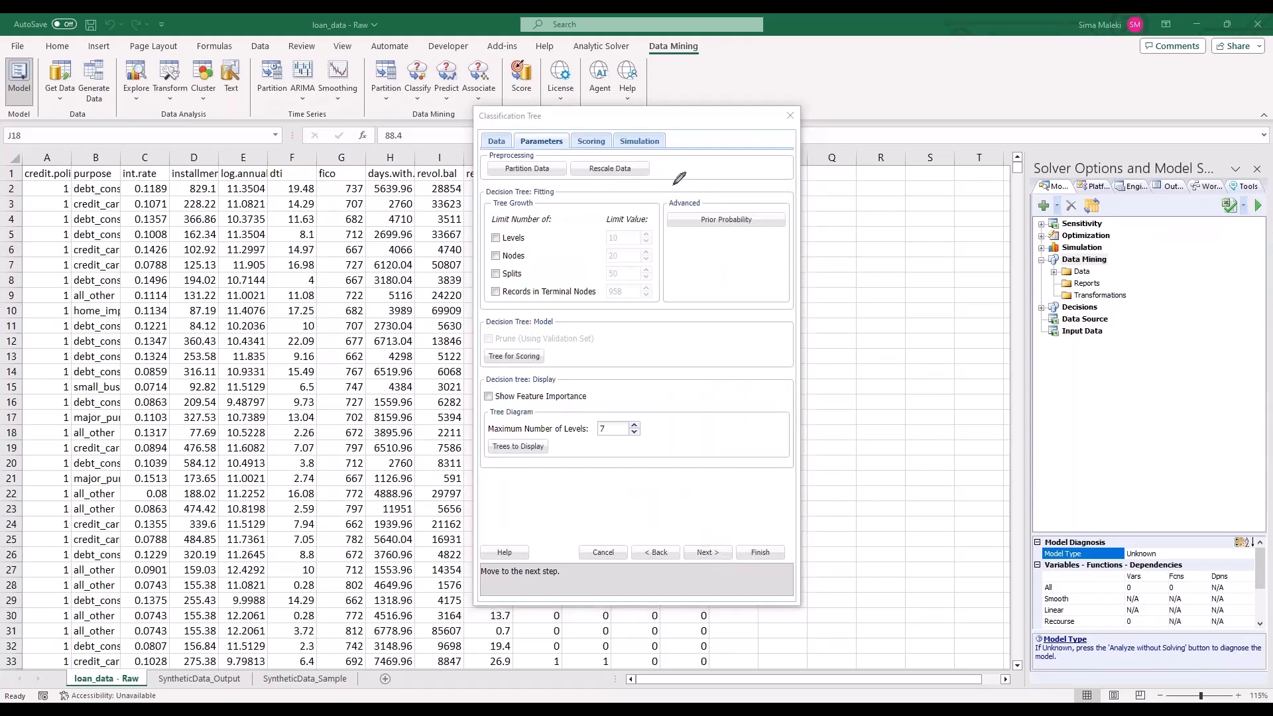
{"action": "mouse_move", "coordinate": [673, 186]}
{"action": "left_mouse_down"}
{"action": "mouse_move", "coordinate": [491, 176]}
{"action": "mouse_move", "coordinate": [636, 101]}
{"action": "mouse_move", "coordinate": [659, 195]}
{"action": "left_mouse_up"}
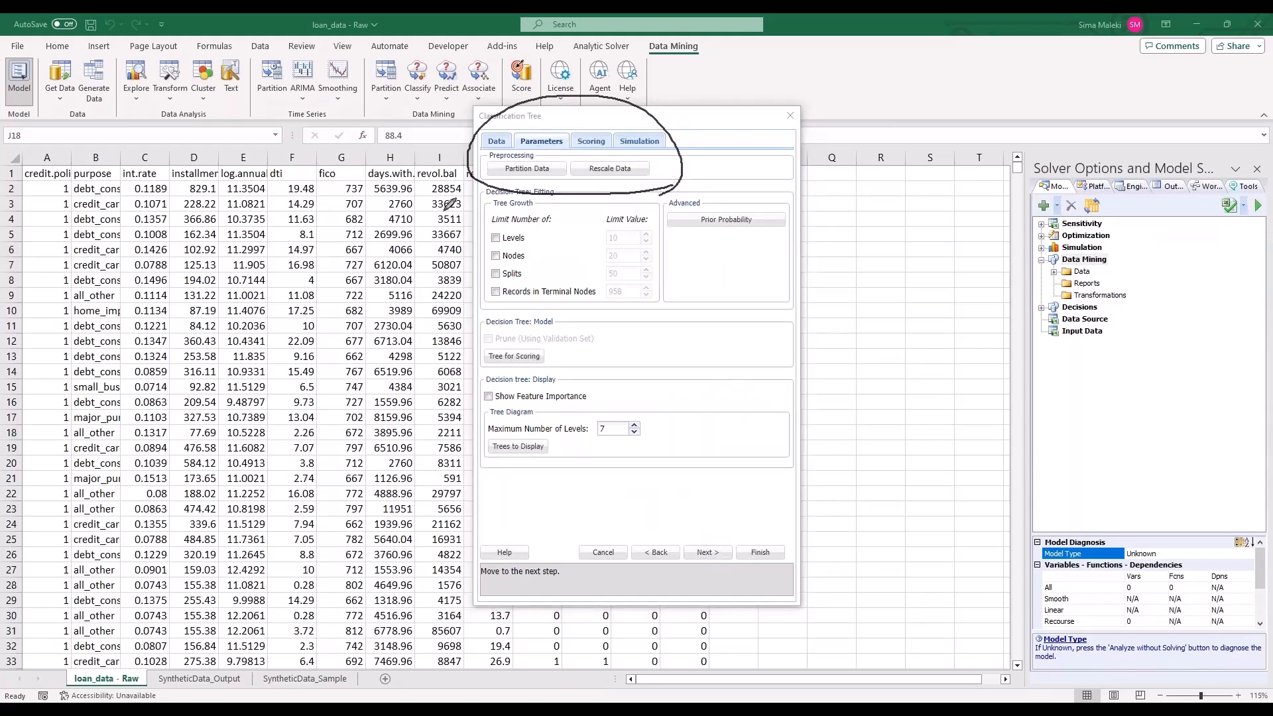
{"action": "mouse_move", "coordinate": [425, 225]}
{"action": "left_mouse_down"}
{"action": "mouse_move", "coordinate": [497, 176]}
{"action": "mouse_move", "coordinate": [492, 185]}
{"action": "left_mouse_up"}
{"action": "left_click", "coordinate": [527, 168]}
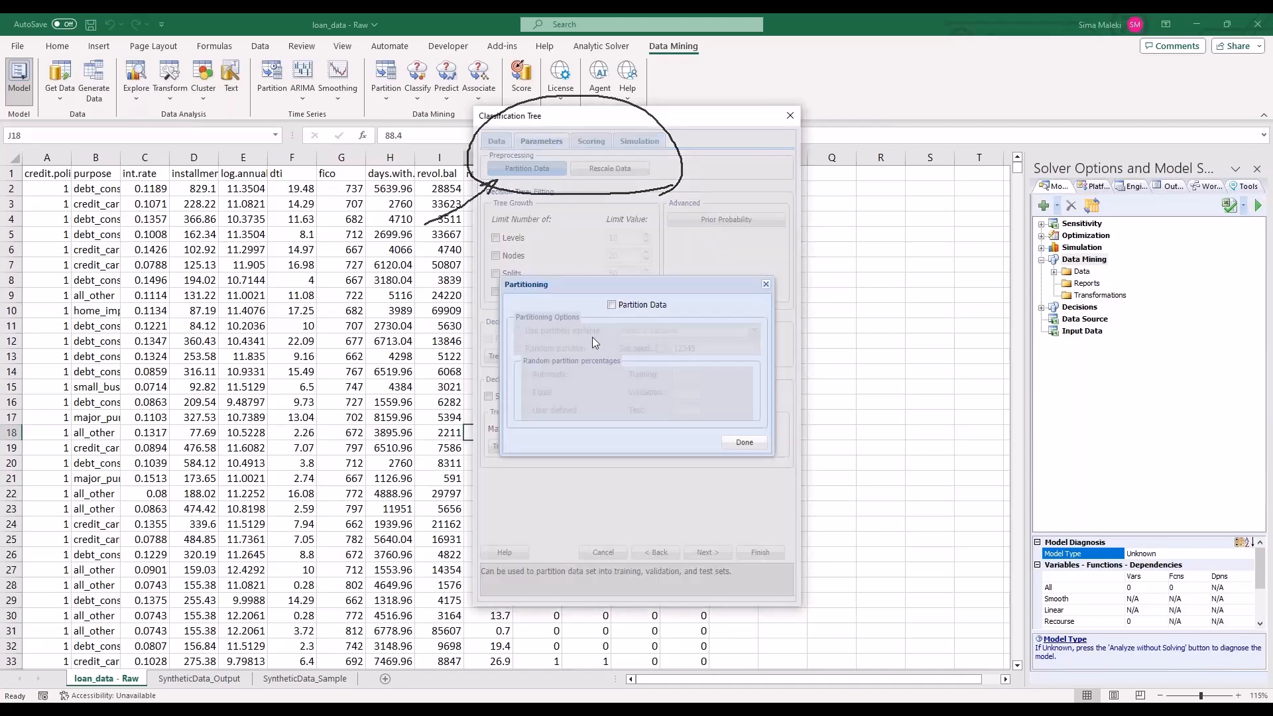
{"action": "left_click", "coordinate": [611, 306]}
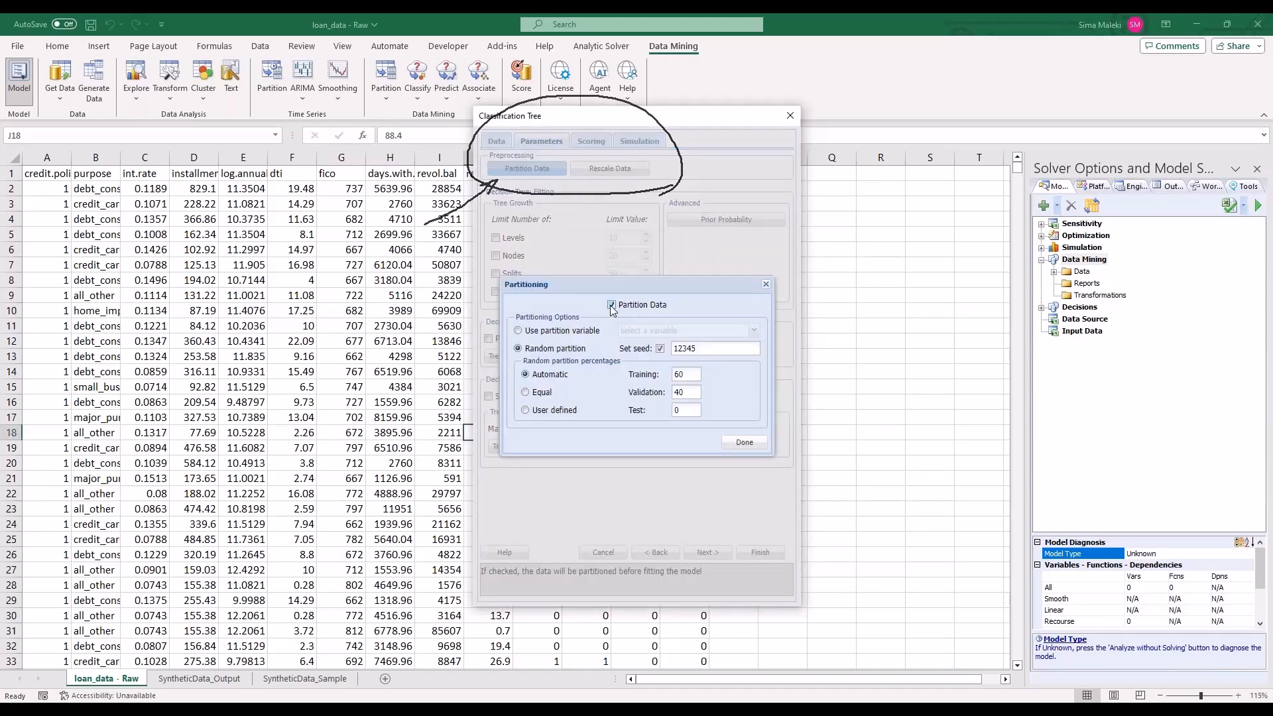
{"action": "left_click", "coordinate": [744, 443]}
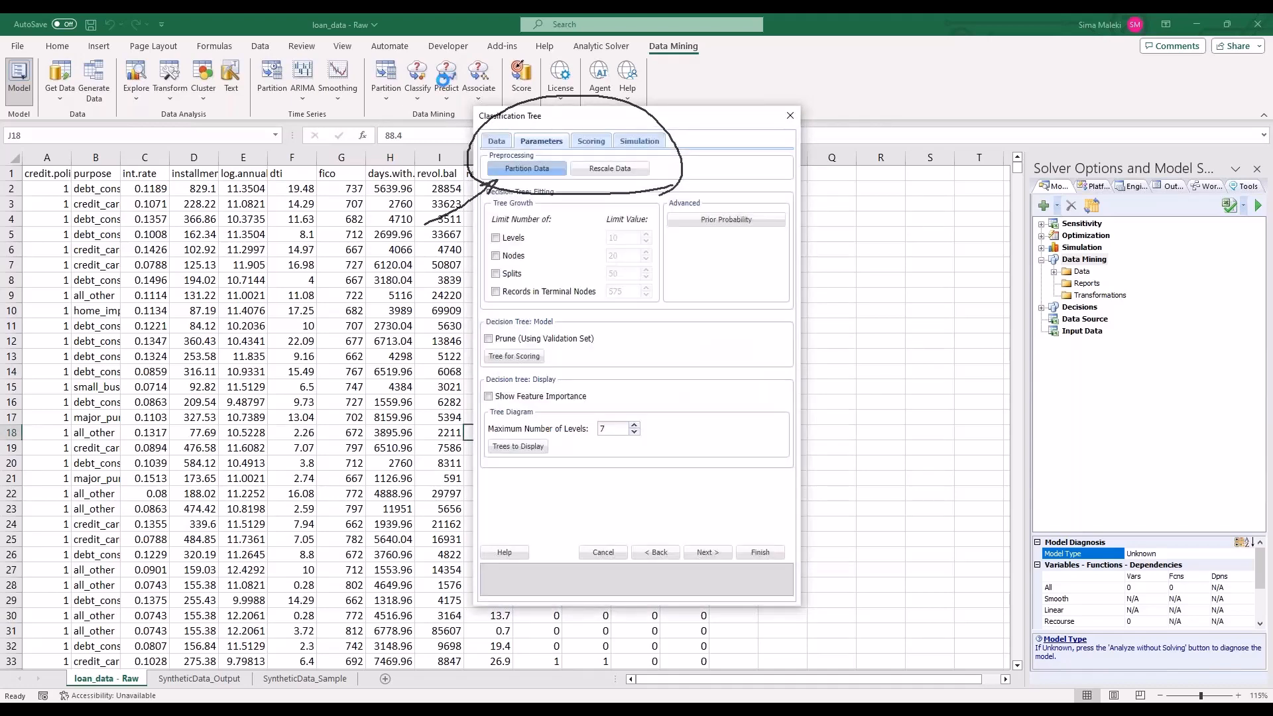
{"action": "left_click", "coordinate": [1261, 207]}
{"action": "mouse_move", "coordinate": [390, 114]}
{"action": "left_mouse_down"}
{"action": "mouse_move", "coordinate": [360, 133]}
{"action": "mouse_move", "coordinate": [393, 99]}
{"action": "mouse_move", "coordinate": [388, 123]}
{"action": "left_mouse_up"}
{"action": "mouse_move", "coordinate": [473, 163]}
{"action": "left_mouse_down"}
{"action": "mouse_move", "coordinate": [688, 190]}
{"action": "mouse_move", "coordinate": [508, 188]}
{"action": "left_mouse_up"}
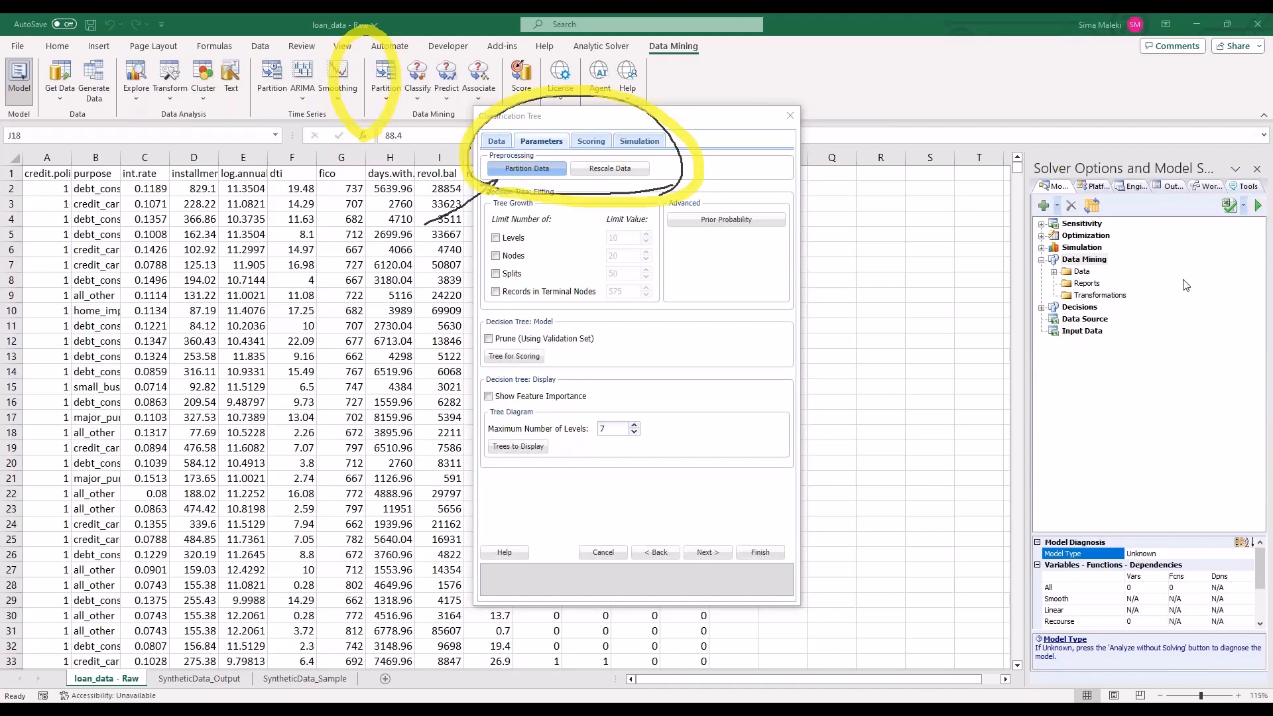
{"action": "left_click", "coordinate": [1255, 211]}
Review the data rescaling types and the prior probability methods, leaving rescaling off.
{"action": "left_click", "coordinate": [603, 170]}
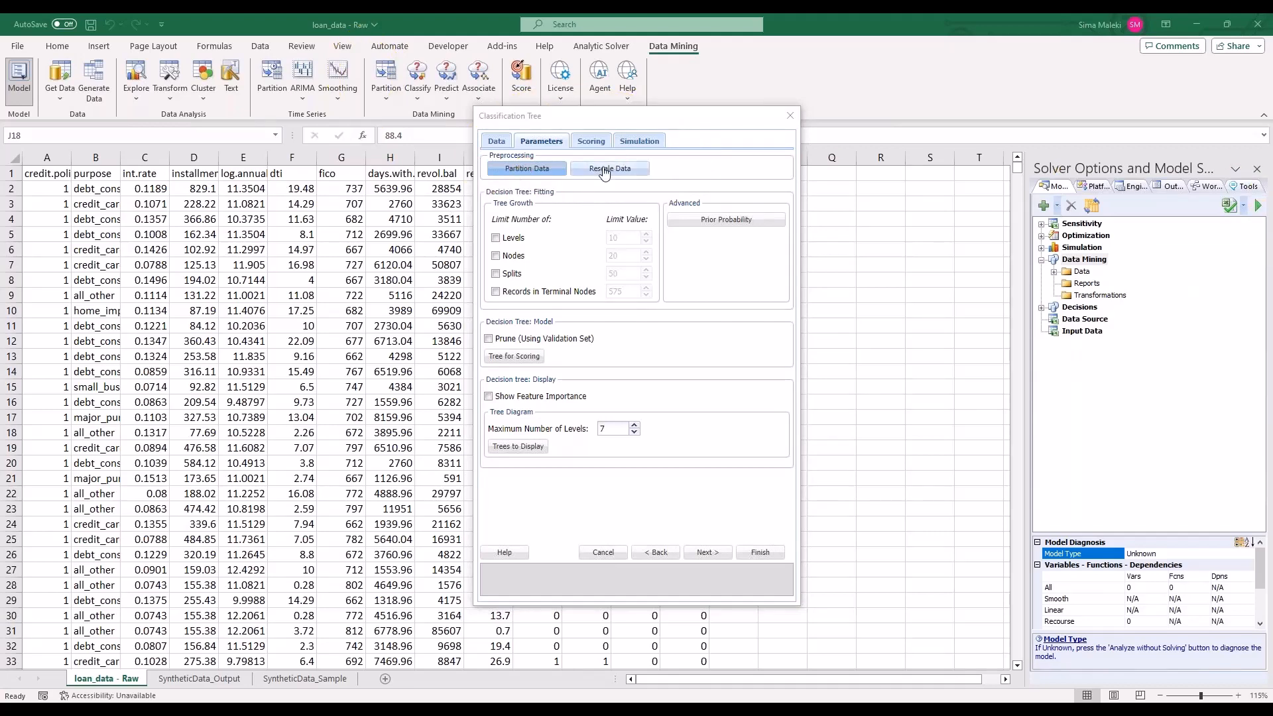
{"action": "left_click", "coordinate": [613, 305]}
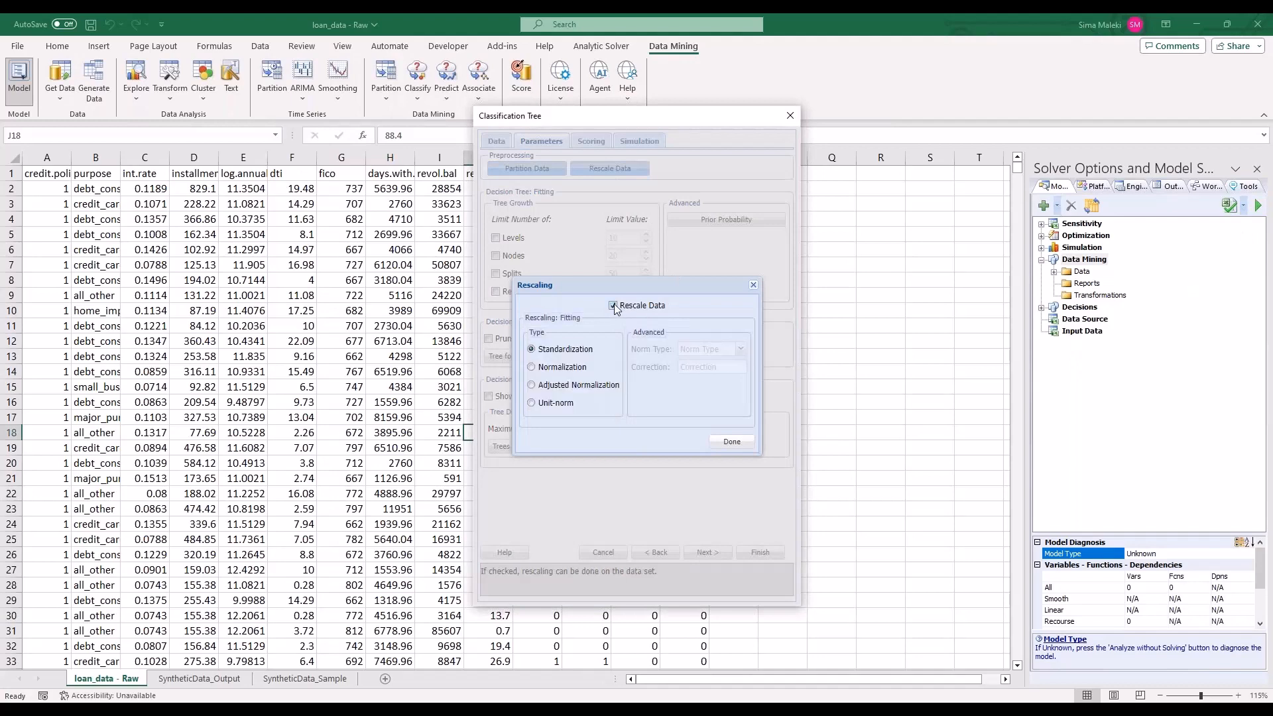
{"action": "left_click", "coordinate": [613, 305]}
{"action": "left_click", "coordinate": [753, 285]}
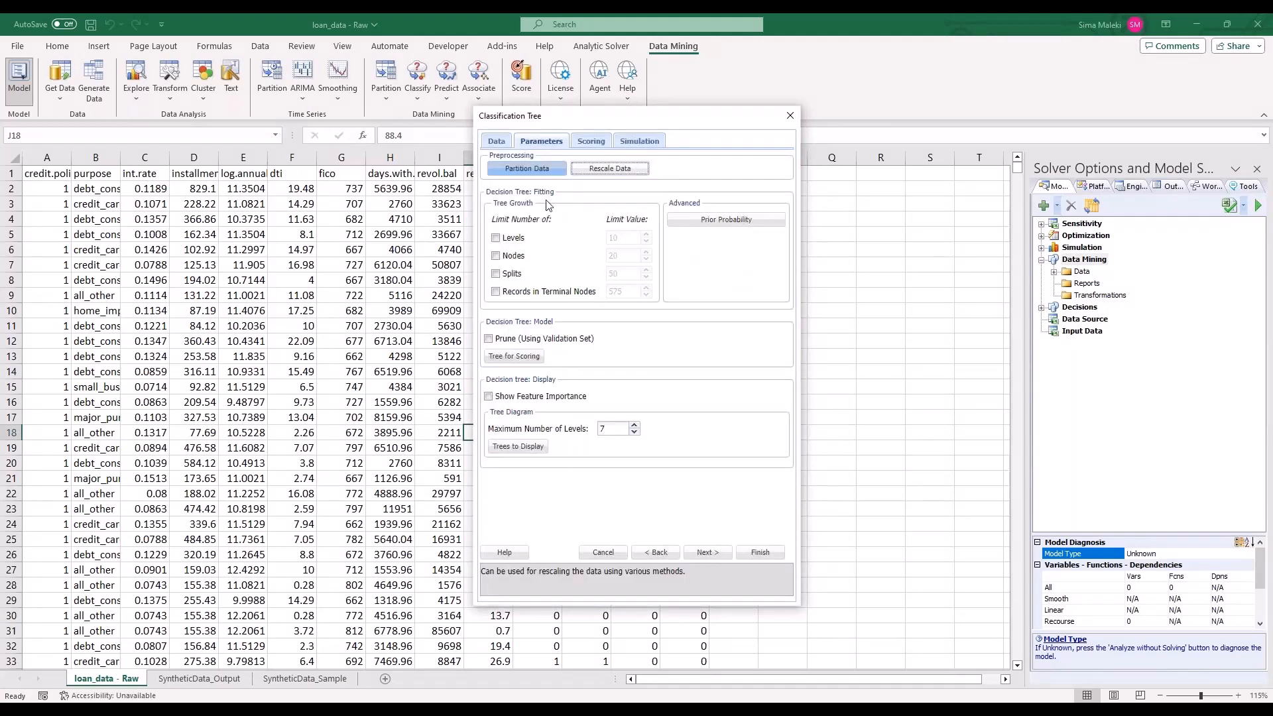
{"action": "left_click_drag", "start_coordinate": [487, 191], "coordinate": [560, 194]}
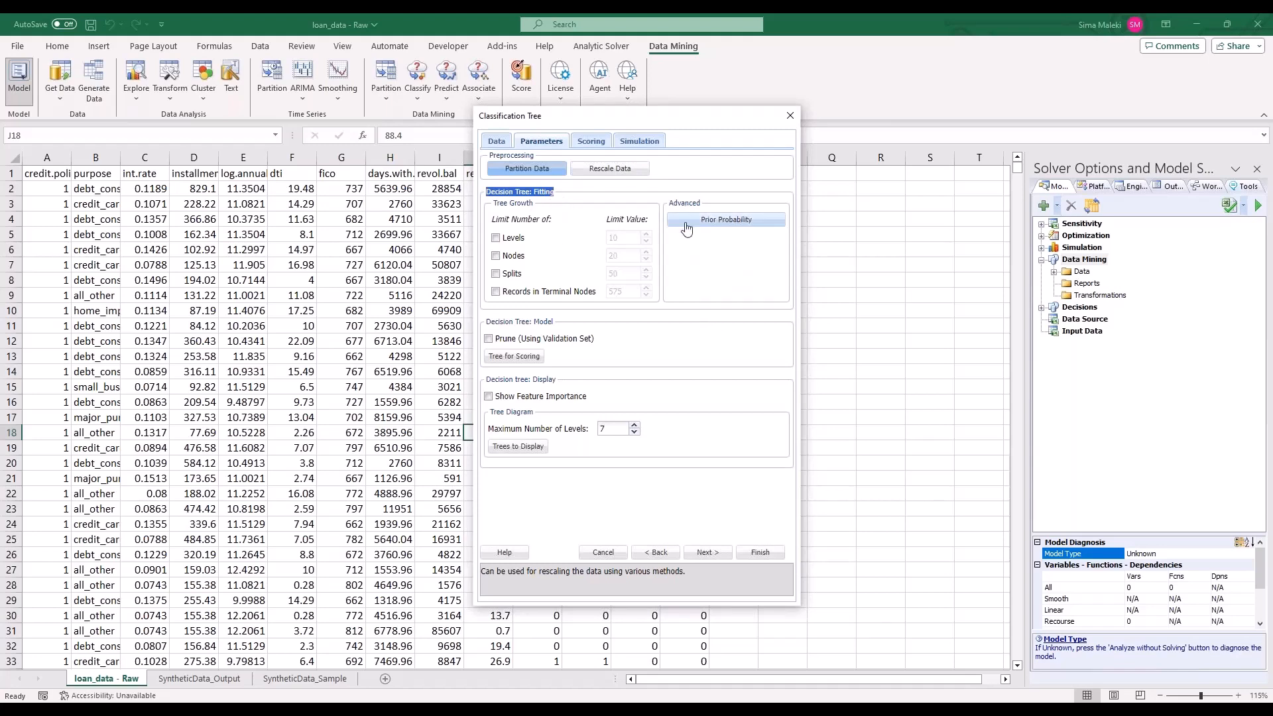
{"action": "left_click", "coordinate": [715, 224]}
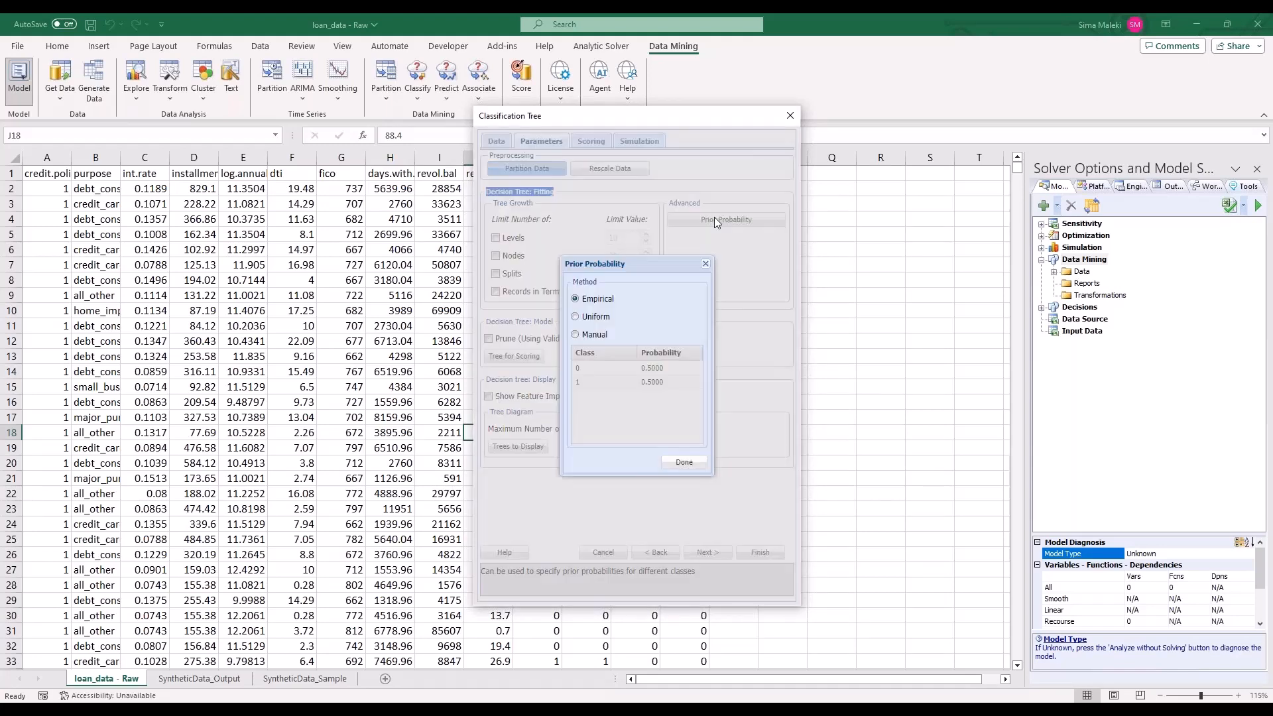
{"action": "left_click", "coordinate": [706, 265]}
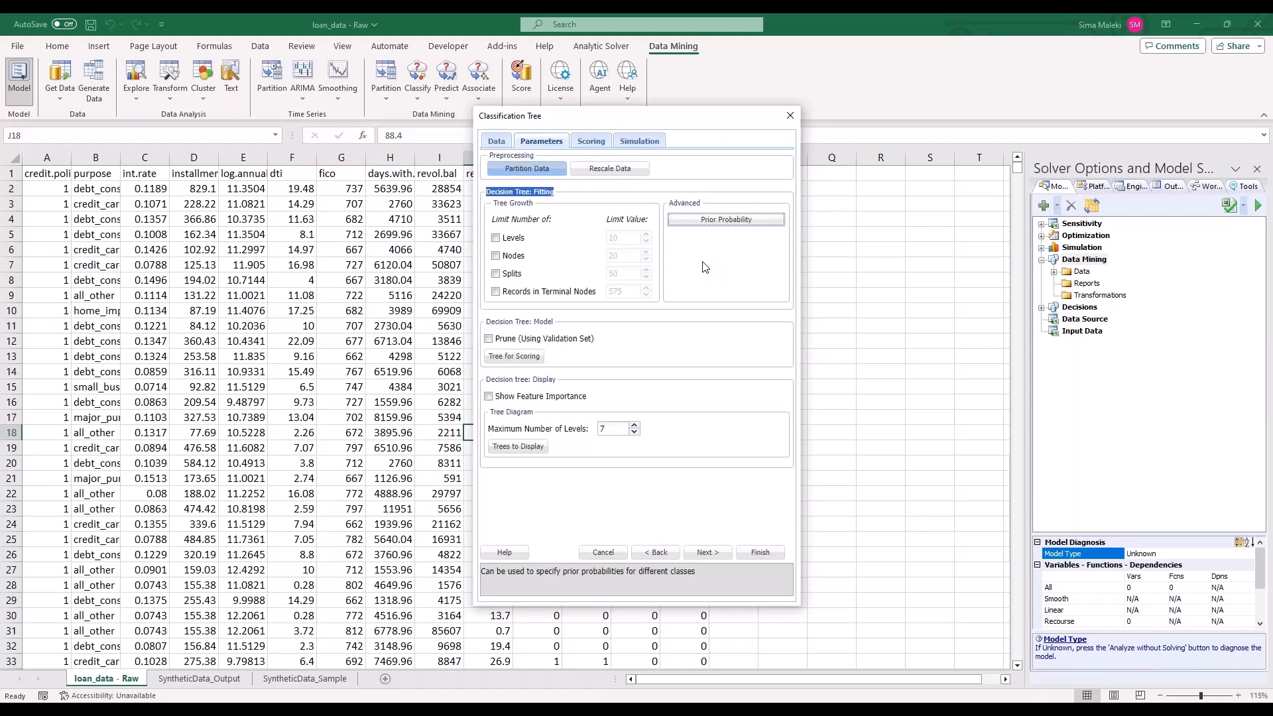
Enable pruning with the validation set and review the tree types available for scoring.
{"action": "left_click", "coordinate": [489, 339]}
{"action": "left_click", "coordinate": [521, 357]}
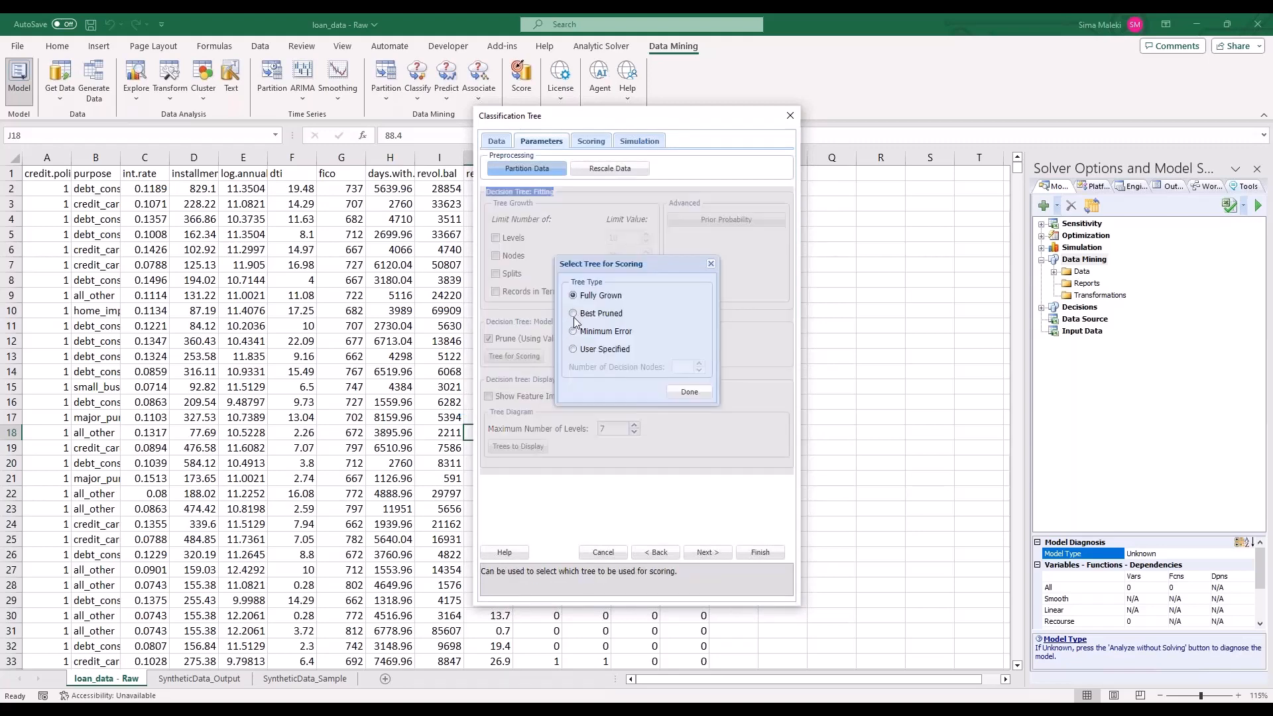
{"action": "left_click", "coordinate": [691, 394]}
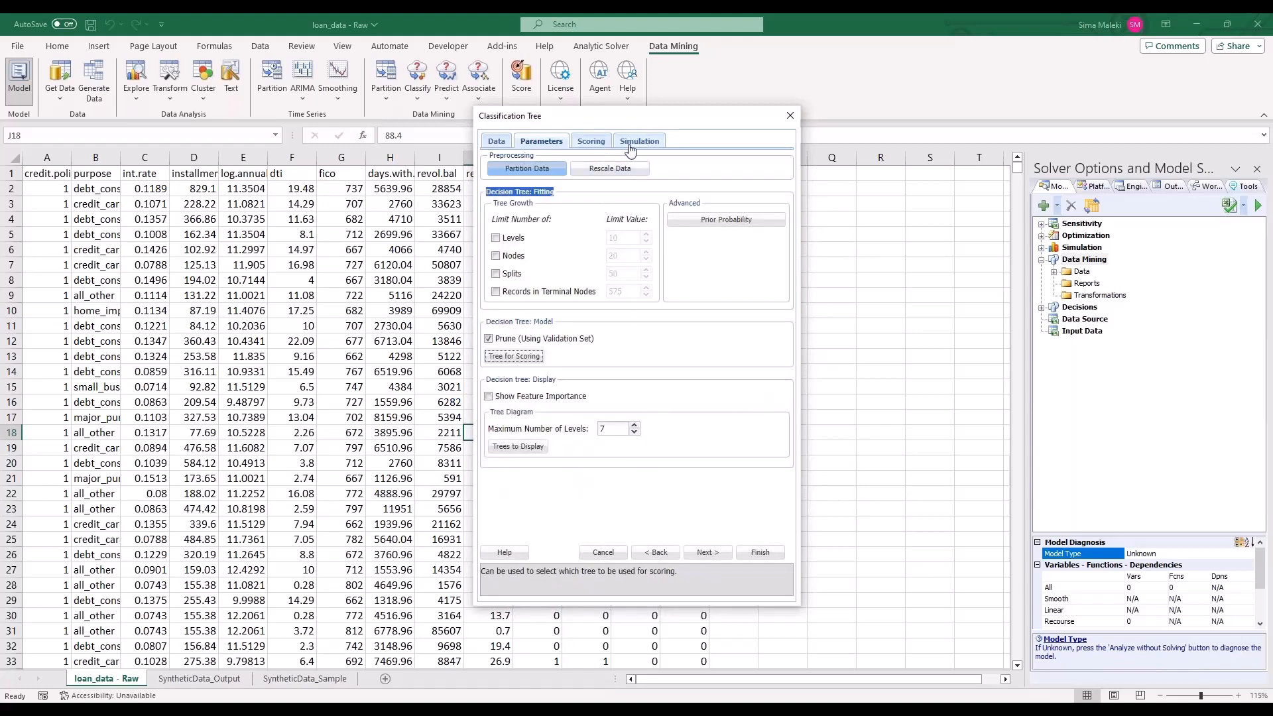
Check the scoring reports, enable Simulate Response Prediction, and review its distribution fitting options.
{"action": "left_click", "coordinate": [599, 142]}
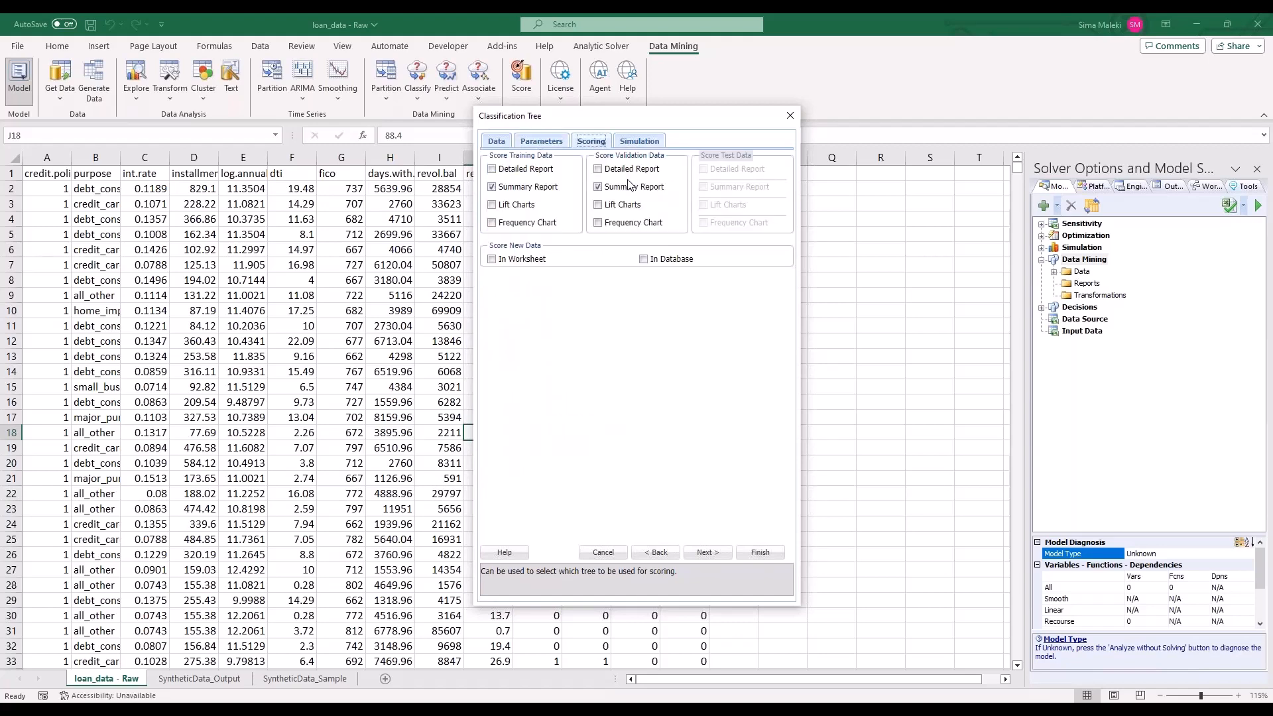
{"action": "left_click", "coordinate": [639, 140]}
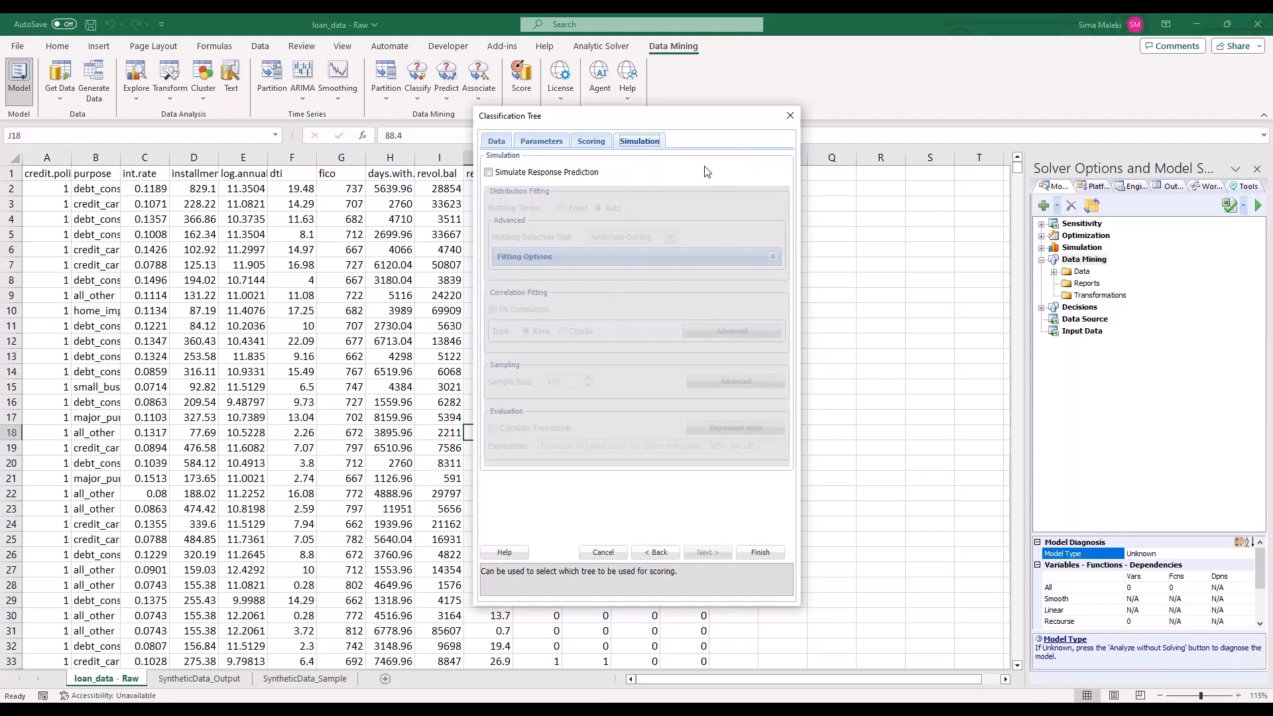
{"action": "left_click", "coordinate": [488, 173]}
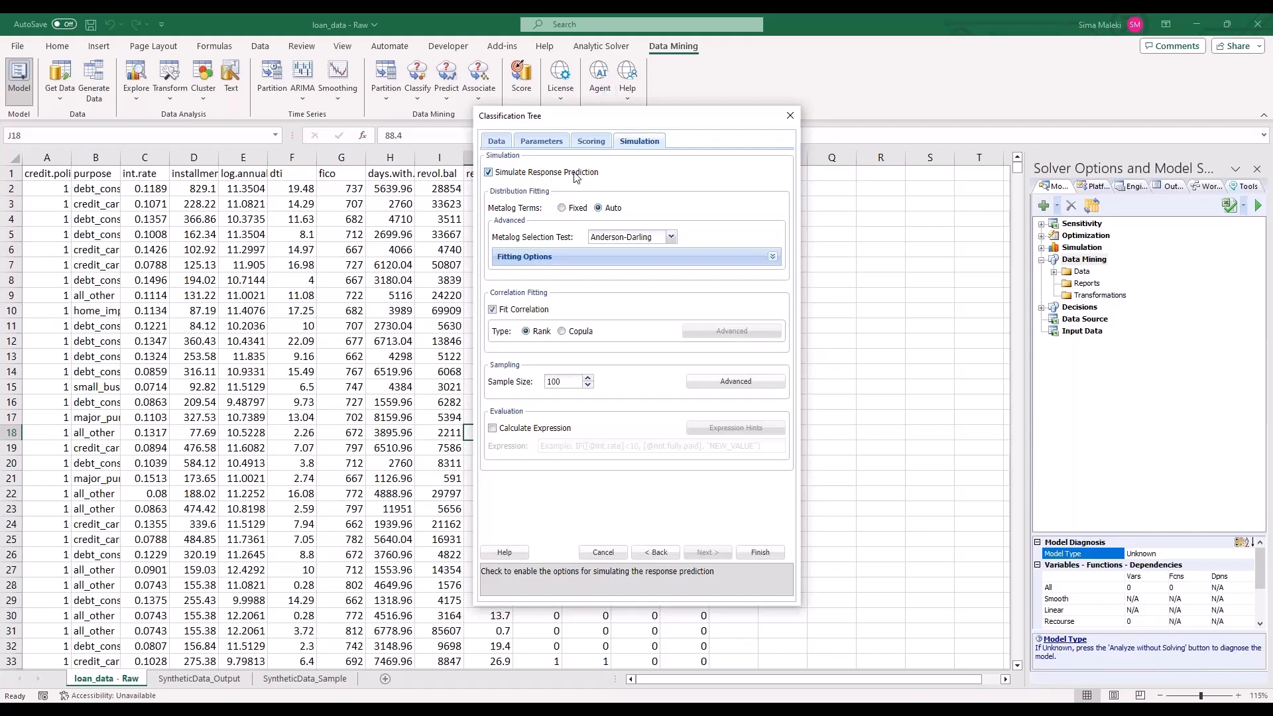
{"action": "key", "text": "Tab"}
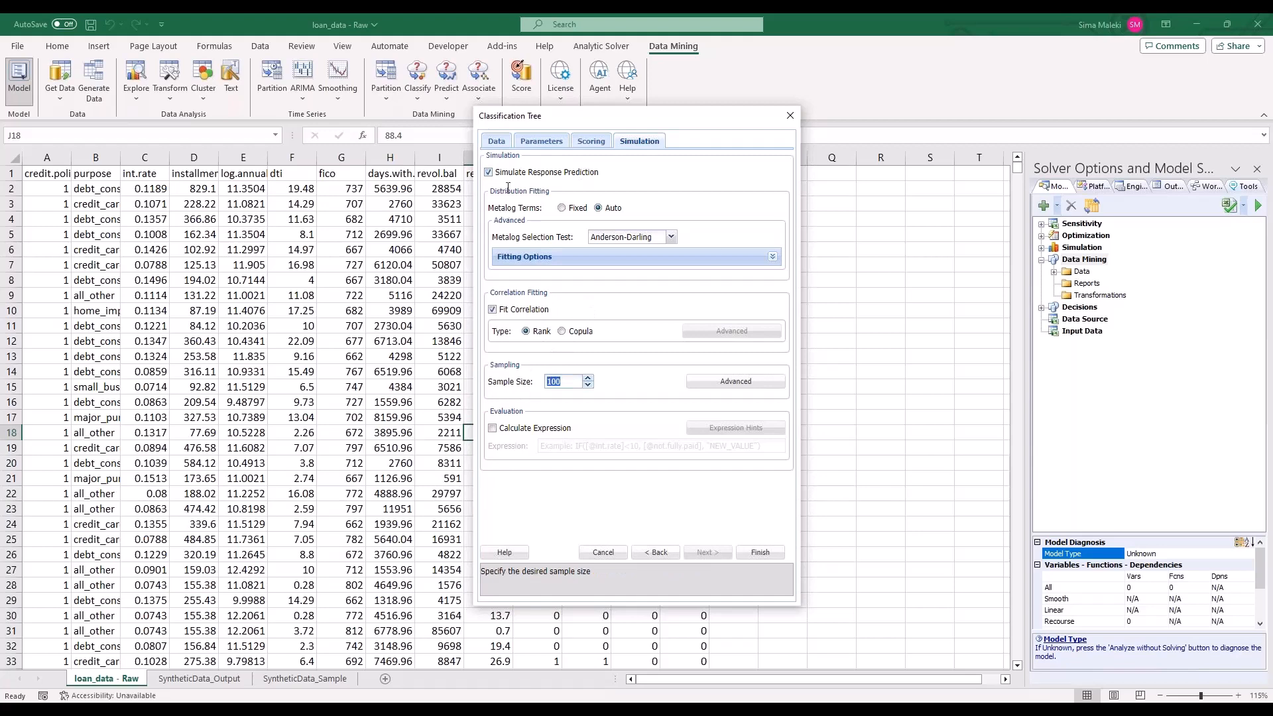
{"action": "left_click", "coordinate": [773, 257]}
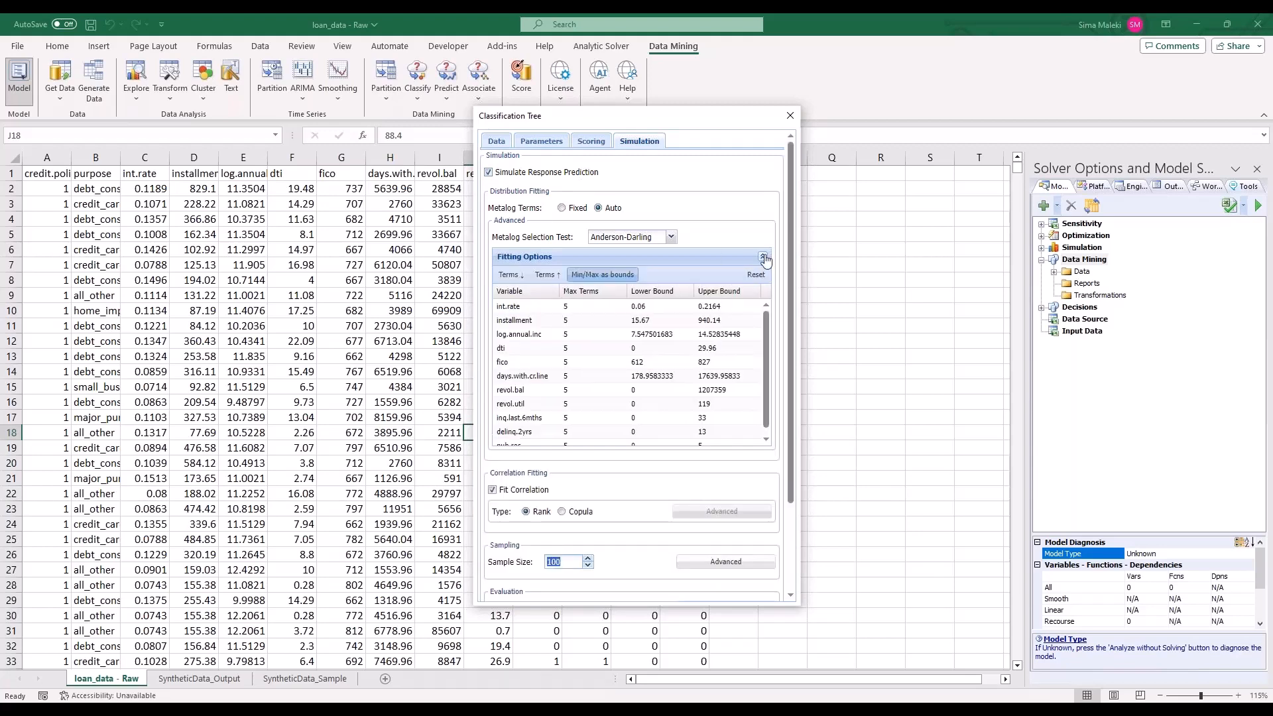
{"action": "left_click", "coordinate": [764, 257]}
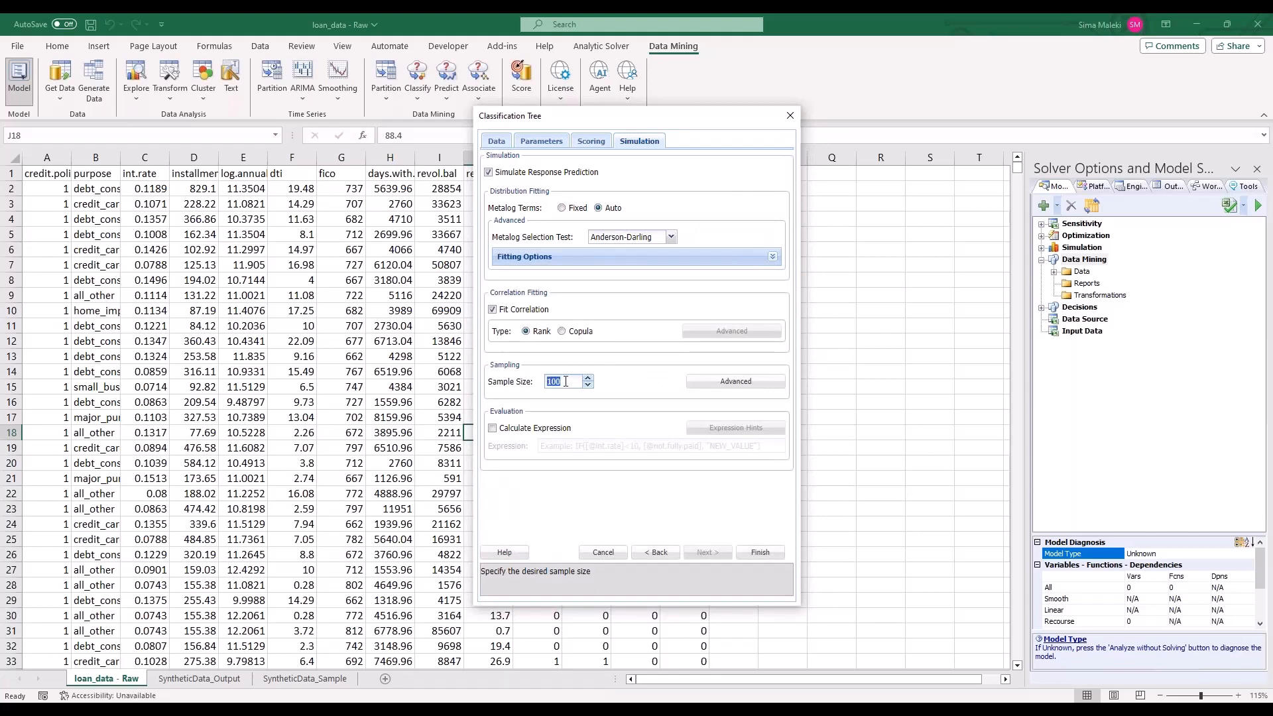
Set the simulation sample size to 5000 and review the advanced sampling options.
{"action": "type", "text": "5000"}
{"action": "left_click", "coordinate": [722, 381]}
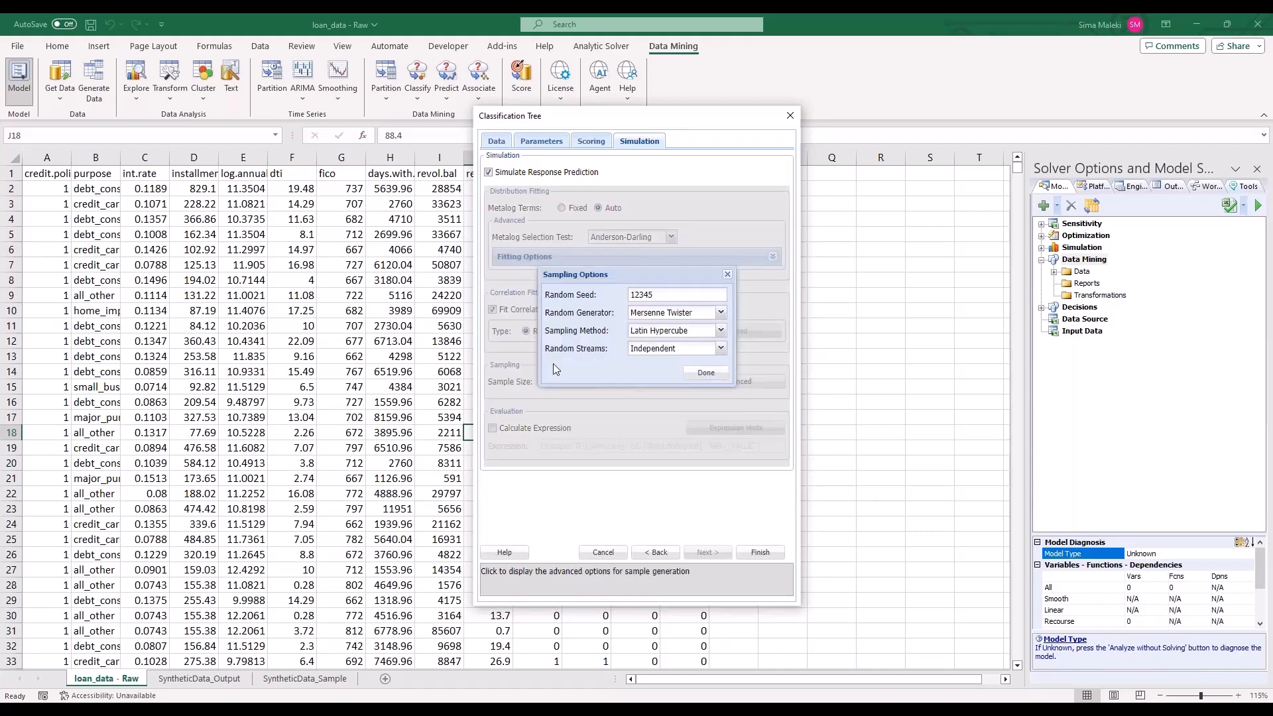
{"action": "left_click", "coordinate": [726, 275]}
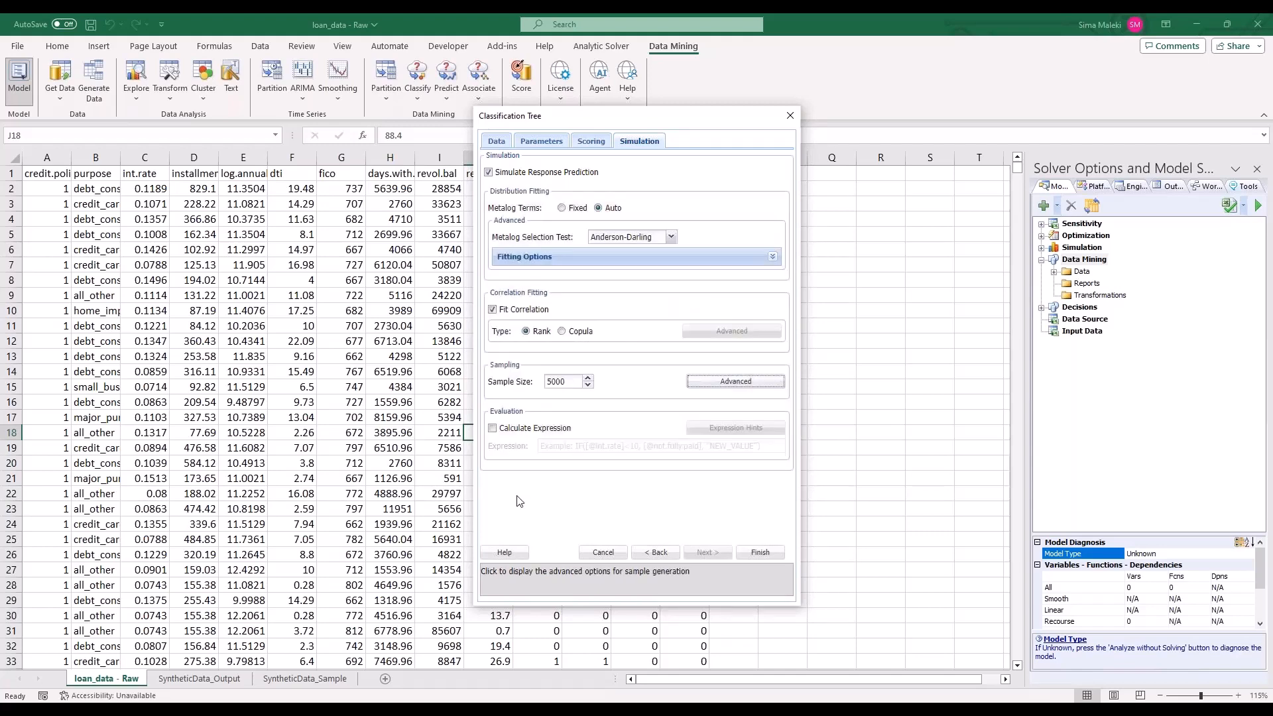
{"action": "left_click", "coordinate": [492, 428]}
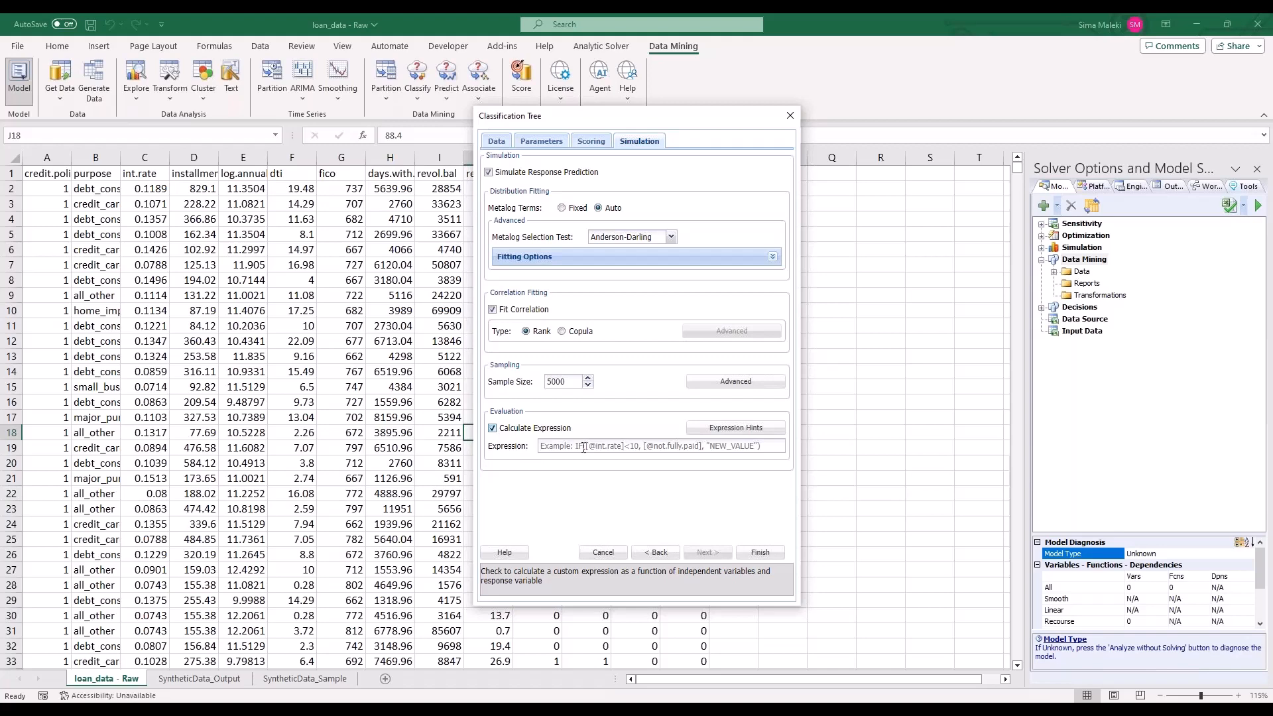
{"action": "left_click", "coordinate": [583, 448]}
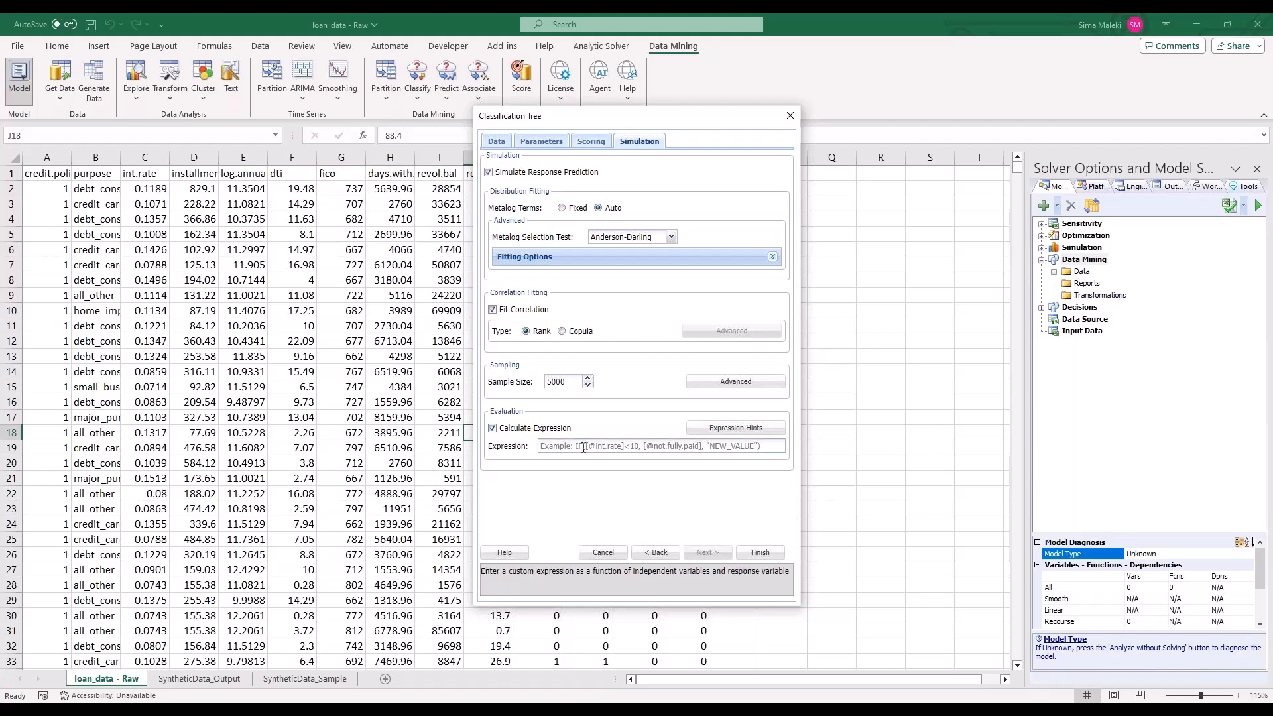
{"action": "type", "text": "[@"}
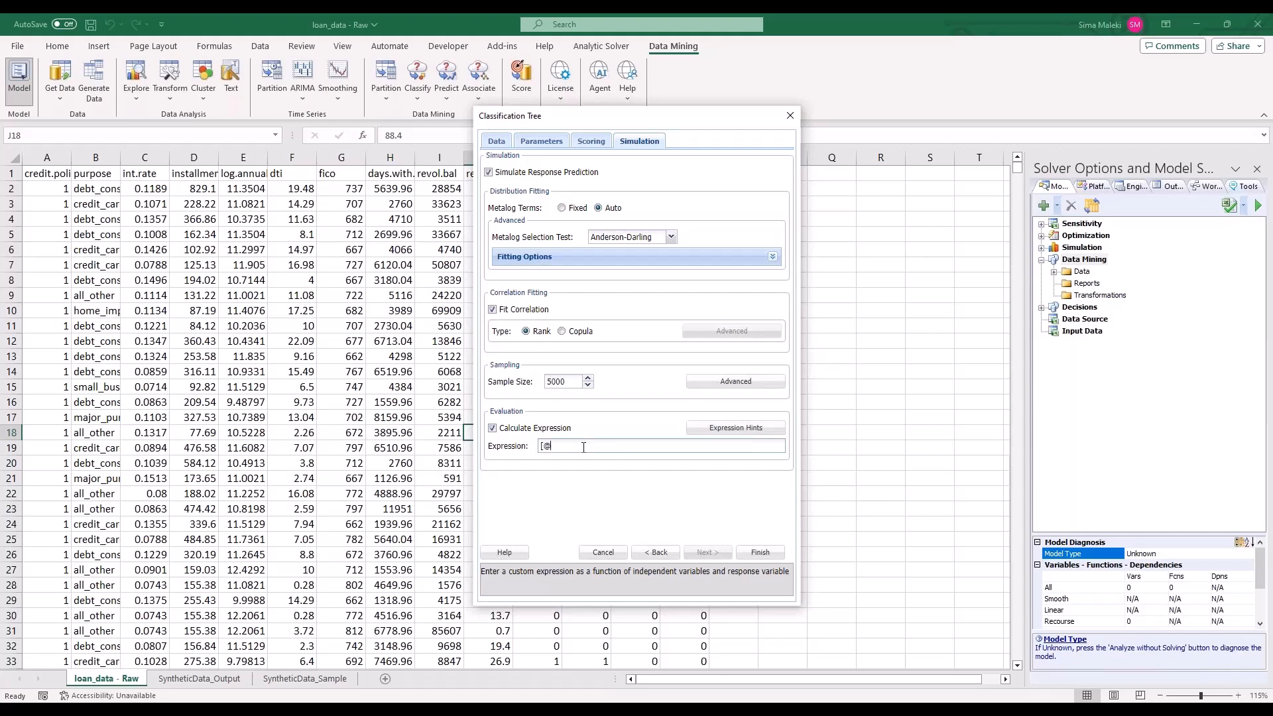
{"action": "type", "text": "inst"}
{"action": "type", "text": "allme"}
{"action": "type", "text": "12*"}
{"action": "type", "text": "[@"}
{"action": "type", "text": "not.fu"}
{"action": "type", "text": "lly.[pa"}
{"action": "type", "text": "aid"}
{"action": "key", "text": "BackSpace"}
{"action": "key", "text": "BackSpace"}
{"action": "key", "text": "BackSpace"}
{"action": "key", "text": "BackSpace"}
{"action": "key", "text": "BackSpace"}
{"action": "type", "text": "paid]"}
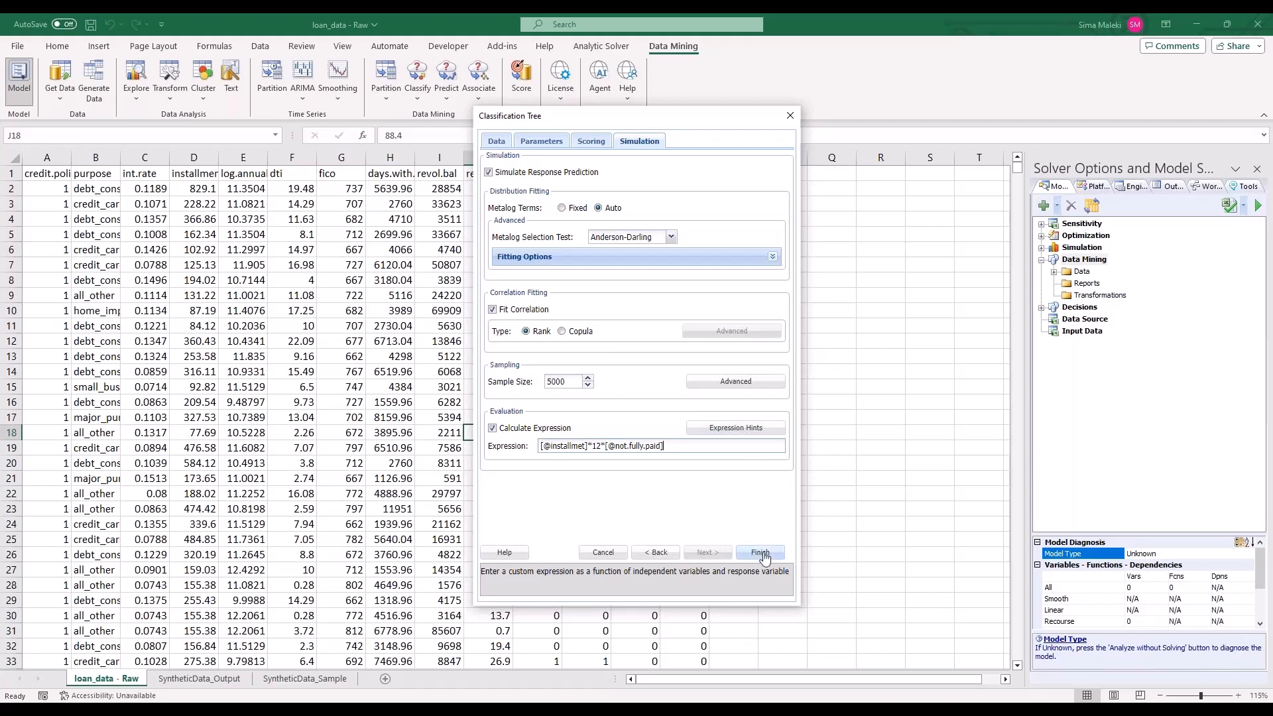
{"action": "left_click", "coordinate": [761, 553]}
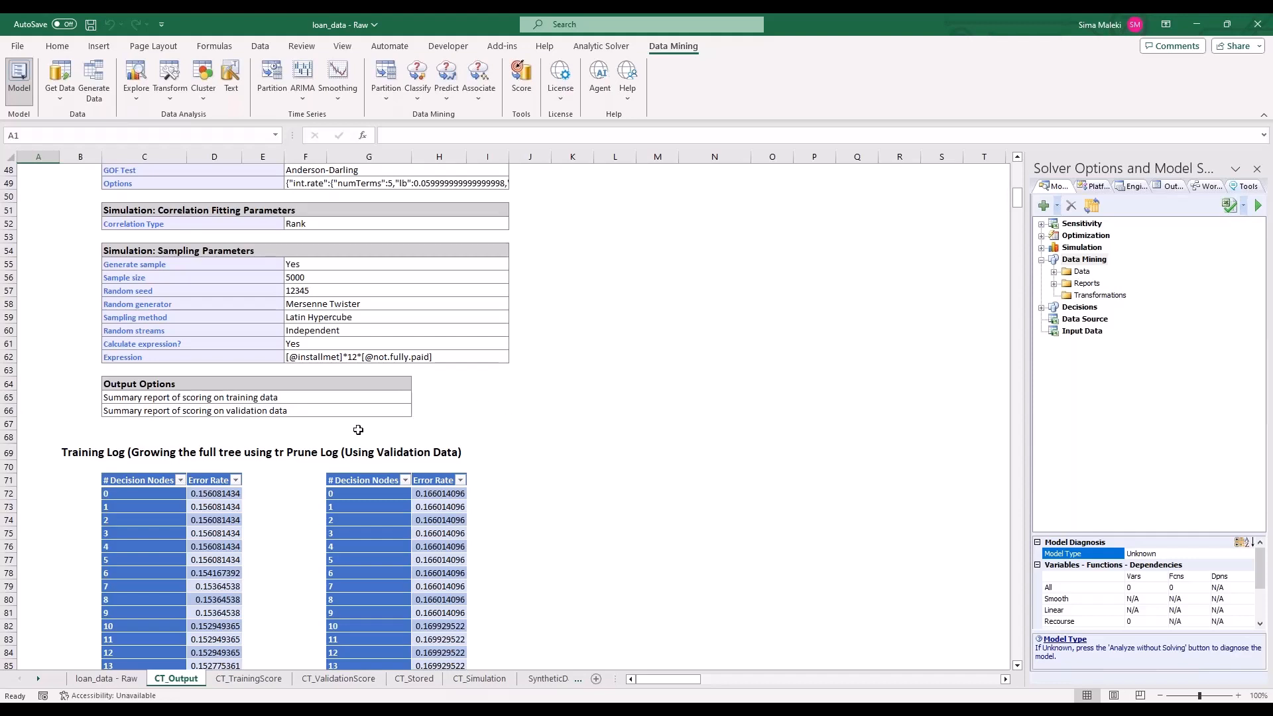
Review the model parameters on CT_Output and the confusion matrix, error report and metrics on CT_TrainingScore.
{"action": "scroll", "coordinate": [268, 532], "scroll_direction": "up", "scroll_amount": 1}
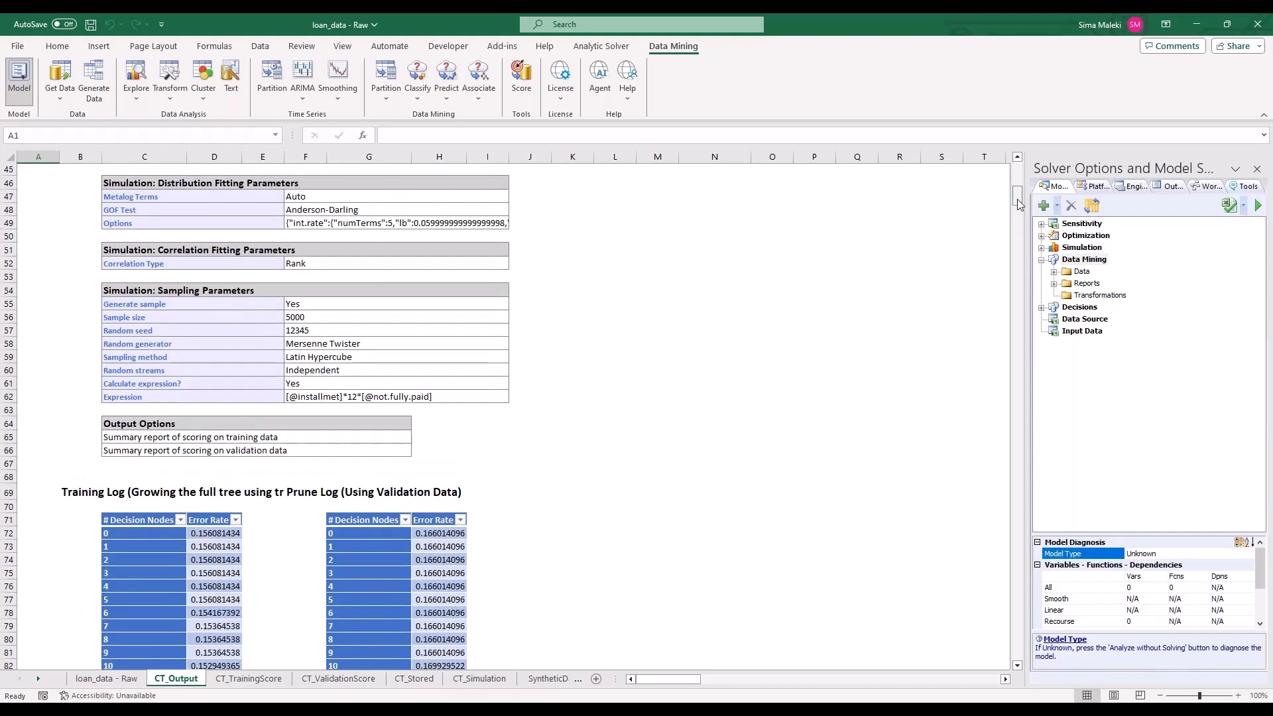
{"action": "left_click_drag", "start_coordinate": [1019, 204], "coordinate": [1019, 187]}
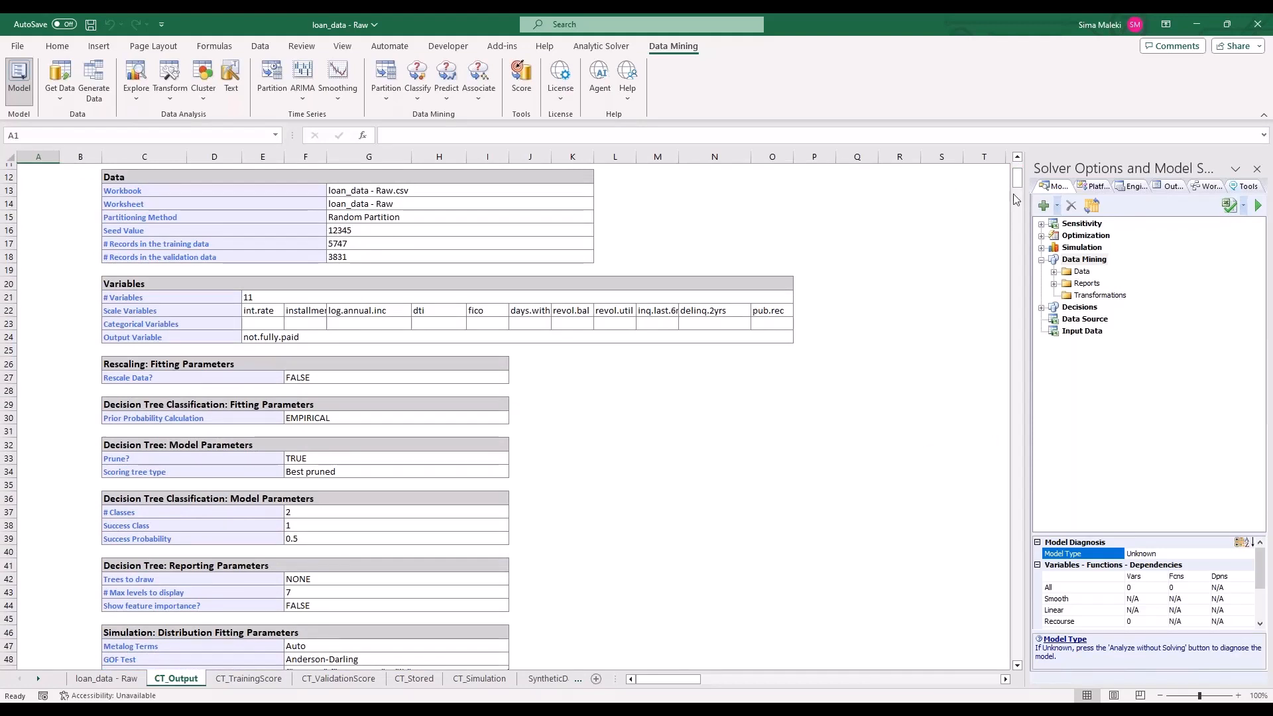
{"action": "left_click", "coordinate": [264, 680]}
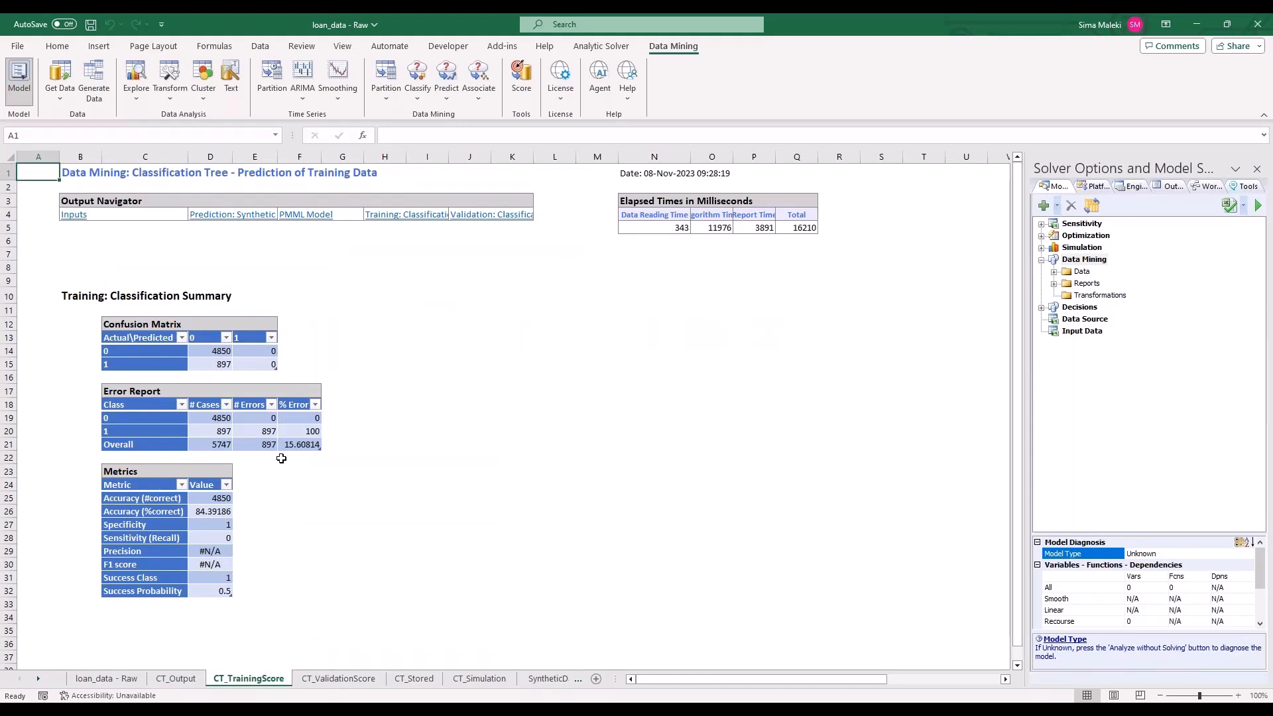
{"action": "left_click", "coordinate": [313, 431]}
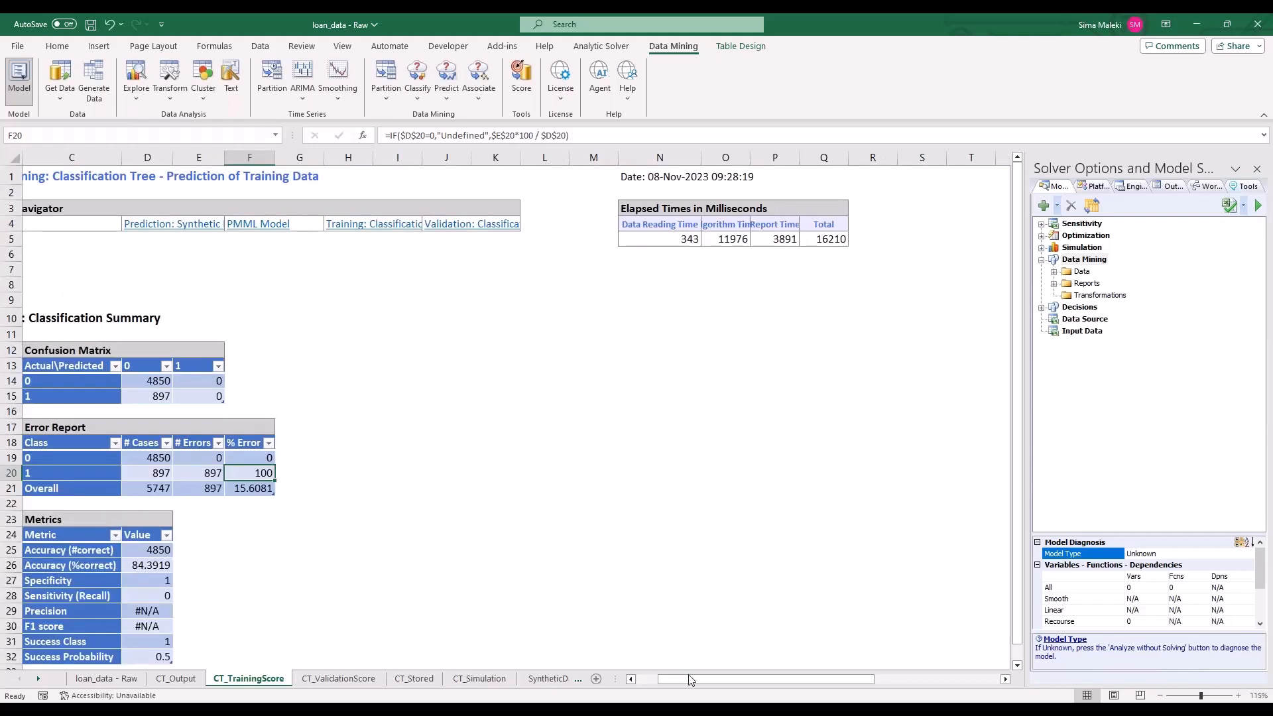
{"action": "scroll", "coordinate": [663, 677], "scroll_direction": "up", "scroll_amount": 1, "text": "ctrl"}
{"action": "scroll", "coordinate": [478, 584], "scroll_direction": "down", "scroll_amount": 1}
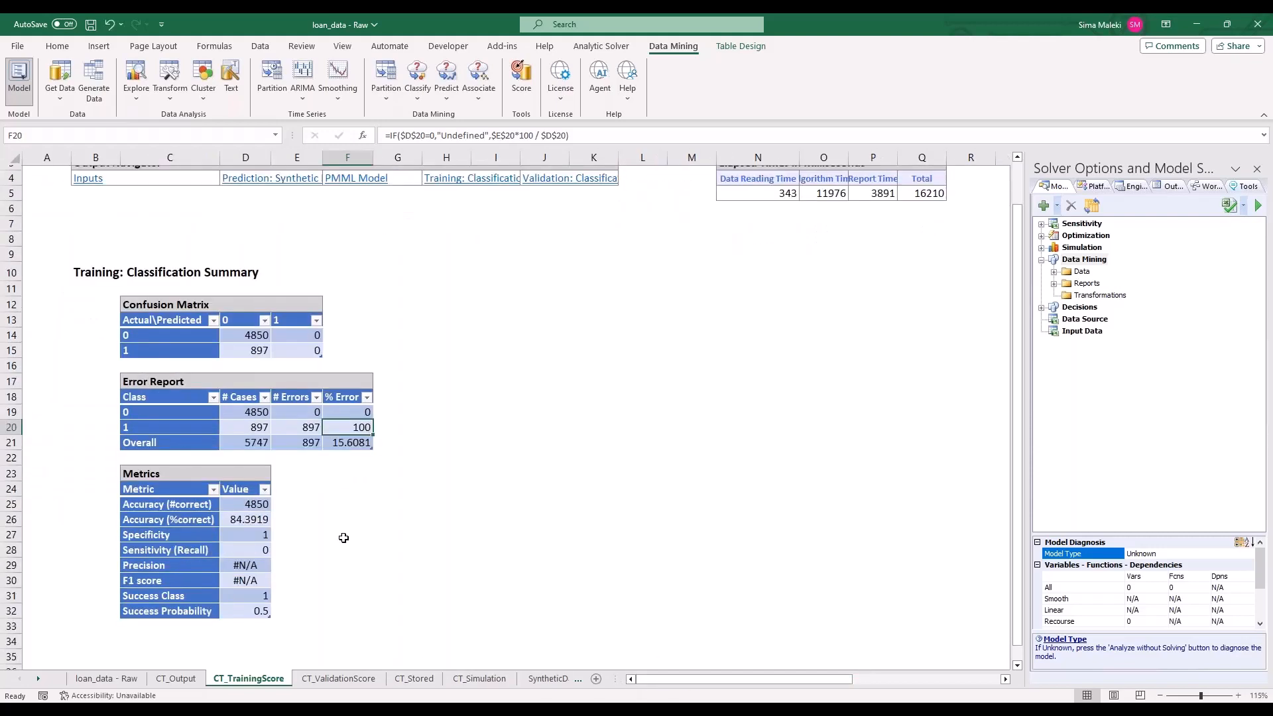
{"action": "left_click", "coordinate": [143, 430]}
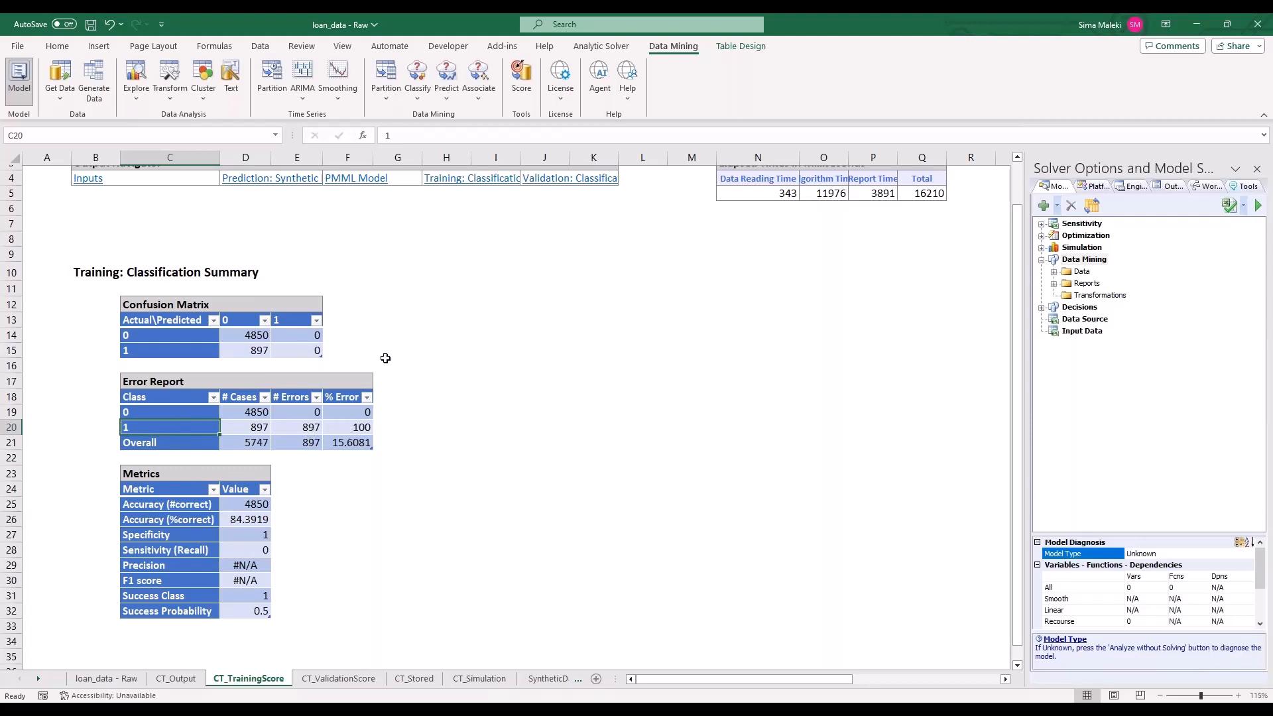
Examine the confusion matrix, error report and metrics on the CT_ValidationScore sheet.
{"action": "left_click", "coordinate": [338, 679]}
{"action": "scroll", "coordinate": [278, 546], "scroll_direction": "up", "scroll_amount": 1}
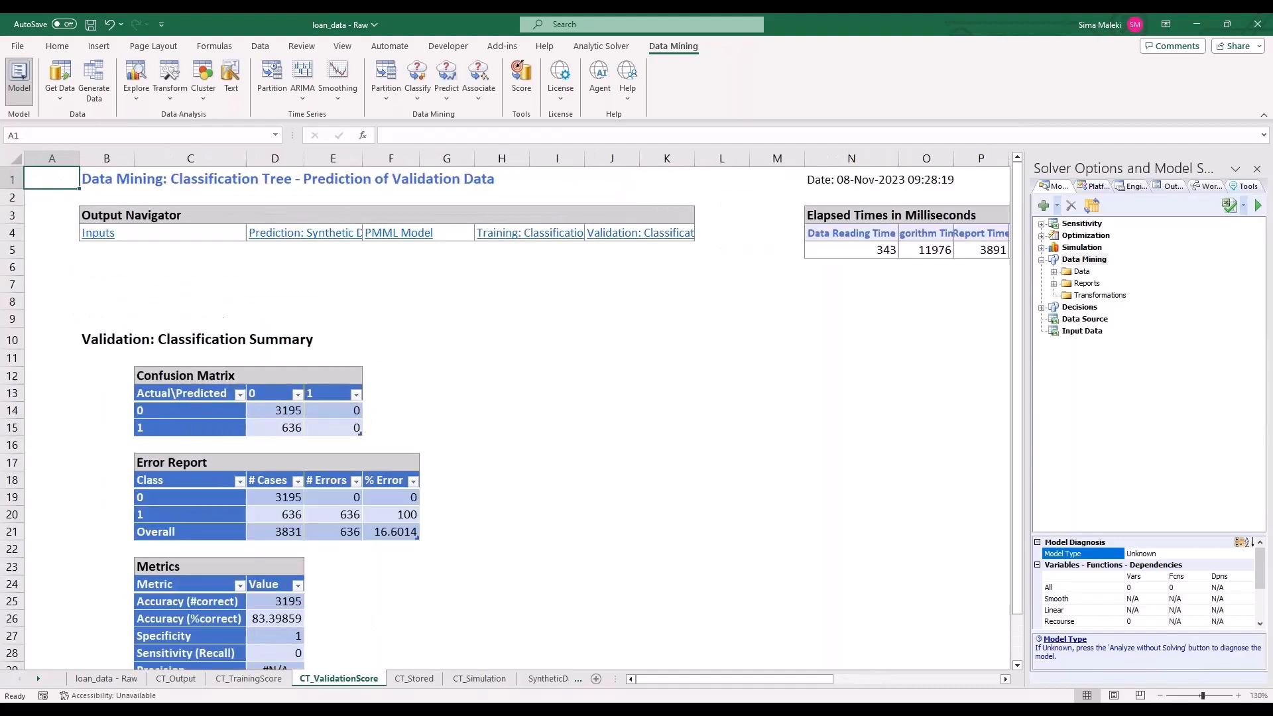
{"action": "scroll", "coordinate": [388, 527], "scroll_direction": "down", "scroll_amount": 3}
{"action": "scroll", "coordinate": [388, 527], "scroll_direction": "up", "scroll_amount": 1, "text": "ctrl"}
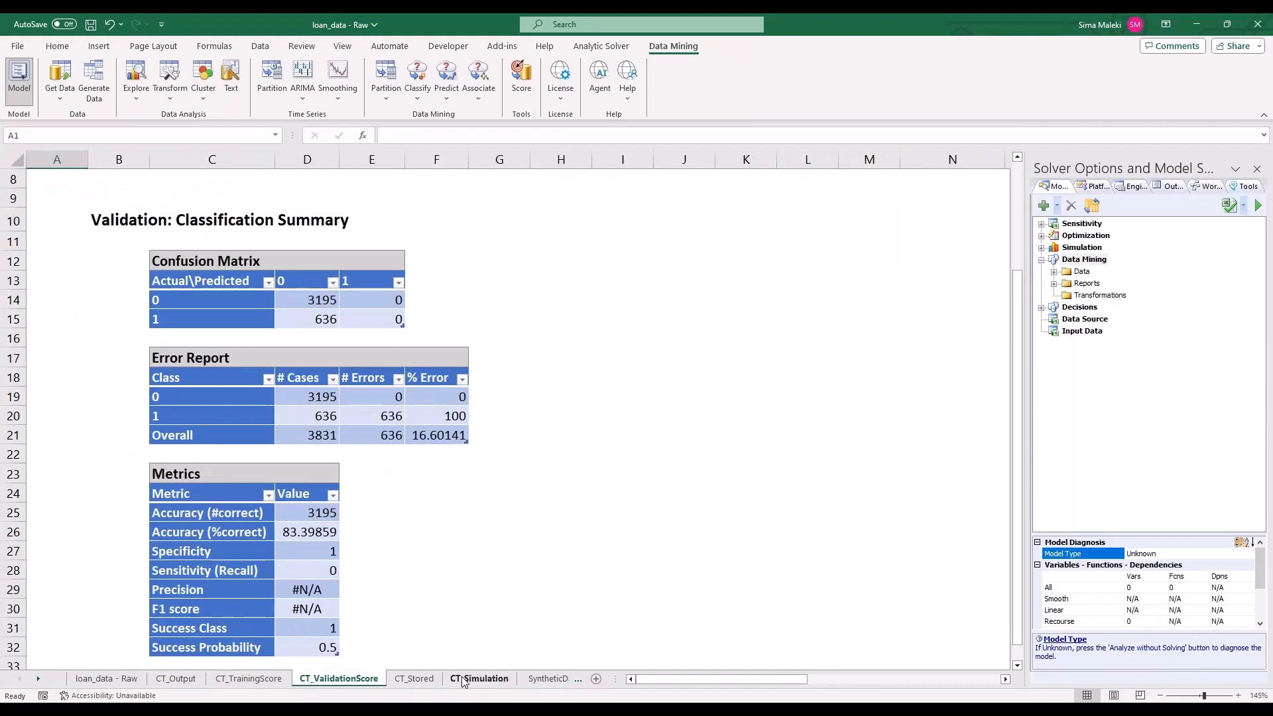
Look through the metalog coefficients and goodness-of-fit tables on the SyntheticData_Output sheet.
{"action": "left_click", "coordinate": [548, 679]}
{"action": "scroll", "coordinate": [551, 549], "scroll_direction": "up", "scroll_amount": 10}
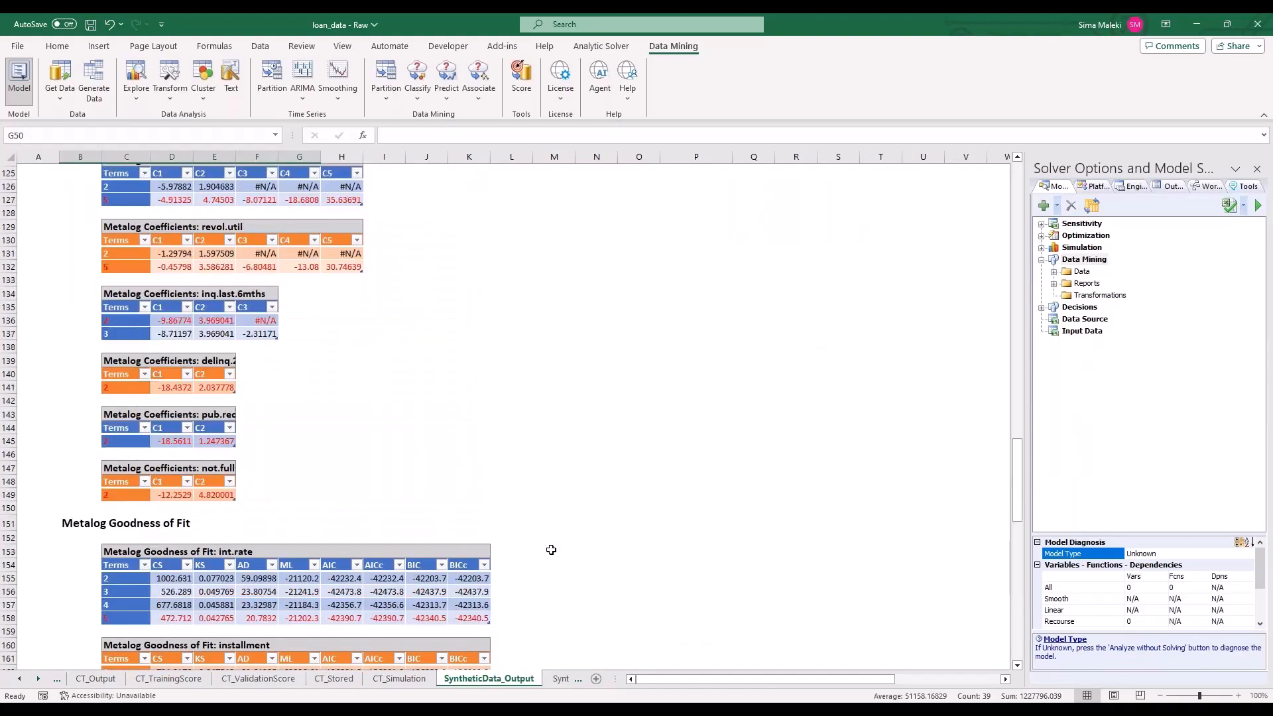
{"action": "scroll", "coordinate": [551, 549], "scroll_direction": "up", "scroll_amount": 20}
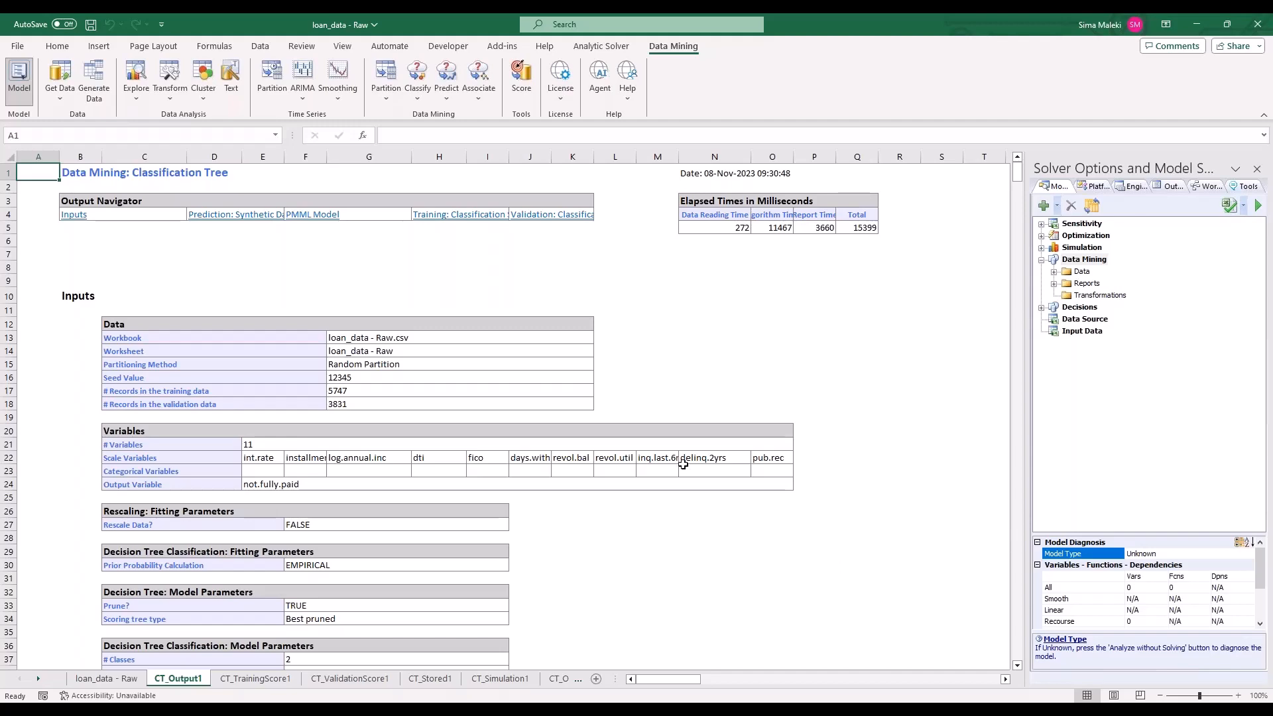
Compare the simulated and training predictions of not.fully.paid in the chart on CT_Simulation1, then close the chart.
{"action": "scroll", "coordinate": [476, 605], "scroll_direction": "down", "scroll_amount": 1}
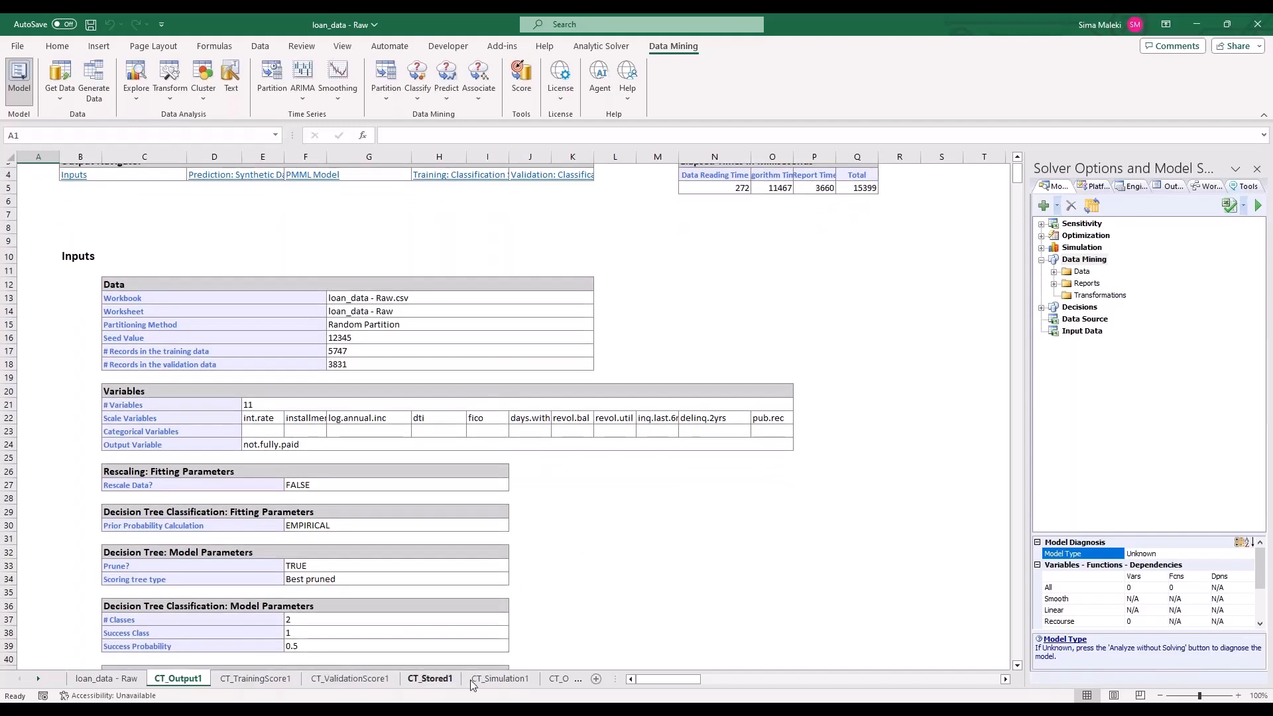
{"action": "left_click", "coordinate": [502, 678]}
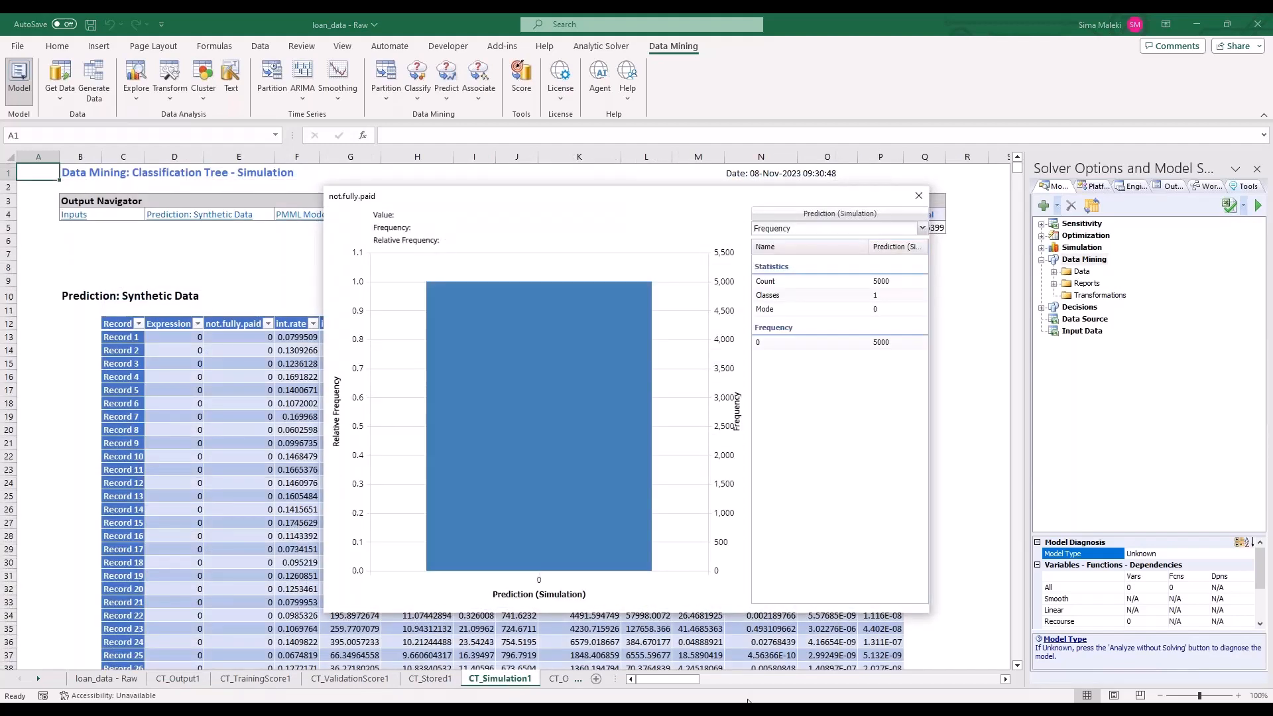
{"action": "left_click_drag", "start_coordinate": [451, 206], "coordinate": [425, 201]}
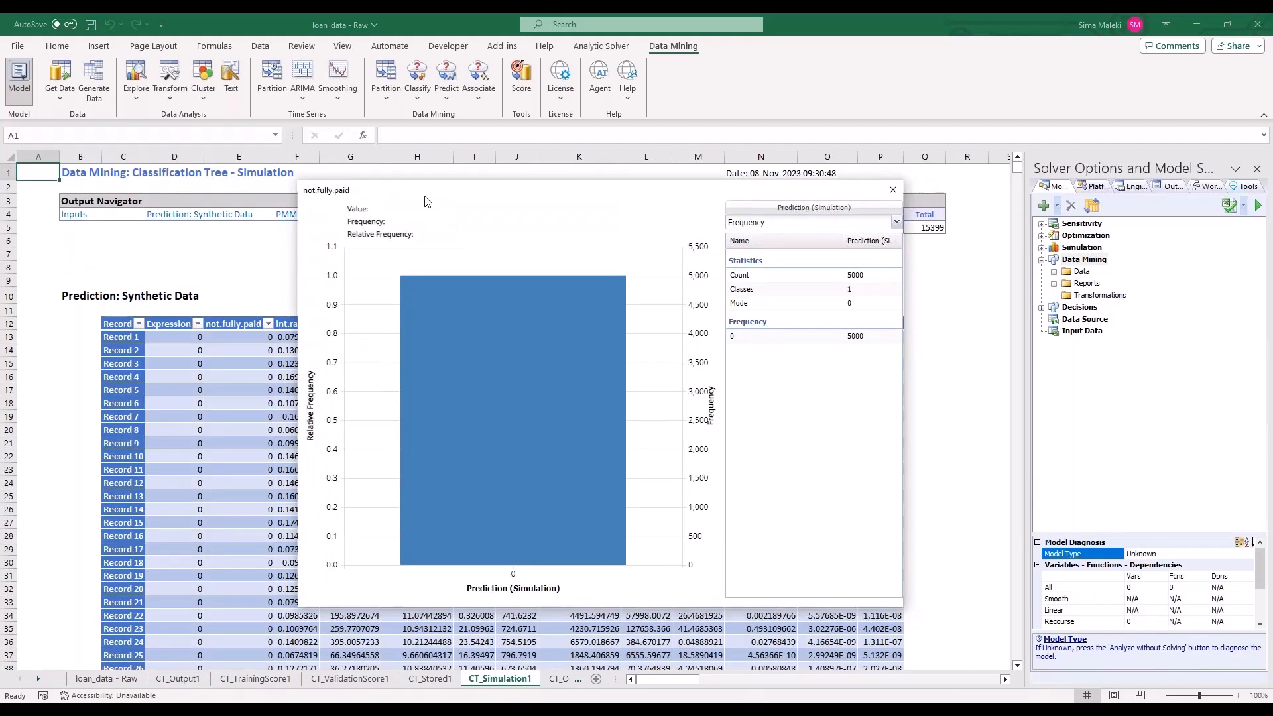
{"action": "left_click", "coordinate": [878, 212]}
{"action": "left_click", "coordinate": [526, 393]}
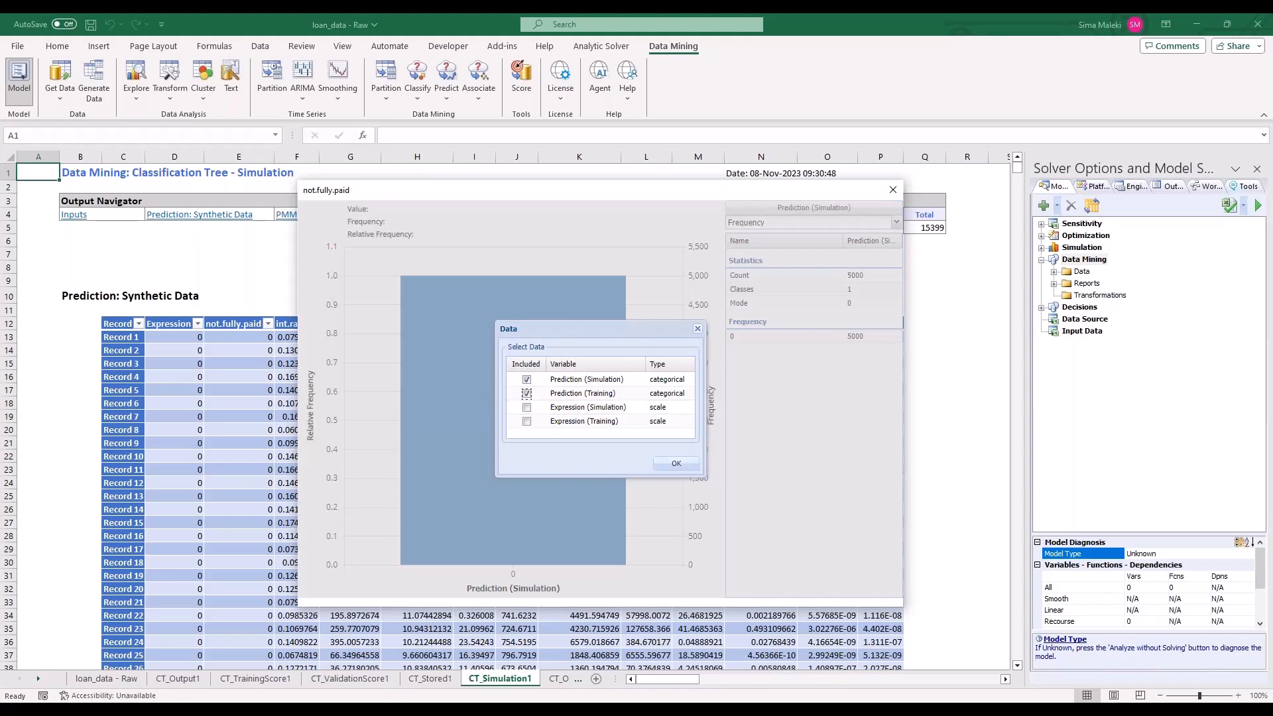
{"action": "left_click", "coordinate": [676, 463]}
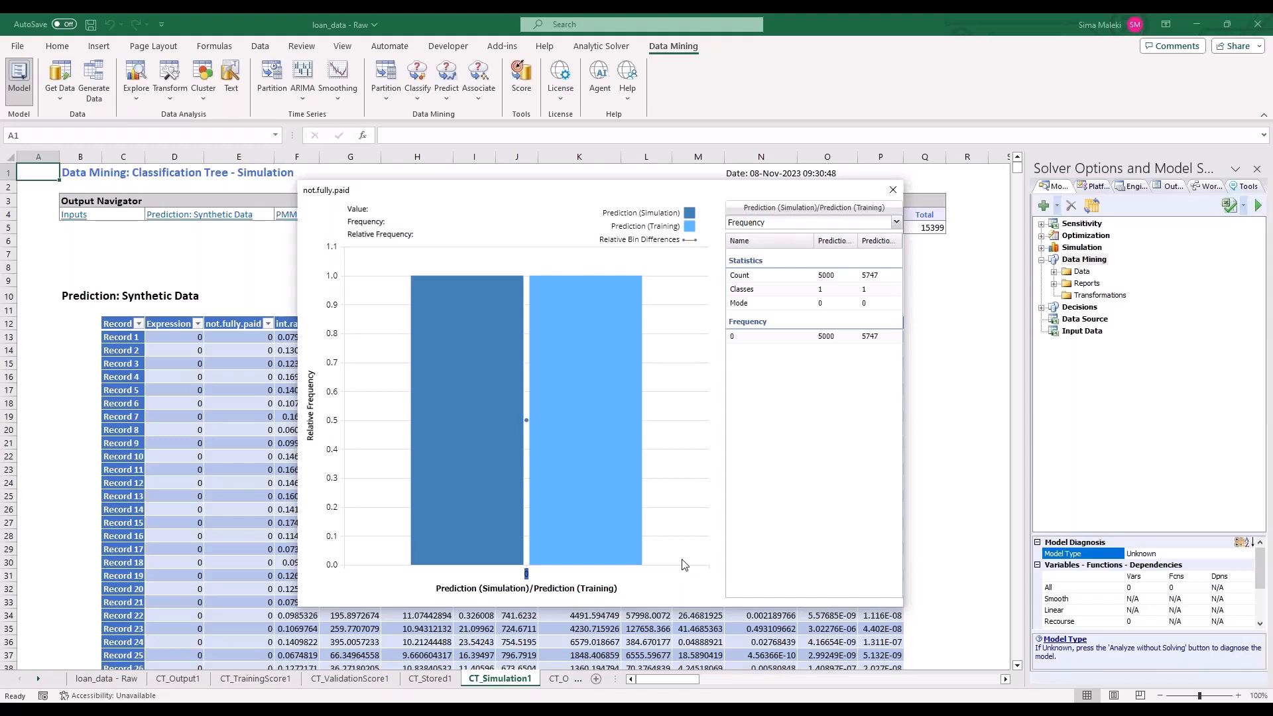
{"action": "left_click", "coordinate": [892, 192]}
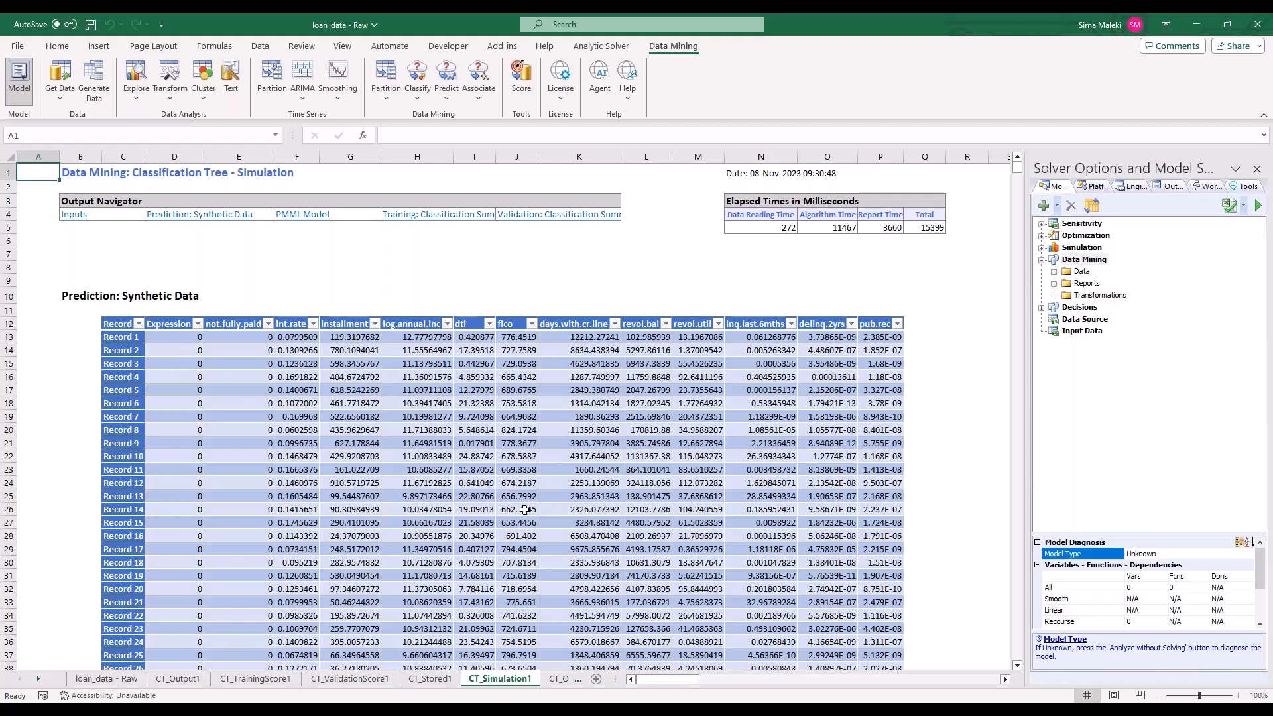
Review the available classification methods and the list of user guides in the Analytic Solver Help Center.
{"action": "left_click", "coordinate": [417, 82]}
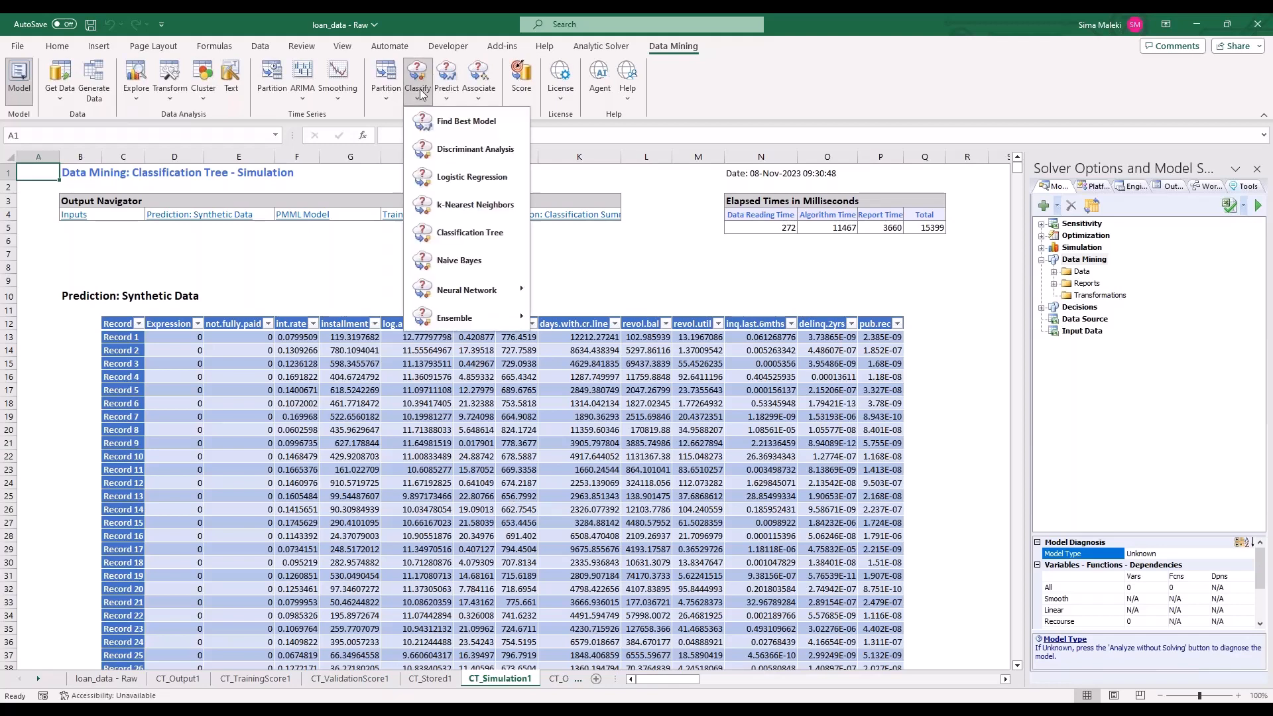
{"action": "key", "text": "Escape"}
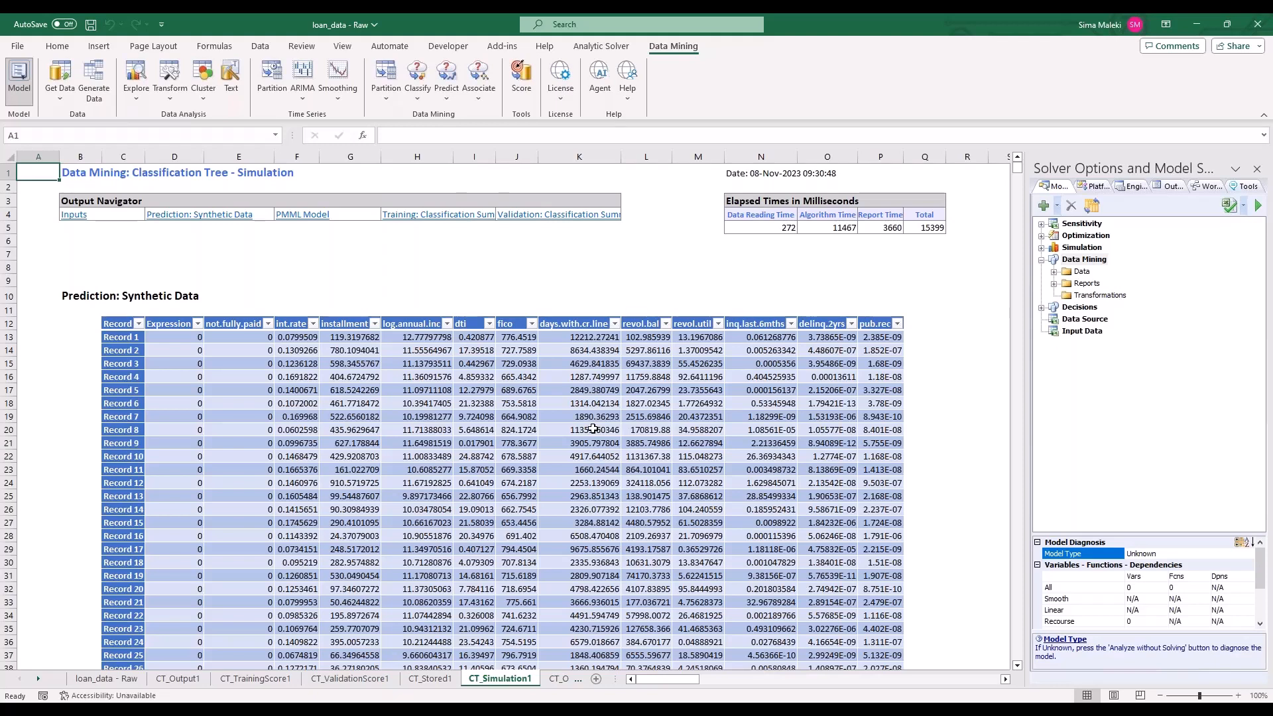
{"action": "left_click", "coordinate": [630, 73]}
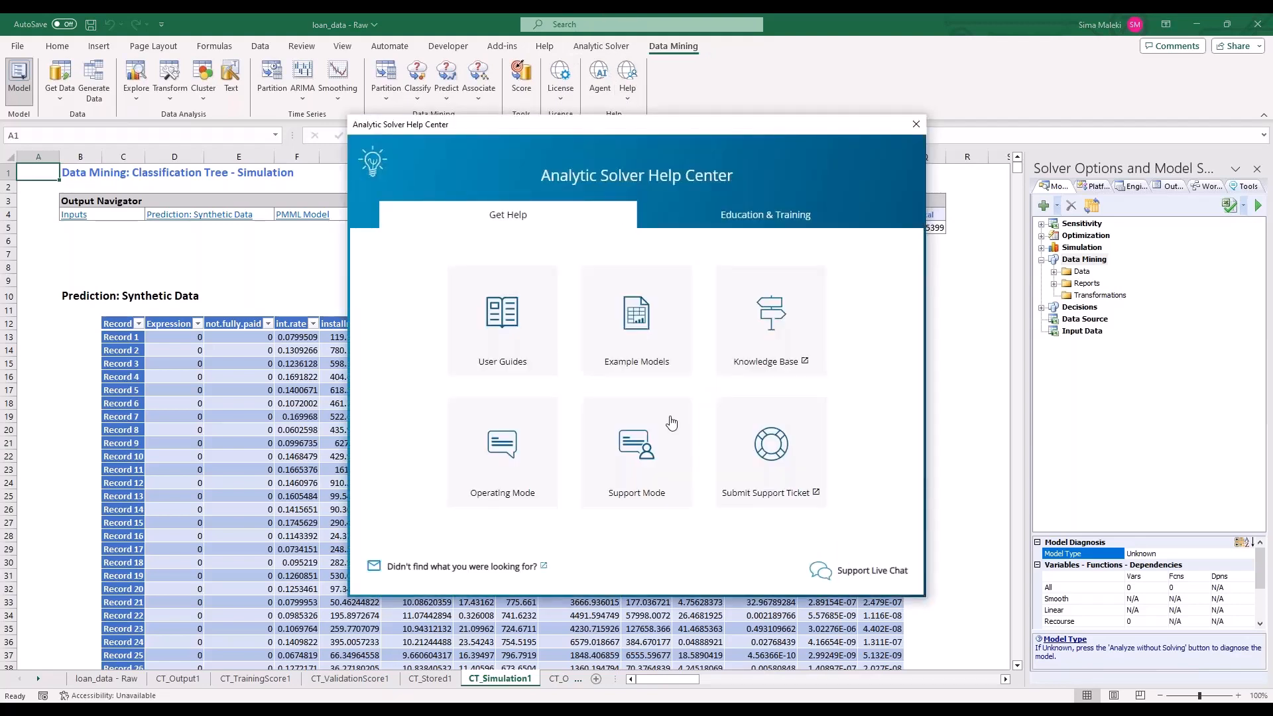
{"action": "left_click", "coordinate": [476, 345]}
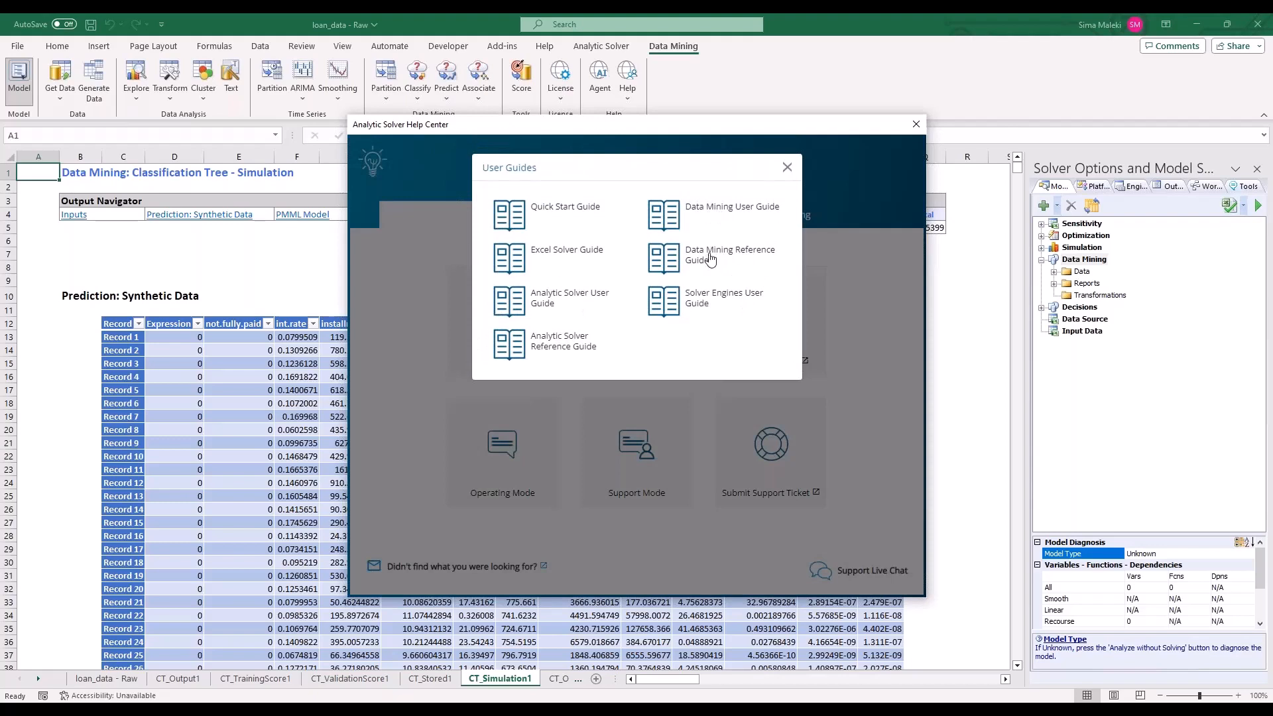
{"action": "left_click", "coordinate": [787, 167]}
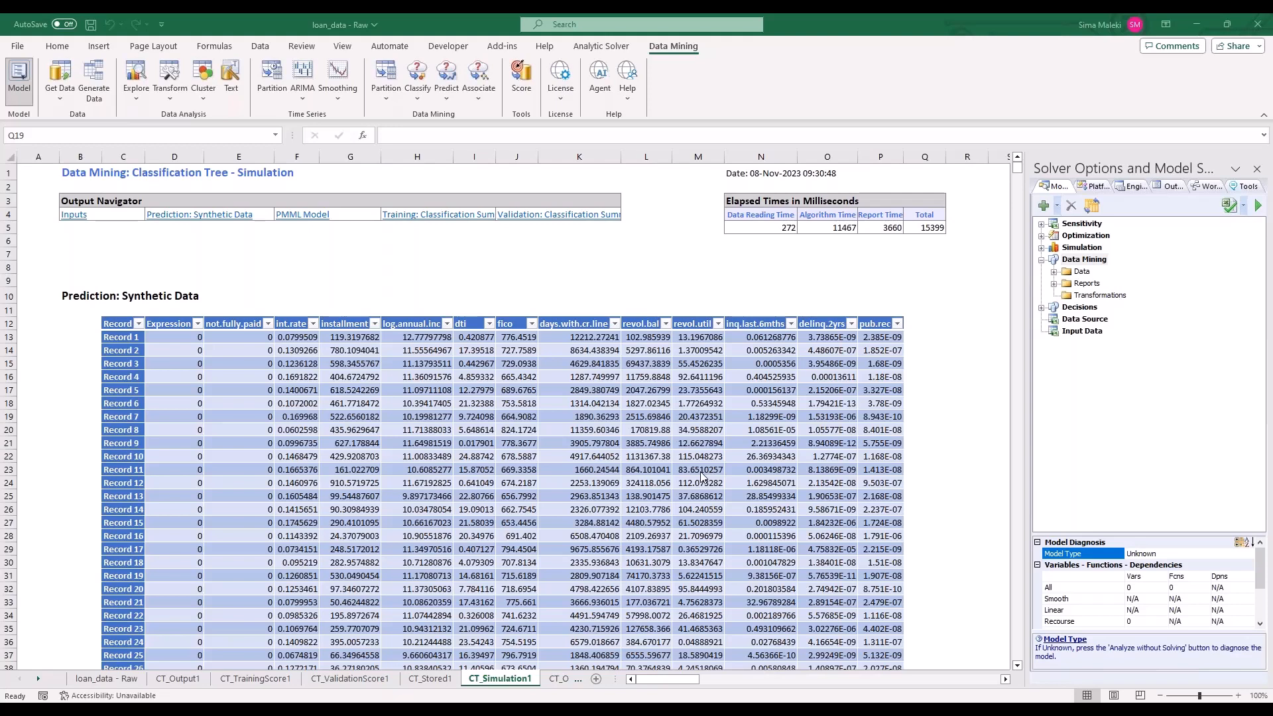
Open the Heart_failure_clinical_records_dataset workbook from the Help Center's Forecasting / Data Mining example models.
{"action": "left_click", "coordinate": [628, 76]}
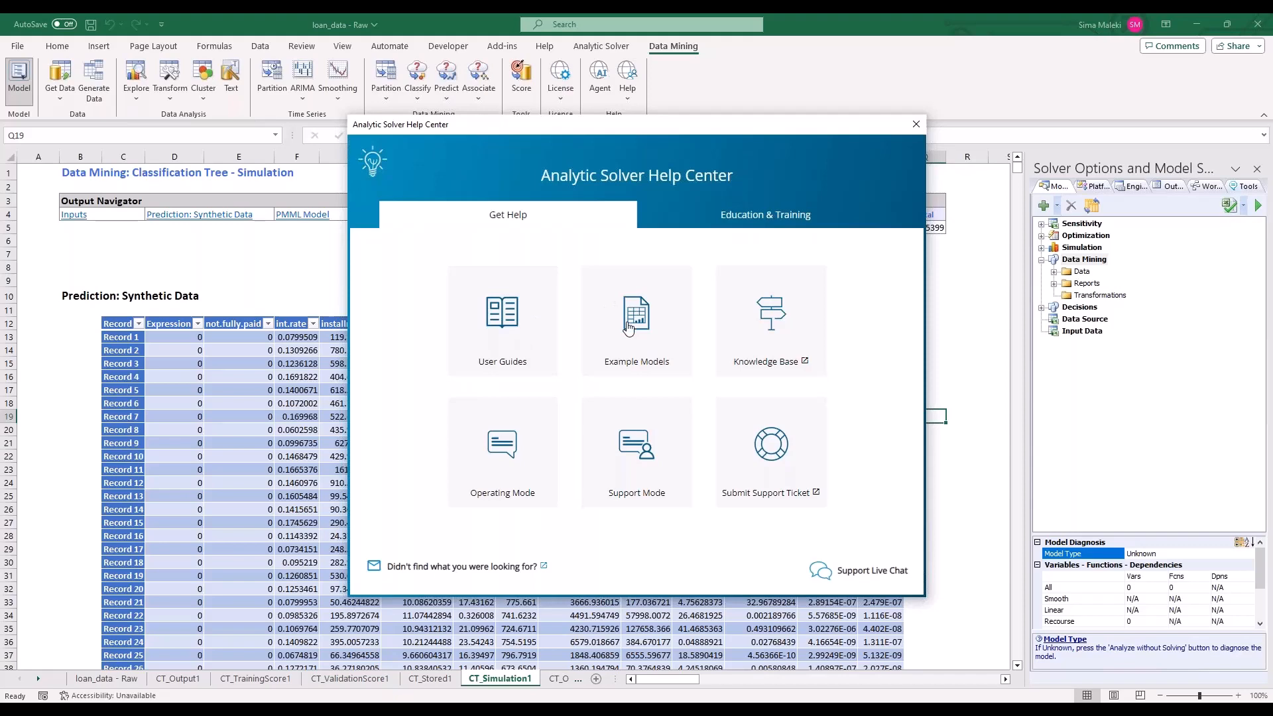
{"action": "left_click", "coordinate": [629, 328]}
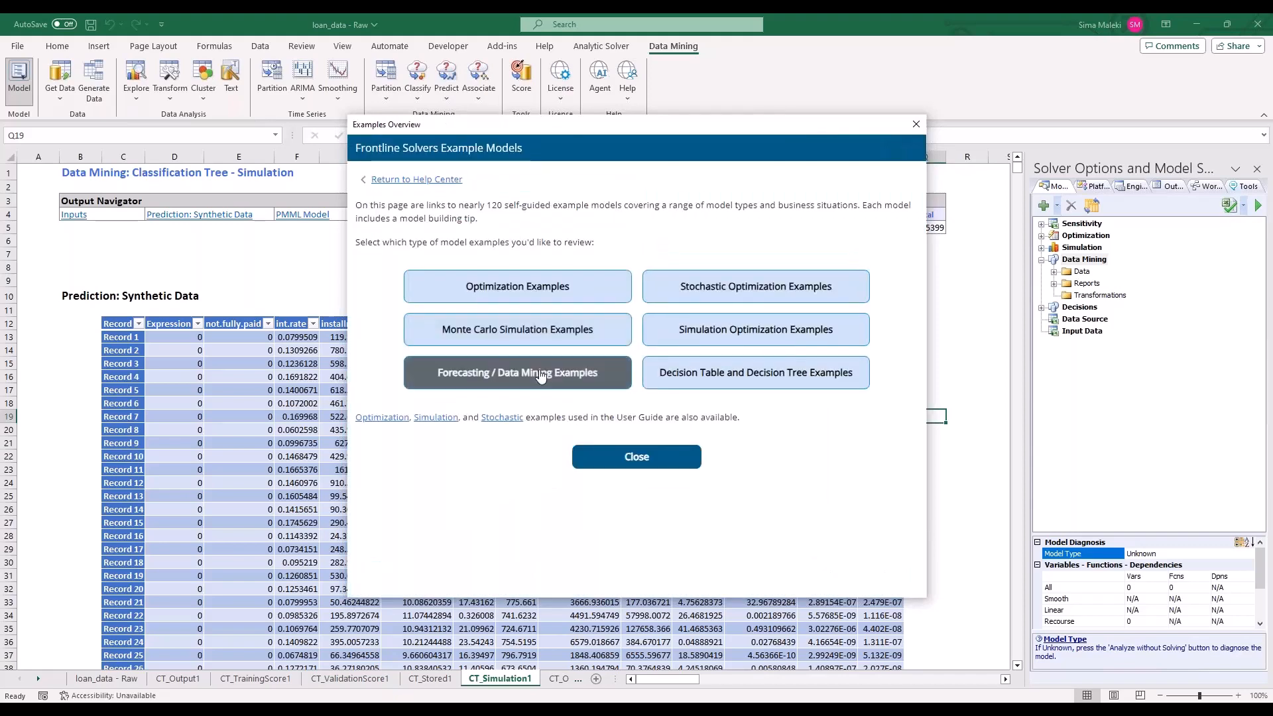
{"action": "left_click", "coordinate": [468, 375]}
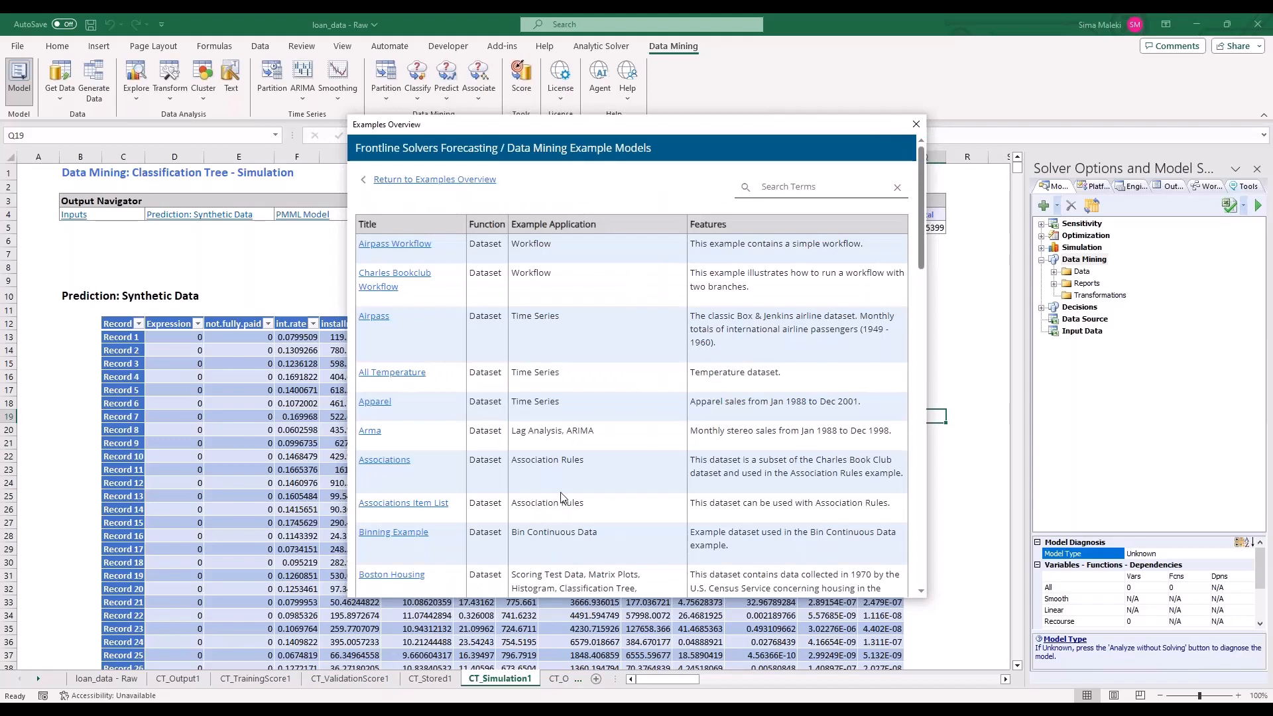
{"action": "scroll", "coordinate": [561, 497], "scroll_direction": "down", "scroll_amount": 9}
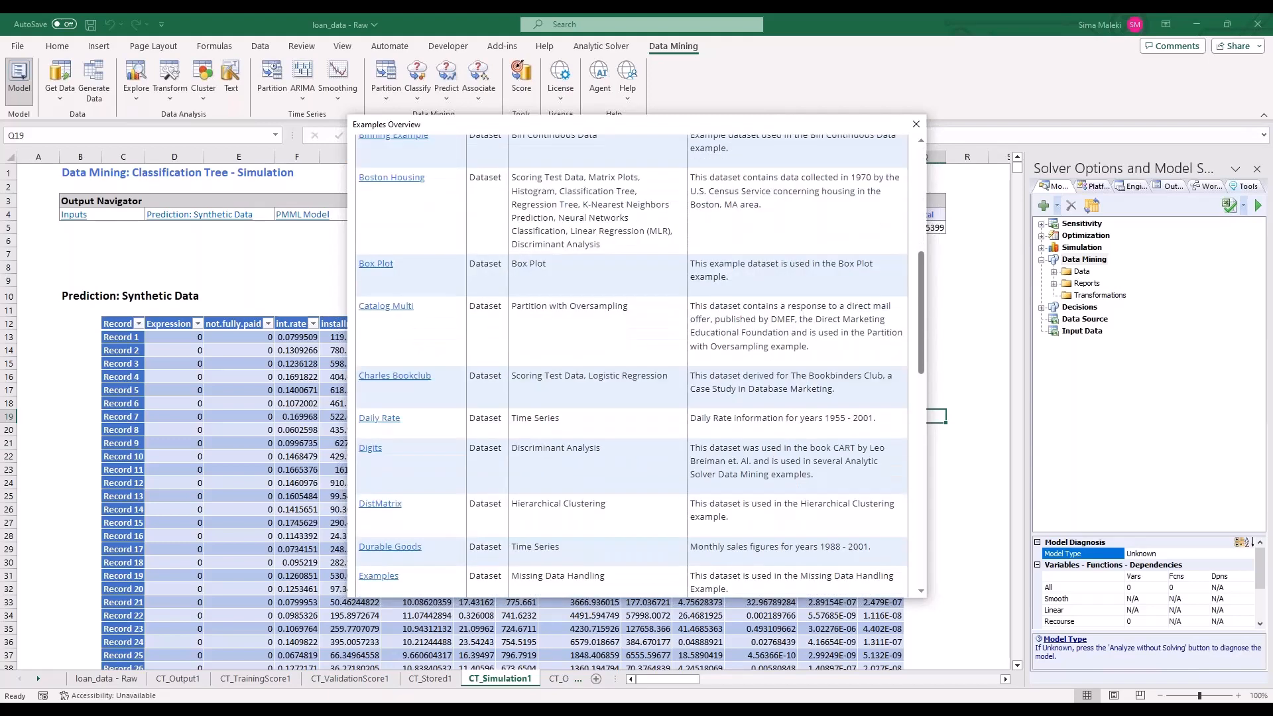
{"action": "scroll", "coordinate": [418, 389], "scroll_direction": "down", "scroll_amount": 2}
{"action": "left_click", "coordinate": [401, 364]}
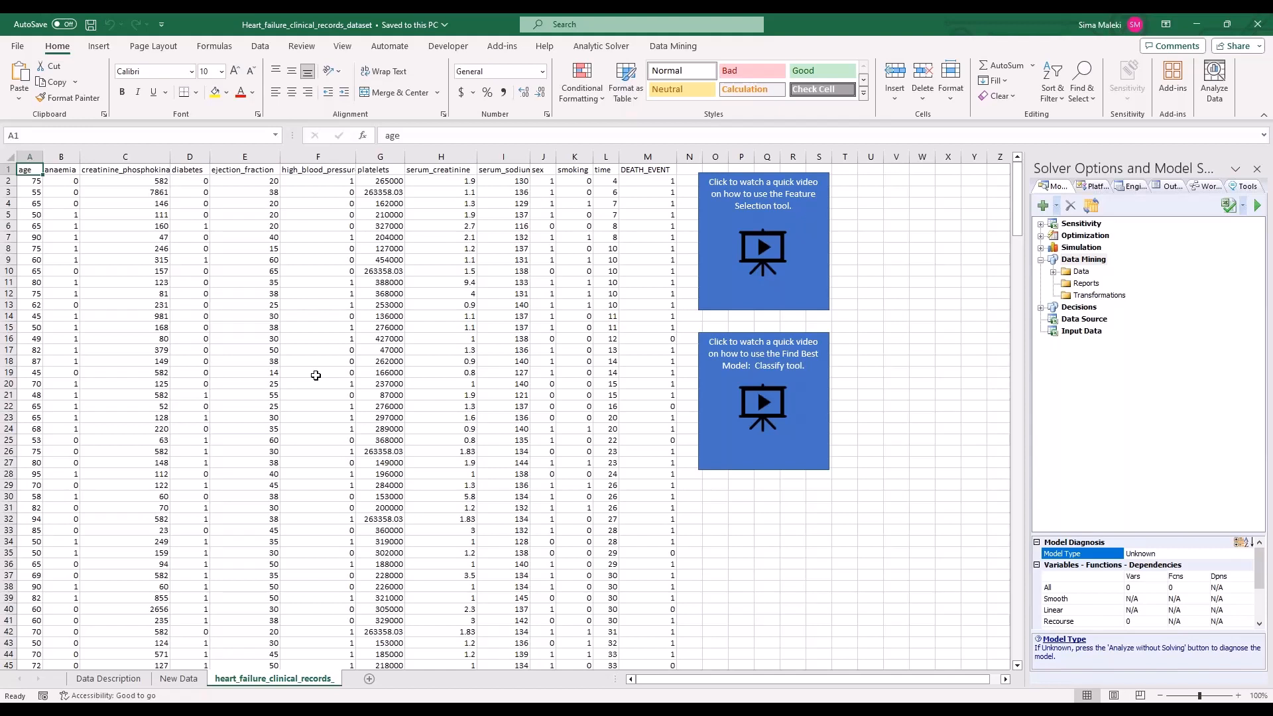
Inspect the DEATH_EVENT column and open the Find Best Model classification setup for the heart failure data.
{"action": "left_click", "coordinate": [648, 157]}
{"action": "left_click", "coordinate": [567, 360]}
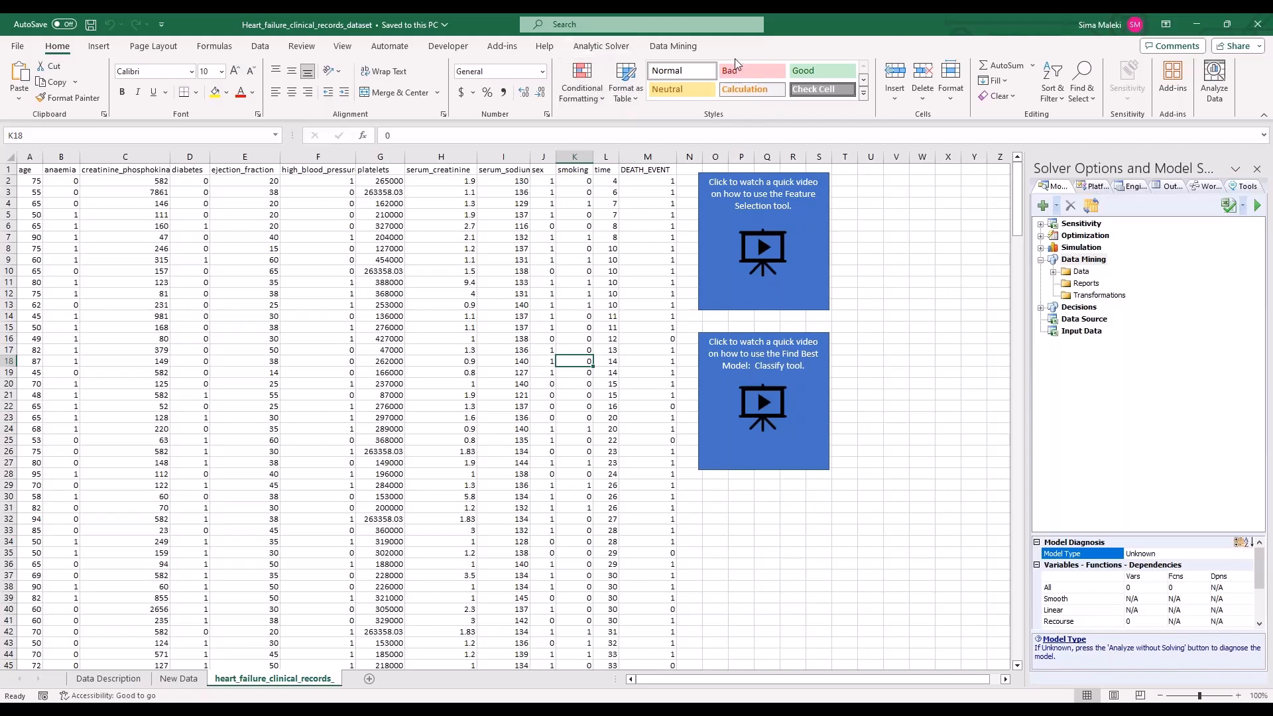
{"action": "left_click", "coordinate": [675, 46]}
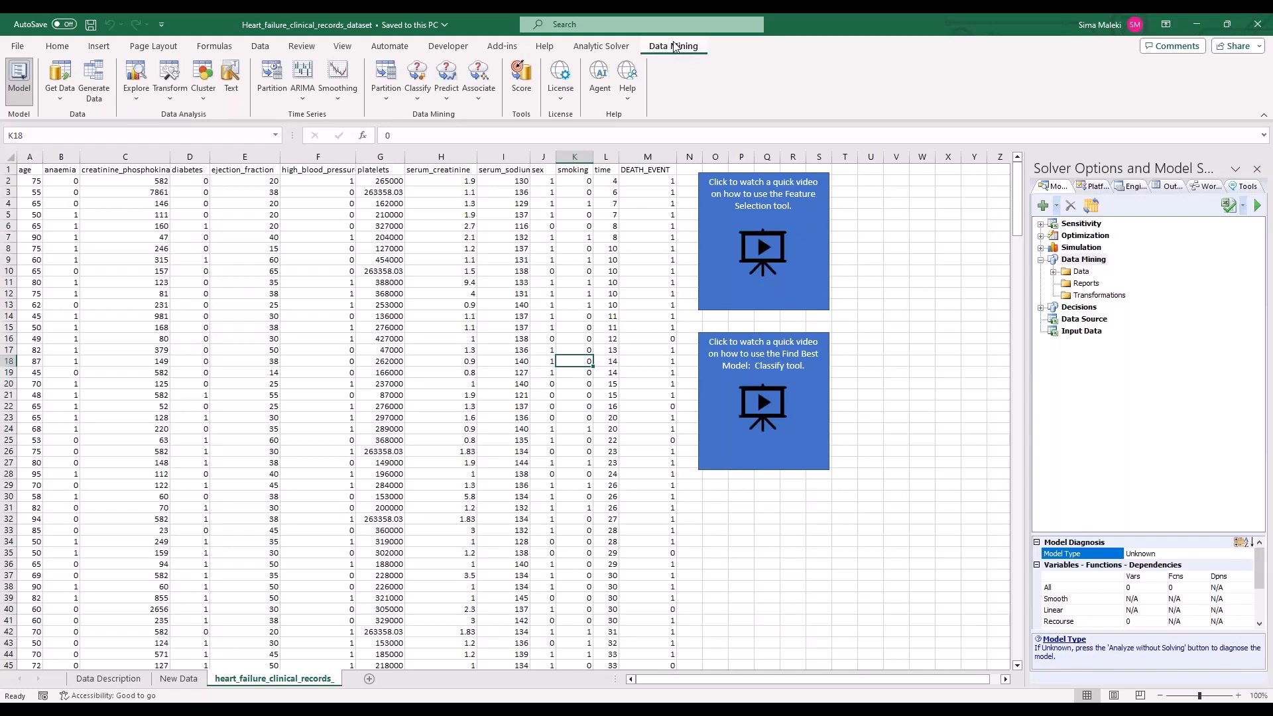
{"action": "left_click", "coordinate": [418, 80]}
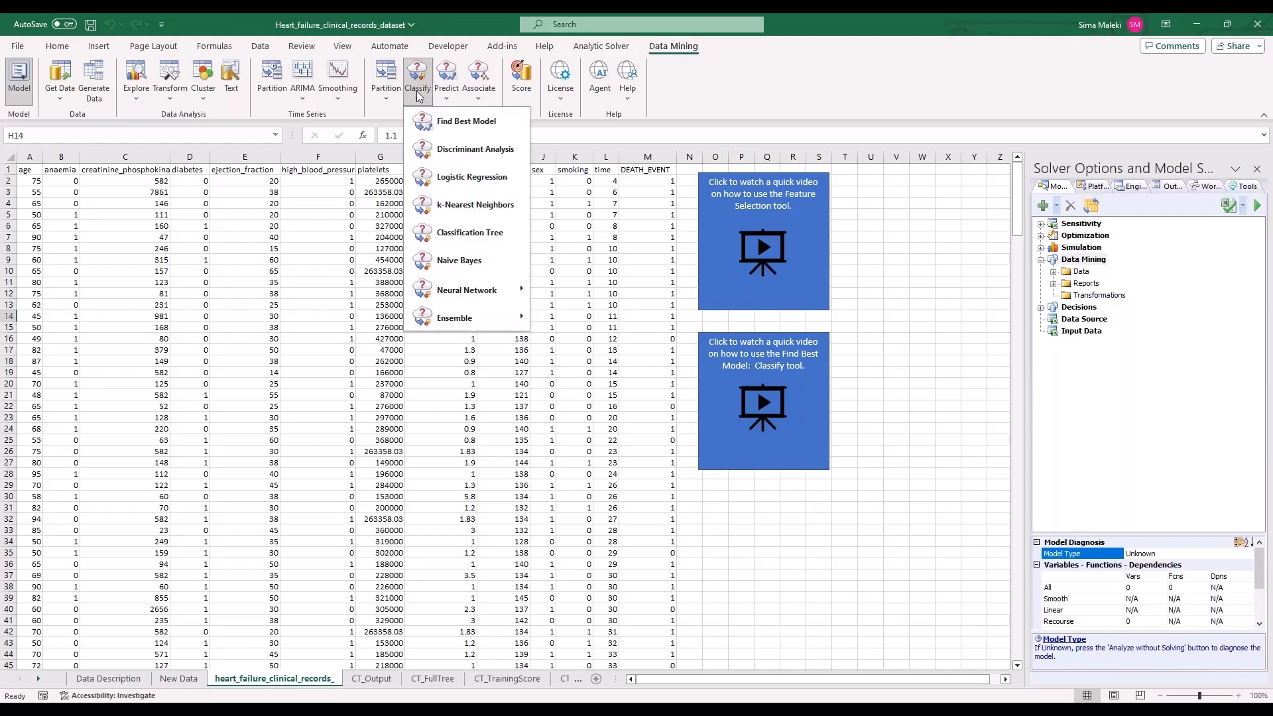
{"action": "left_click", "coordinate": [441, 126]}
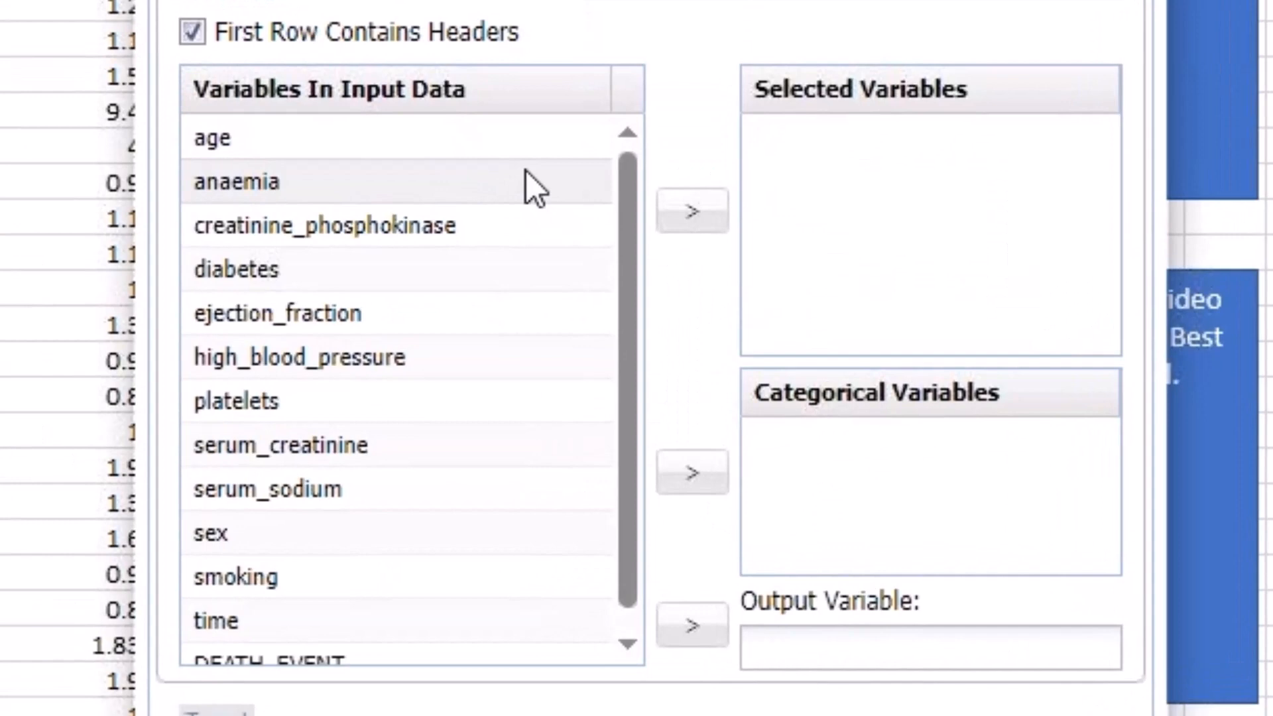
Set DEATH_EVENT as the output variable for the Find Best Model classification.
{"action": "scroll", "coordinate": [404, 554], "scroll_direction": "down", "scroll_amount": 1}
{"action": "left_click", "coordinate": [405, 638]}
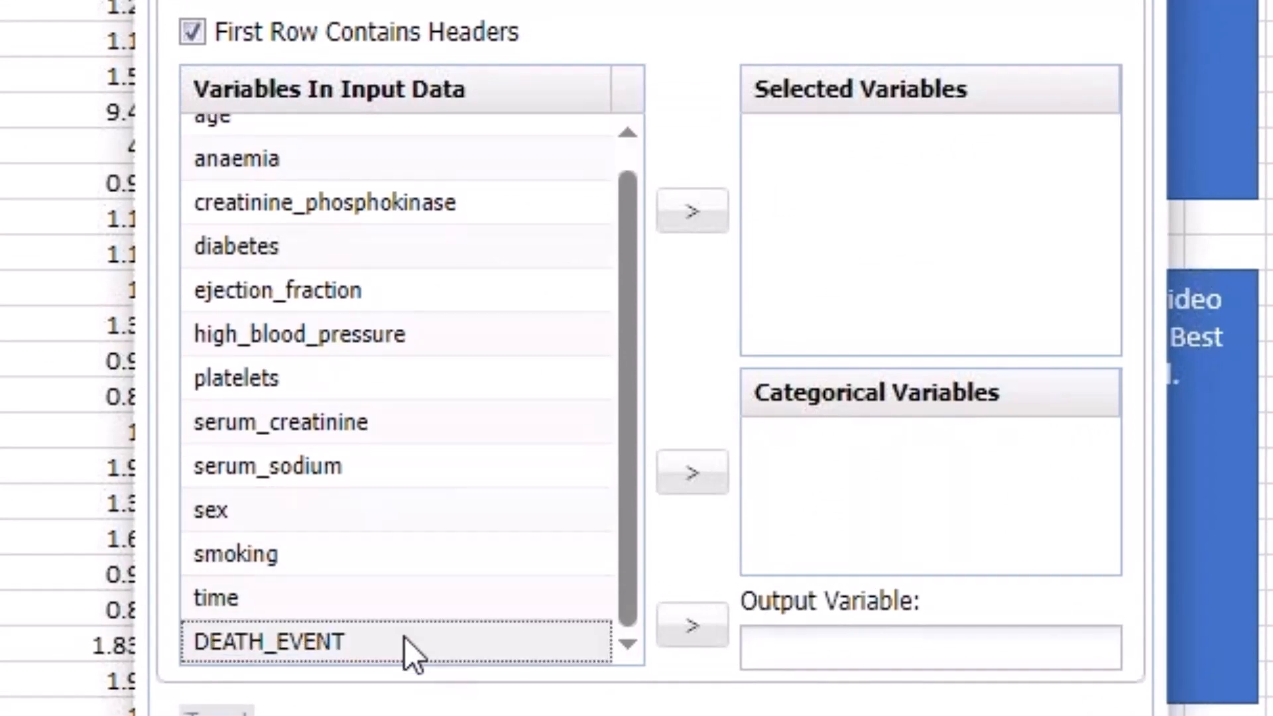
{"action": "left_click", "coordinate": [679, 630]}
Add age, creatinine_phosphokinase, ejection_fraction, platelets, serum_creatinine and serum_sodium to the selected variables.
{"action": "left_click", "coordinate": [461, 152]}
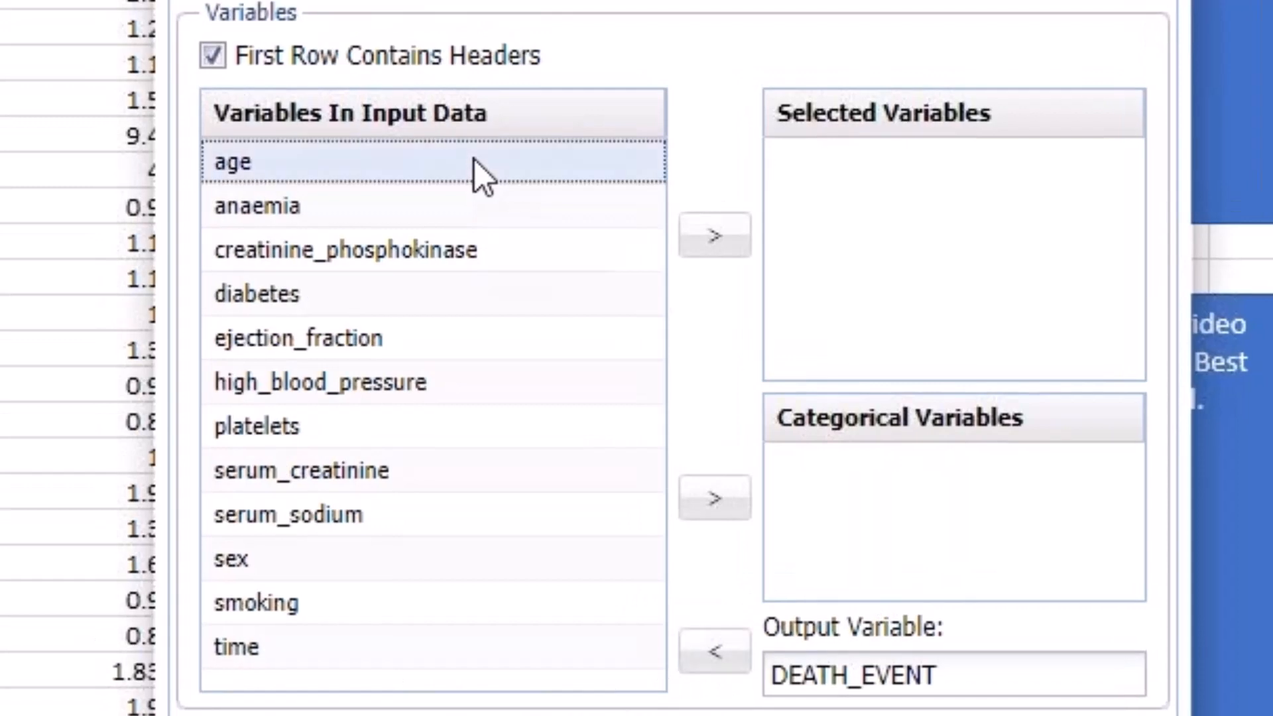
{"action": "left_click", "coordinate": [459, 251], "text": "ctrl"}
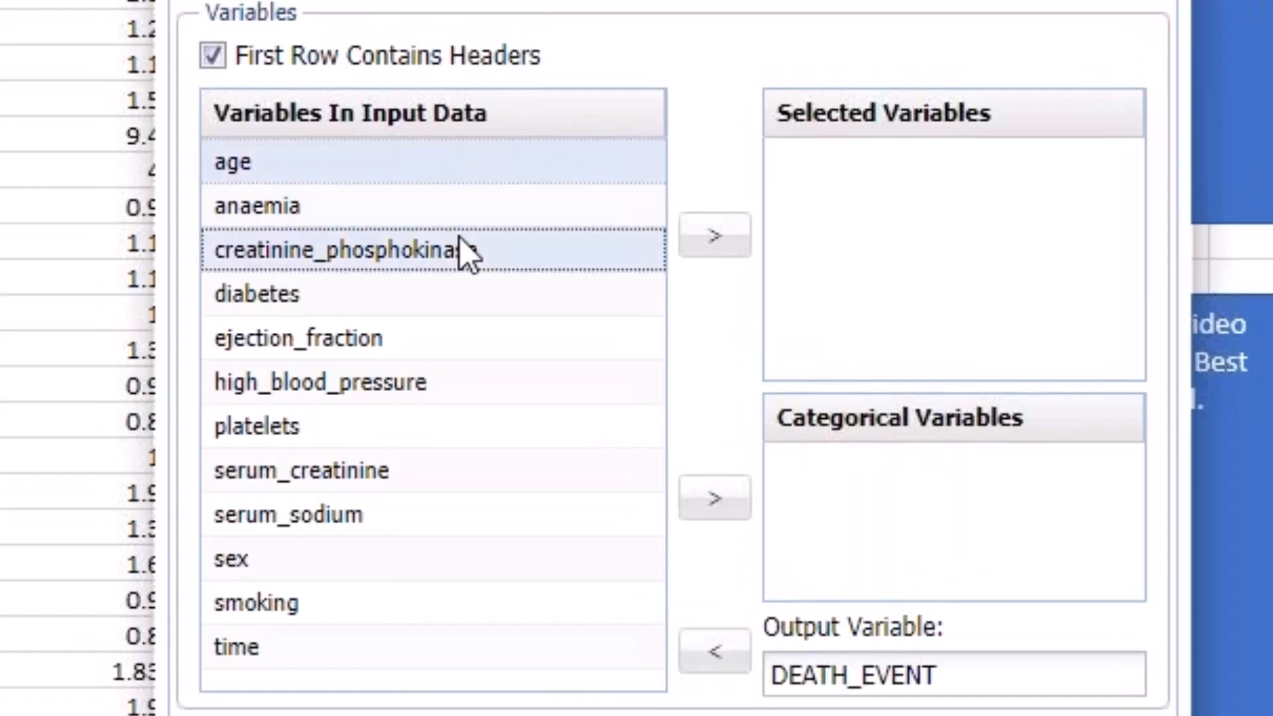
{"action": "left_click", "coordinate": [472, 340], "text": "ctrl"}
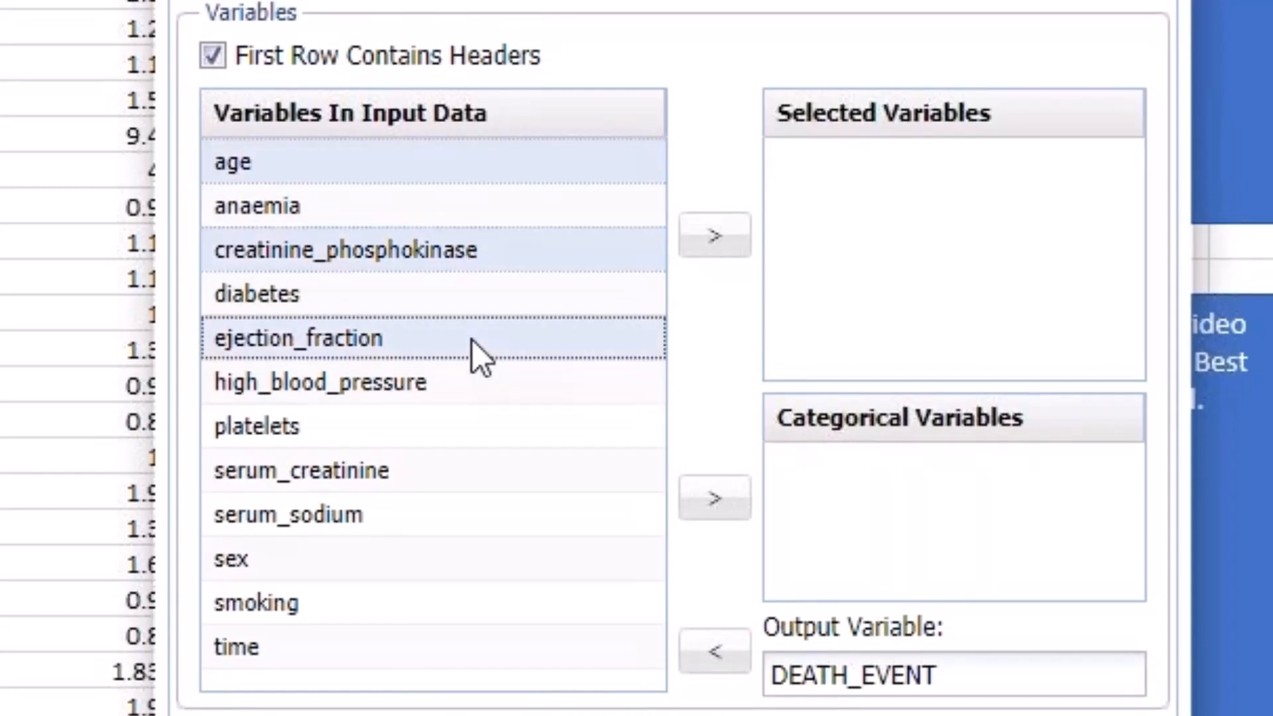
{"action": "left_click", "coordinate": [409, 437], "text": "ctrl"}
{"action": "left_click", "coordinate": [424, 471], "text": "ctrl"}
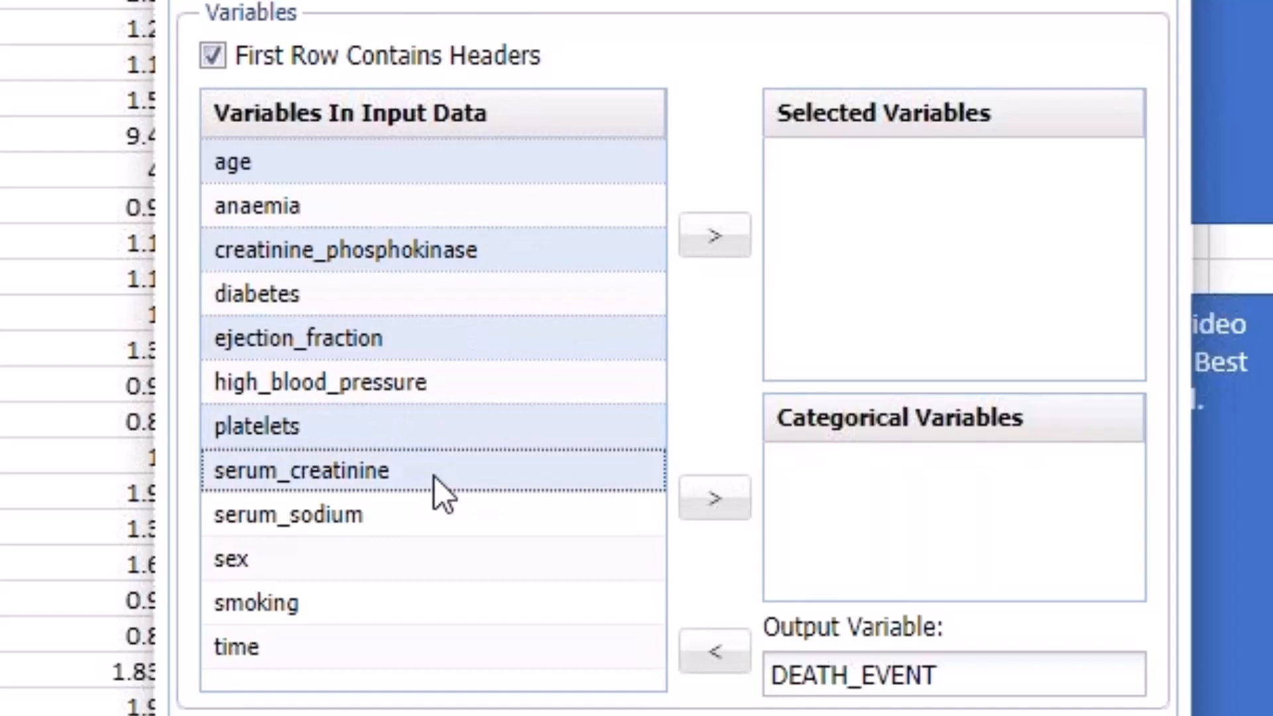
{"action": "left_click", "coordinate": [433, 516], "text": "ctrl"}
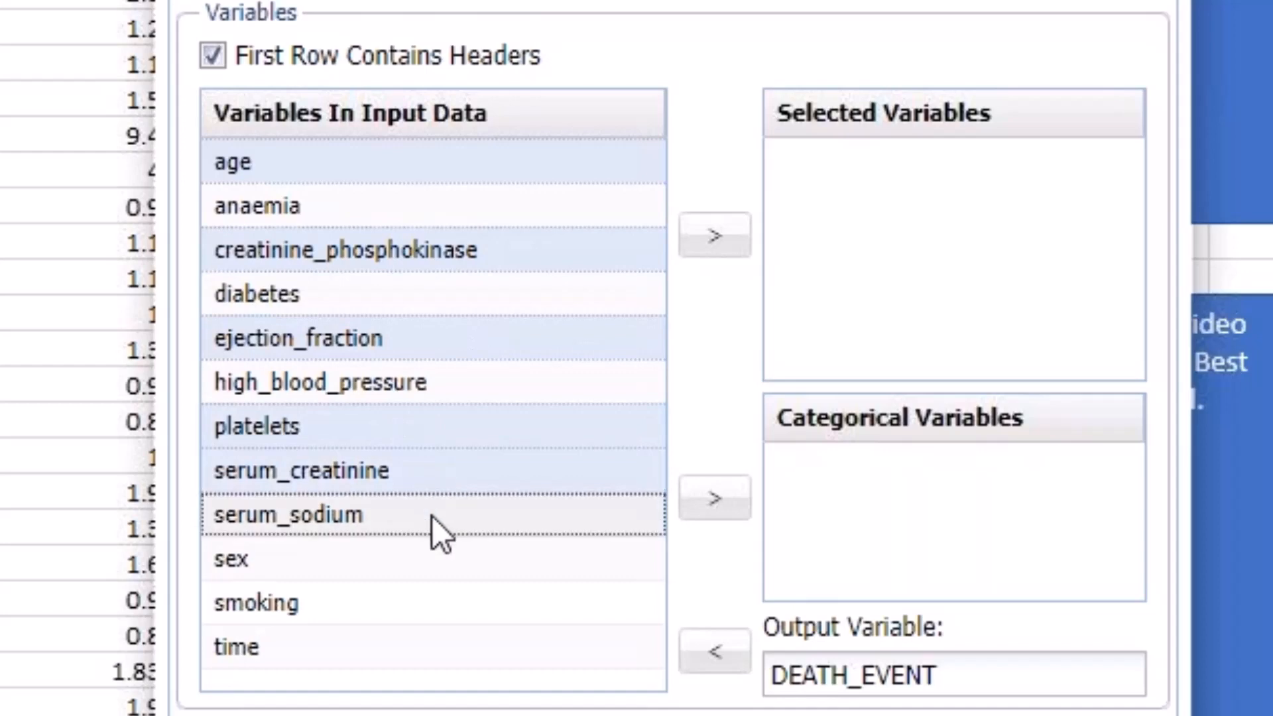
{"action": "left_click", "coordinate": [714, 239]}
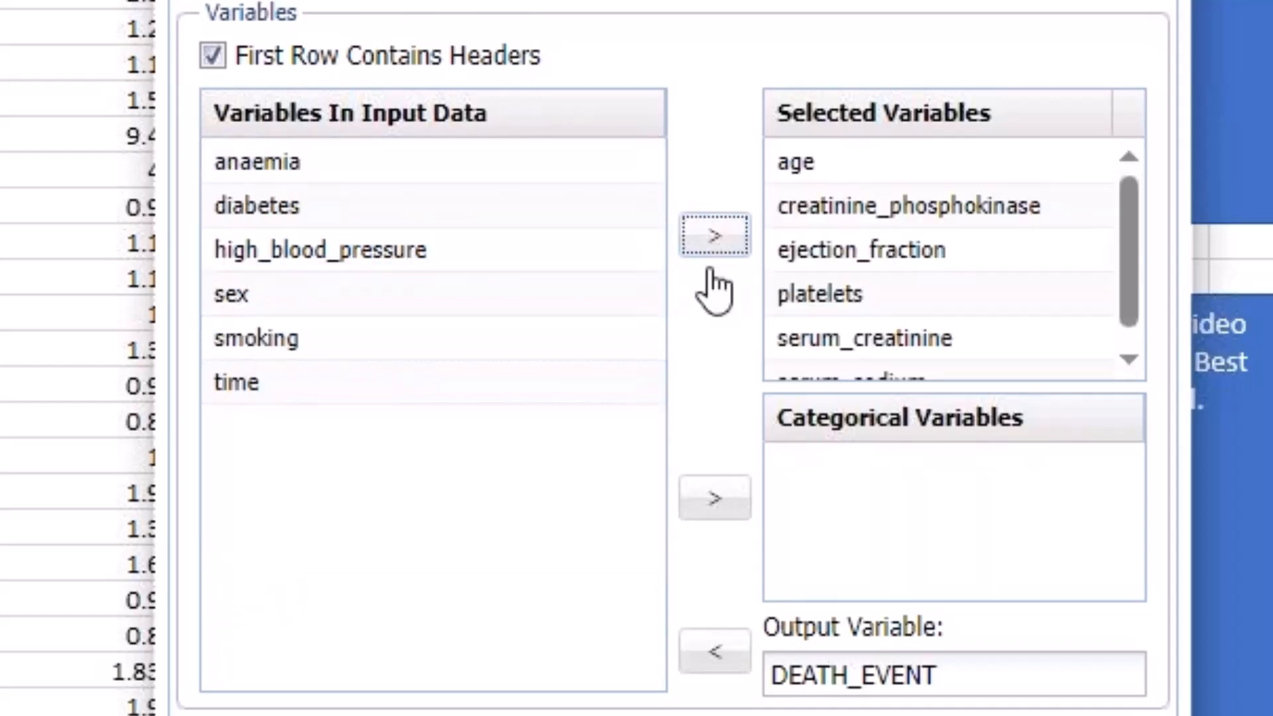
Add diabetes, high_blood_pressure, sex, smoking and anaemia to the categorical variables.
{"action": "left_click", "coordinate": [386, 217]}
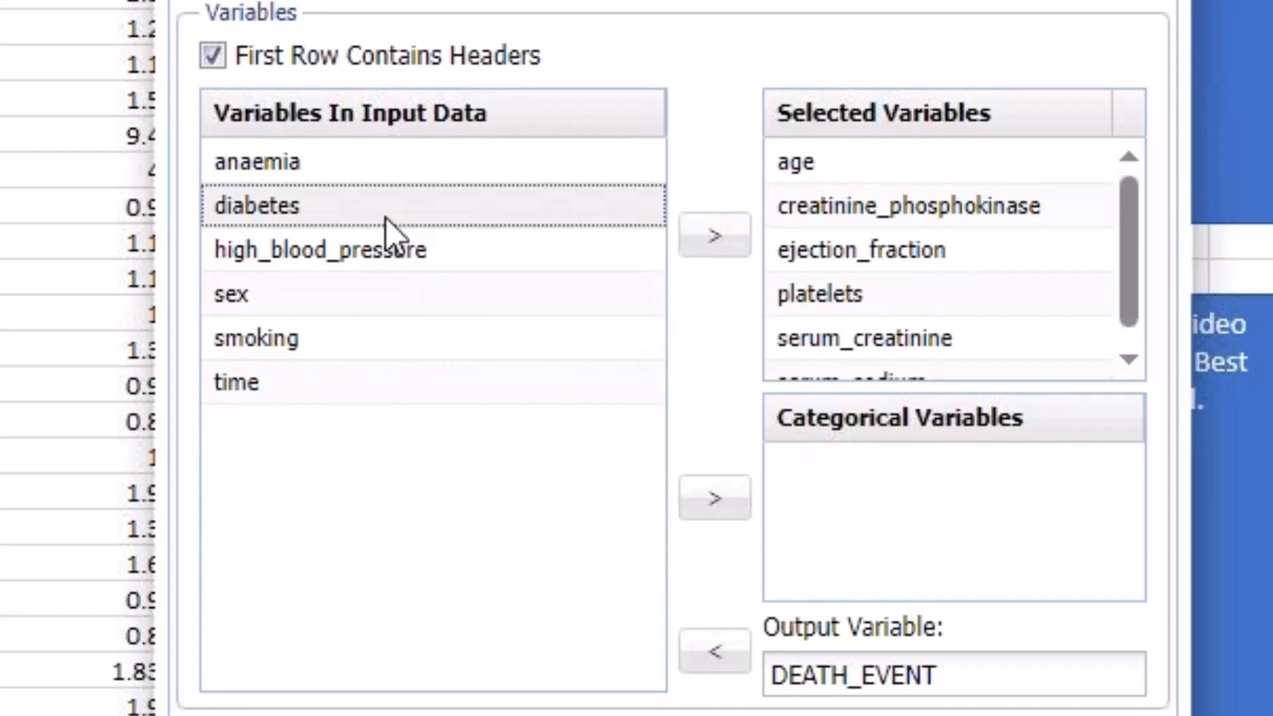
{"action": "left_click", "coordinate": [700, 489]}
{"action": "left_click", "coordinate": [404, 209]}
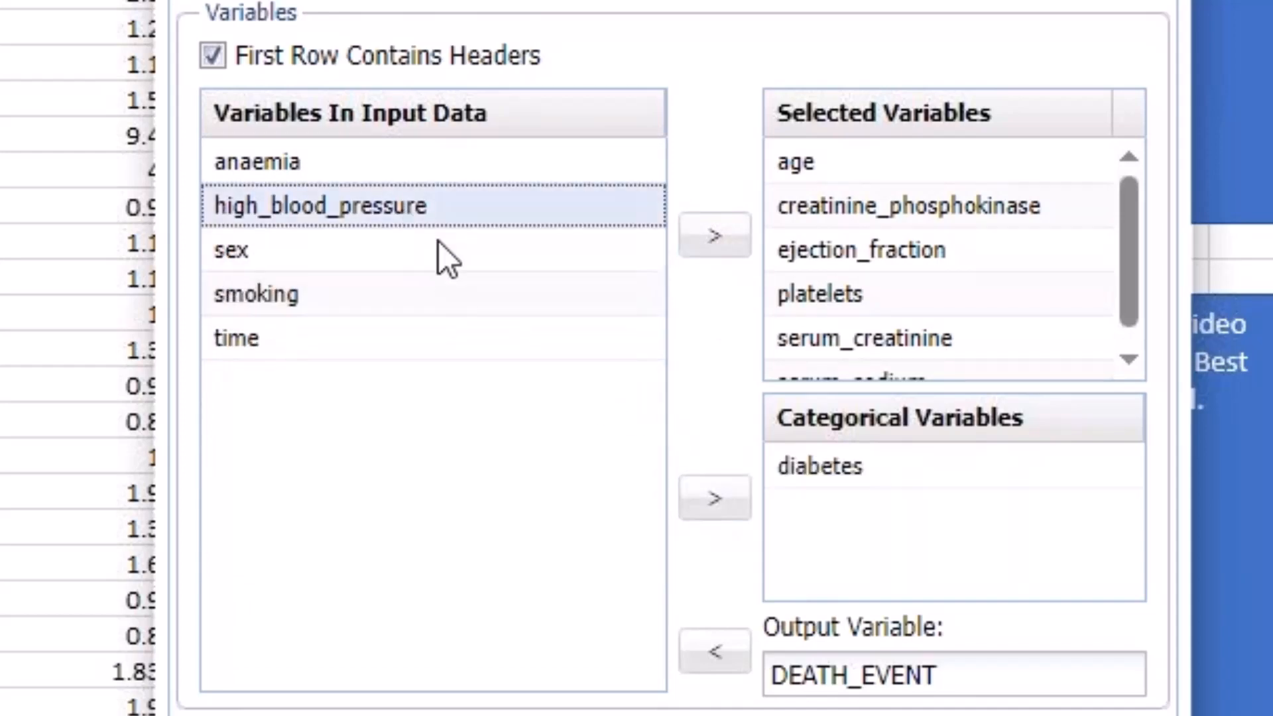
{"action": "left_click", "coordinate": [709, 507]}
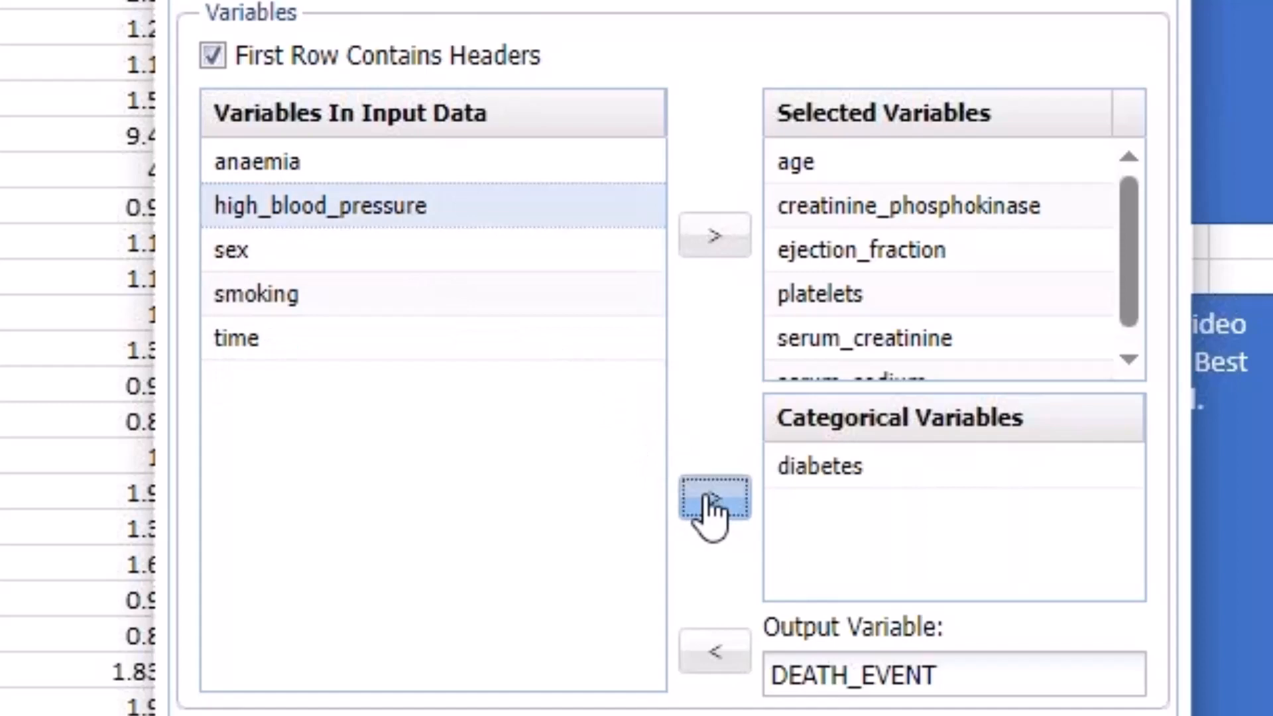
{"action": "left_click", "coordinate": [268, 210]}
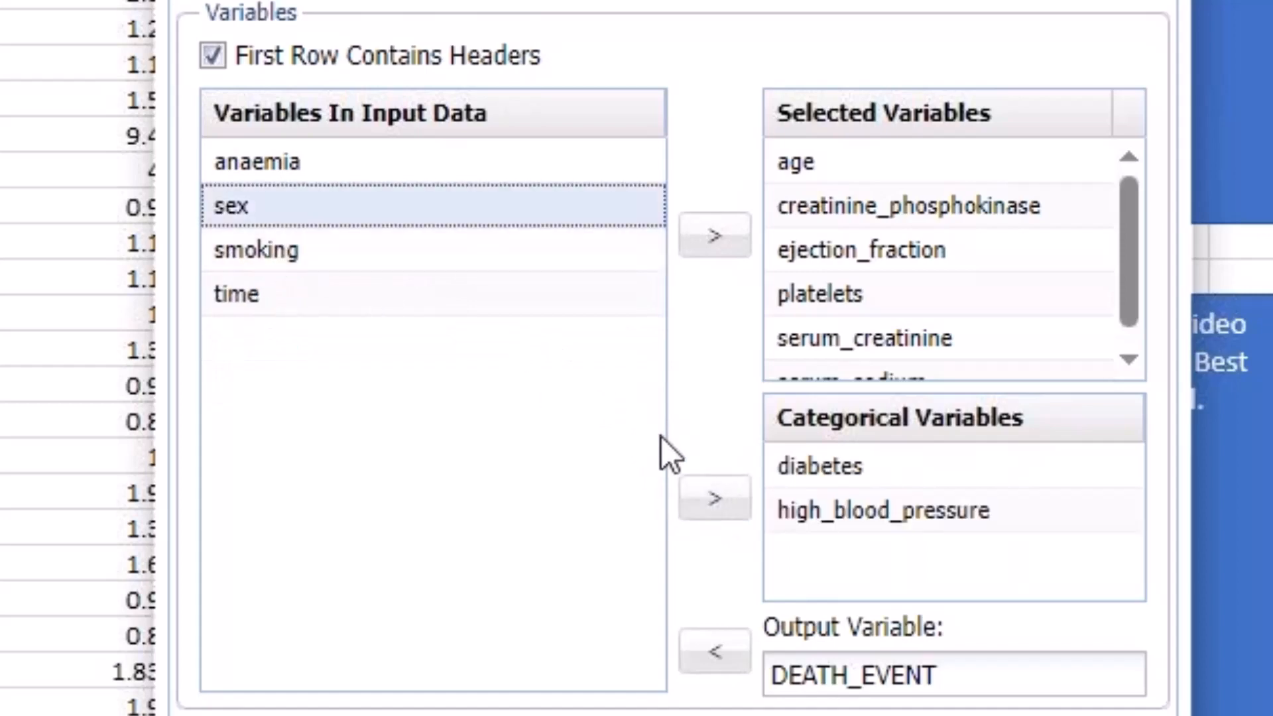
{"action": "left_click", "coordinate": [703, 502]}
{"action": "left_click", "coordinate": [363, 213]}
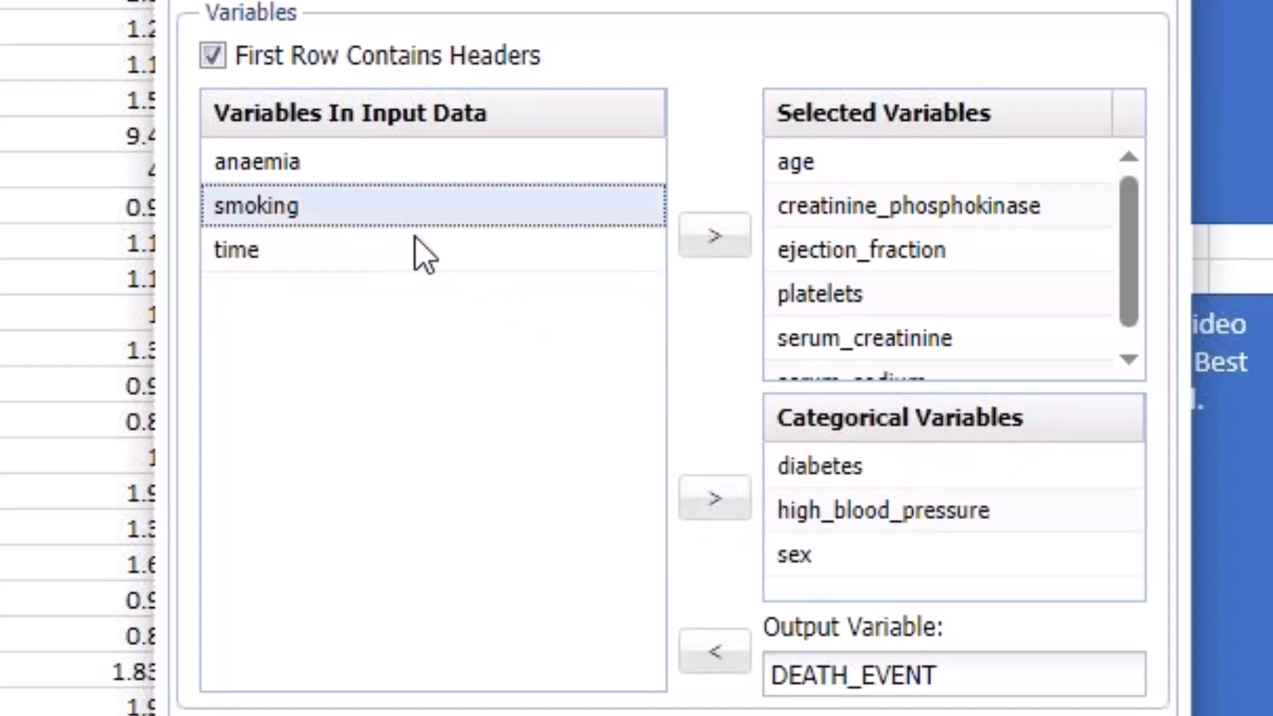
{"action": "left_click", "coordinate": [707, 502]}
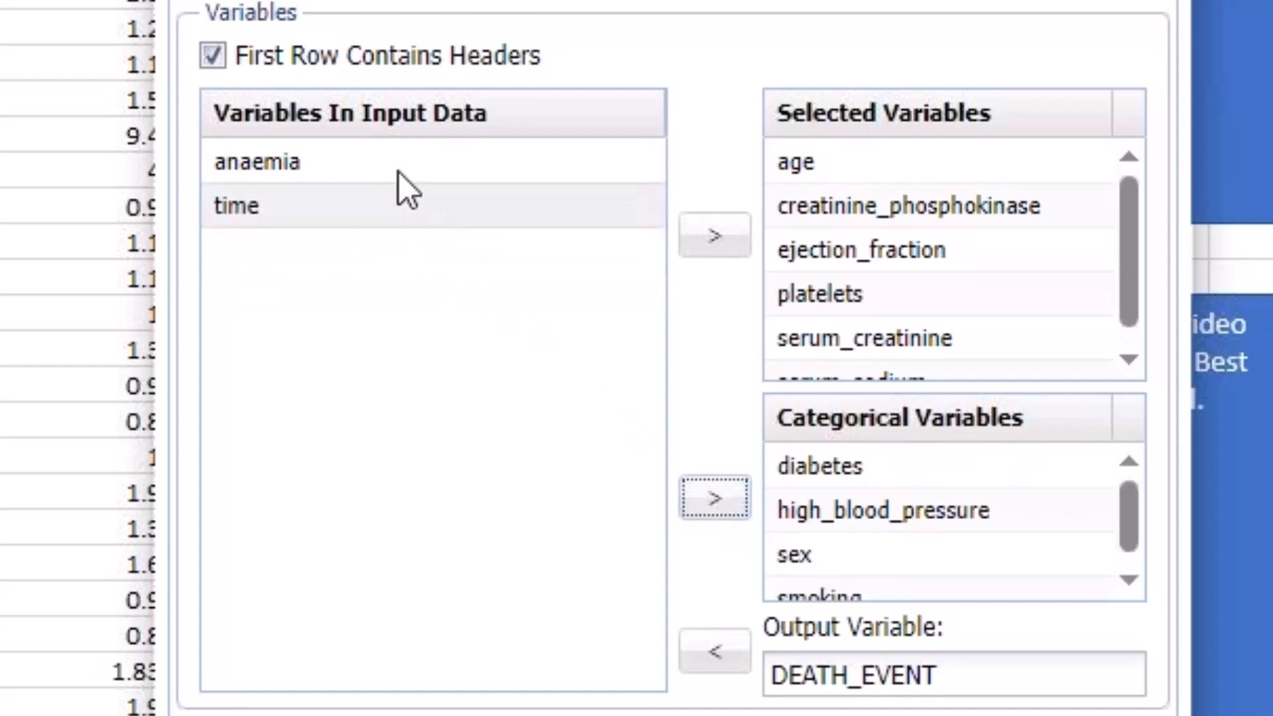
{"action": "left_click", "coordinate": [399, 169]}
{"action": "left_click", "coordinate": [715, 500]}
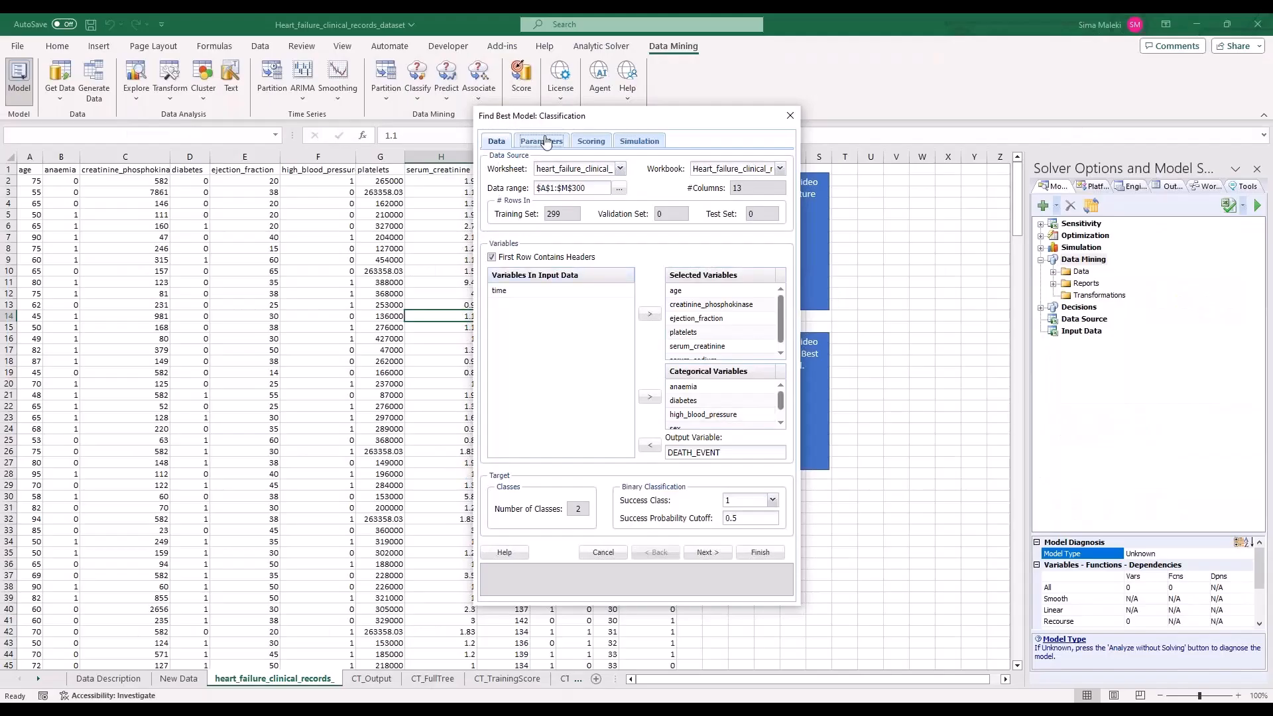
Enable data partitioning with the default partitioning options in the model parameters.
{"action": "left_click", "coordinate": [542, 141]}
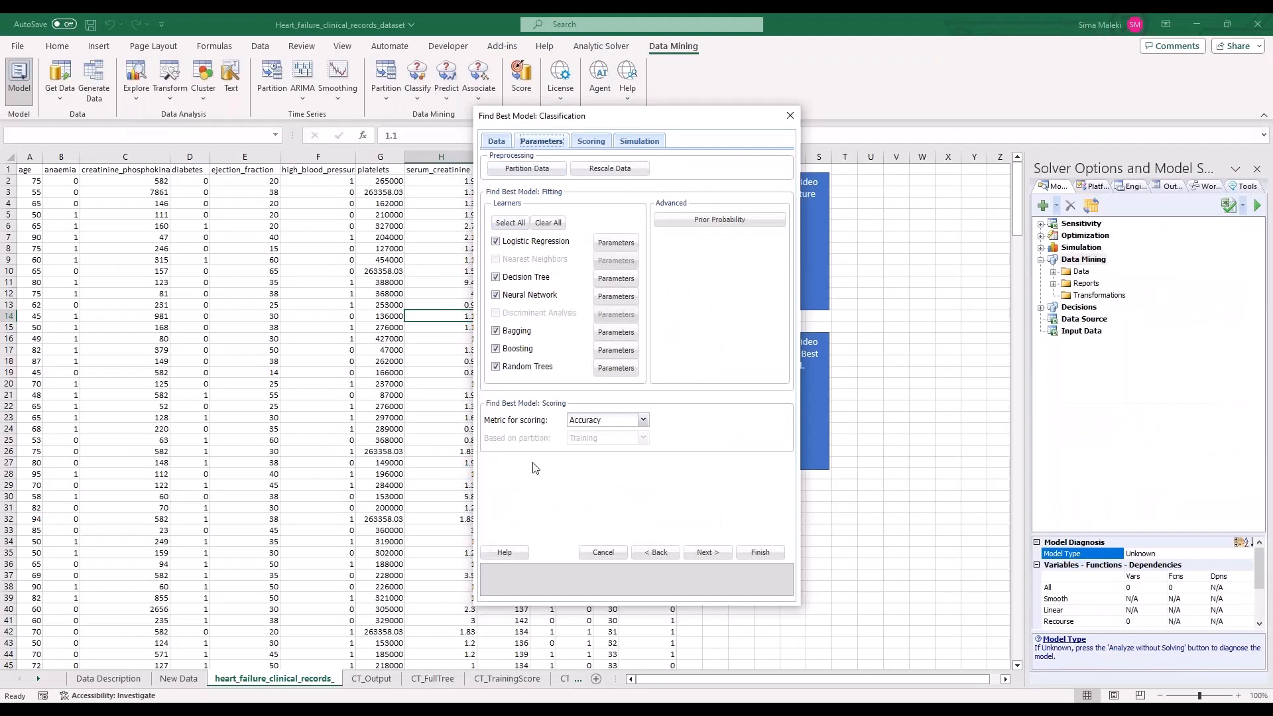
{"action": "left_click", "coordinate": [527, 169]}
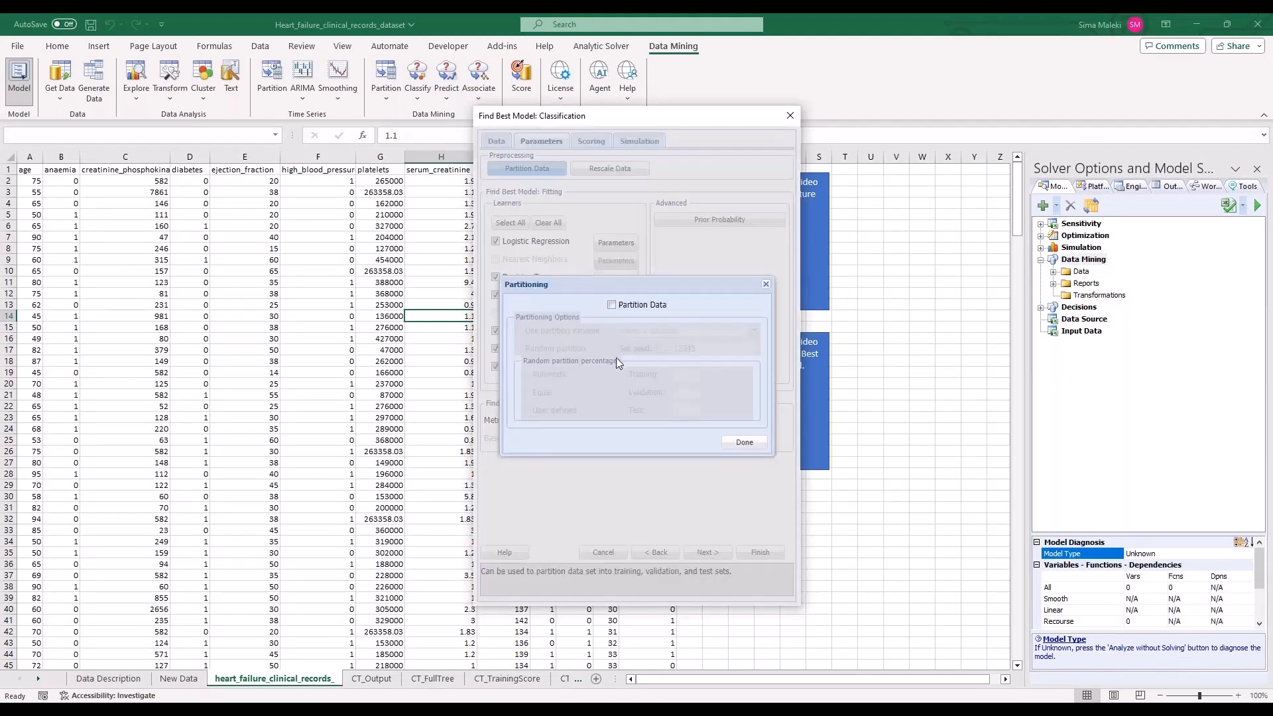
{"action": "left_click", "coordinate": [611, 304]}
{"action": "left_click", "coordinate": [744, 442]}
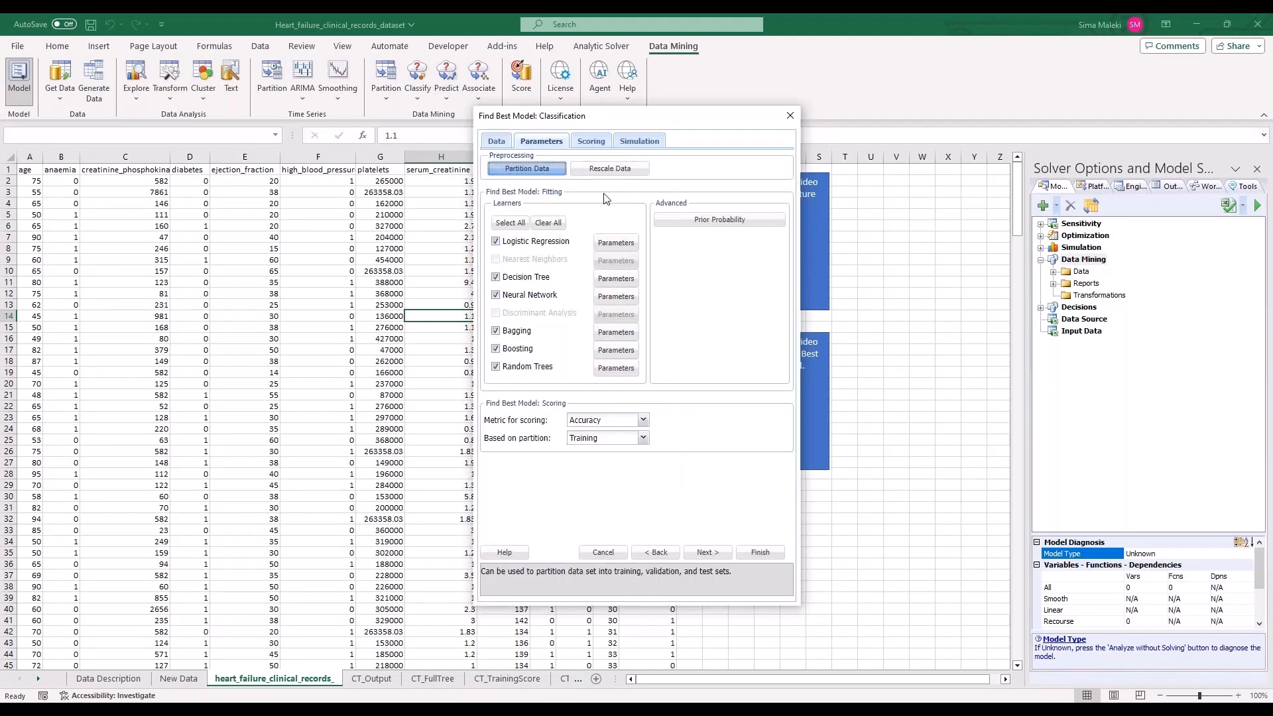
Review the prior probability methods and the fitting parameters of the Logistic Regression and Decision Tree learners.
{"action": "left_click", "coordinate": [739, 221]}
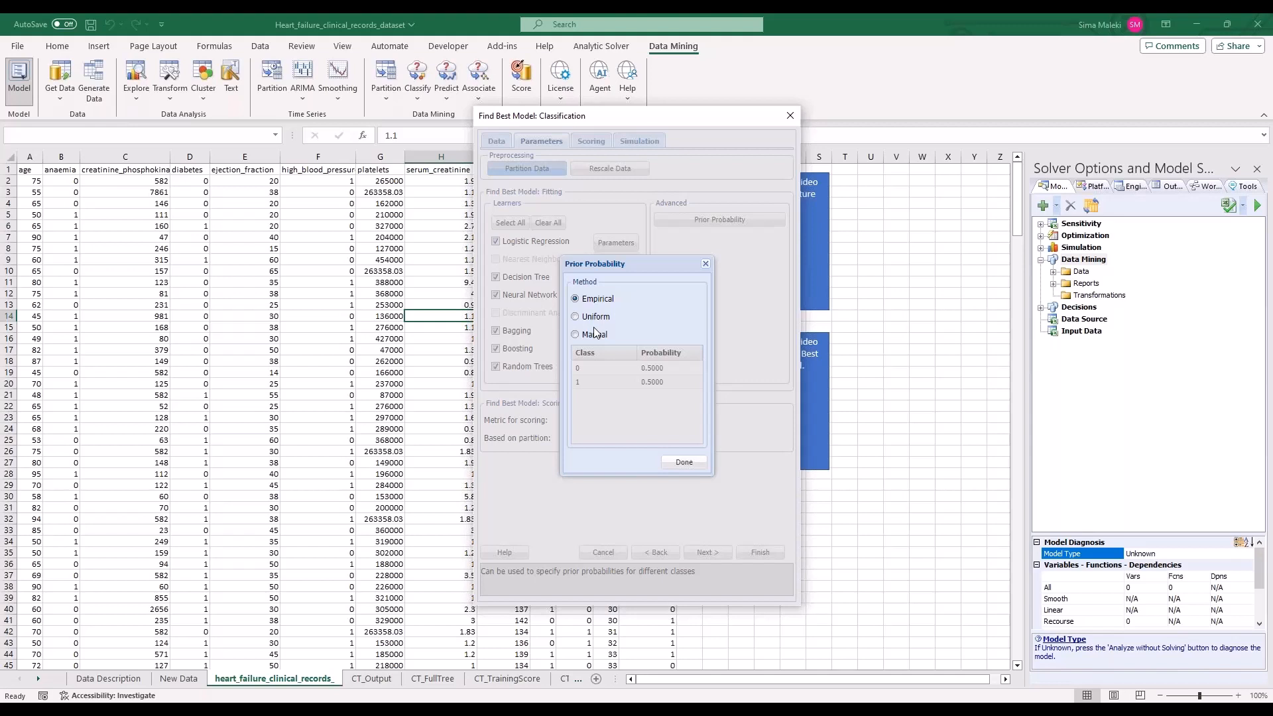
{"action": "left_click", "coordinate": [681, 462]}
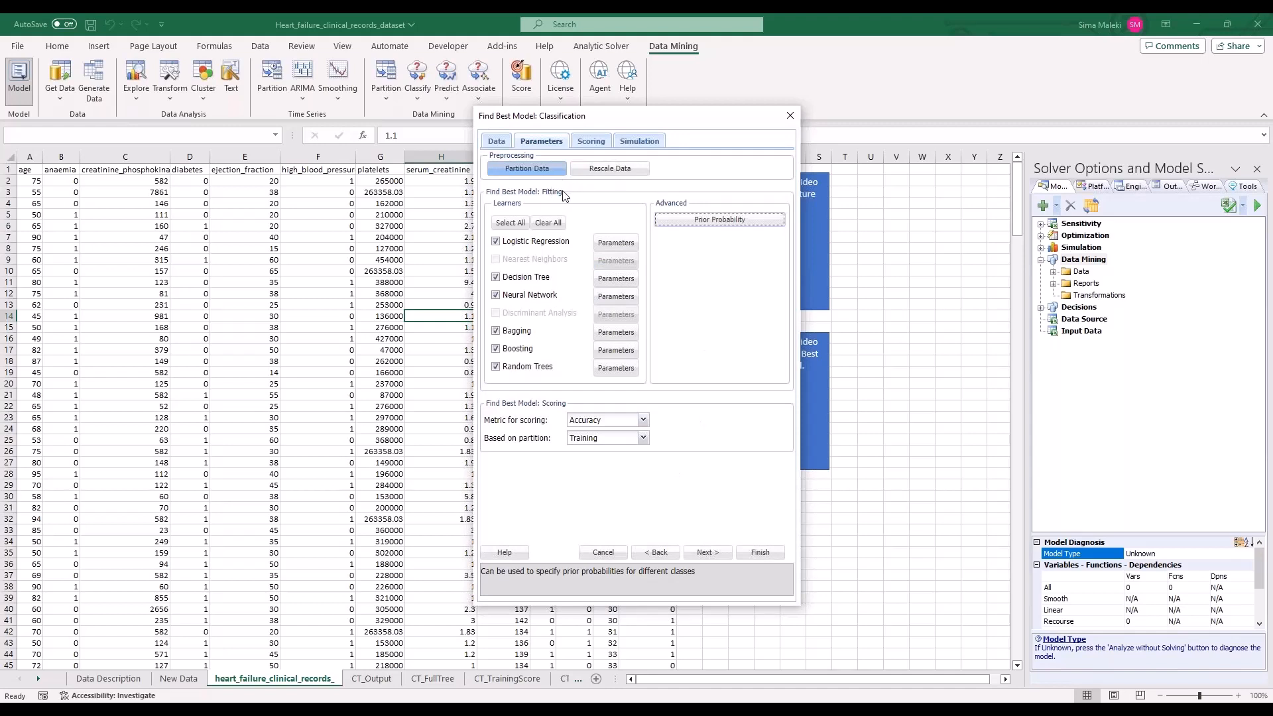
{"action": "left_click_drag", "start_coordinate": [563, 193], "coordinate": [488, 154]}
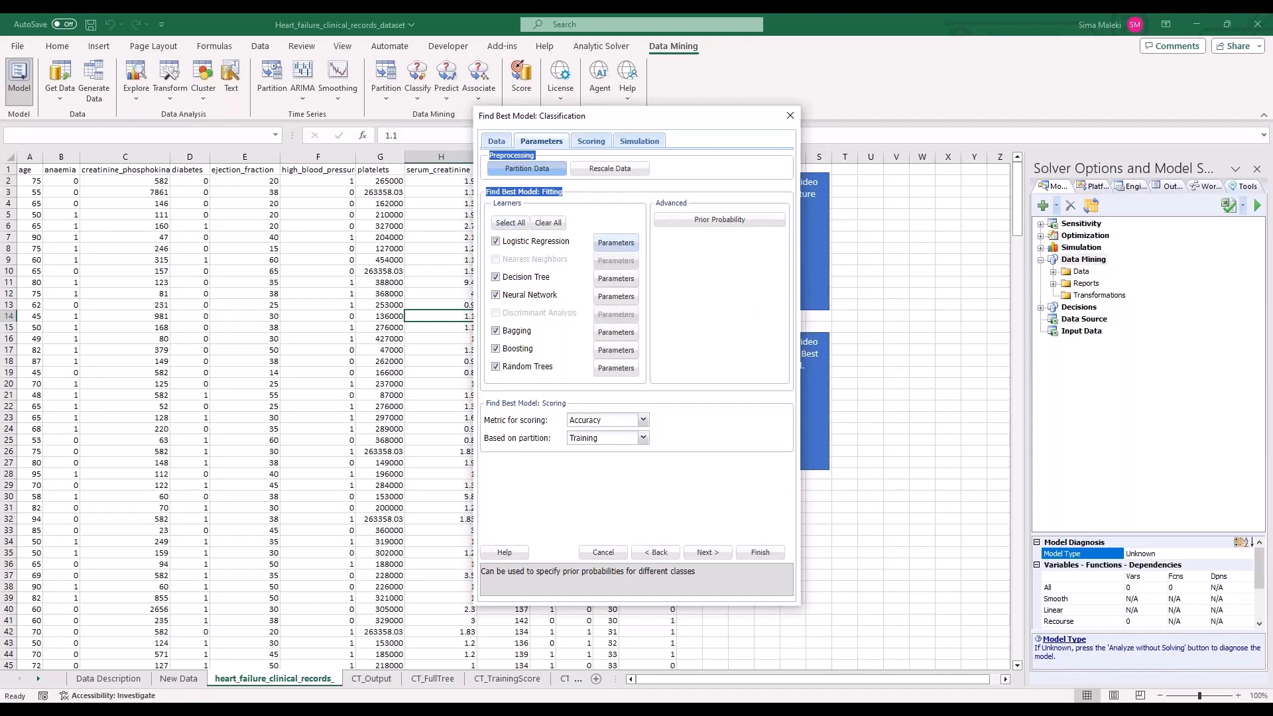
{"action": "left_click", "coordinate": [610, 244]}
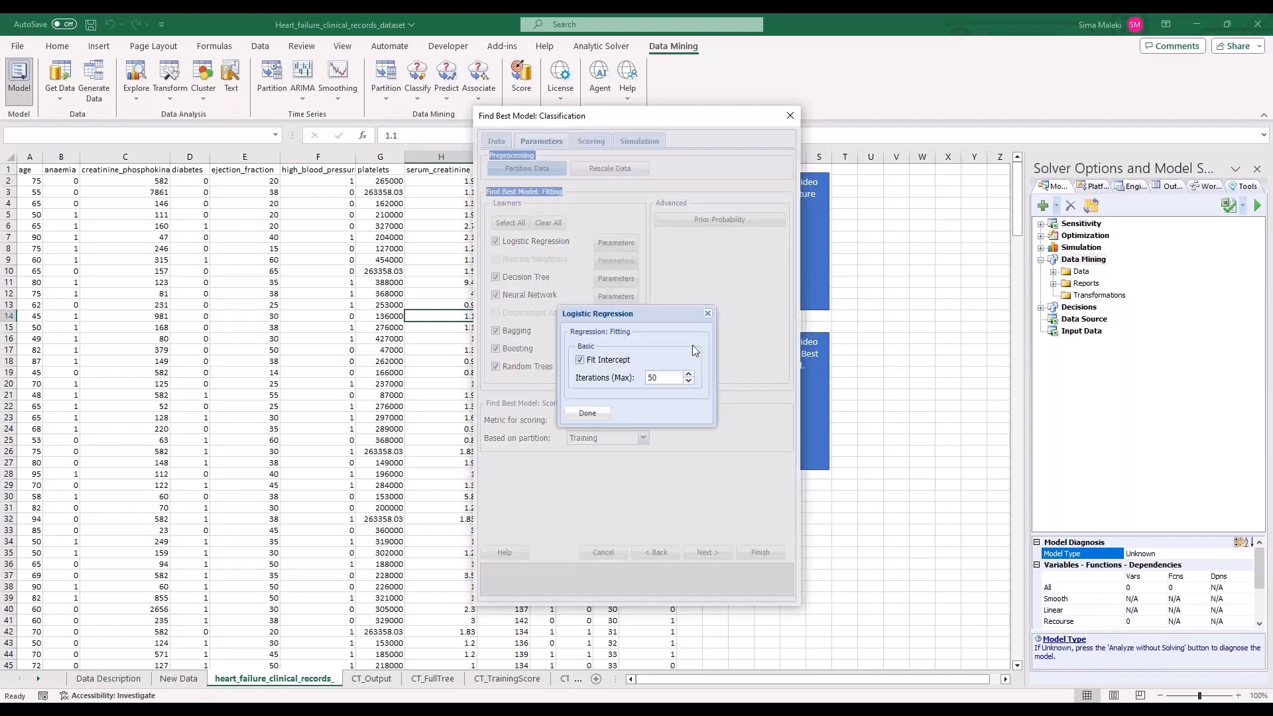
{"action": "left_click", "coordinate": [707, 314]}
{"action": "left_click", "coordinate": [616, 278]}
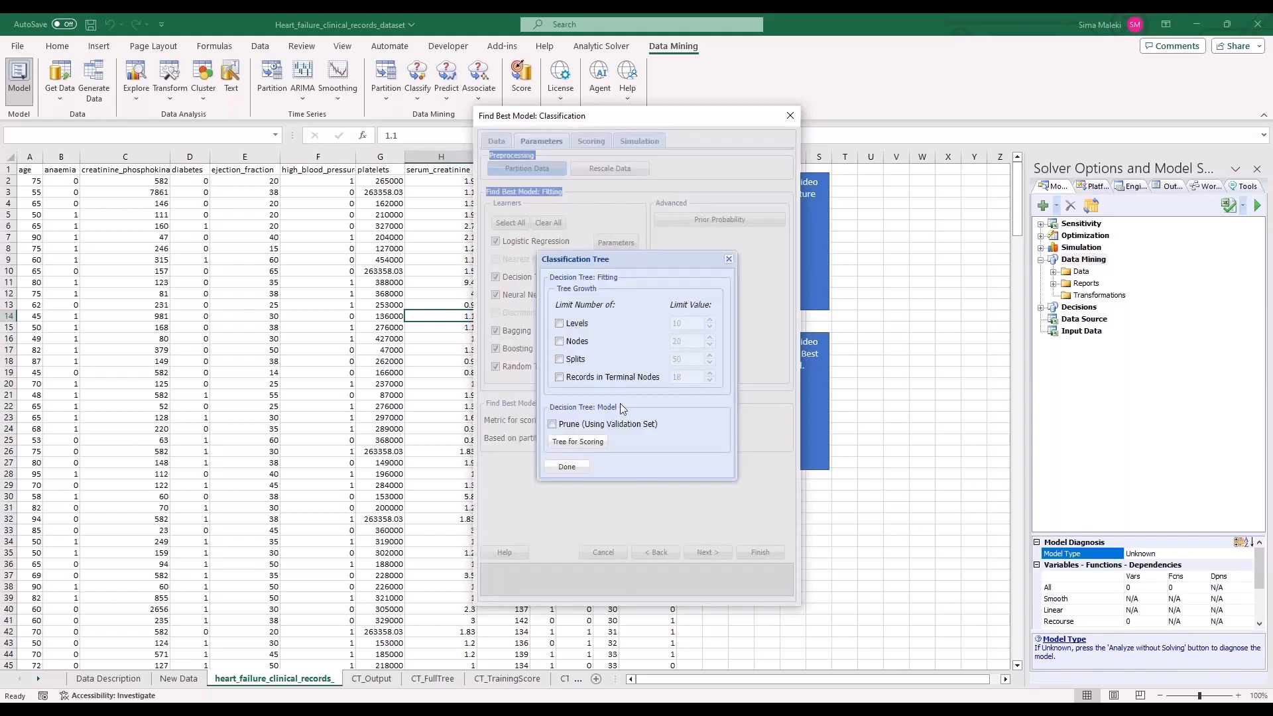
{"action": "left_click", "coordinate": [727, 261]}
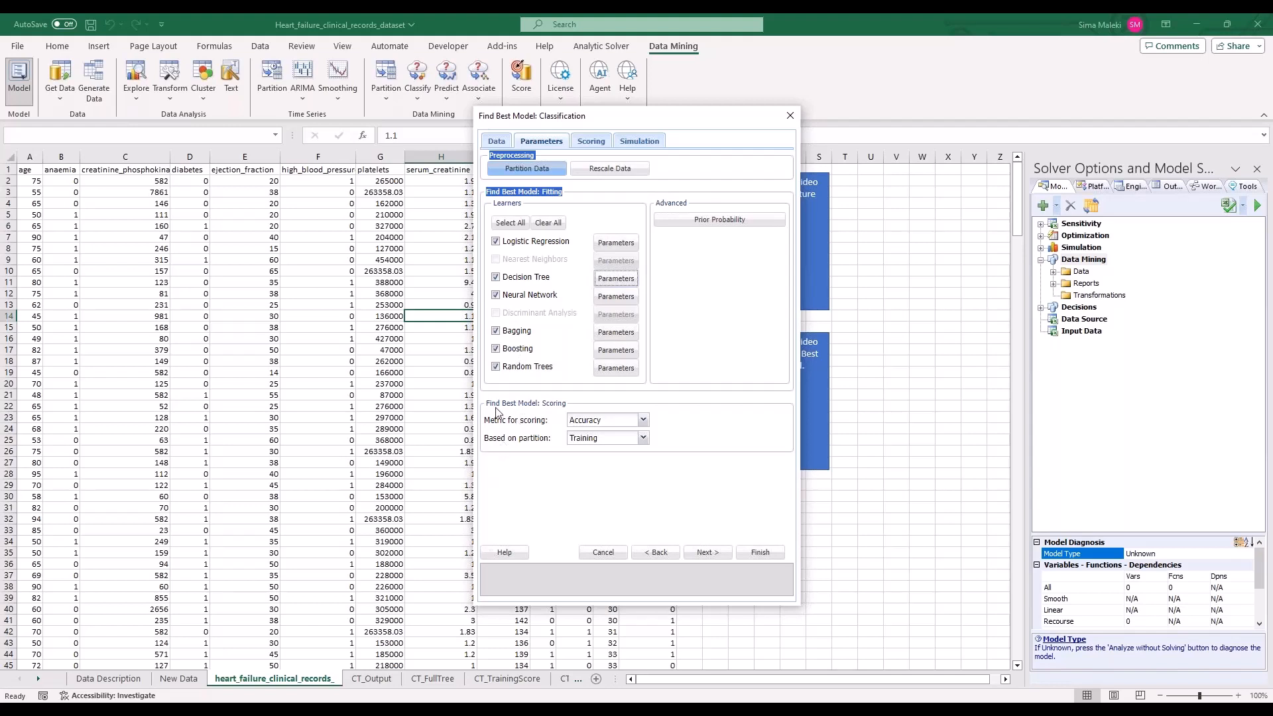
Review the available scoring metrics, keep Accuracy, and base the best-model scoring on the Validation partition.
{"action": "left_click_drag", "start_coordinate": [489, 403], "coordinate": [567, 403]}
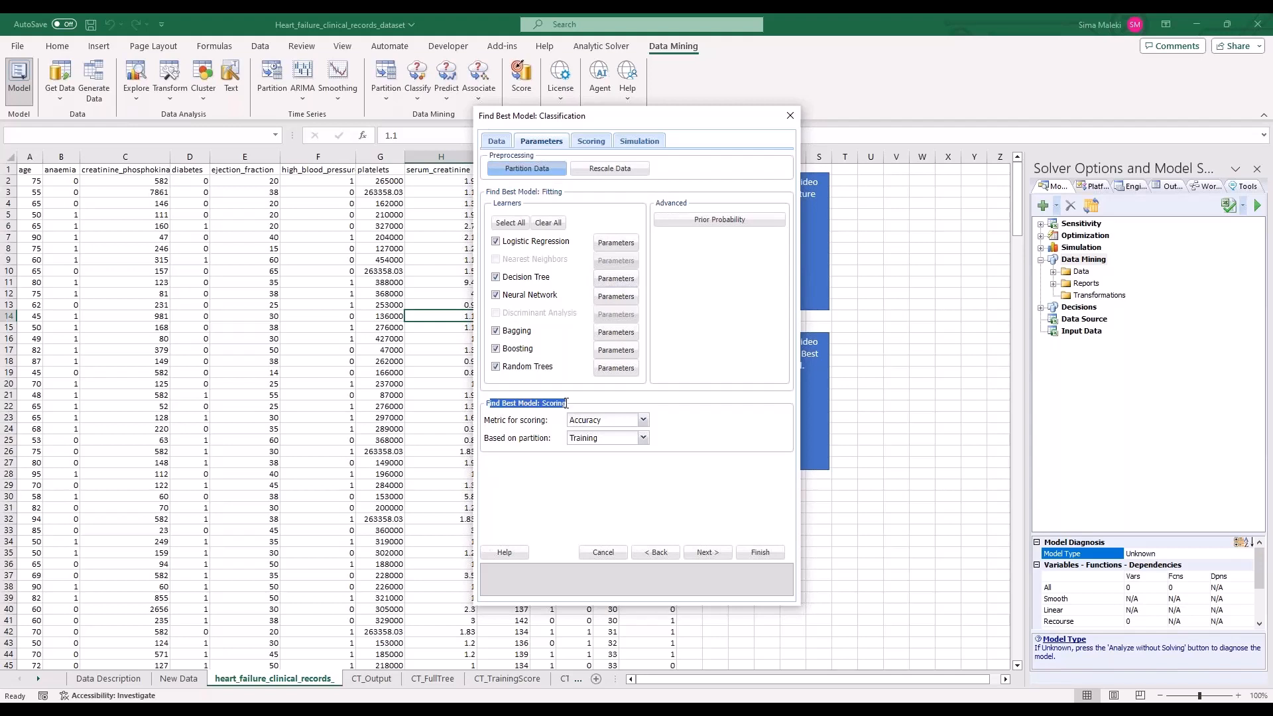
{"action": "left_click", "coordinate": [644, 420]}
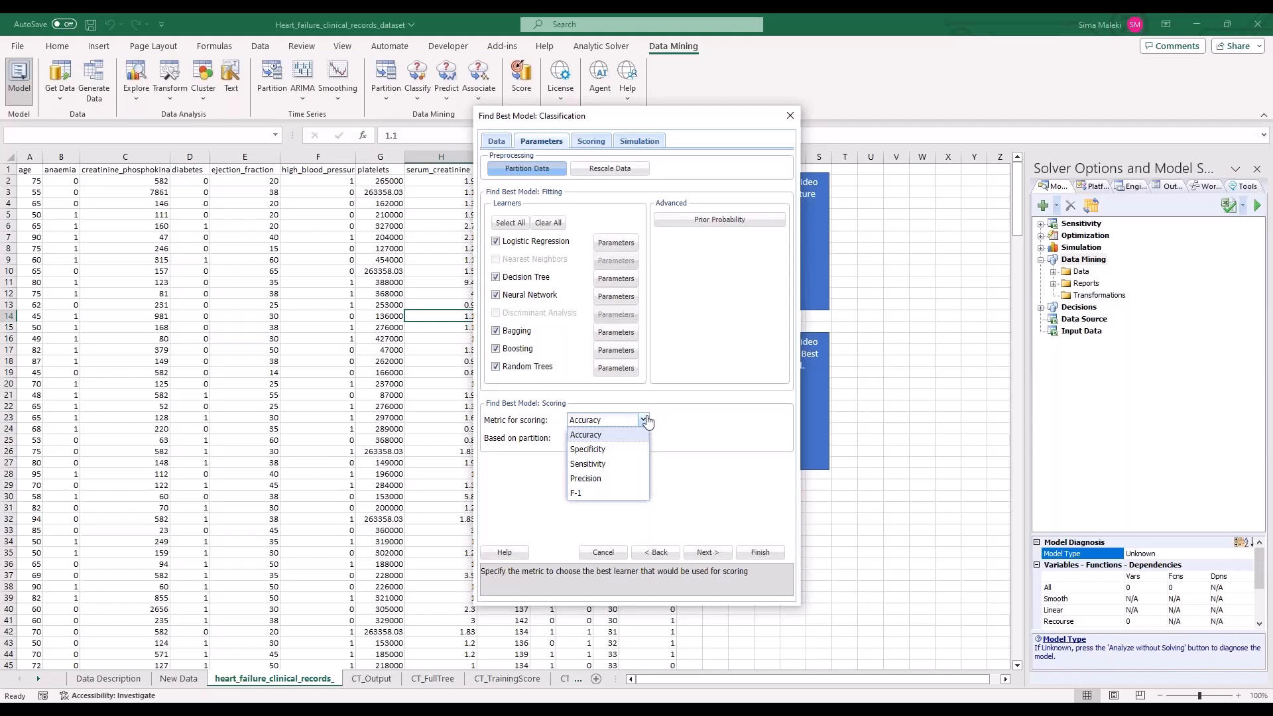
{"action": "left_click", "coordinate": [646, 421]}
{"action": "left_click", "coordinate": [643, 439]}
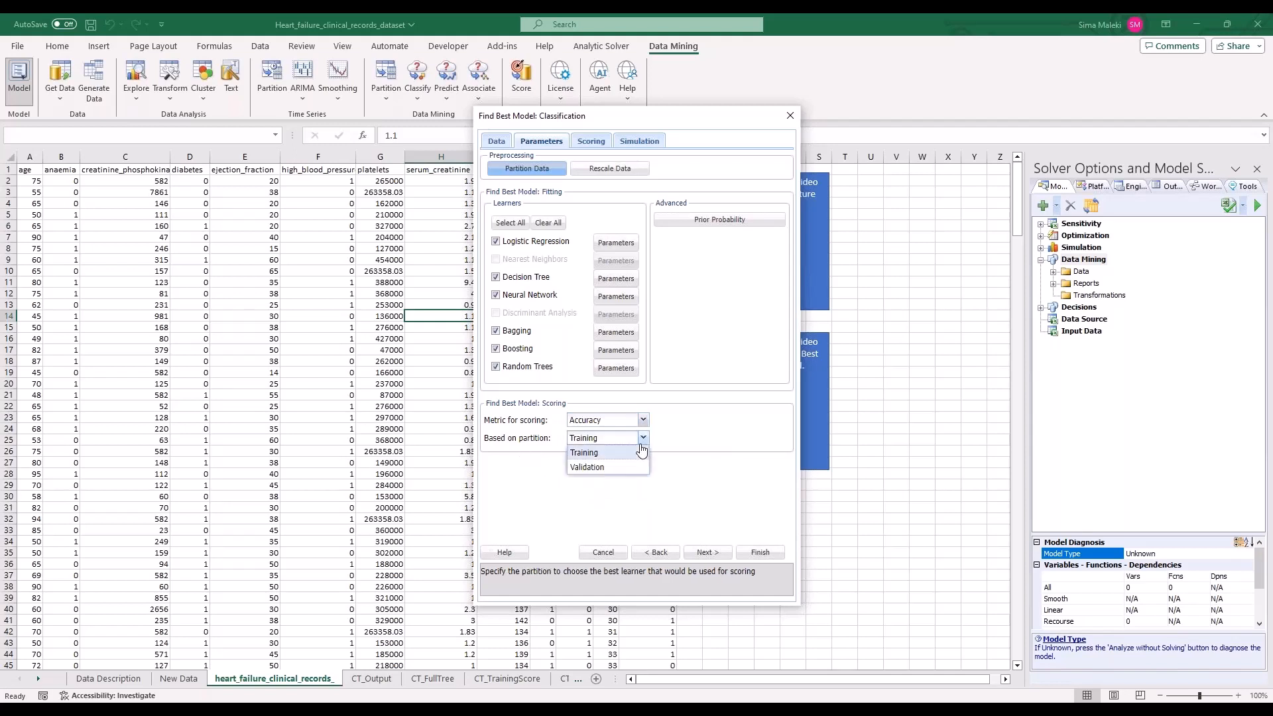
{"action": "left_click", "coordinate": [611, 468]}
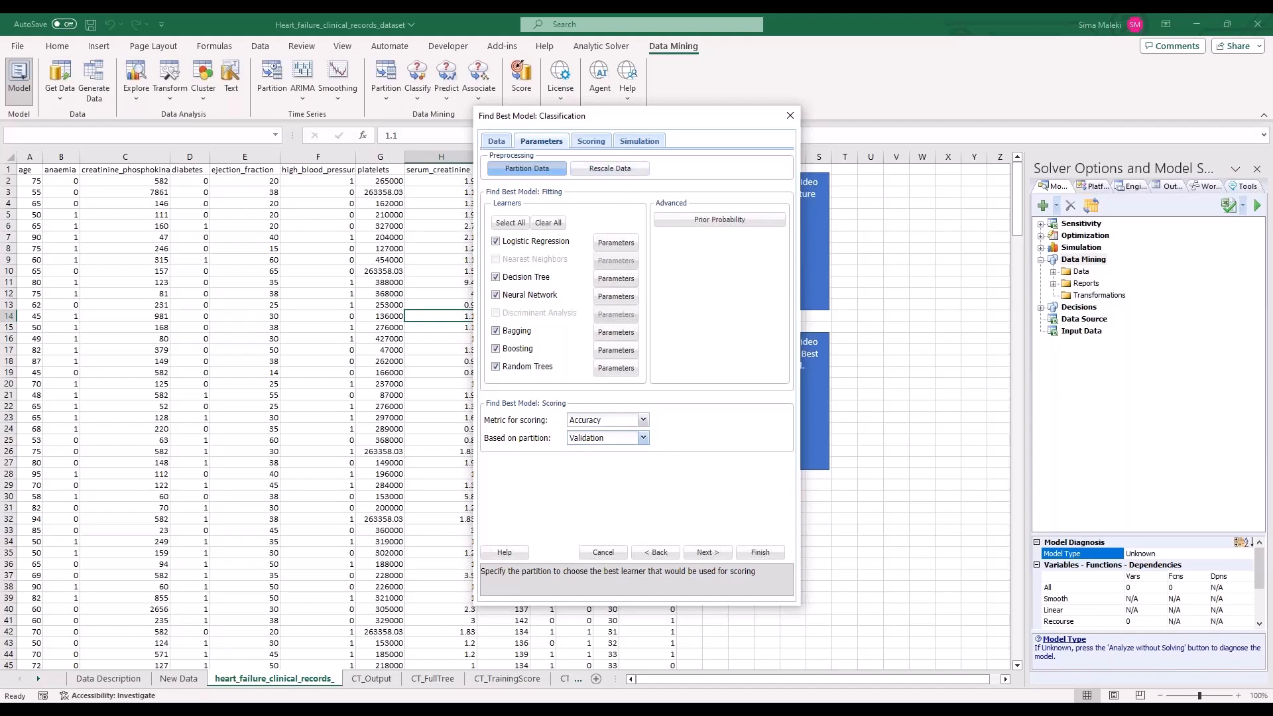
Include detailed reports for both training and validation data and run the Find Best Model classification.
{"action": "left_click", "coordinate": [591, 141]}
{"action": "left_click", "coordinate": [492, 169]}
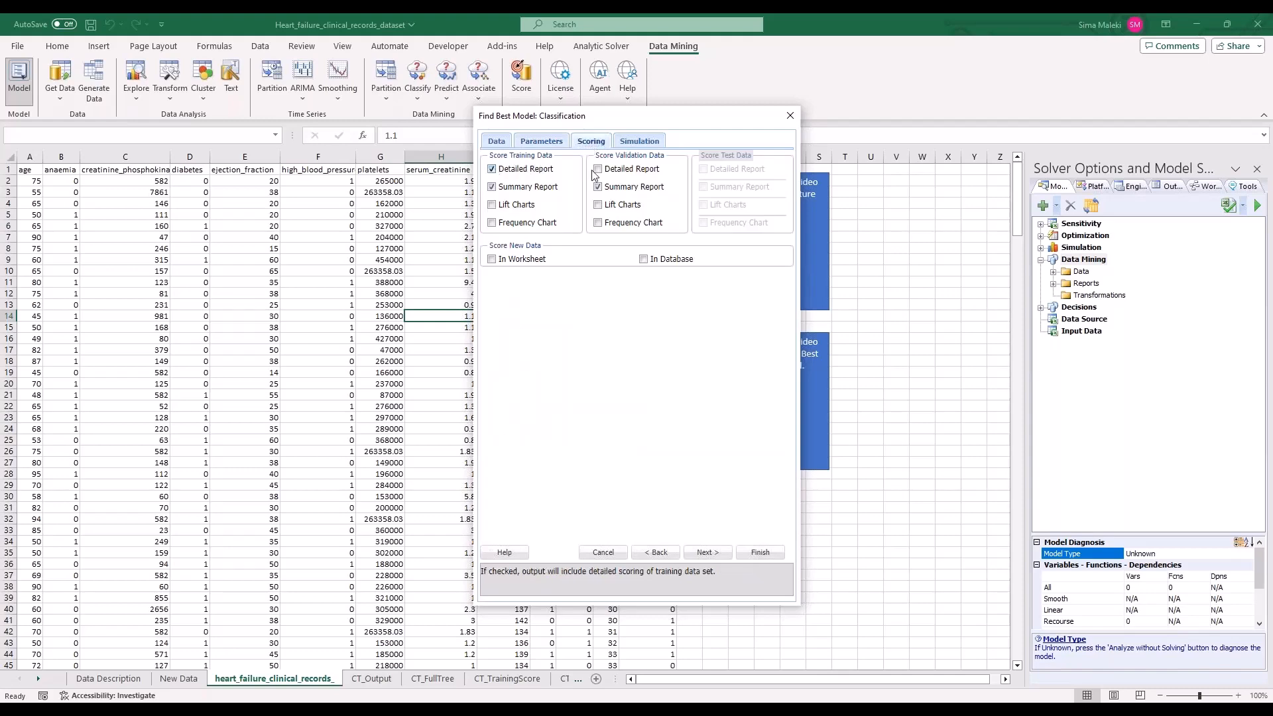
{"action": "left_click", "coordinate": [598, 169]}
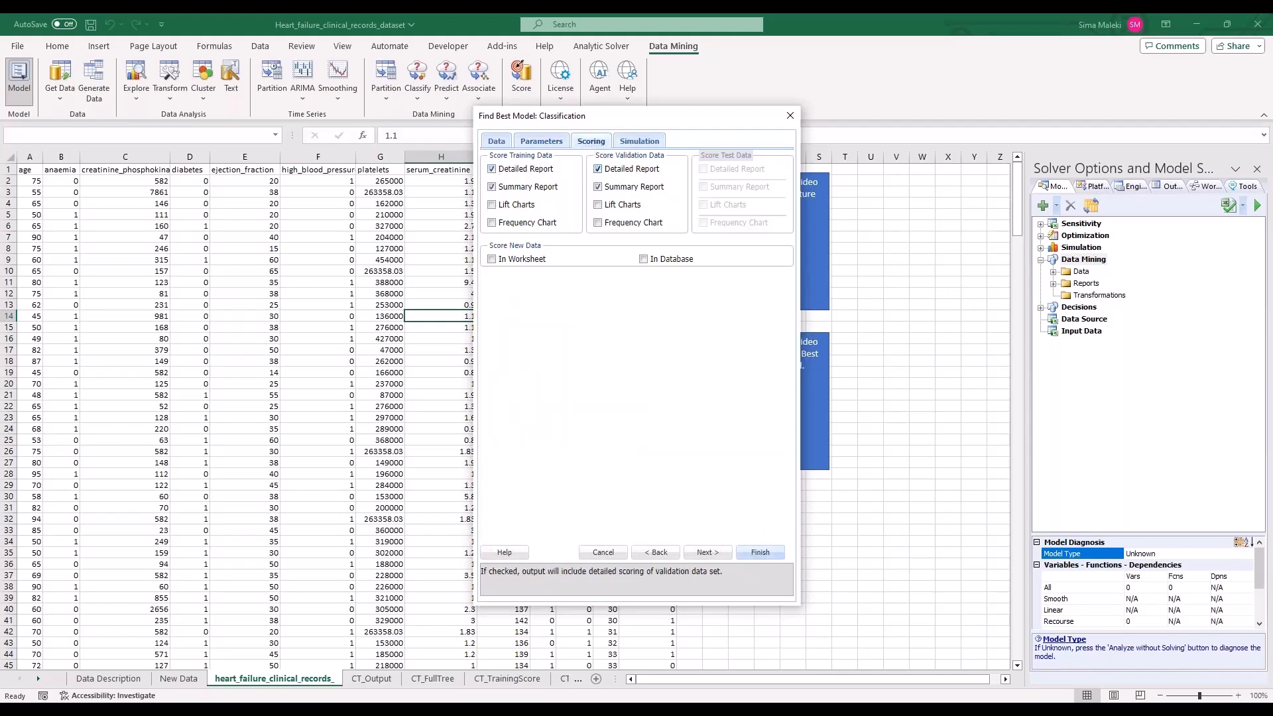
{"action": "left_click", "coordinate": [760, 552]}
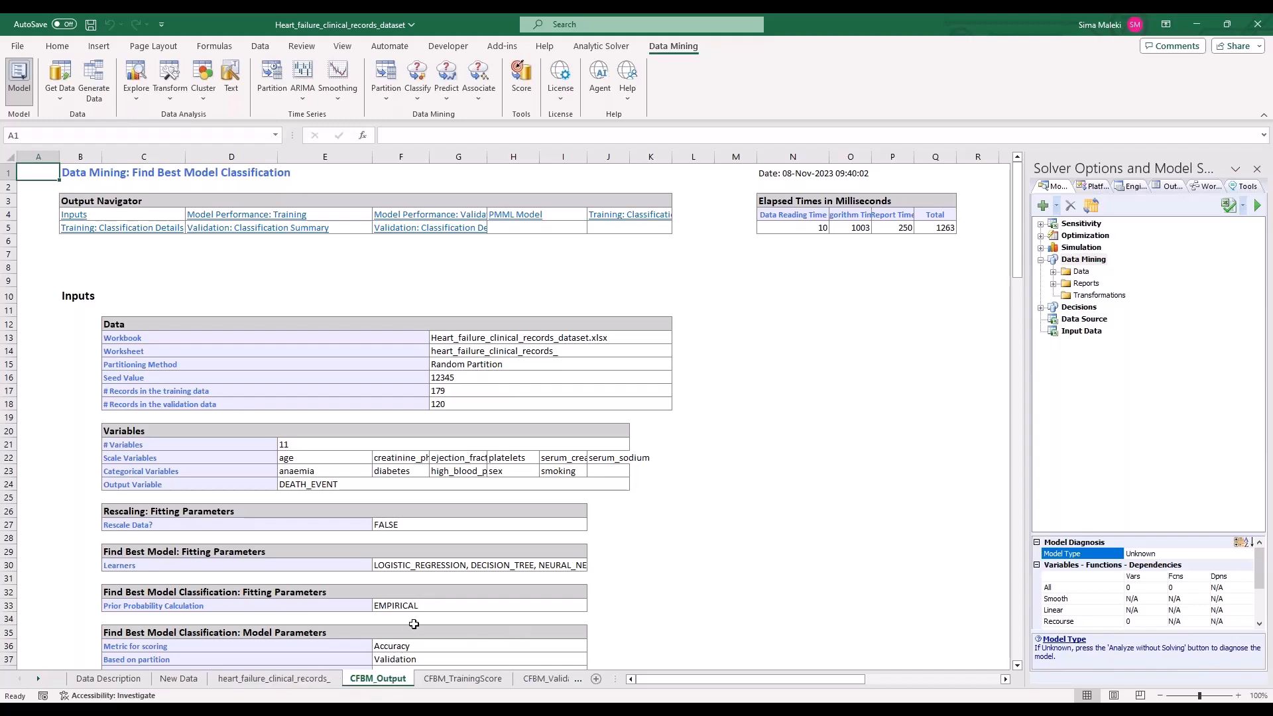
Examine the inputs and the training and validation performance tables on CFBM_Output, and open the CFBM_TrainingScore sheet.
{"action": "scroll", "coordinate": [436, 569], "scroll_direction": "down", "scroll_amount": 10}
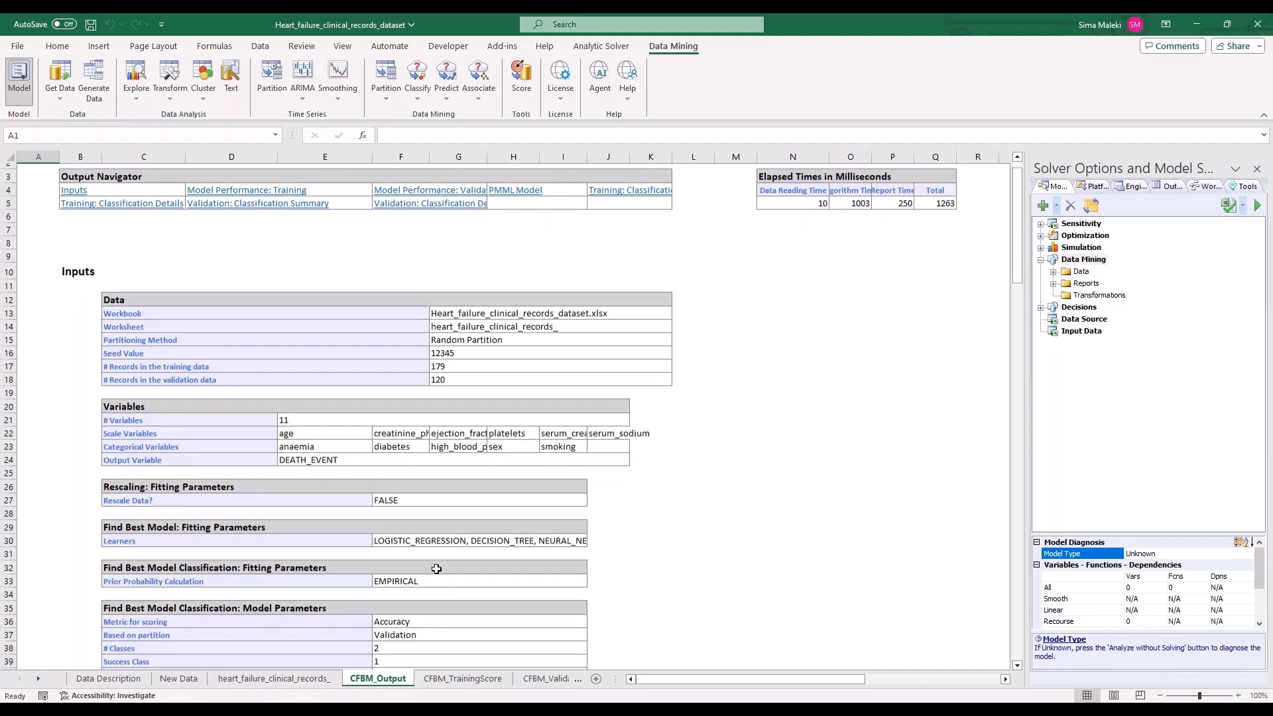
{"action": "scroll", "coordinate": [436, 569], "scroll_direction": "down", "scroll_amount": 19}
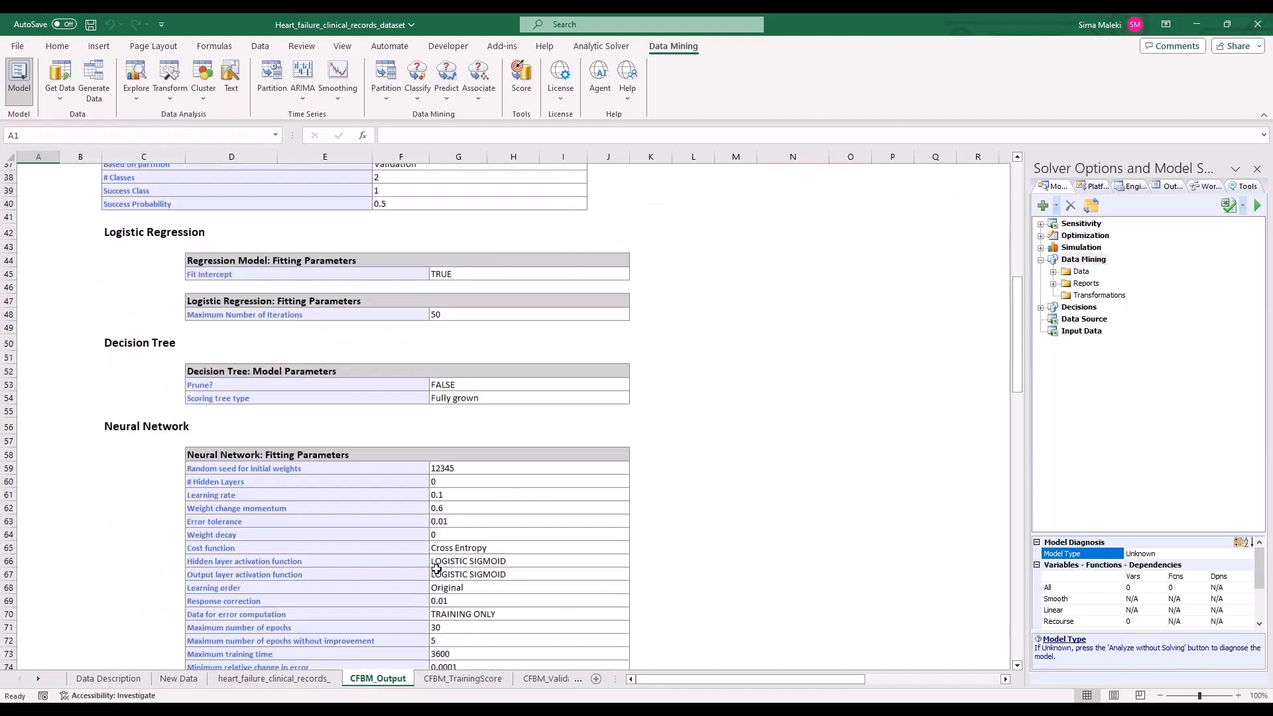
{"action": "scroll", "coordinate": [437, 569], "scroll_direction": "down", "scroll_amount": 9}
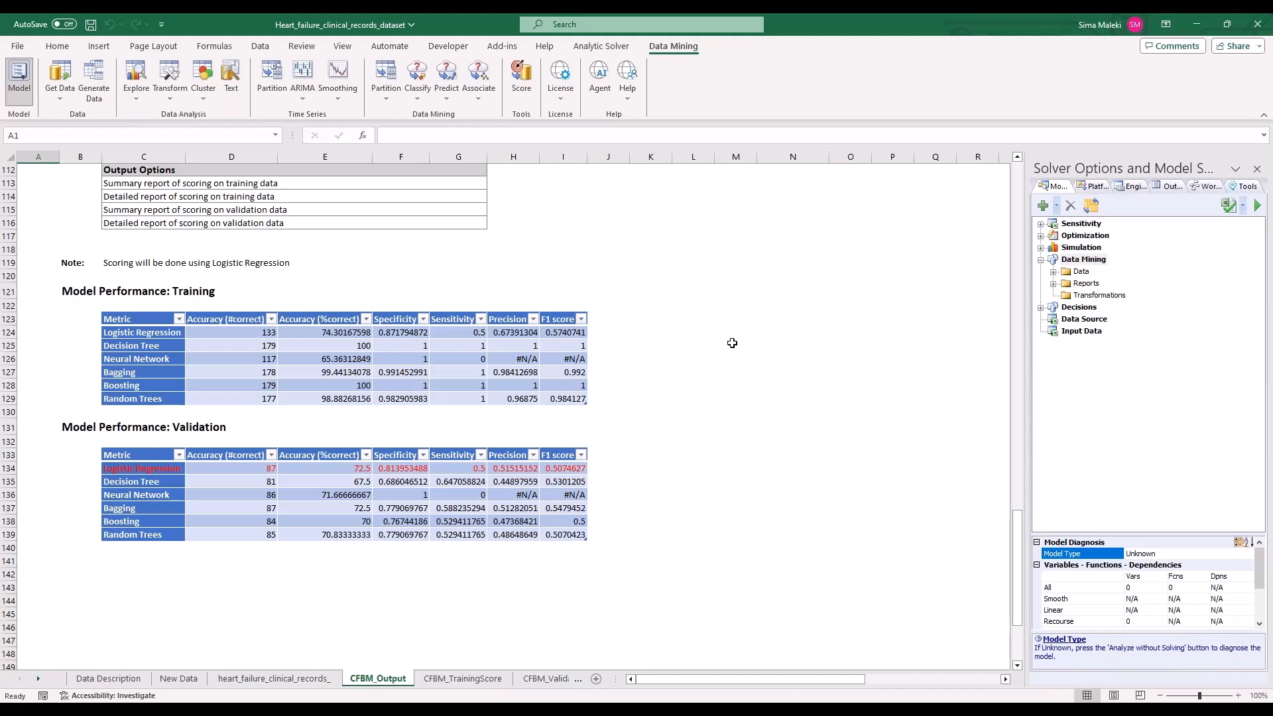
{"action": "left_click", "coordinate": [87, 469]}
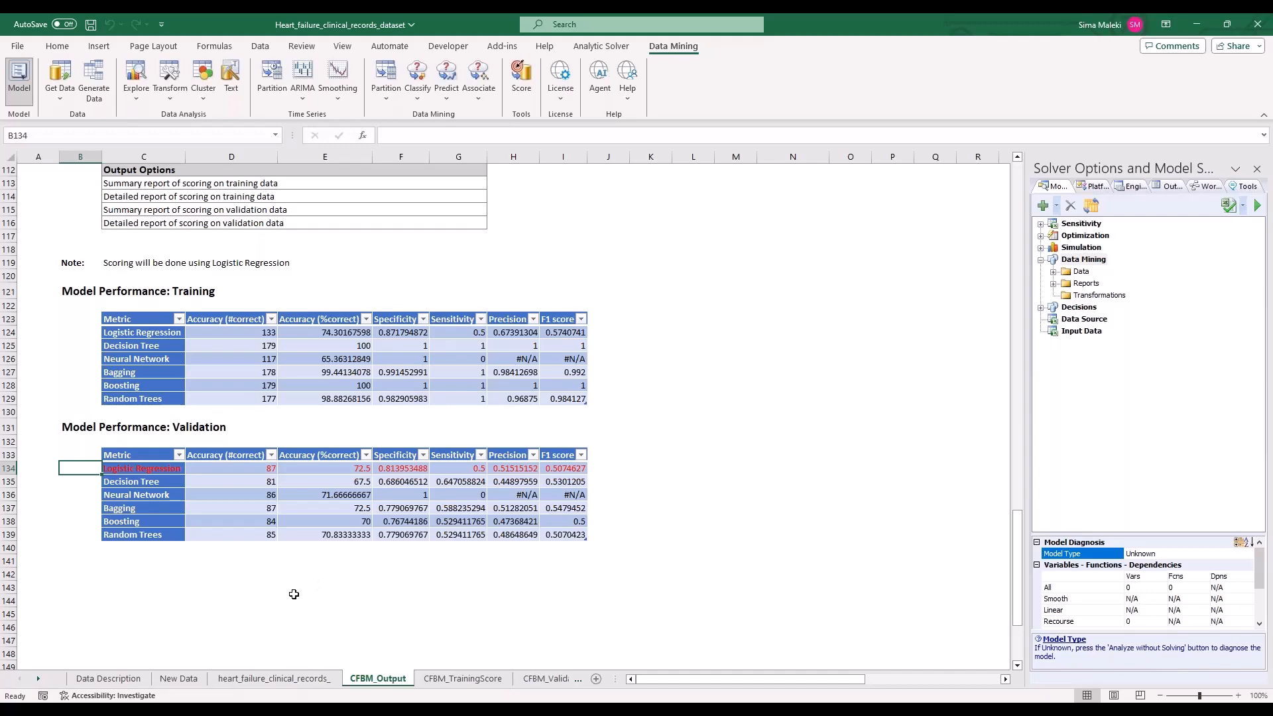
{"action": "left_click", "coordinate": [463, 678]}
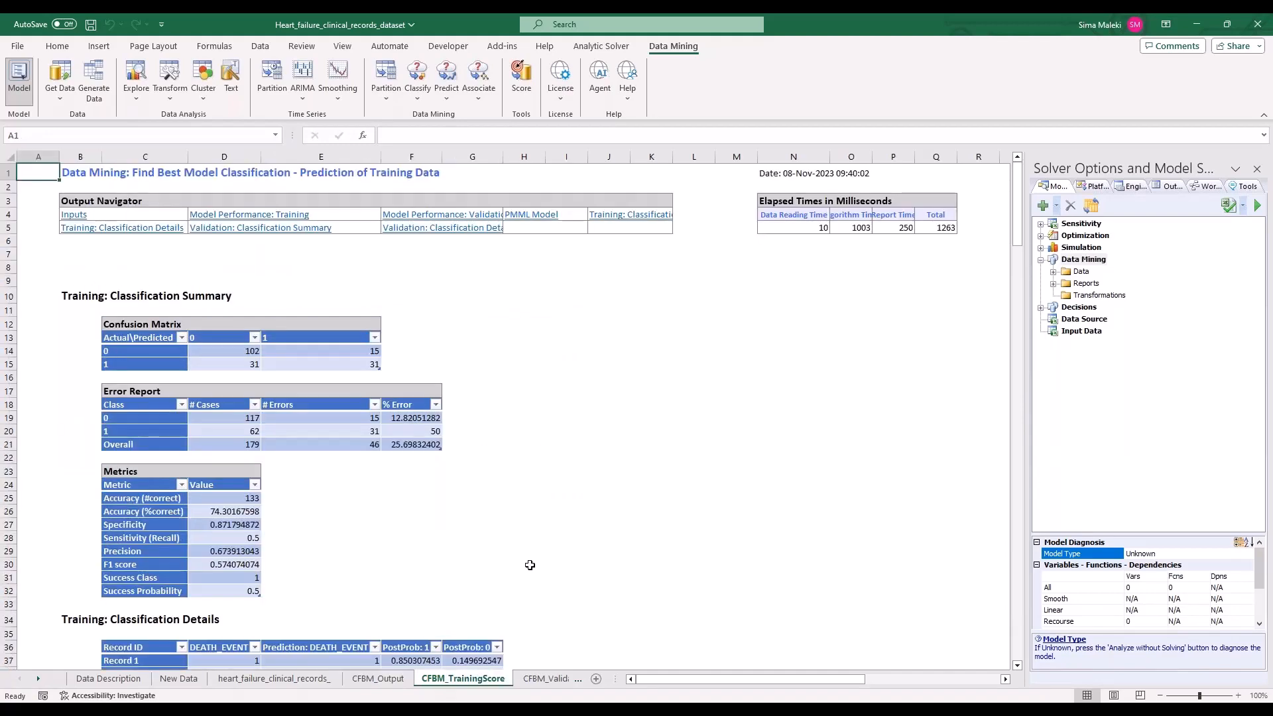
Examine the classification summary and record details on CFBM_TrainingScore, and the confusion matrix, error report and metrics on CFBM_ValidationScore.
{"action": "scroll", "coordinate": [530, 565], "scroll_direction": "down", "scroll_amount": 4}
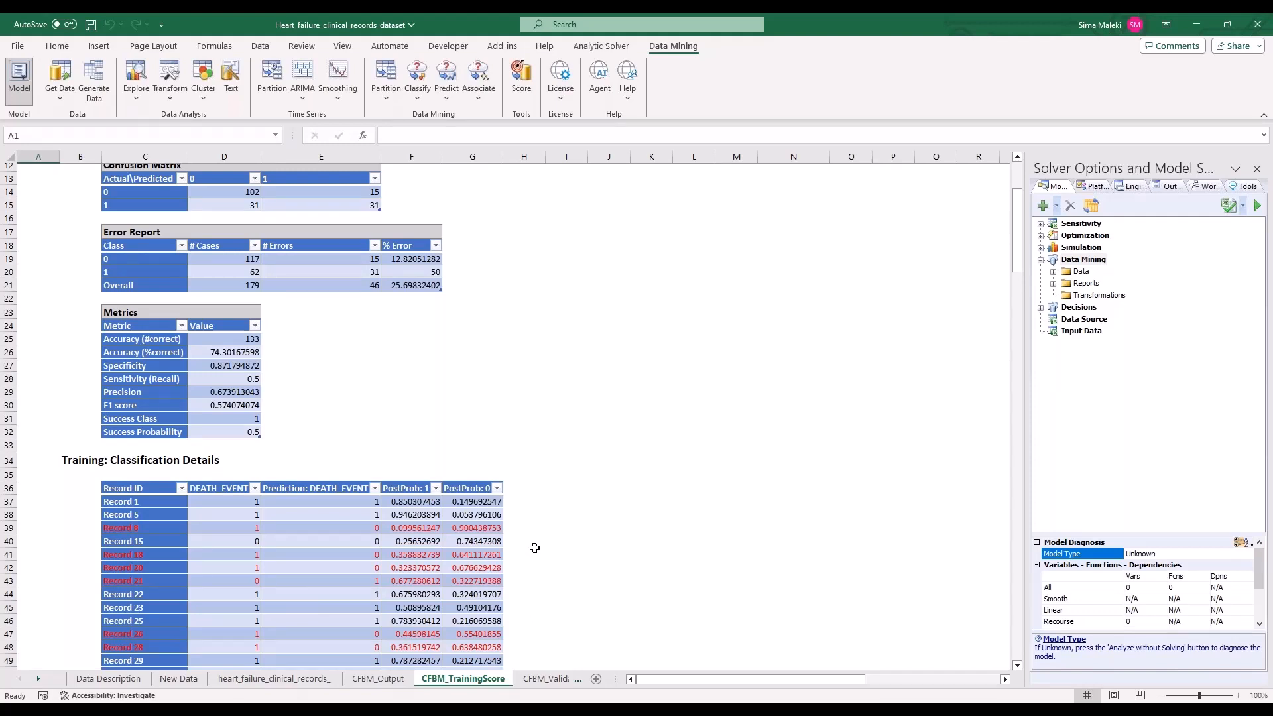
{"action": "scroll", "coordinate": [534, 548], "scroll_direction": "down", "scroll_amount": 1}
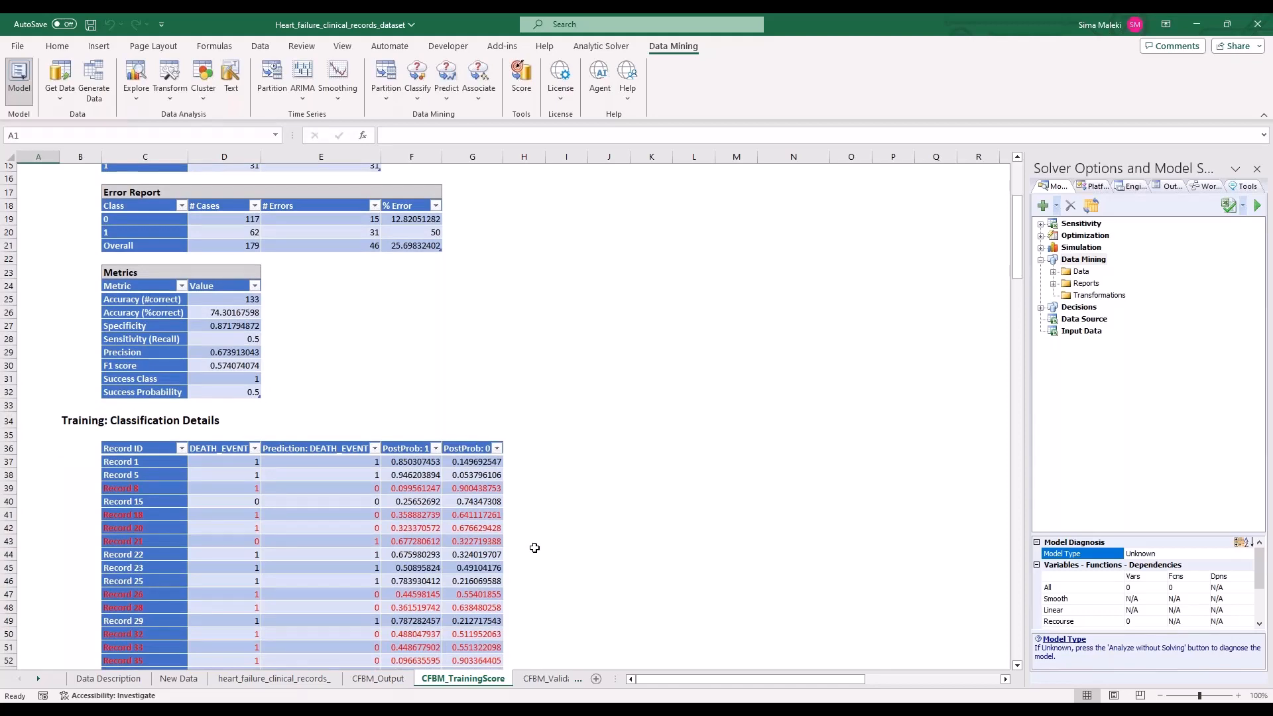
{"action": "left_click", "coordinate": [538, 679]}
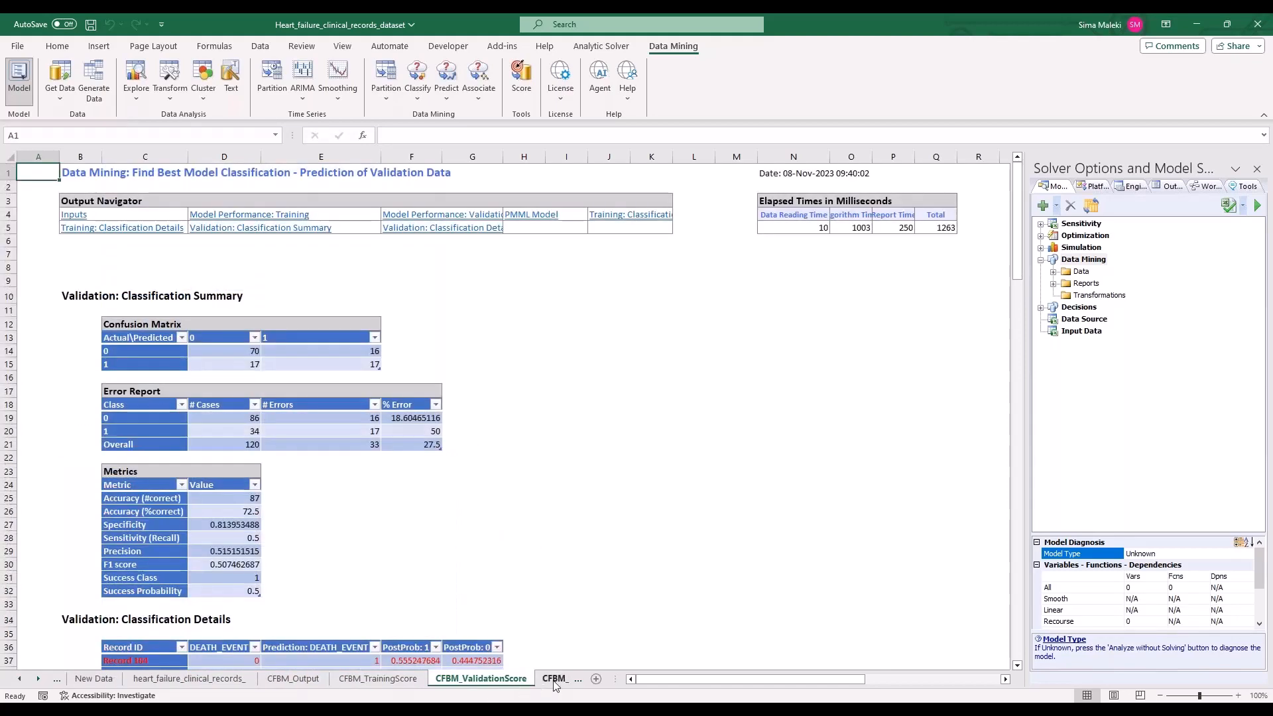
{"action": "left_click_drag", "start_coordinate": [535, 322], "coordinate": [132, 544]}
{"action": "left_click", "coordinate": [609, 485]}
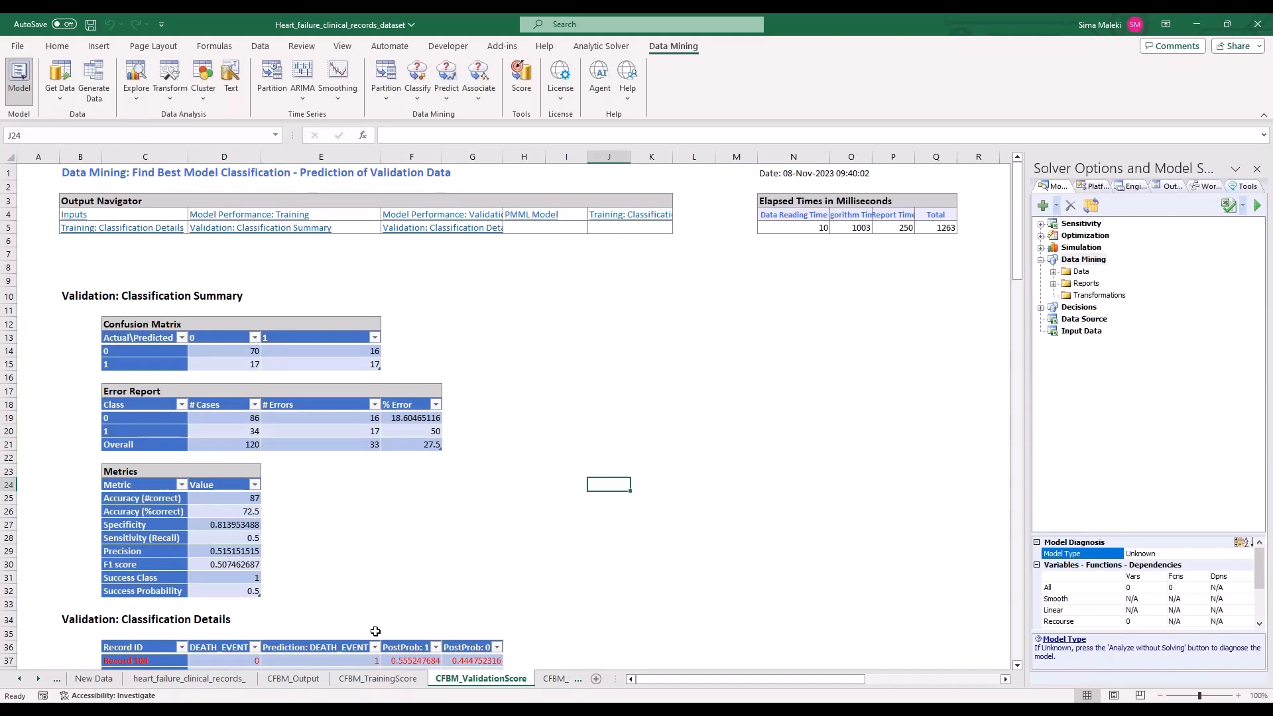
Check the overall error percentage in the training error report and open the stored PMML model of the best classifier.
{"action": "left_click", "coordinate": [382, 683]}
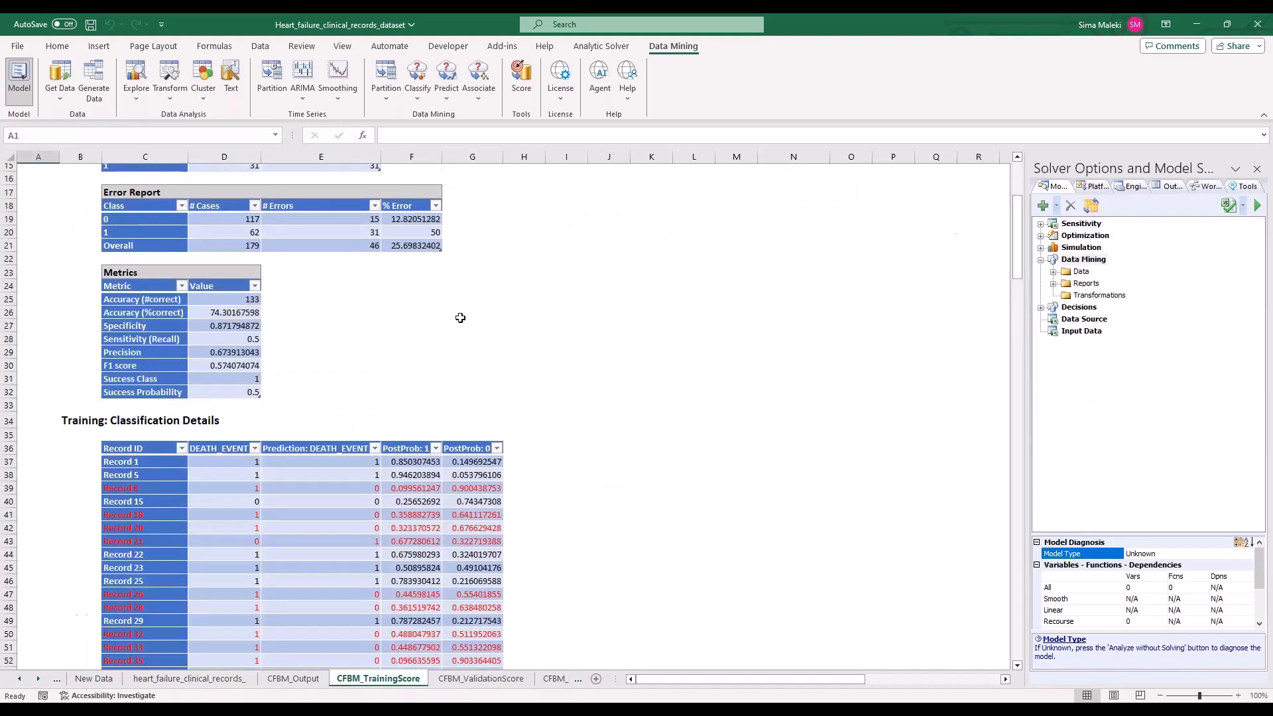
{"action": "scroll", "coordinate": [460, 318], "scroll_direction": "up", "scroll_amount": 4}
{"action": "left_click", "coordinate": [455, 432]}
{"action": "left_click", "coordinate": [407, 404]}
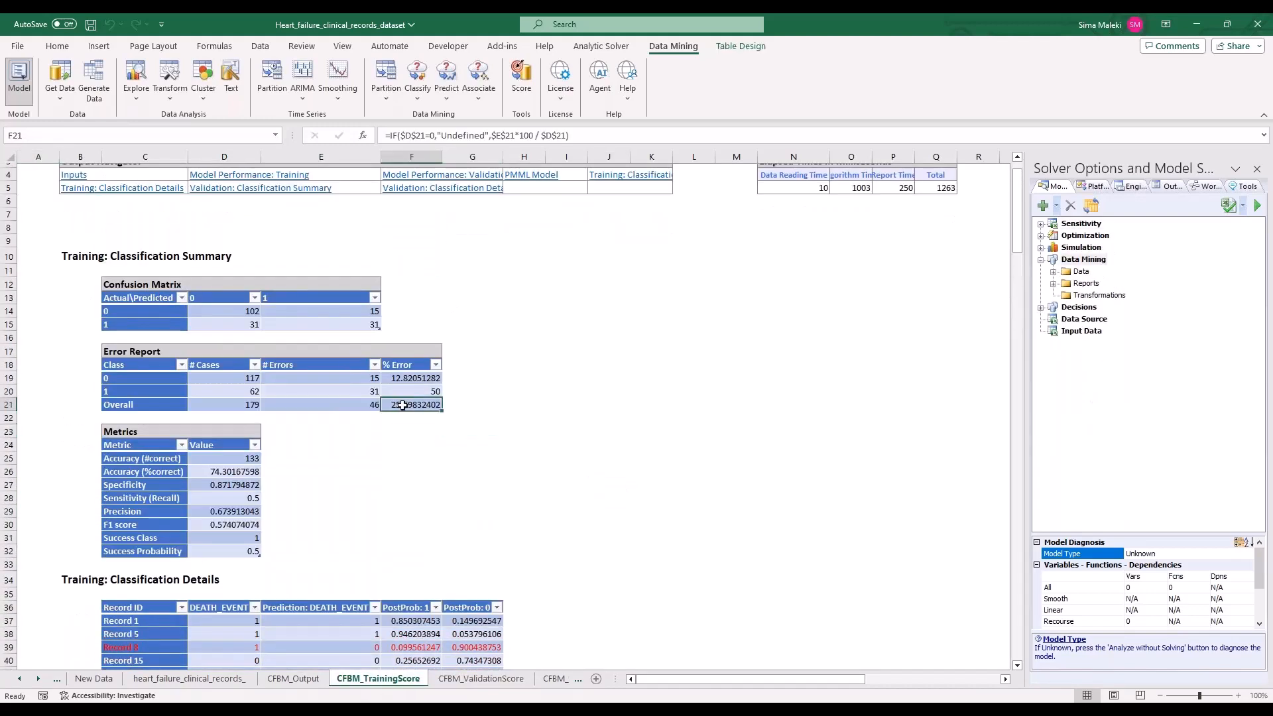
{"action": "left_click", "coordinate": [422, 473]}
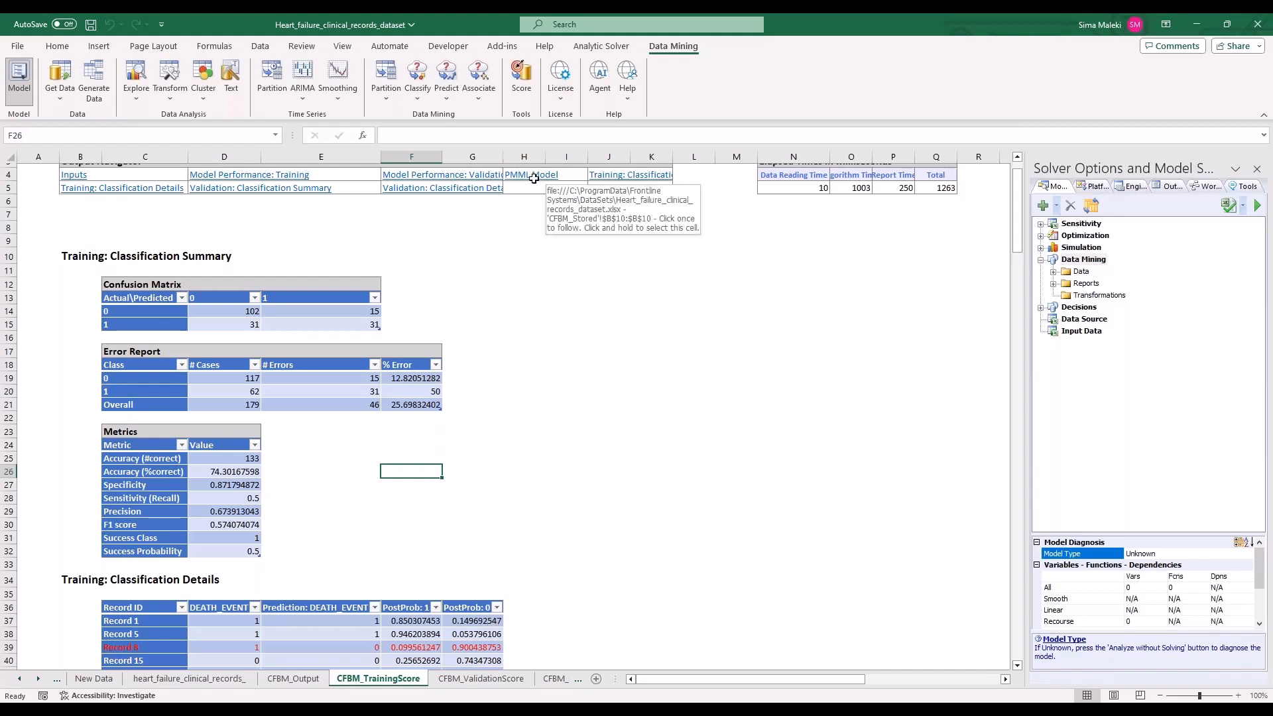
{"action": "left_click", "coordinate": [533, 178]}
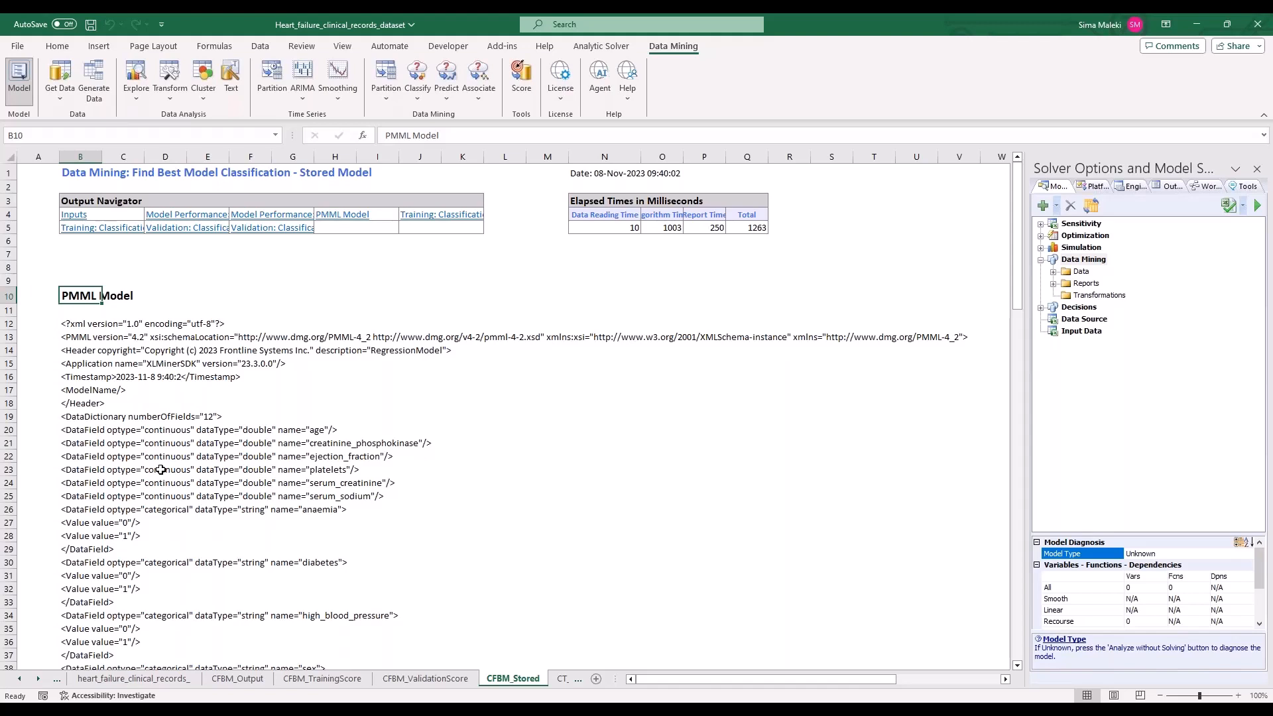
Browse the data mining example datasets in the Analytic Solver Help Center and open the Wine example workbook.
{"action": "left_click", "coordinate": [628, 79]}
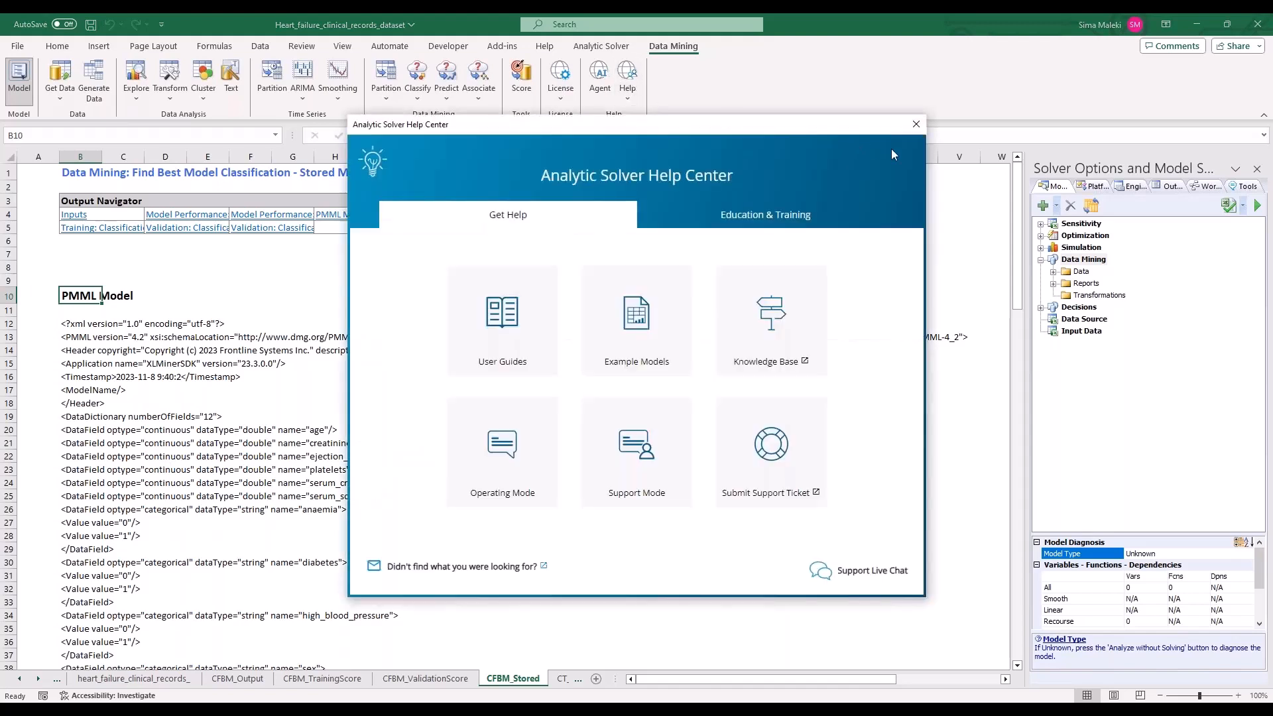
{"action": "left_click", "coordinate": [638, 332]}
{"action": "left_click", "coordinate": [547, 375]}
{"action": "scroll", "coordinate": [547, 375], "scroll_direction": "down", "scroll_amount": 5}
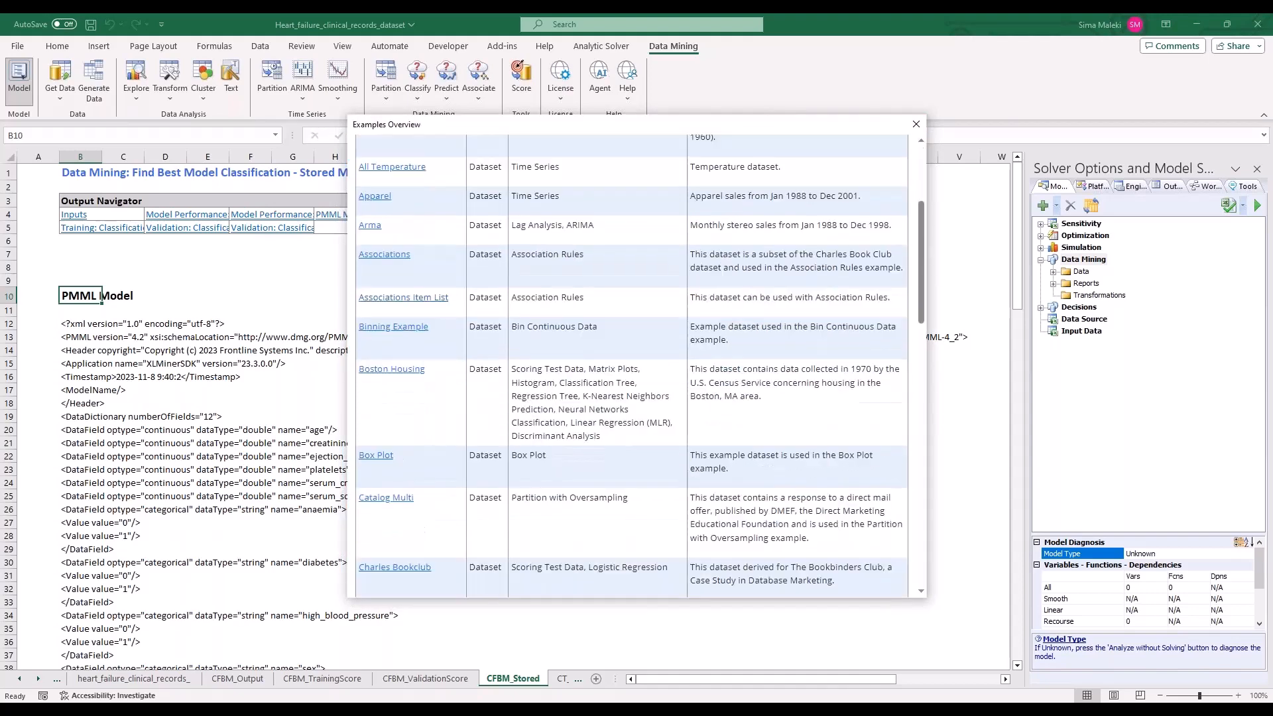
{"action": "scroll", "coordinate": [416, 481], "scroll_direction": "down", "scroll_amount": 10}
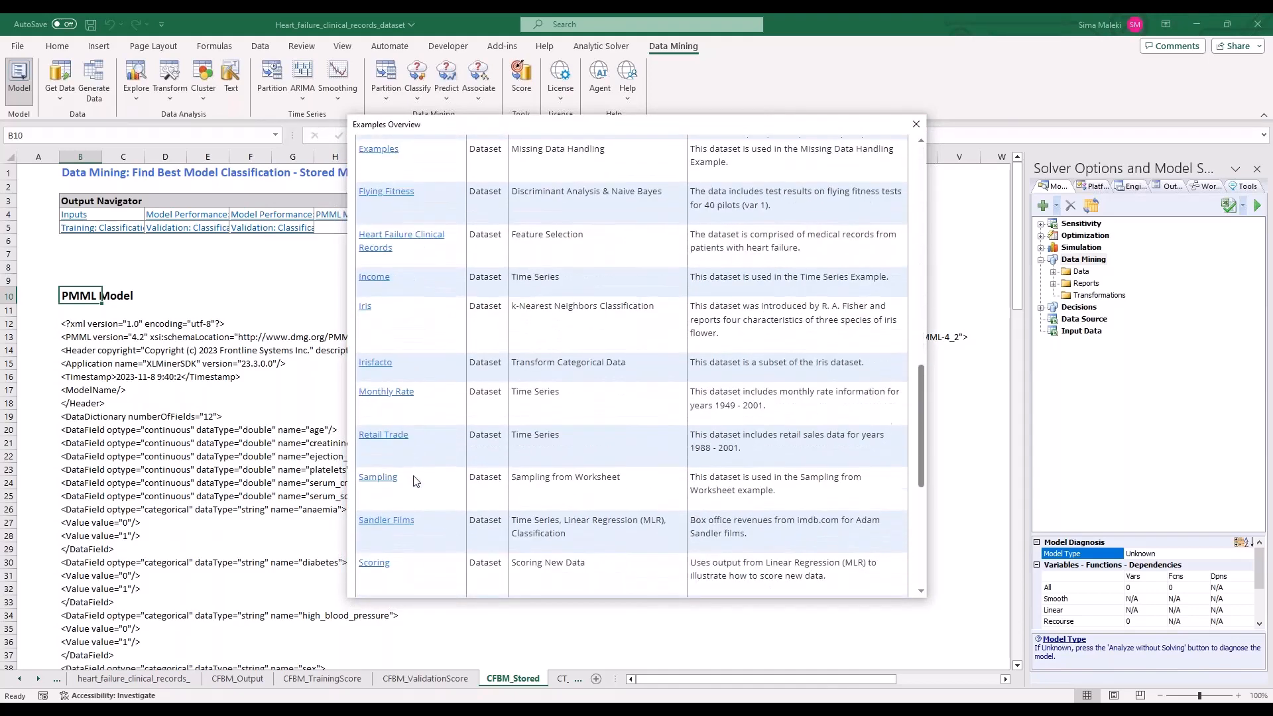
{"action": "scroll", "coordinate": [416, 481], "scroll_direction": "up", "scroll_amount": 12}
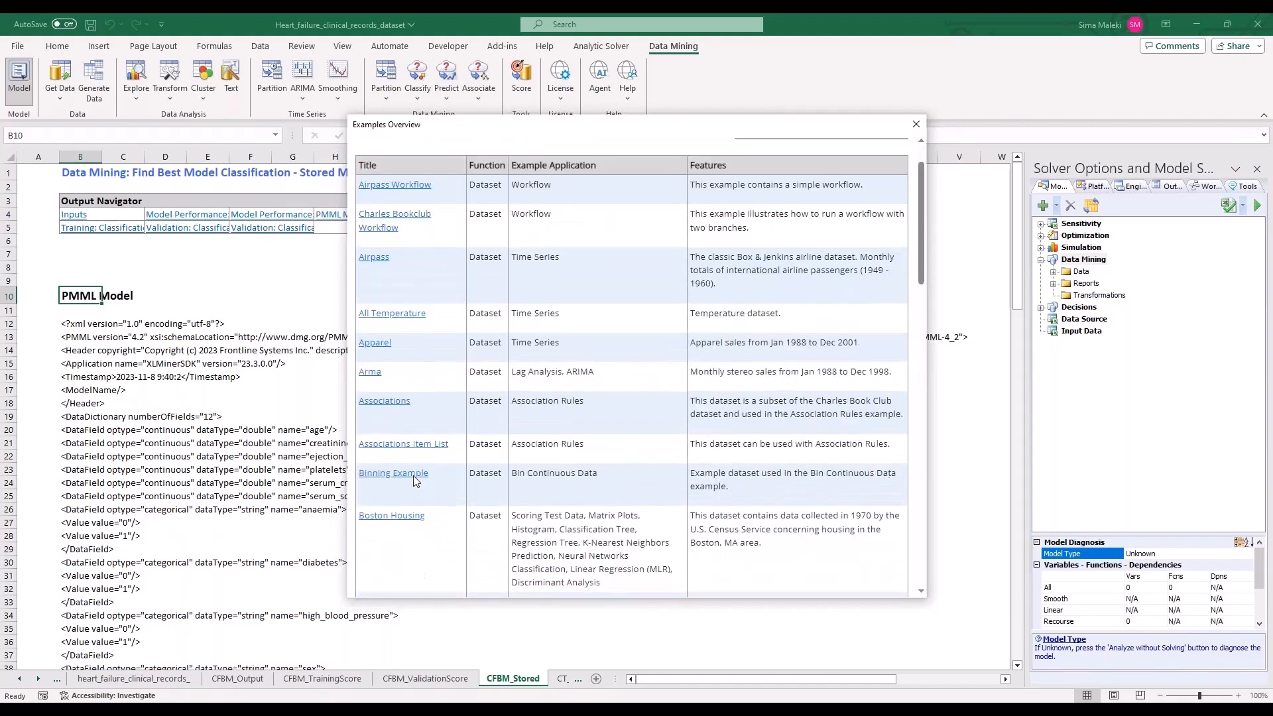
{"action": "scroll", "coordinate": [413, 476], "scroll_direction": "down", "scroll_amount": 15}
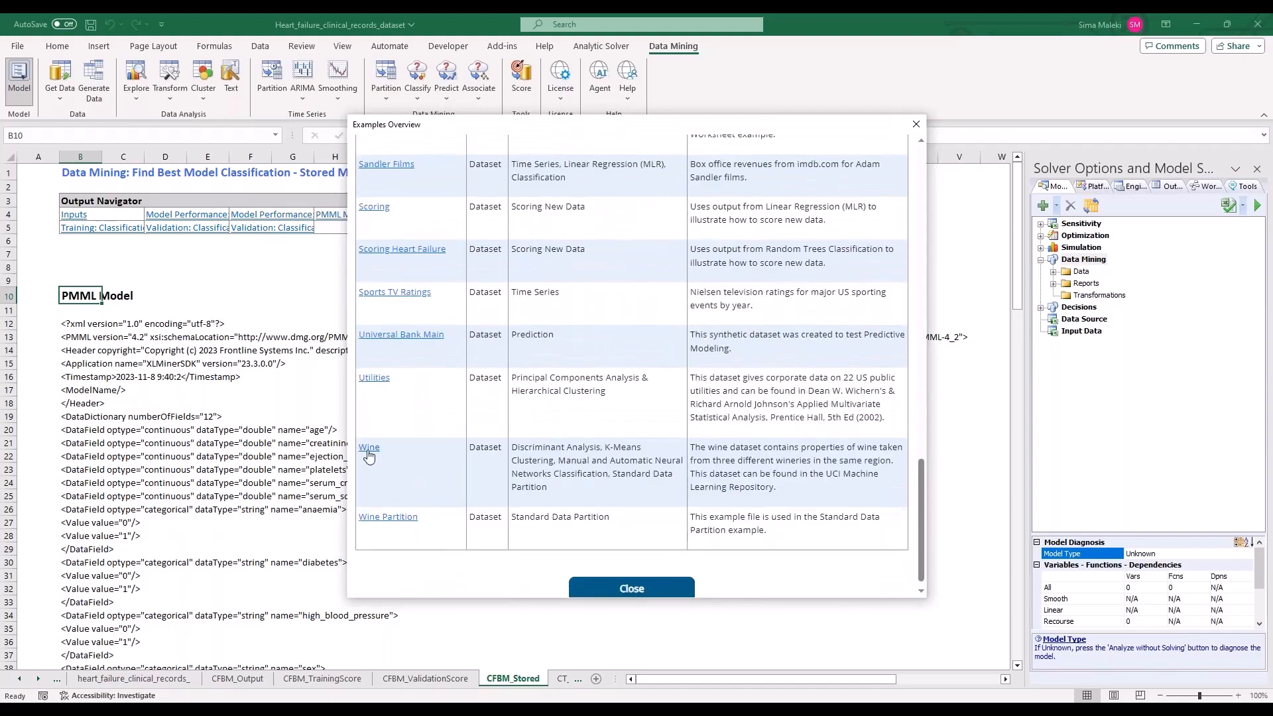
{"action": "left_click", "coordinate": [369, 449]}
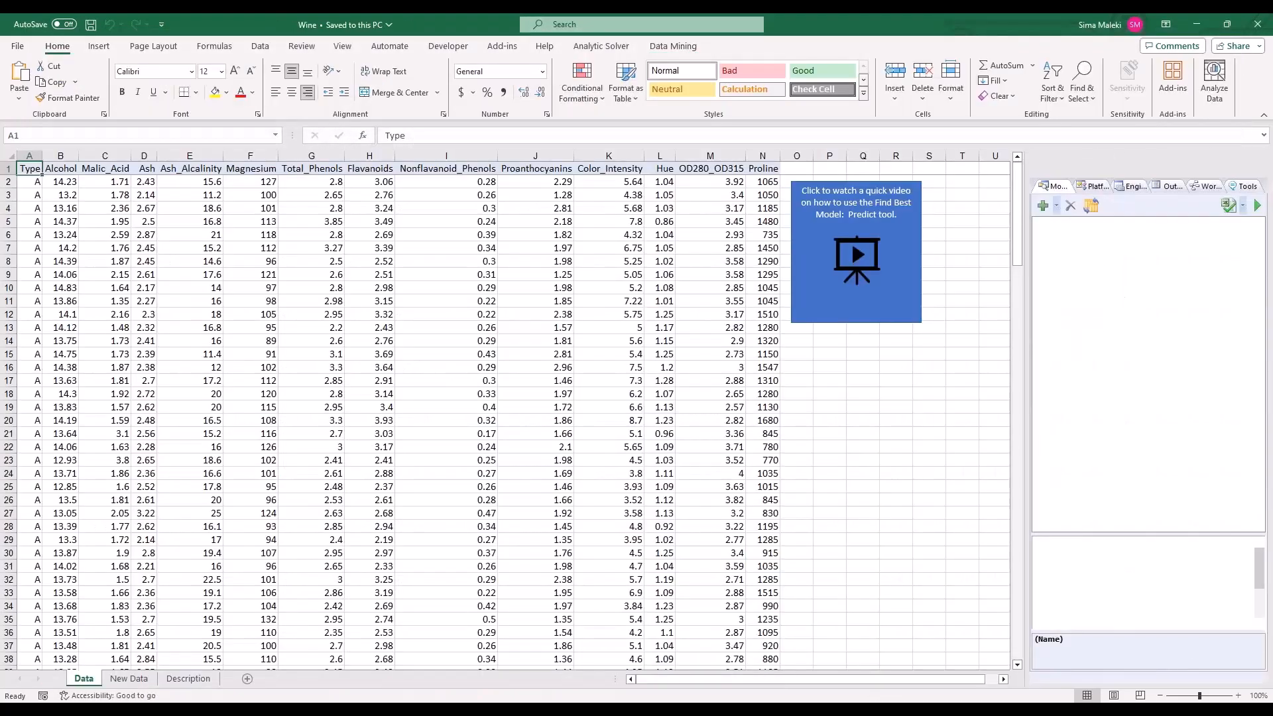
Widen the Solver Options and Model Specifications pane beside the Wine data and show its Data Mining workflow view.
{"action": "left_click", "coordinate": [401, 368]}
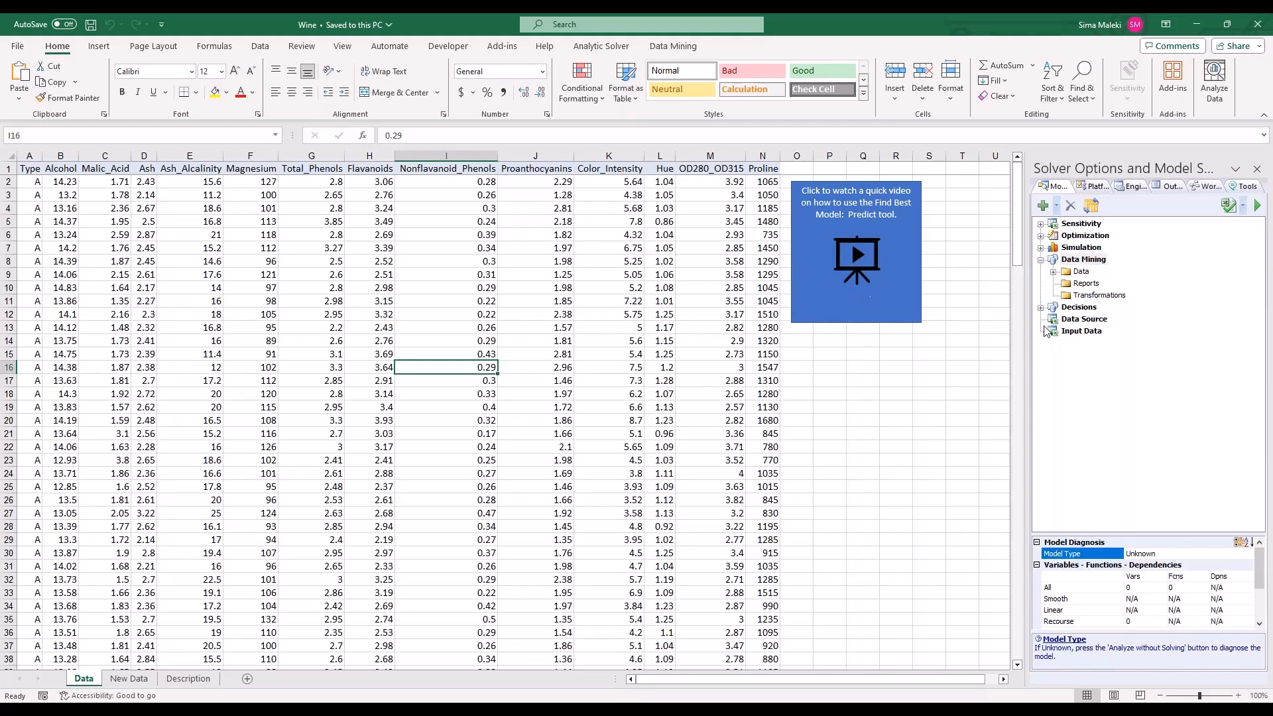
{"action": "left_click_drag", "start_coordinate": [1022, 343], "coordinate": [690, 372]}
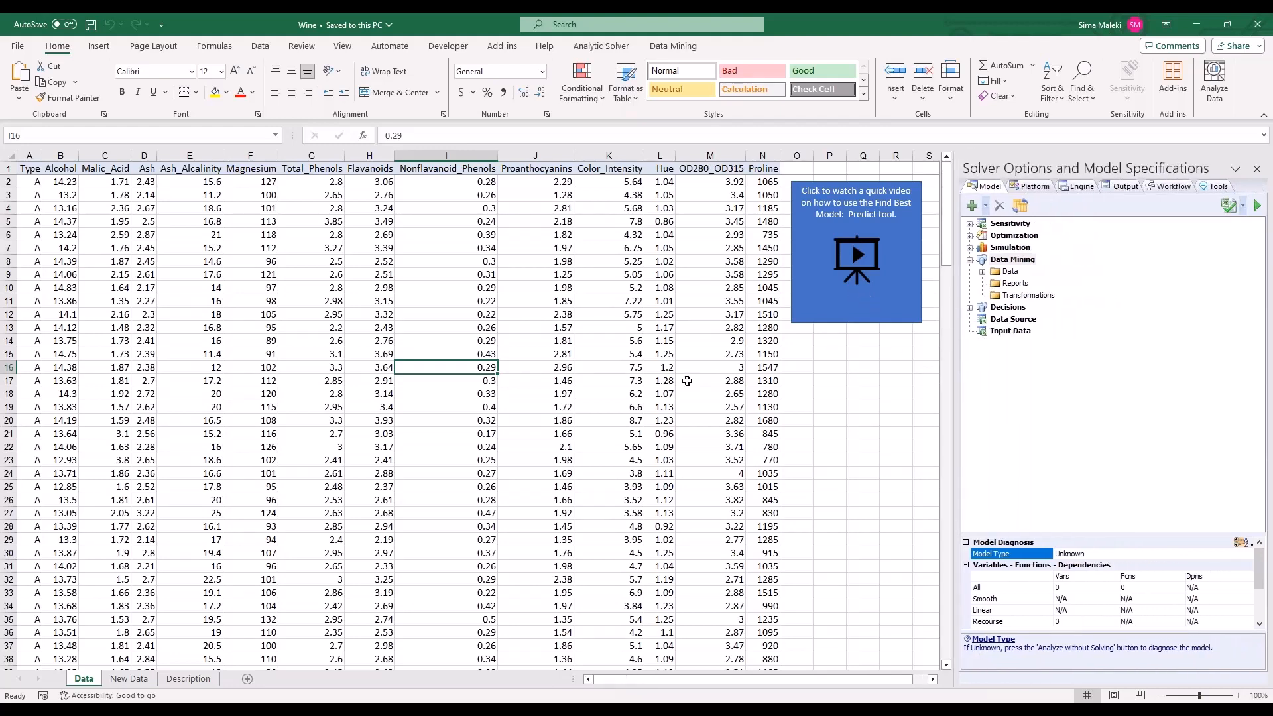
{"action": "left_click", "coordinate": [654, 48]}
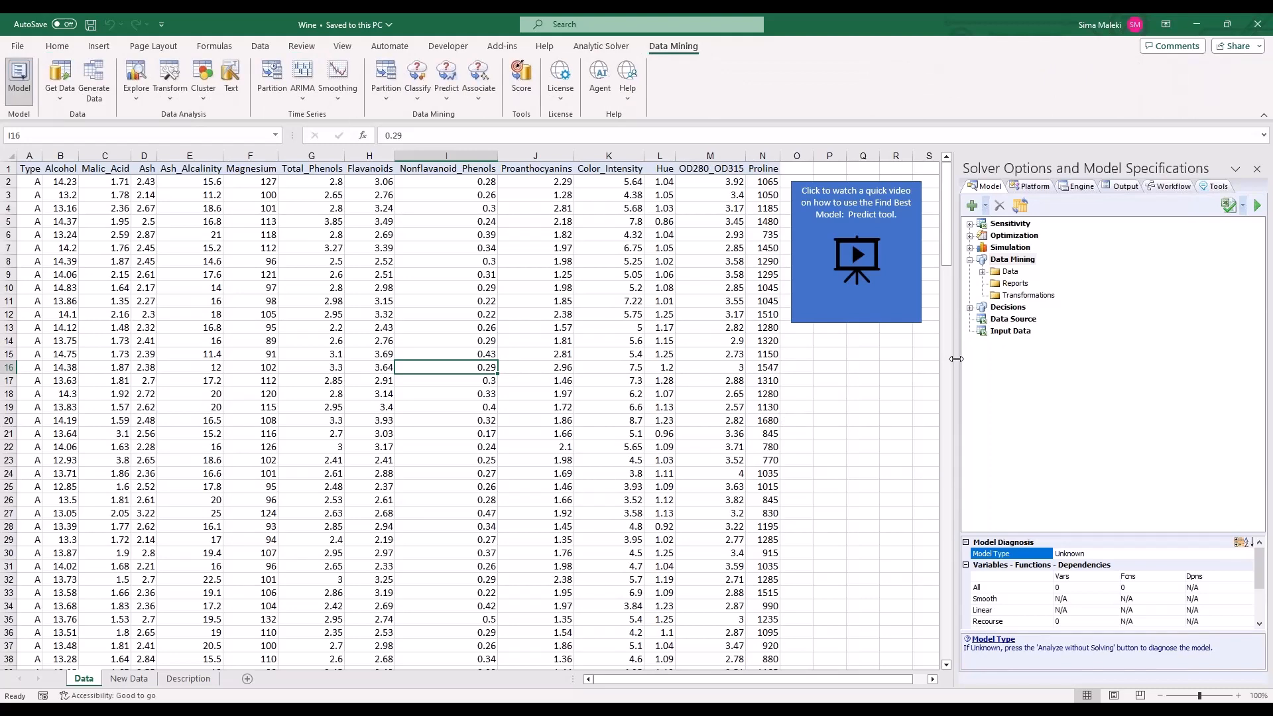
{"action": "left_click_drag", "start_coordinate": [955, 360], "coordinate": [912, 359]}
{"action": "key", "text": "ctrl+2"}
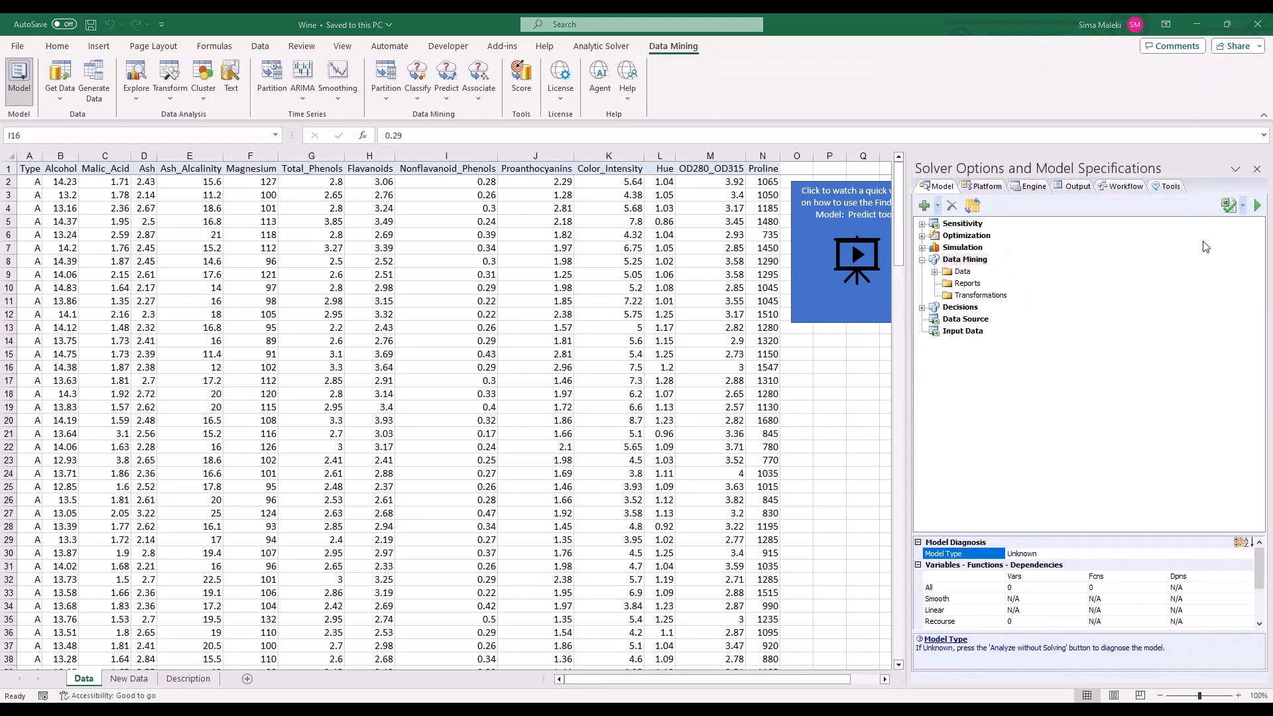
{"action": "mouse_move", "coordinate": [1068, 105]}
{"action": "left_mouse_down"}
{"action": "mouse_move", "coordinate": [1126, 146]}
{"action": "mouse_move", "coordinate": [1111, 178]}
{"action": "left_mouse_up"}
{"action": "left_click_drag", "start_coordinate": [1090, 162], "coordinate": [1111, 177]}
{"action": "left_click", "coordinate": [1119, 188]}
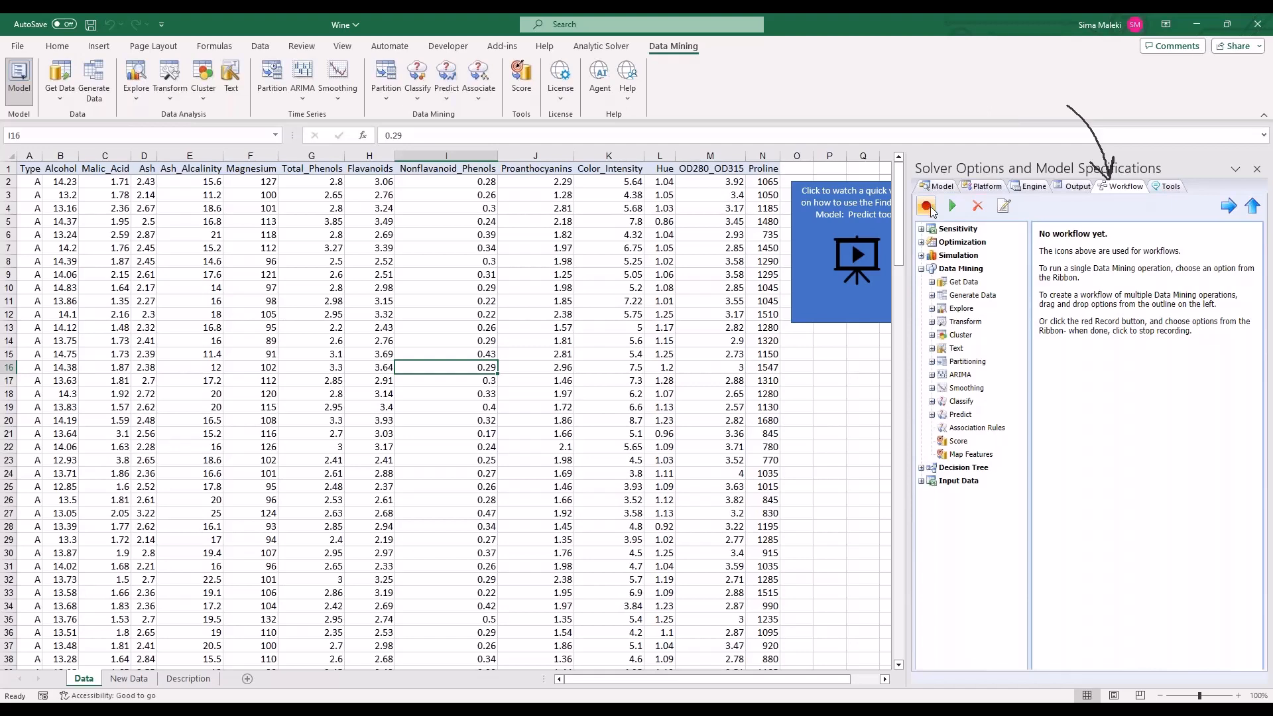
Add a new data source node to the workflow from the Data worksheet range $A$1:$N$179, with all variables from Type to Proline selected.
{"action": "left_click", "coordinate": [661, 421]}
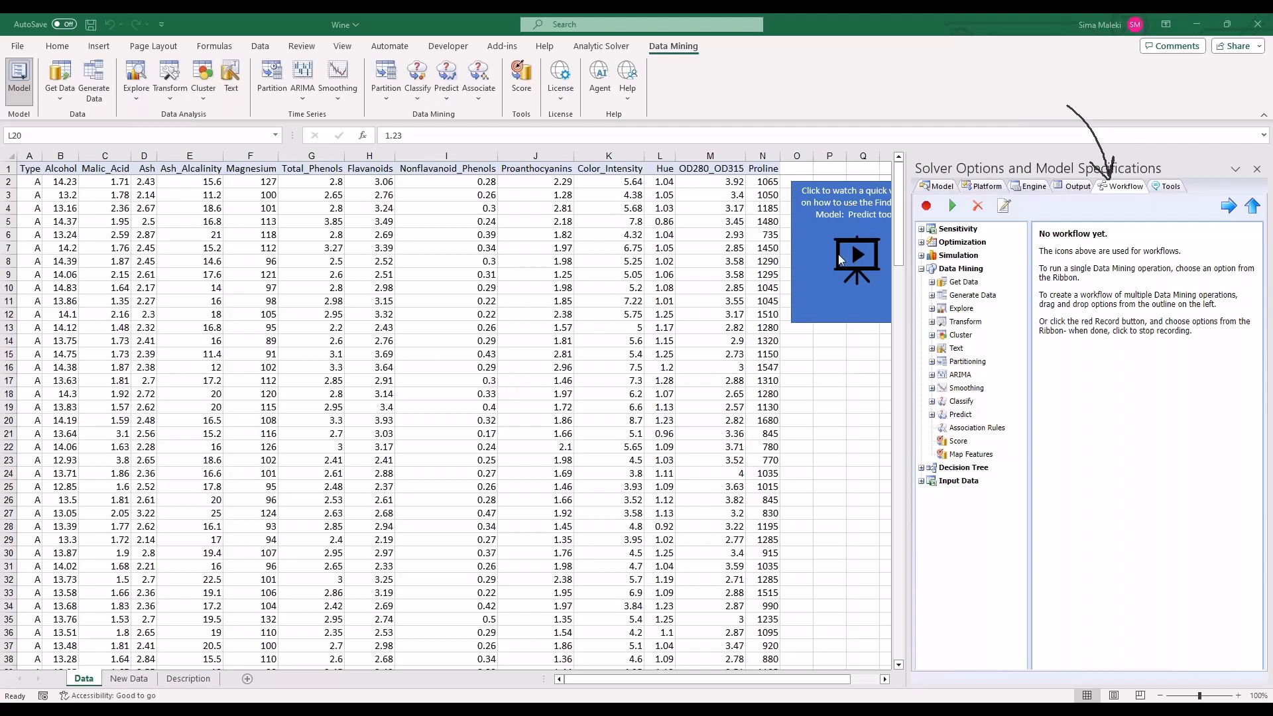
{"action": "left_click", "coordinate": [932, 283]}
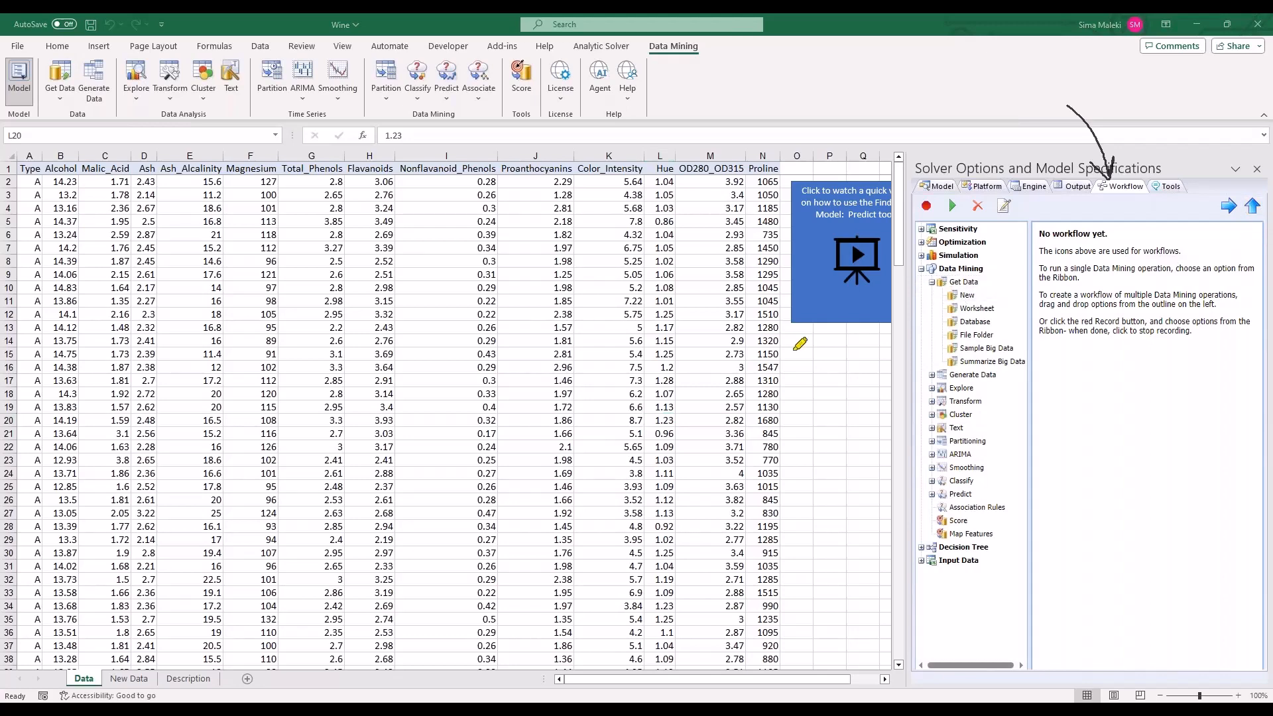
{"action": "mouse_move", "coordinate": [792, 350]}
{"action": "left_mouse_down"}
{"action": "mouse_move", "coordinate": [918, 308]}
{"action": "mouse_move", "coordinate": [896, 345]}
{"action": "left_mouse_up"}
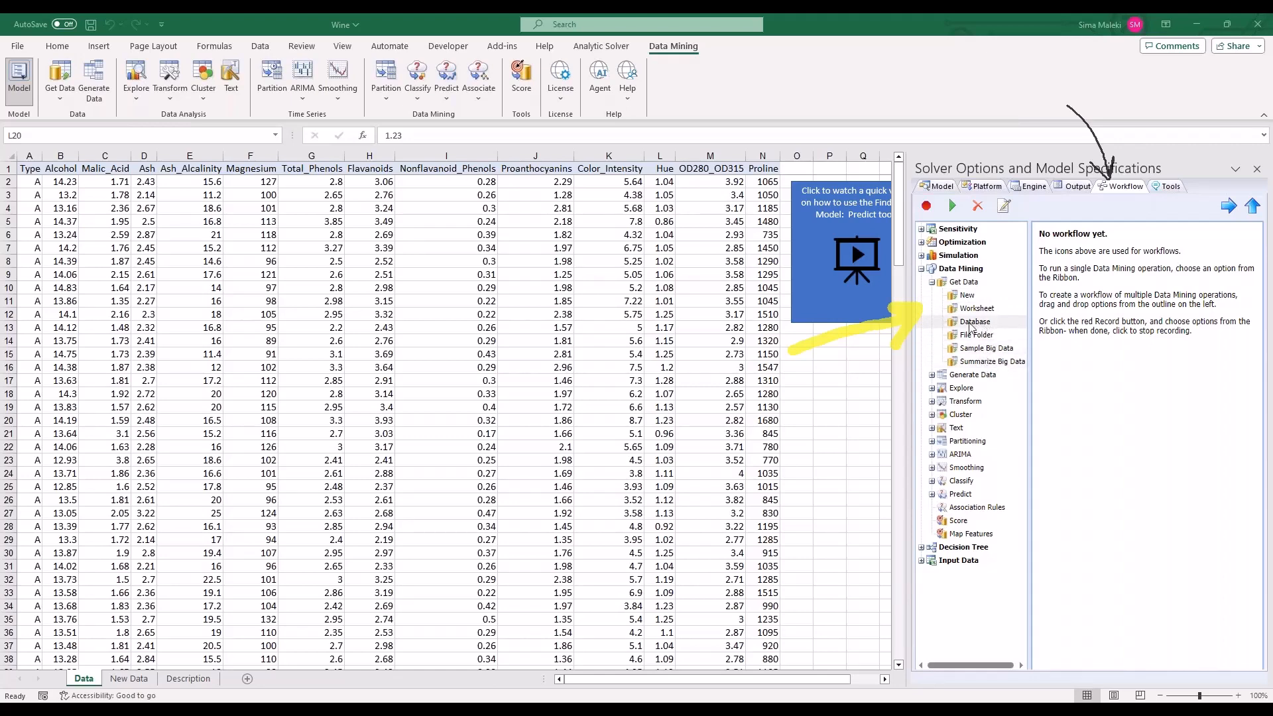
{"action": "left_click_drag", "start_coordinate": [962, 298], "coordinate": [1127, 285]}
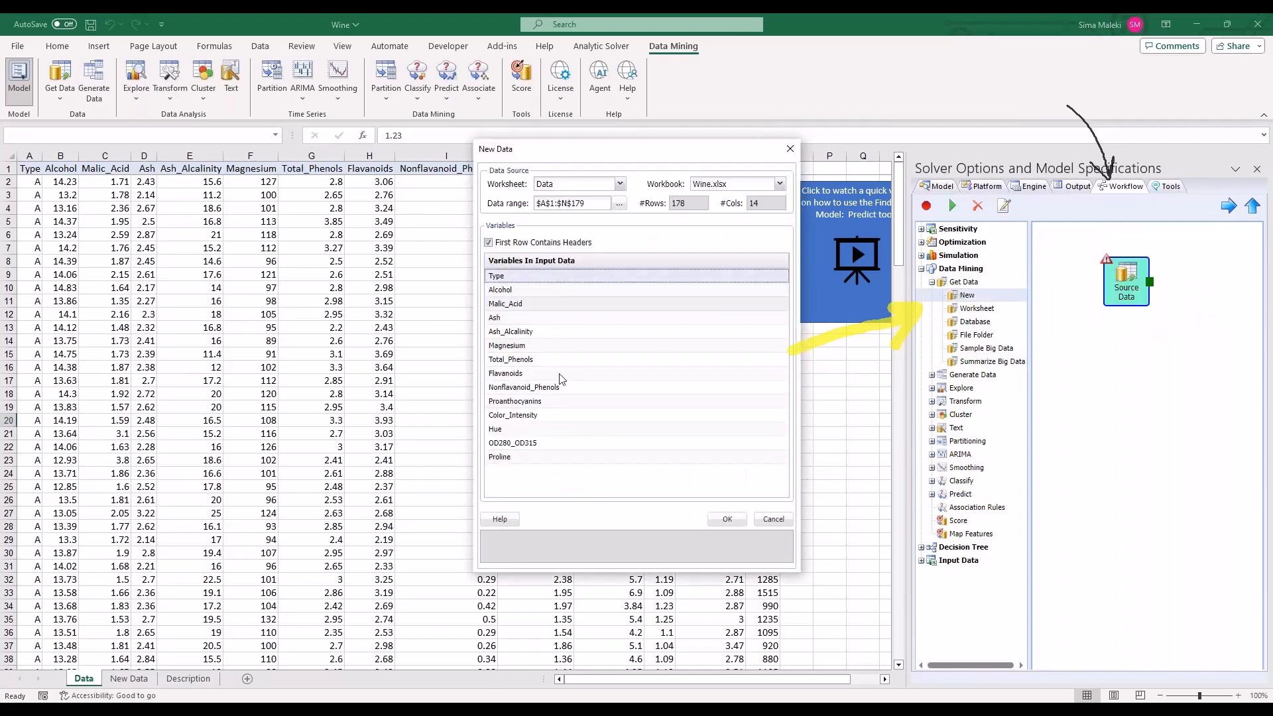
{"action": "left_click", "coordinate": [557, 458], "text": "shift"}
{"action": "left_click", "coordinate": [728, 521]}
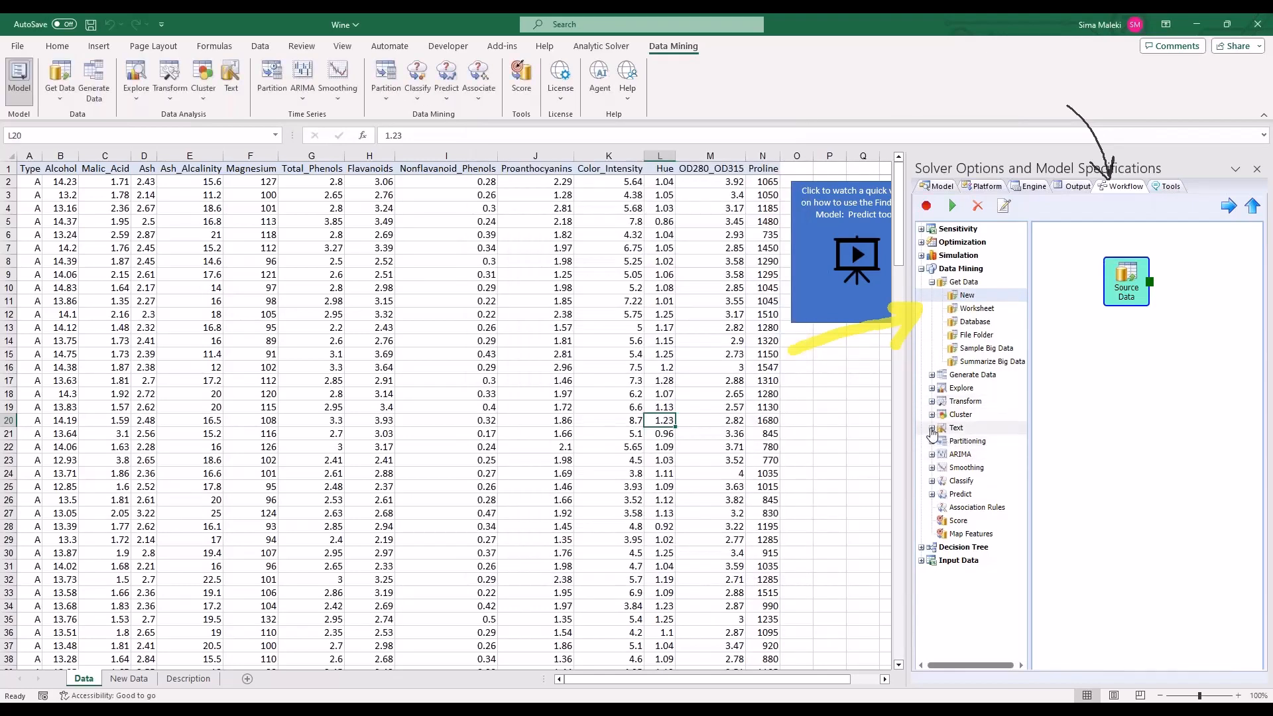
Add a Random Trees ensemble classification node to the workflow below the Source Data node.
{"action": "left_click", "coordinate": [933, 481]}
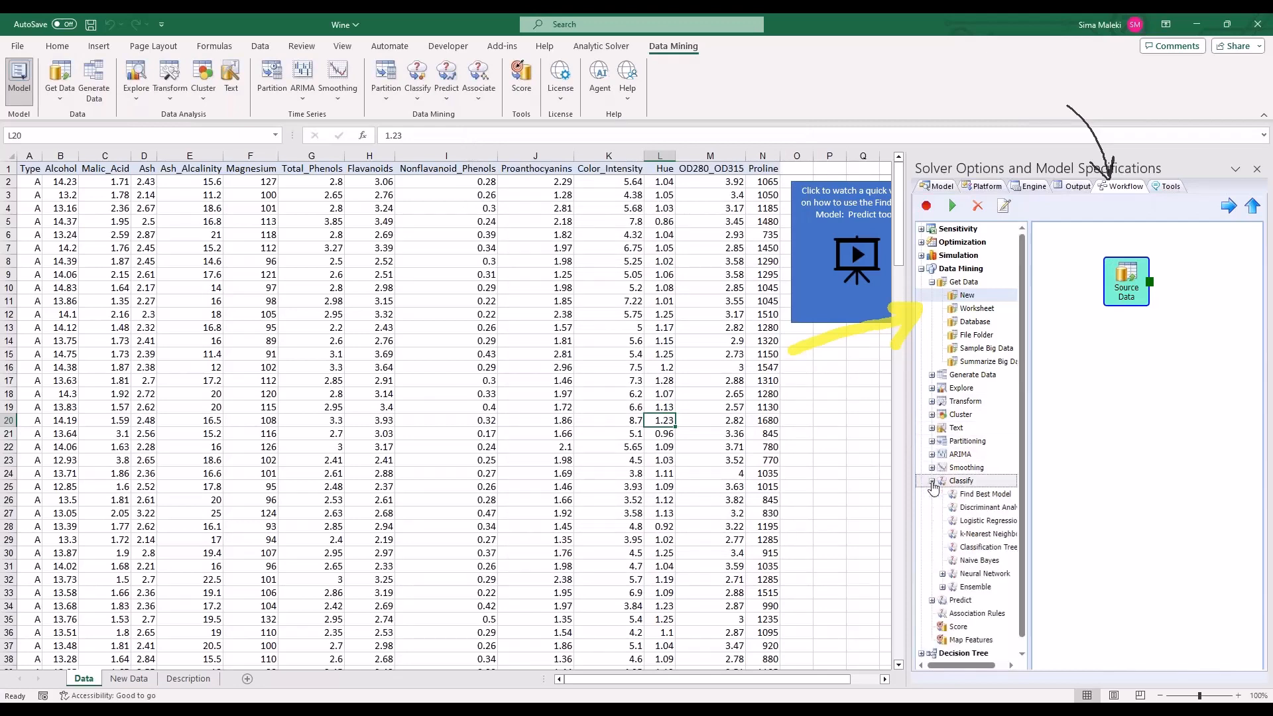
{"action": "left_click", "coordinate": [942, 587]}
{"action": "scroll", "coordinate": [948, 592], "scroll_direction": "down", "scroll_amount": 2}
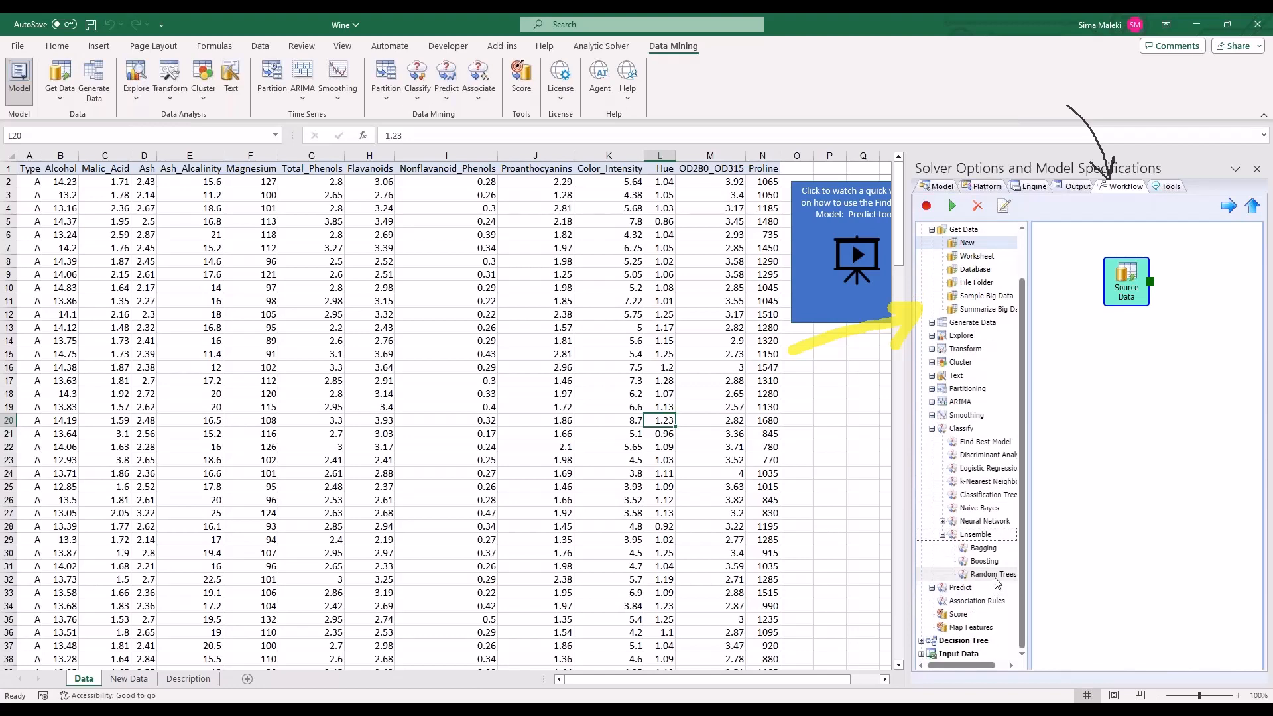
{"action": "left_click_drag", "start_coordinate": [996, 582], "coordinate": [1148, 397]}
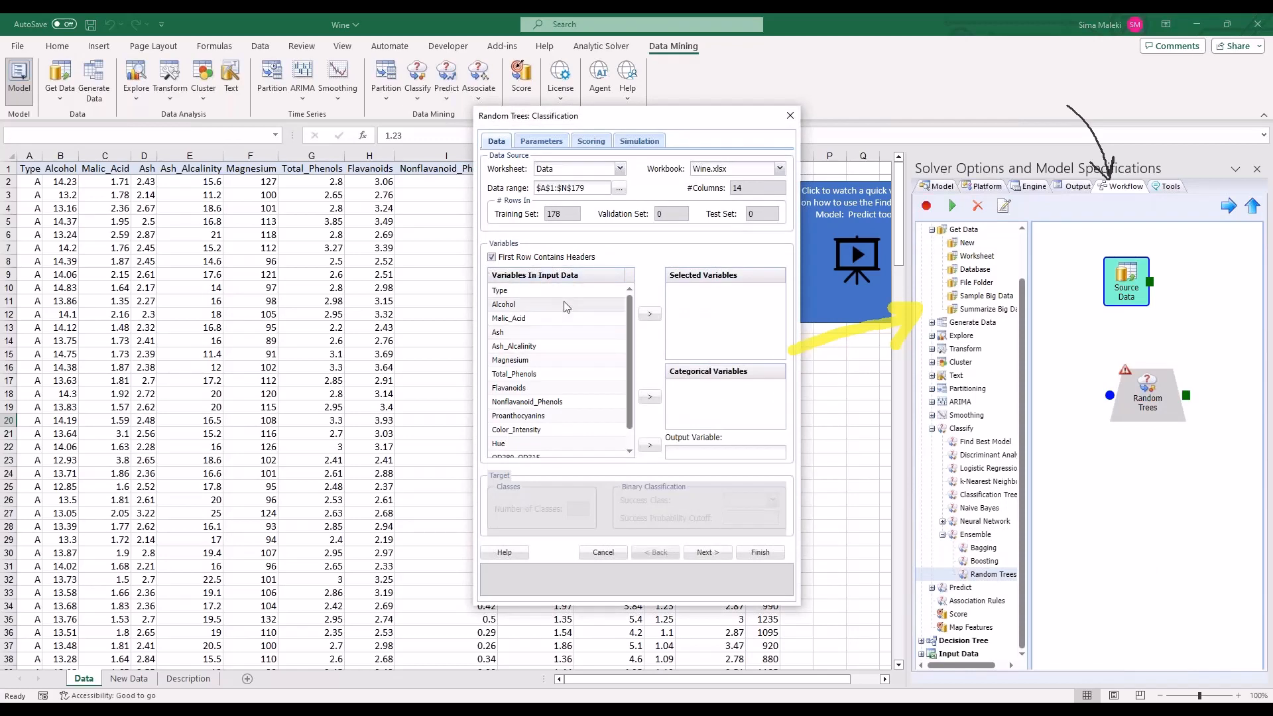
Set Type as the Random Trees output variable and all variables from Alcohol to Proline as the selected variables.
{"action": "scroll", "coordinate": [629, 405], "scroll_direction": "down", "scroll_amount": 1}
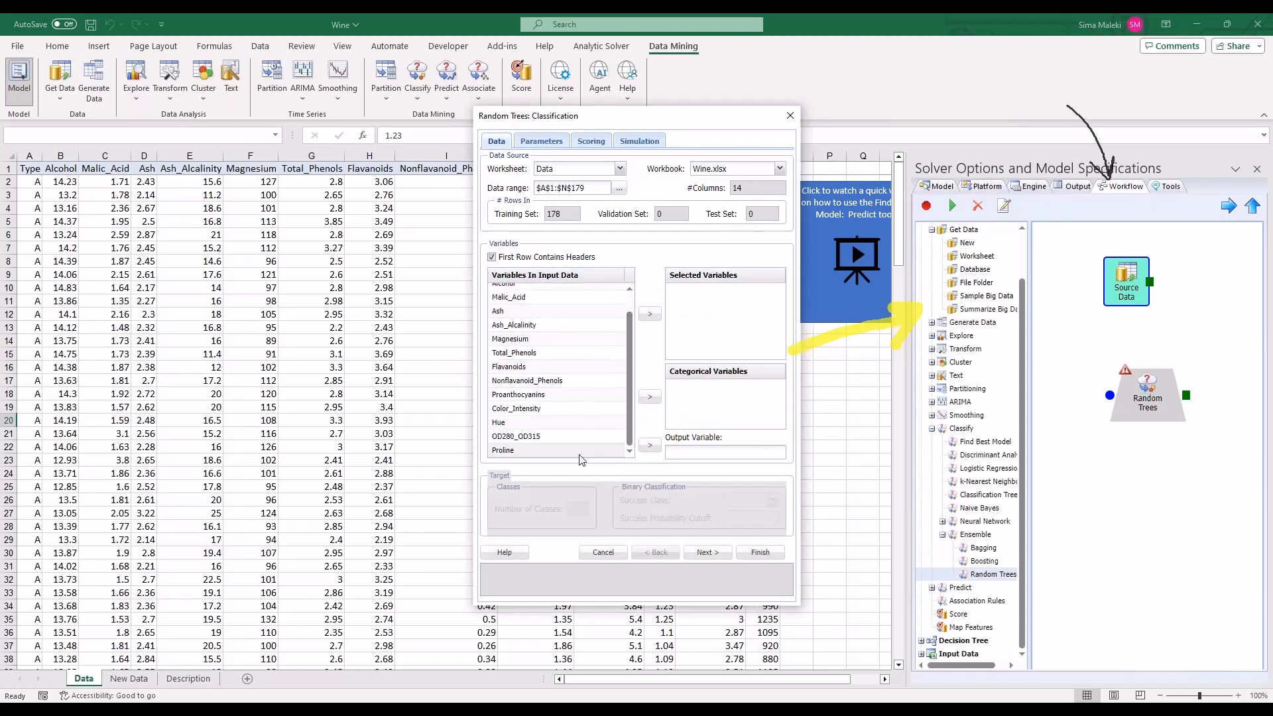
{"action": "scroll", "coordinate": [585, 451], "scroll_direction": "up", "scroll_amount": 1}
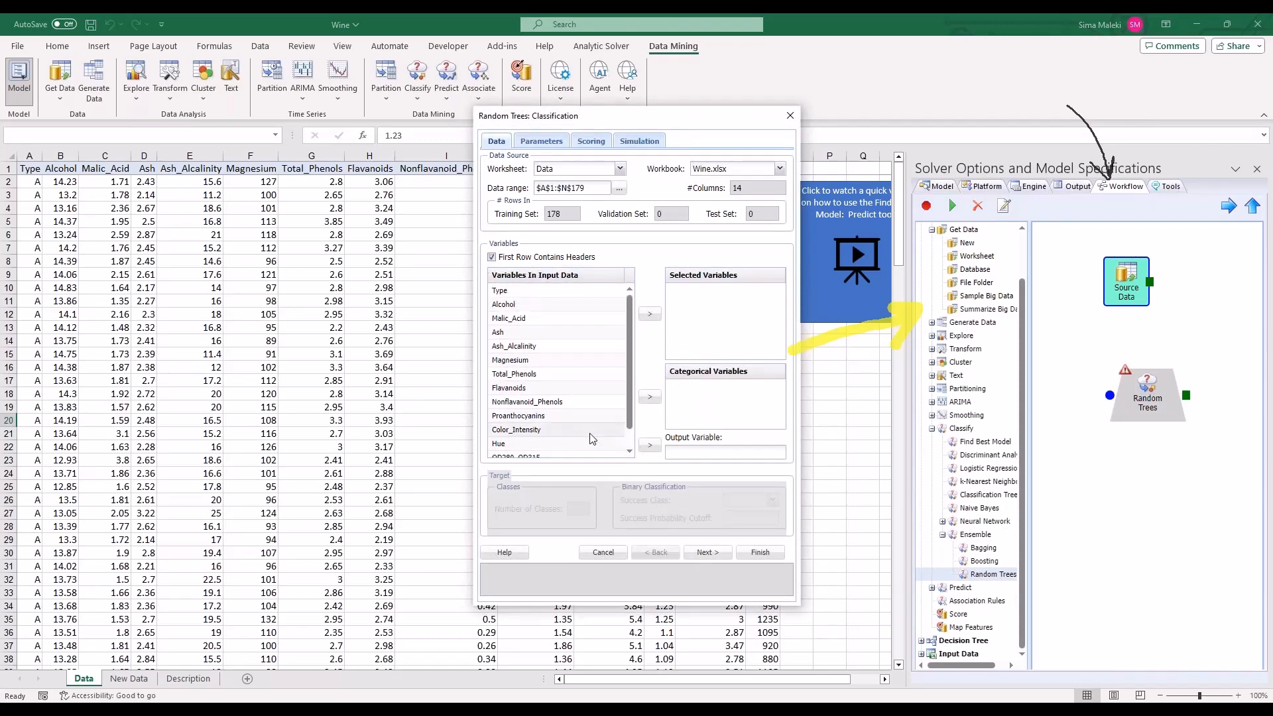
{"action": "left_click", "coordinate": [542, 292]}
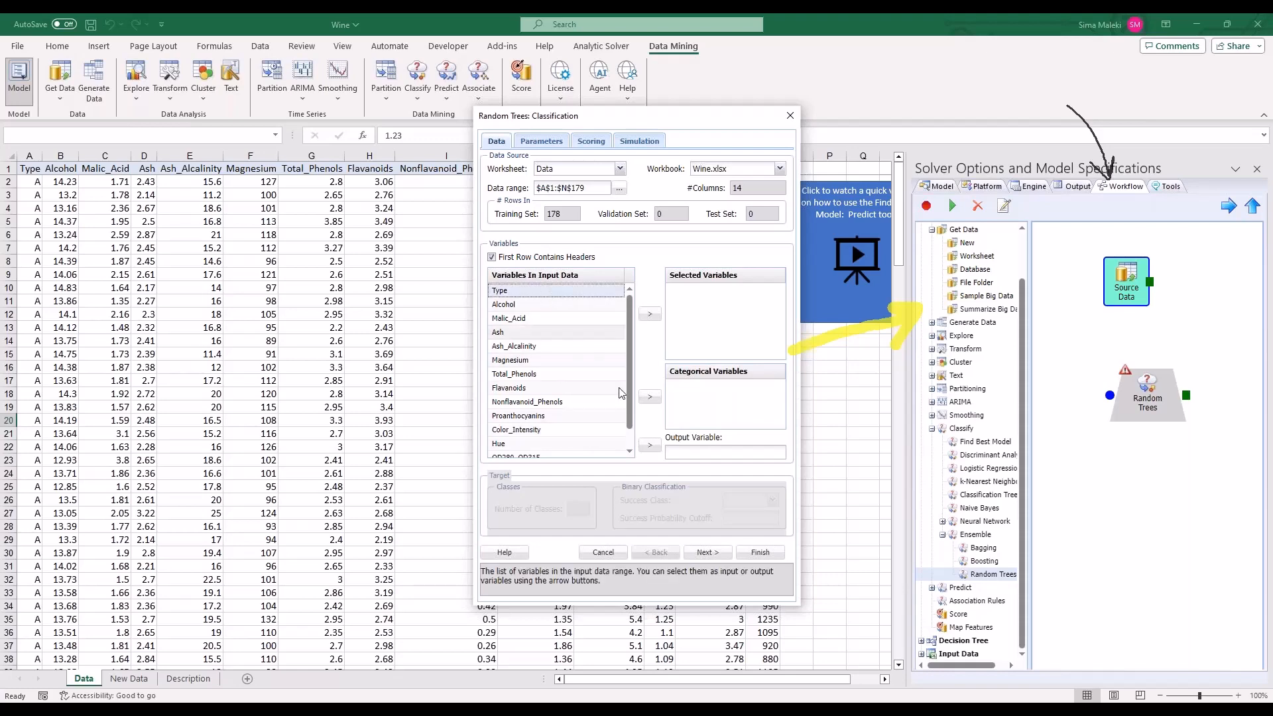
{"action": "left_click", "coordinate": [650, 445]}
{"action": "left_click", "coordinate": [530, 292]}
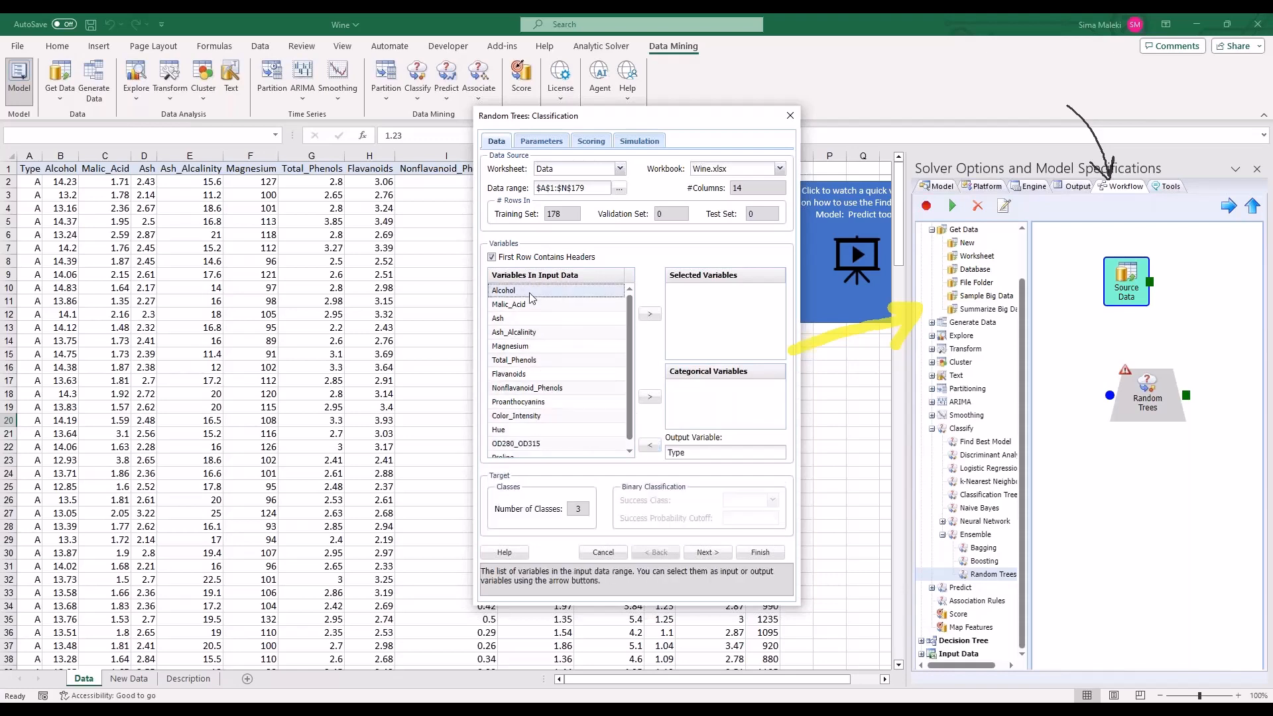
{"action": "left_click", "coordinate": [629, 452]}
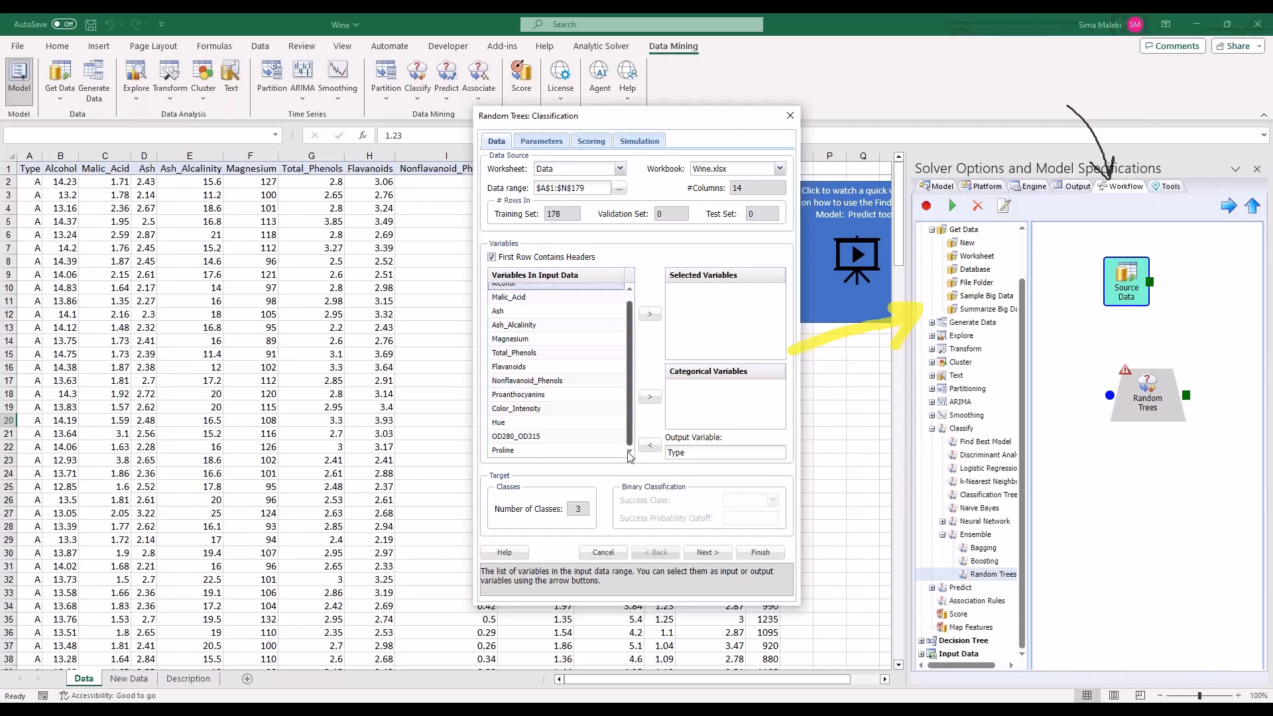
{"action": "left_click", "coordinate": [600, 450], "text": "shift"}
{"action": "left_click", "coordinate": [650, 314]}
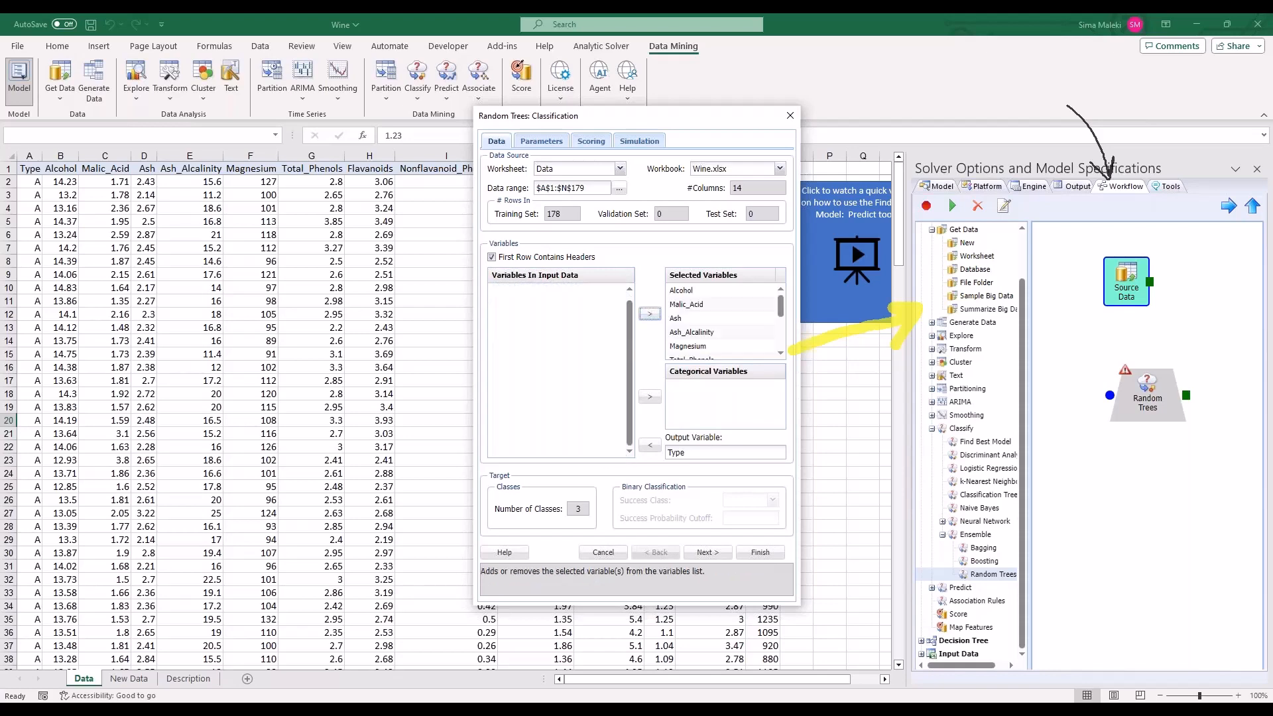
Enable data partitioning with the default options in the Random Trees parameters.
{"action": "left_click", "coordinate": [709, 556]}
{"action": "left_click", "coordinate": [530, 170]}
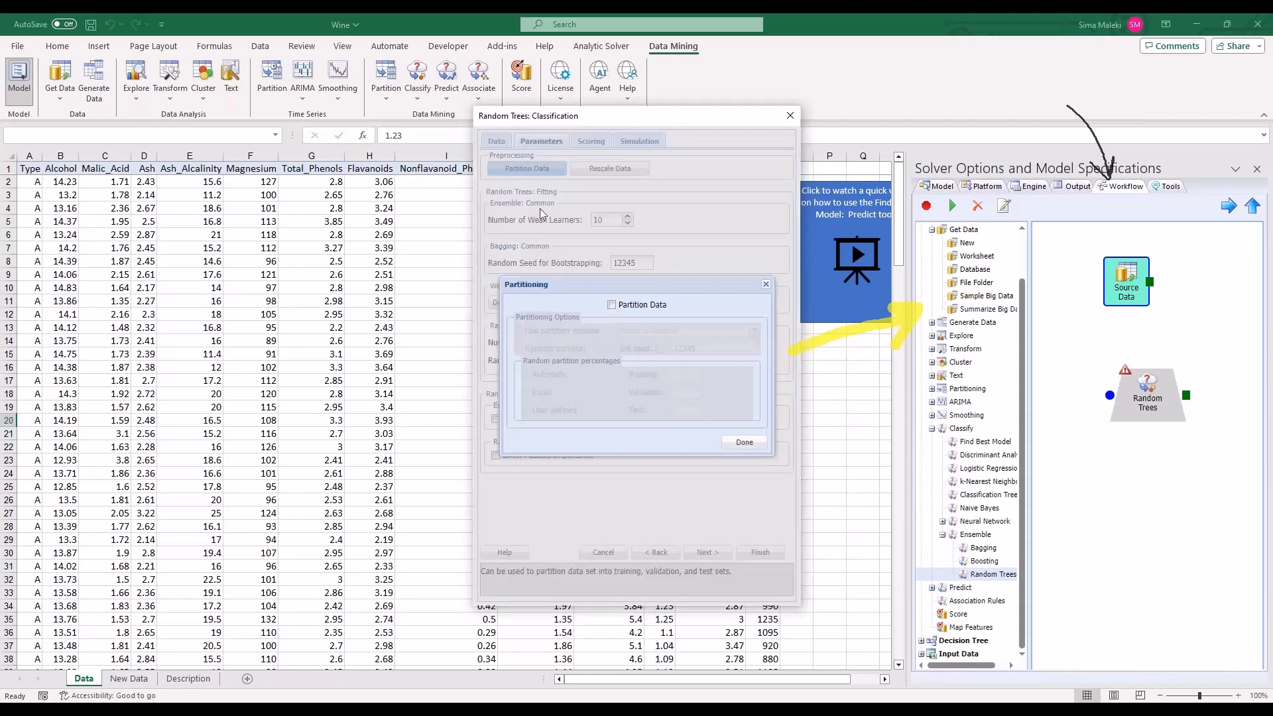
{"action": "left_click", "coordinate": [612, 305]}
{"action": "left_click", "coordinate": [744, 442]}
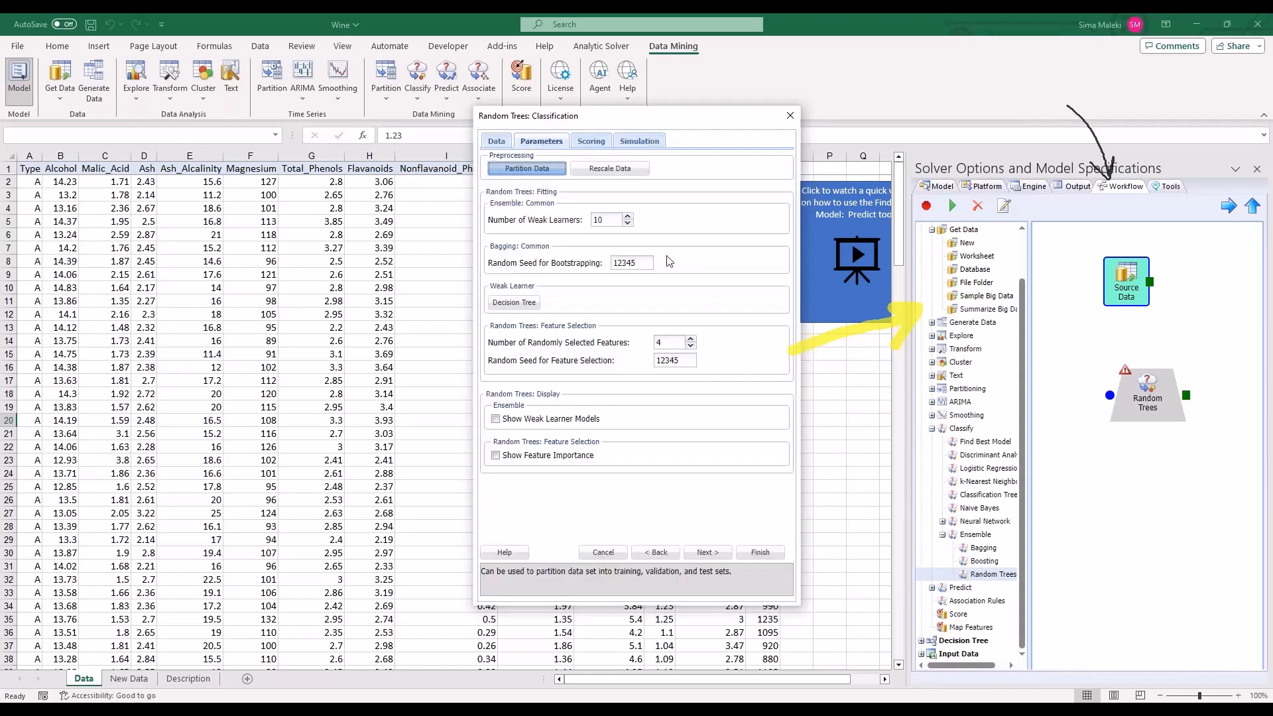
Set the Random Trees number of weak learners to 20, enable showing weak learner models and feature importance, and finish the node's setup.
{"action": "left_click", "coordinate": [628, 216]}
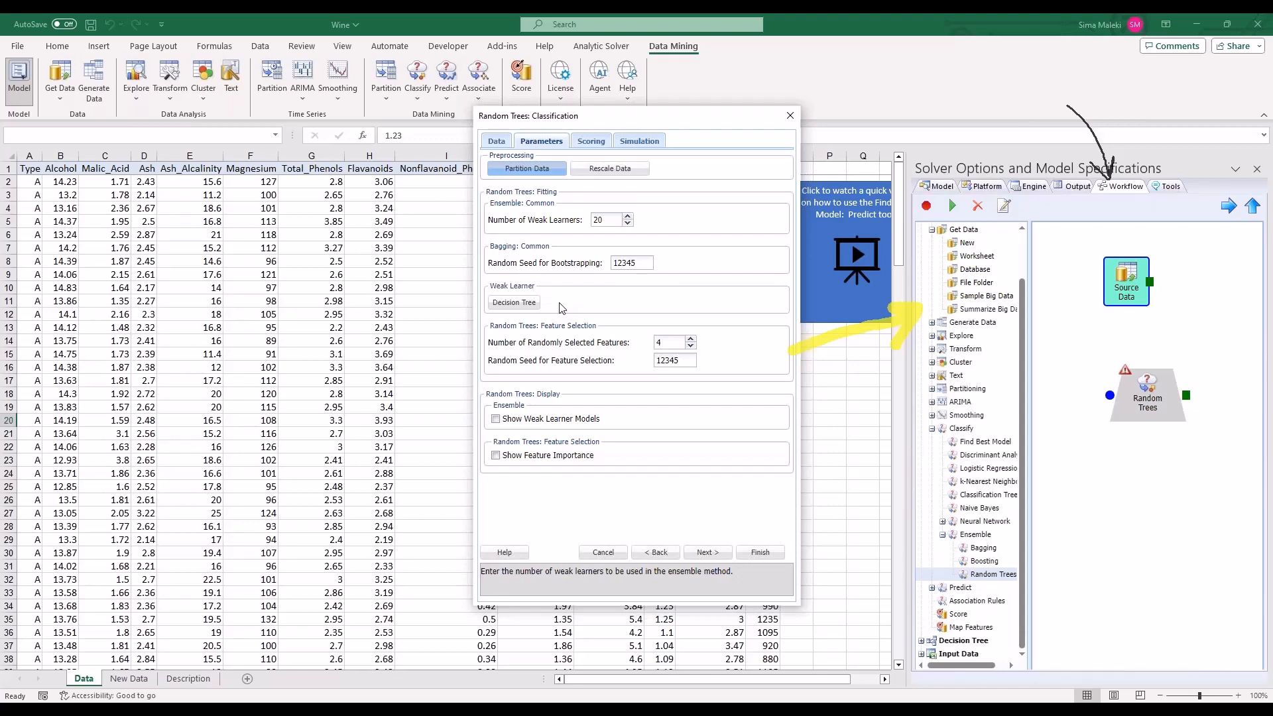
{"action": "left_click", "coordinate": [495, 420]}
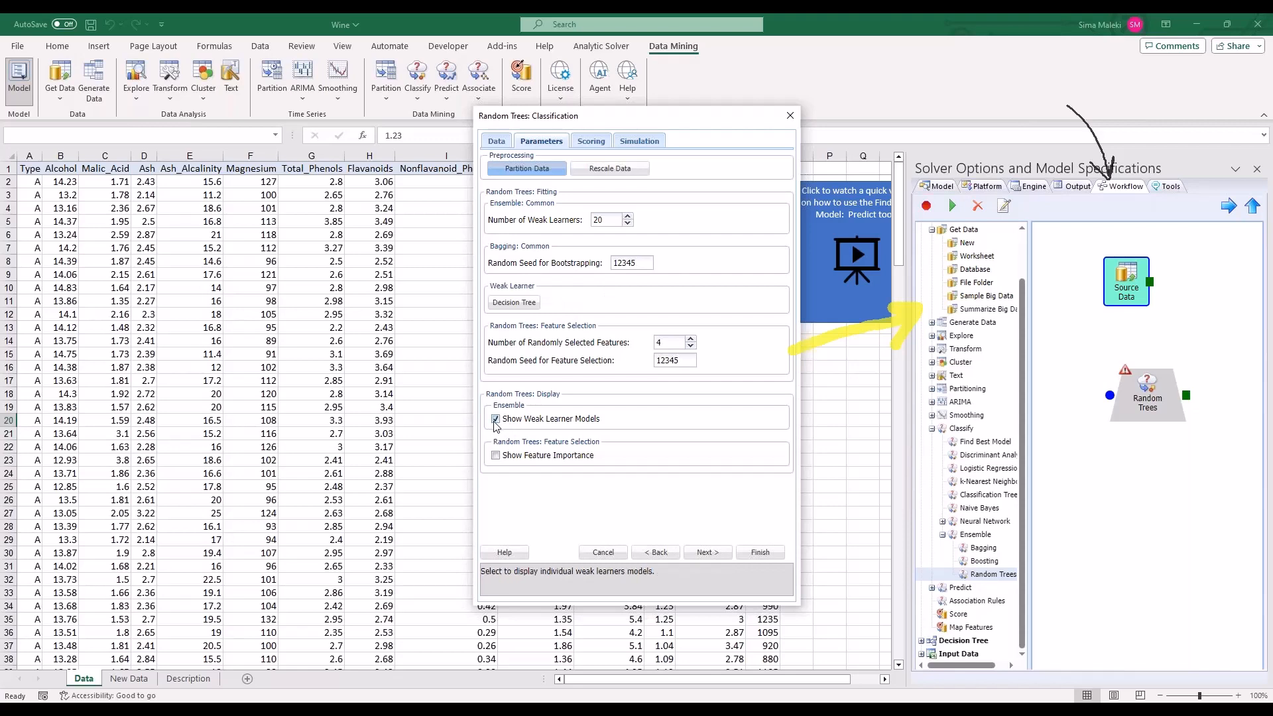
{"action": "left_click", "coordinate": [495, 456]}
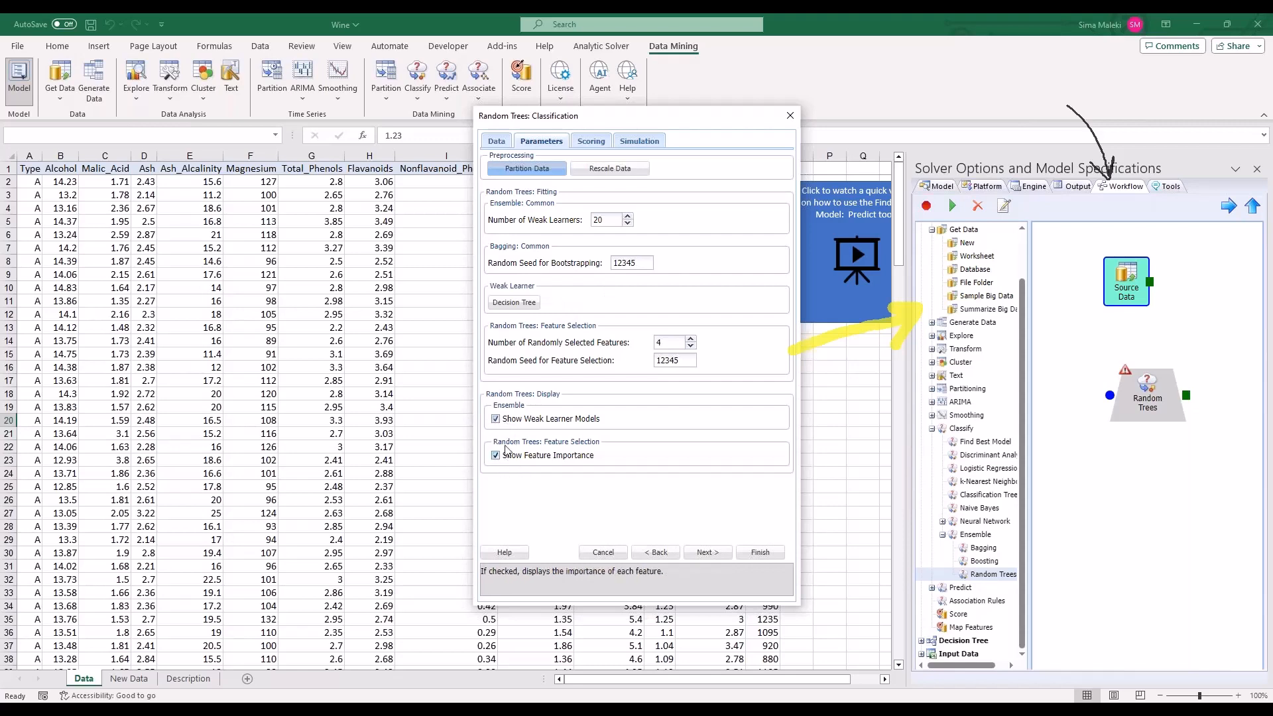
{"action": "left_click", "coordinate": [761, 555]}
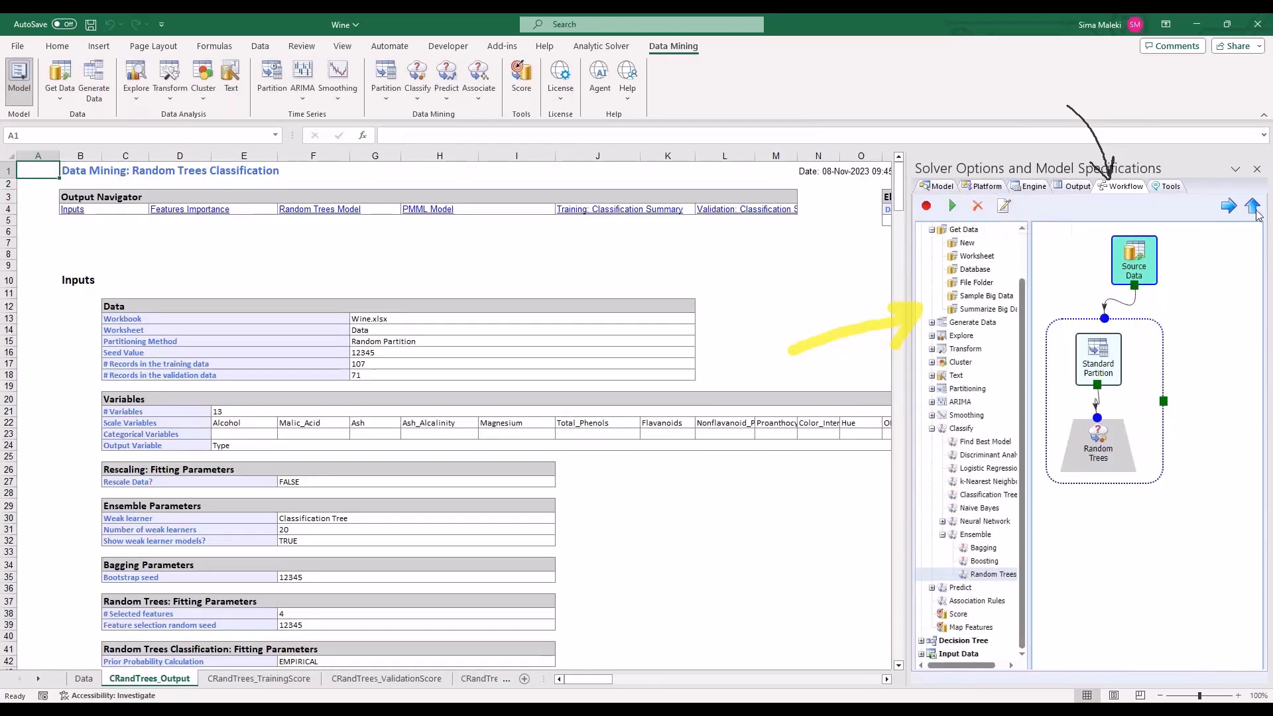
Auto-arrange the workflow diagram so the Source Data node lines up above the partition and Random Trees group.
{"action": "key", "text": "ctrl+2"}
{"action": "left_click_drag", "start_coordinate": [1002, 122], "coordinate": [1008, 191]}
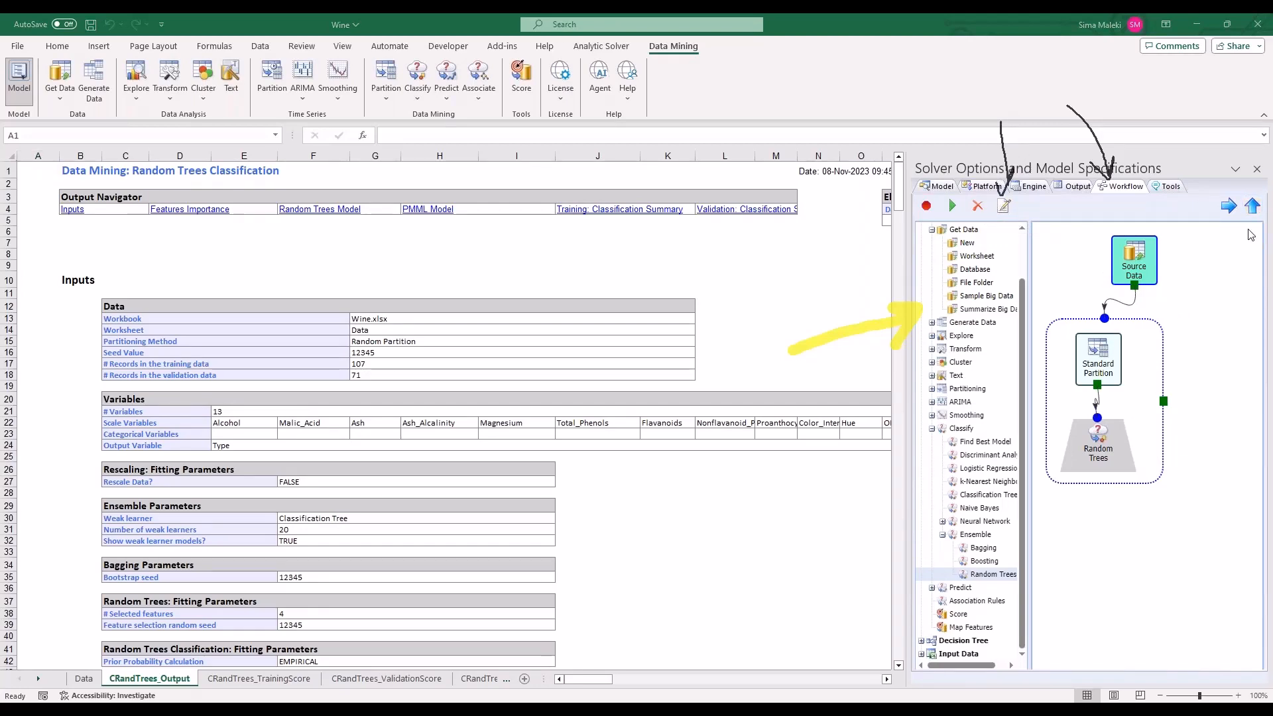
{"action": "left_click", "coordinate": [1004, 206]}
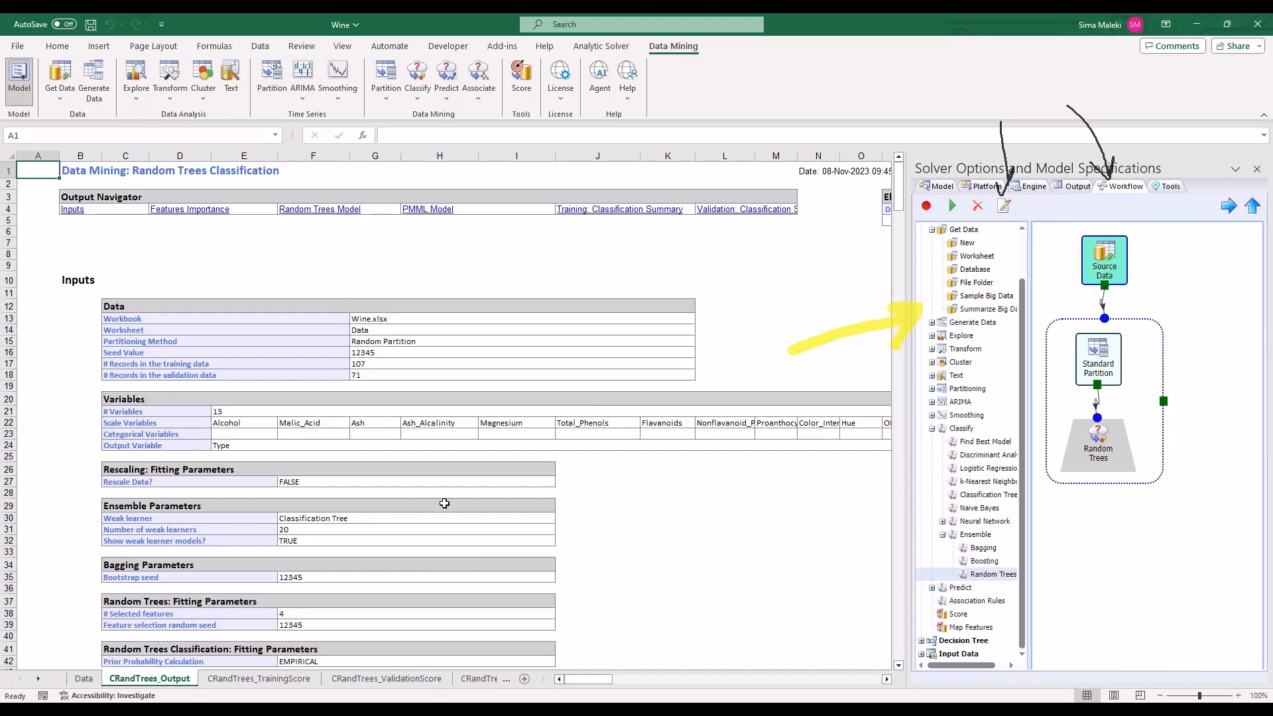
Examine the Random Trees output report, covering the input parameters, the features importance table and the individual weak learner tables.
{"action": "scroll", "coordinate": [464, 546], "scroll_direction": "down", "scroll_amount": 3}
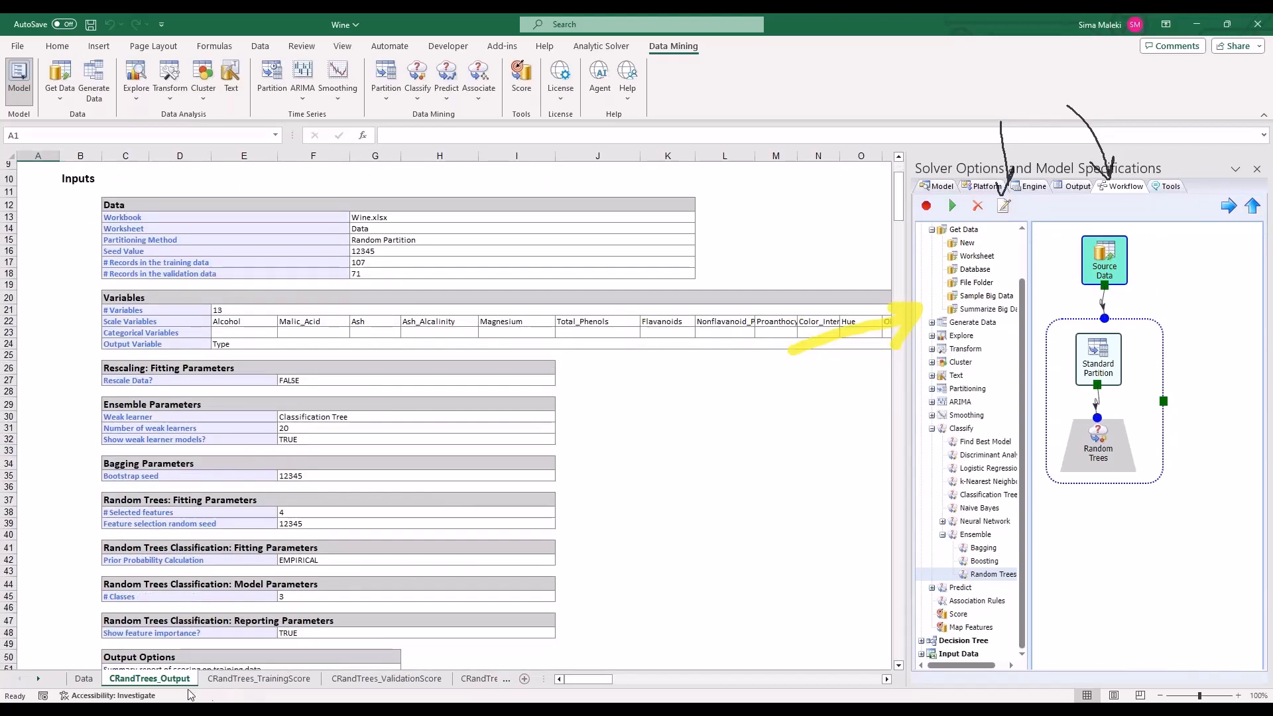
{"action": "left_click", "coordinate": [675, 570]}
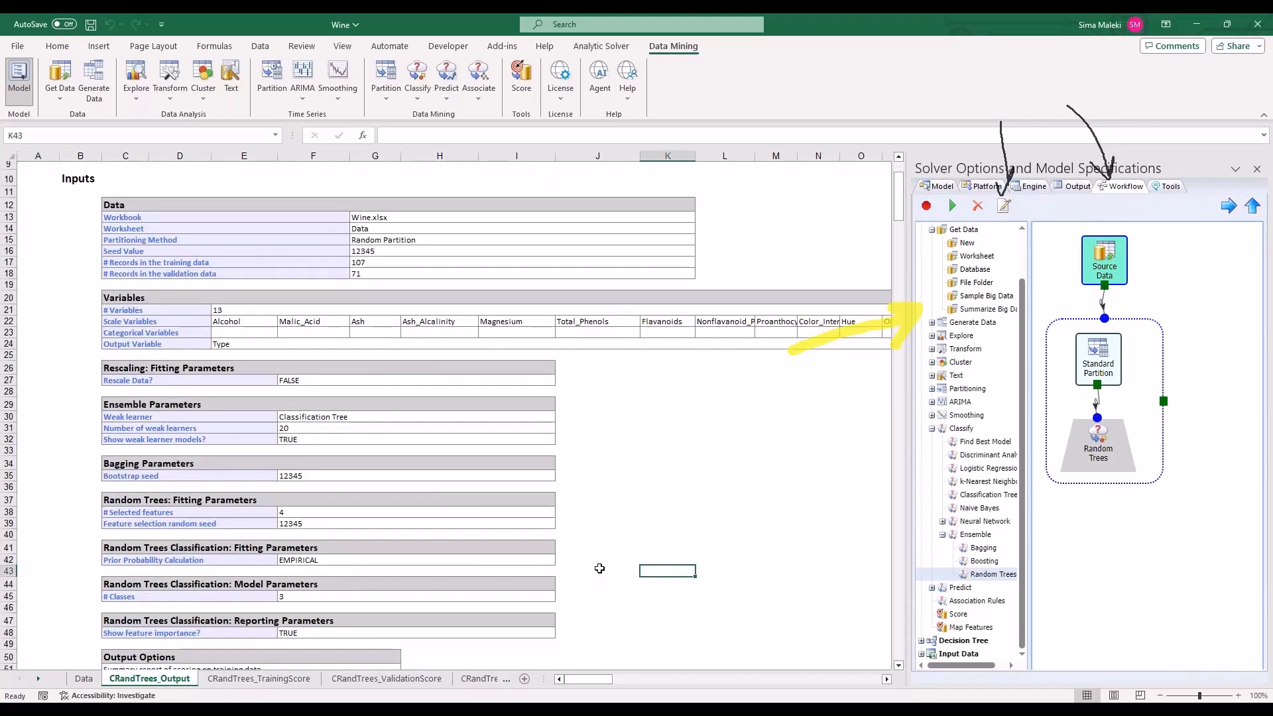
{"action": "scroll", "coordinate": [597, 491], "scroll_direction": "down", "scroll_amount": 3}
{"action": "scroll", "coordinate": [267, 601], "scroll_direction": "down", "scroll_amount": 6}
{"action": "scroll", "coordinate": [267, 600], "scroll_direction": "down", "scroll_amount": 5}
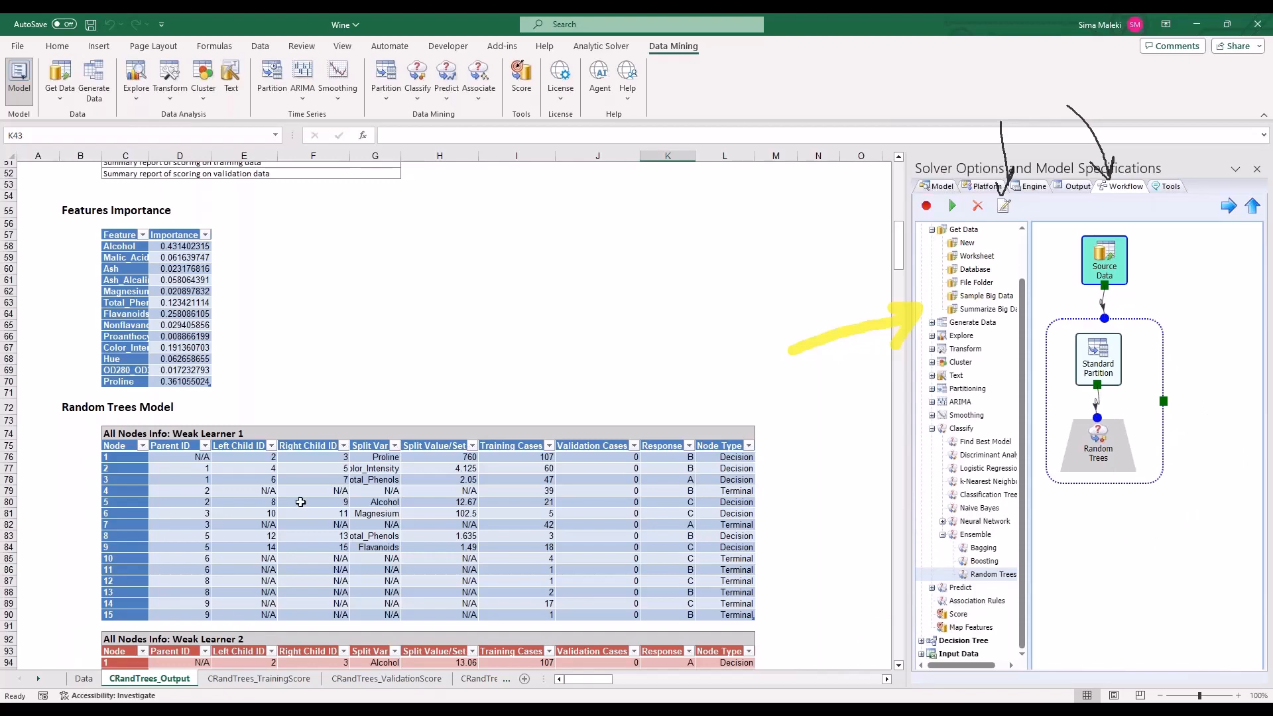
{"action": "scroll", "coordinate": [347, 361], "scroll_direction": "down", "scroll_amount": 5}
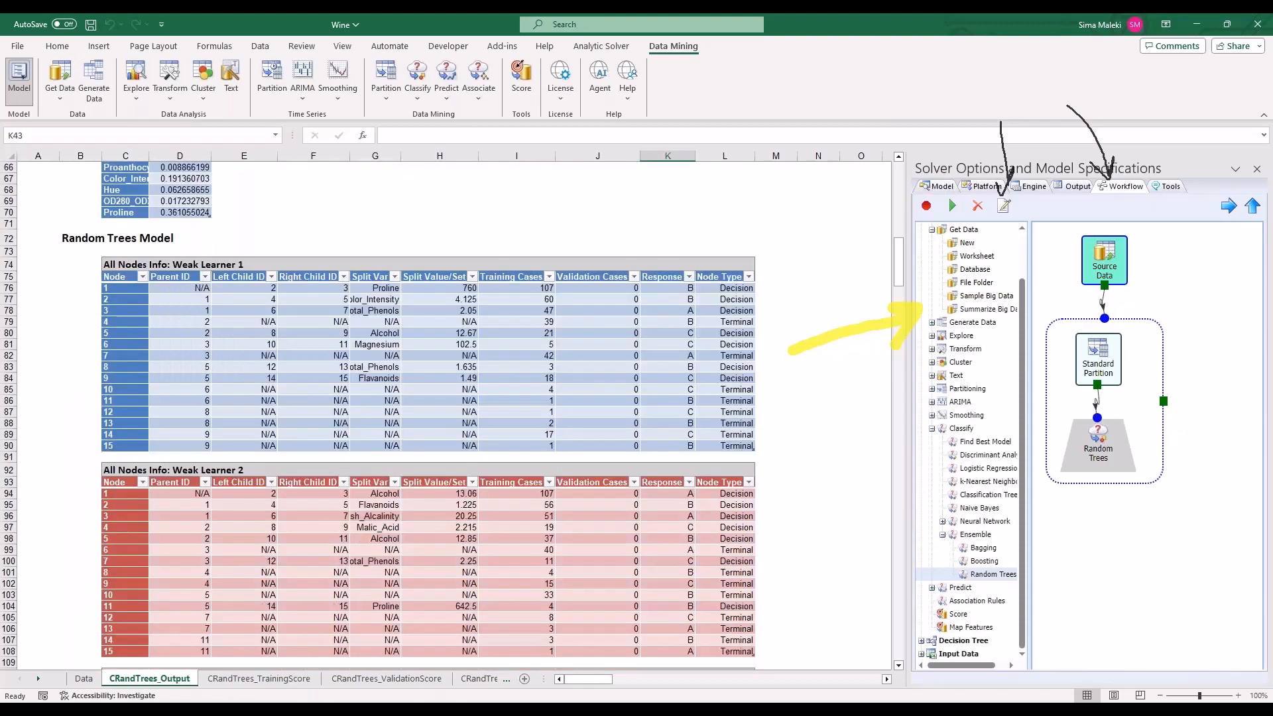
Examine the confusion matrix, error report and accuracy metrics in the training and validation classification summaries.
{"action": "left_click", "coordinate": [275, 679]}
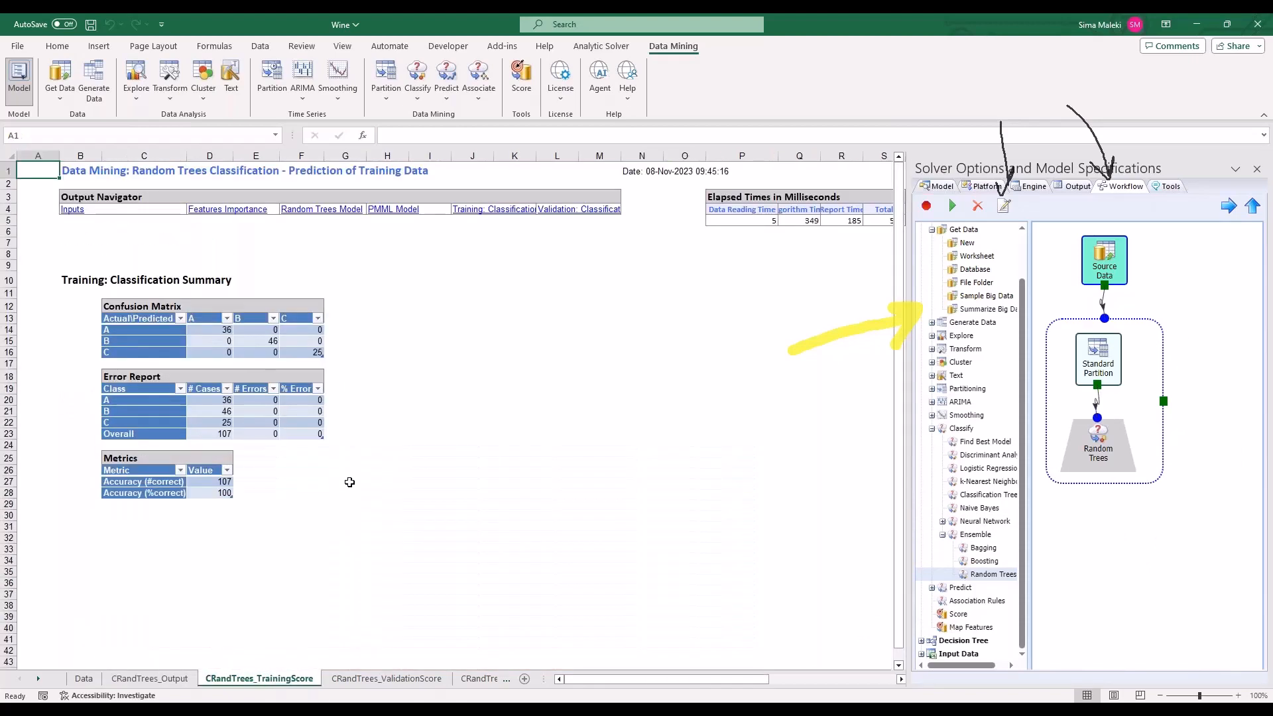
{"action": "scroll", "coordinate": [355, 483], "scroll_direction": "up", "scroll_amount": 2, "text": "ctrl"}
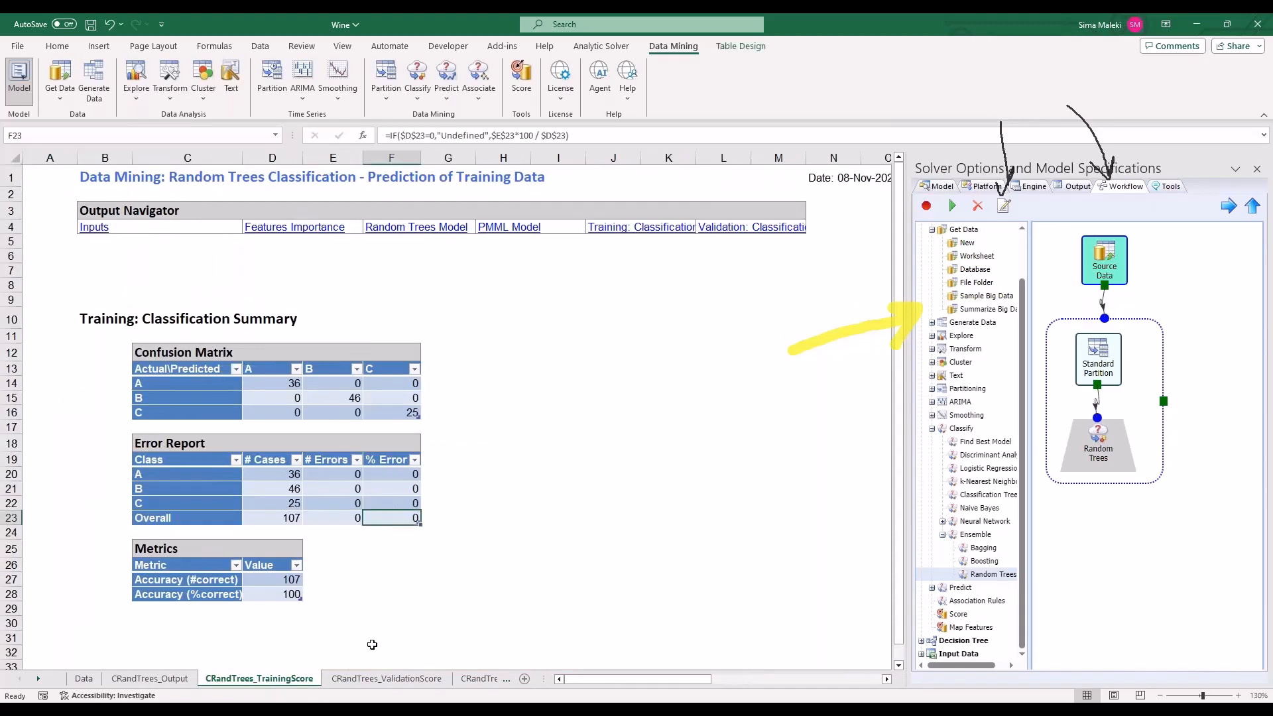
{"action": "left_click", "coordinate": [386, 679]}
{"action": "scroll", "coordinate": [368, 463], "scroll_direction": "up", "scroll_amount": 2, "text": "ctrl"}
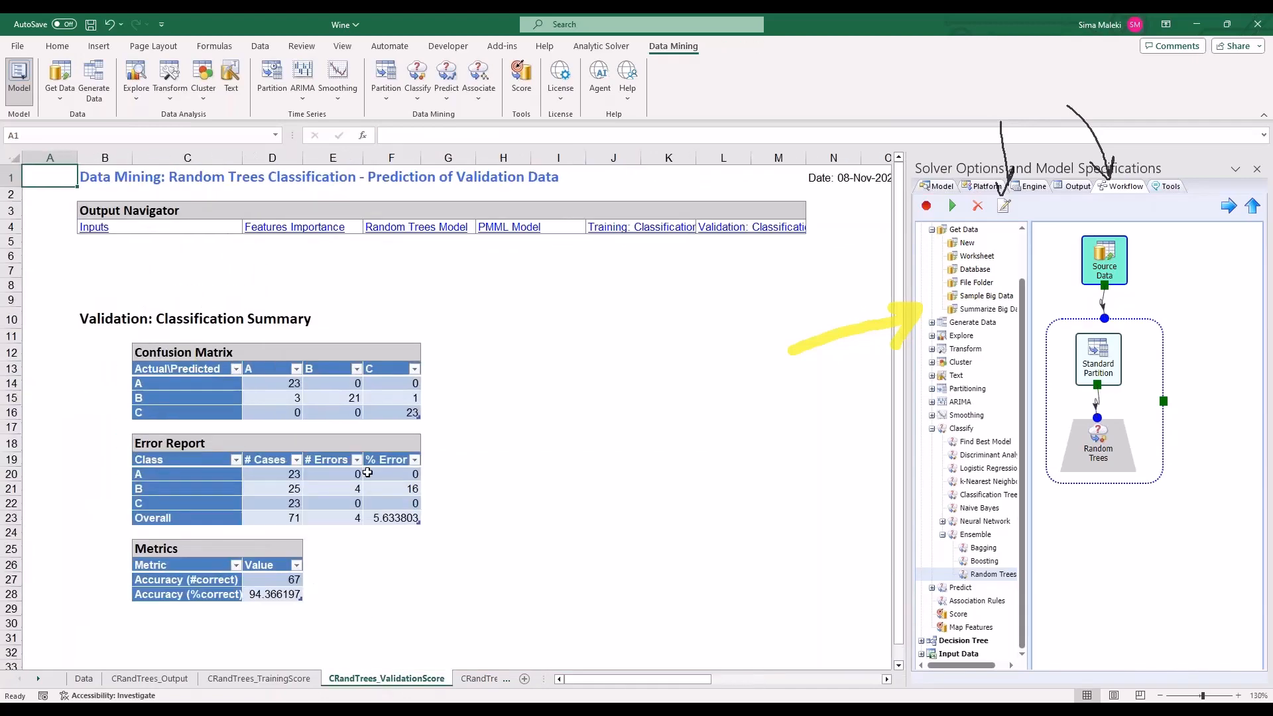
{"action": "left_click", "coordinate": [377, 517]}
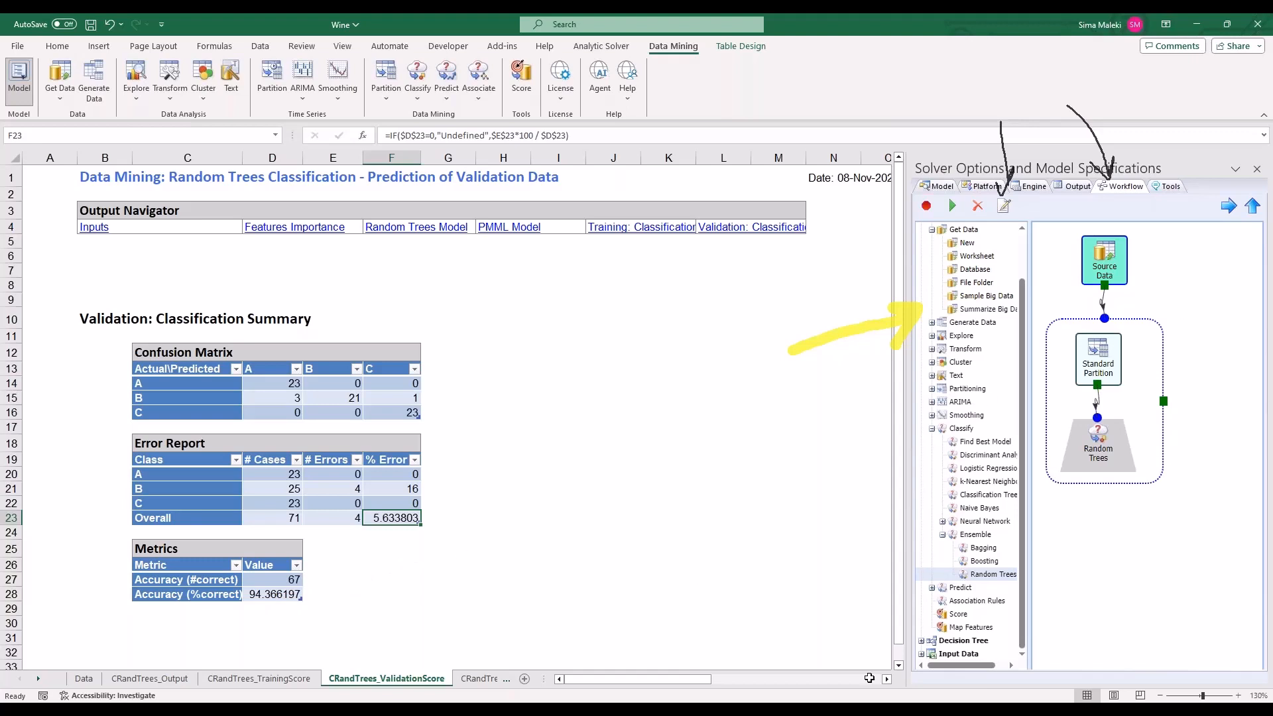
Execute the whole workflow again and review the features importance and weak learner tables in the new output report.
{"action": "left_click", "coordinate": [954, 206]}
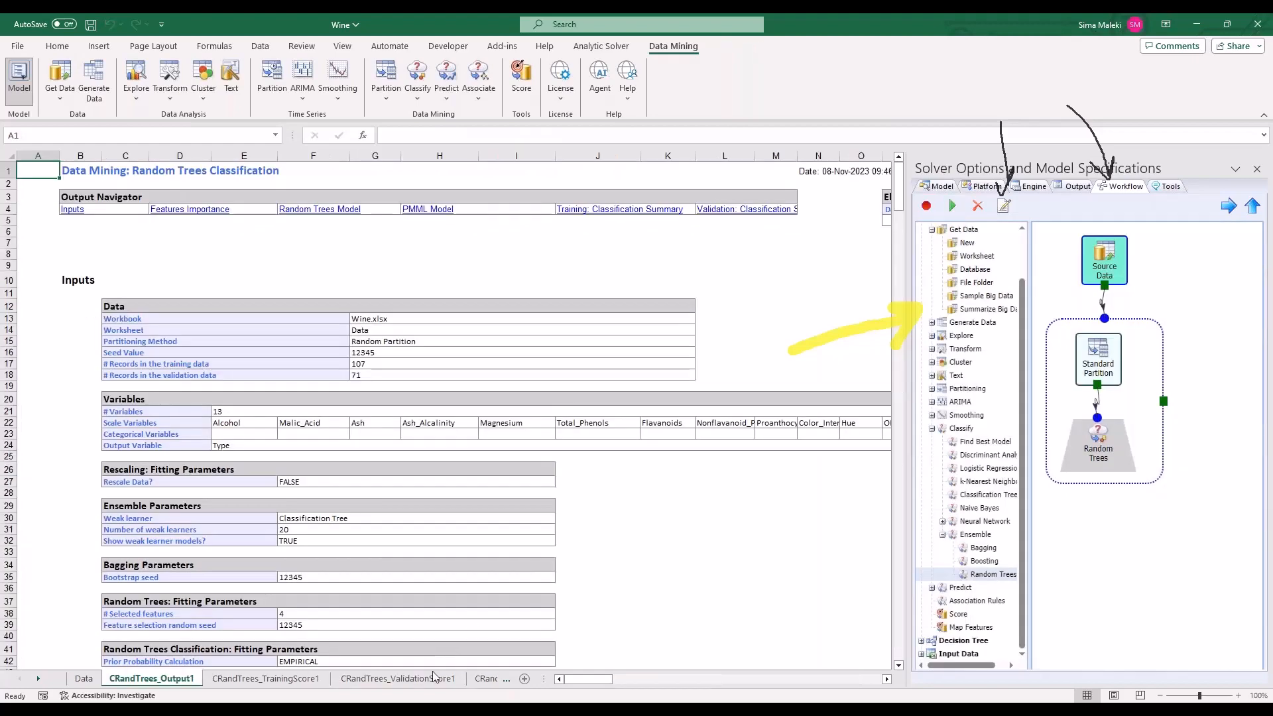
{"action": "left_click", "coordinate": [557, 574]}
{"action": "scroll", "coordinate": [558, 575], "scroll_direction": "down", "scroll_amount": 20}
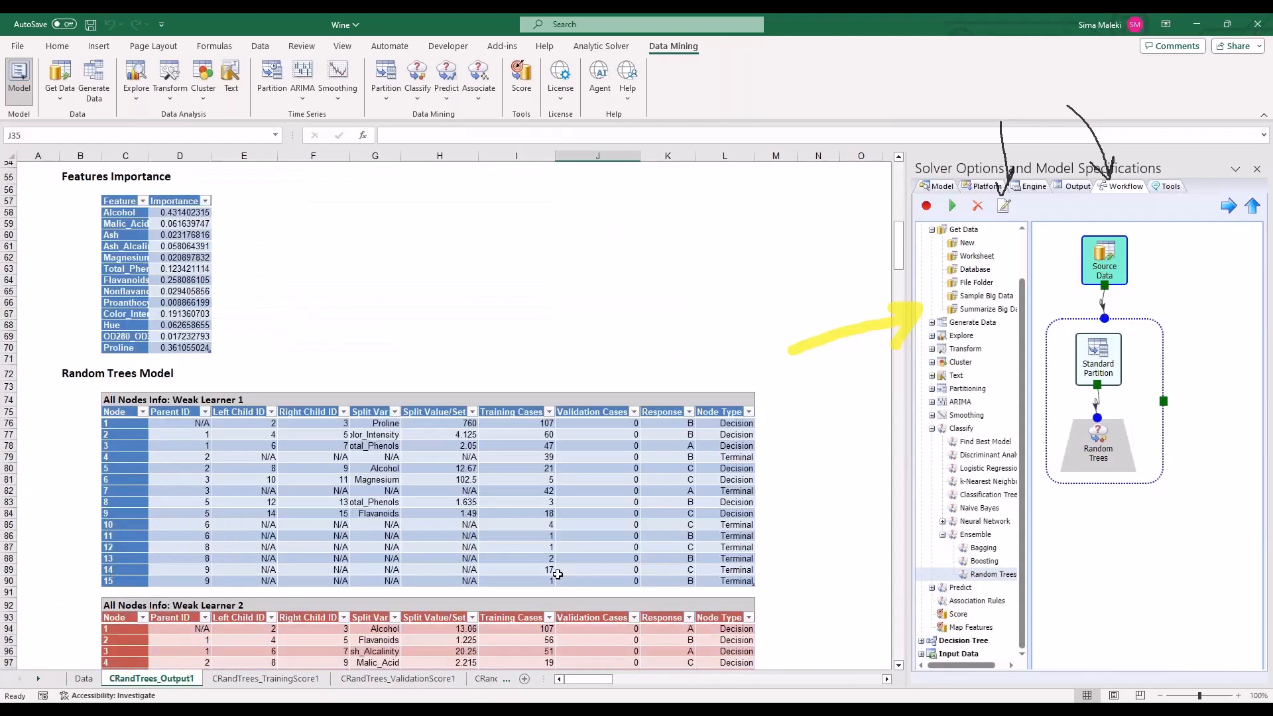
{"action": "scroll", "coordinate": [557, 574], "scroll_direction": "down", "scroll_amount": 1}
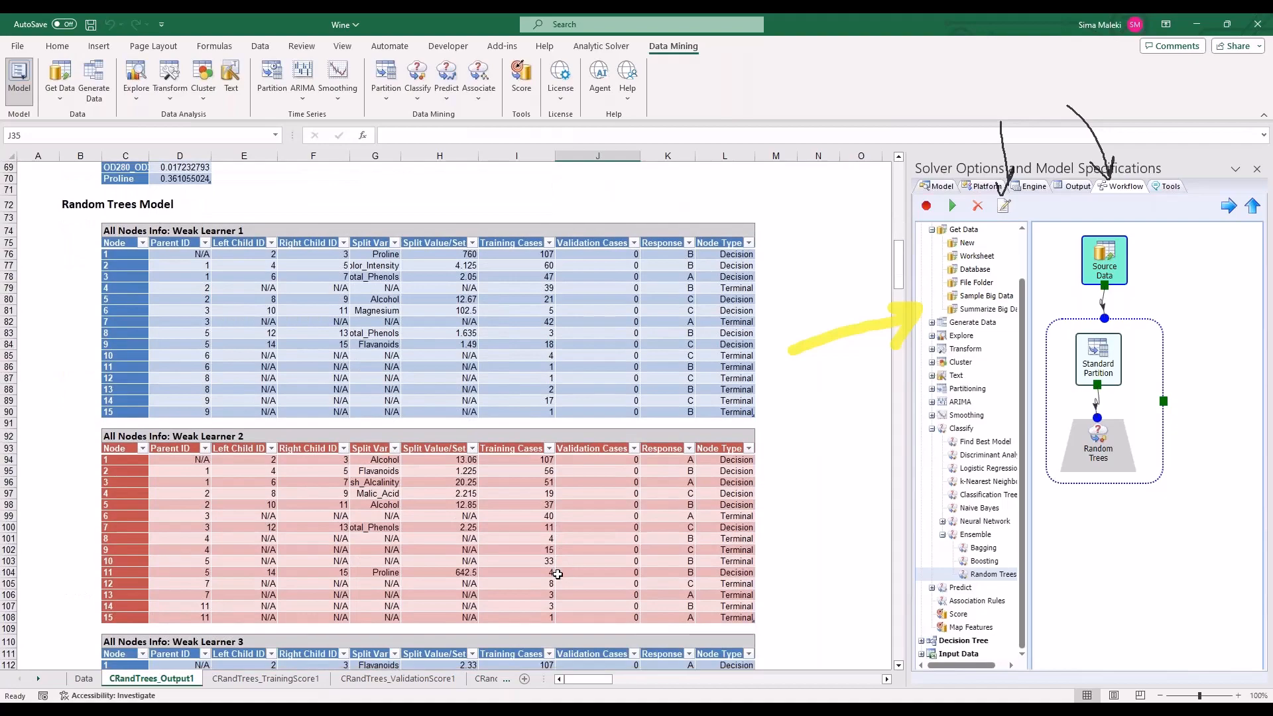
{"action": "scroll", "coordinate": [557, 574], "scroll_direction": "down", "scroll_amount": 20}
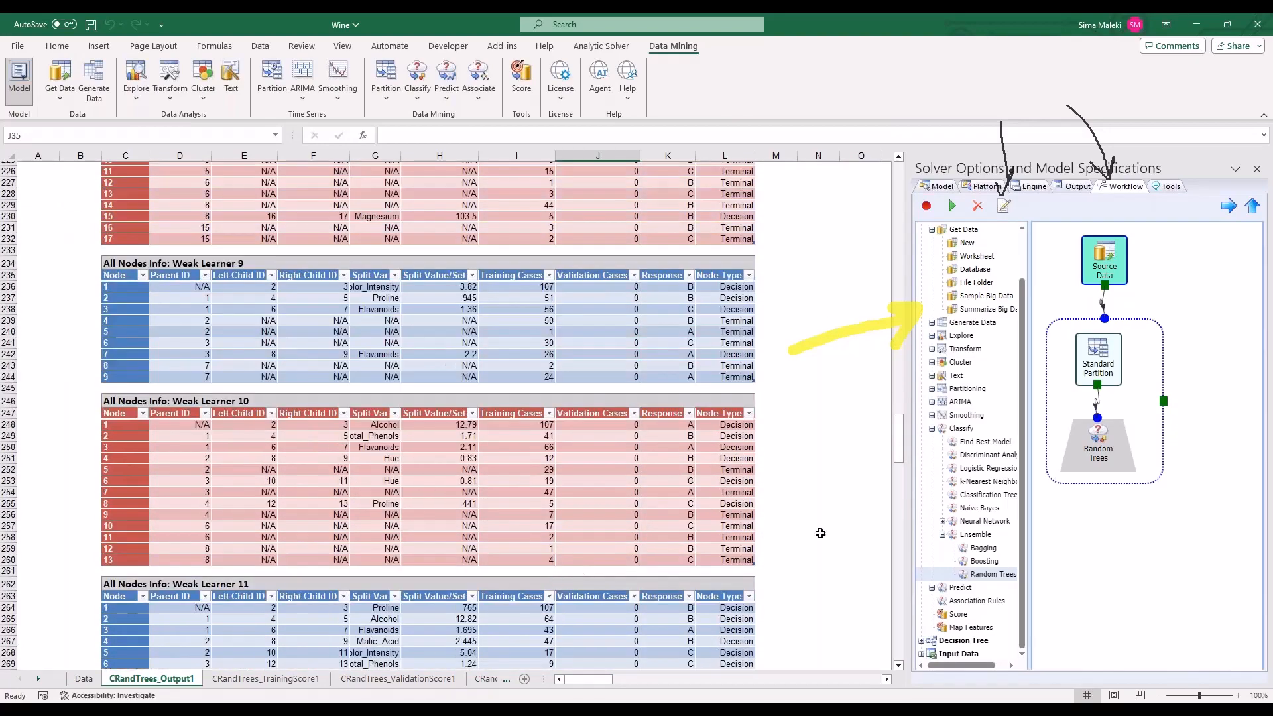
{"action": "key", "text": "Escape"}
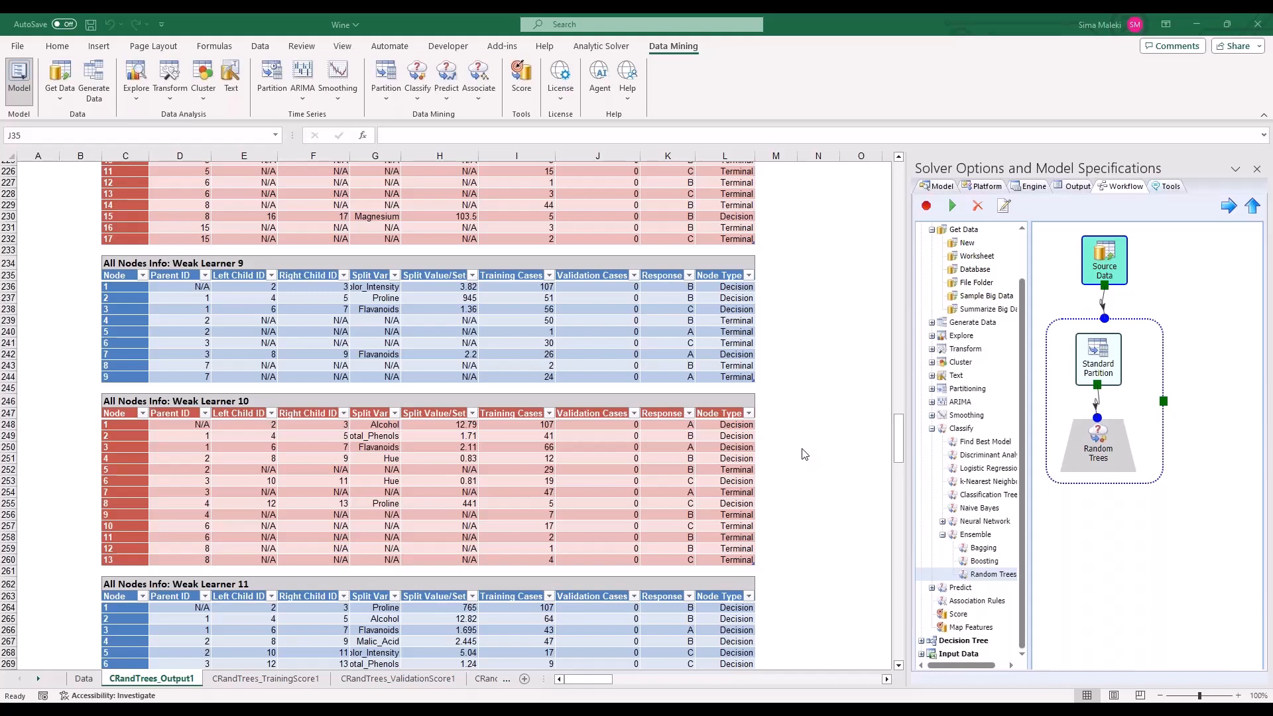
Read the Deployment Wizard's quick test explanation for users completely new to RASON, and close the wizard.
{"action": "left_click", "coordinate": [602, 46]}
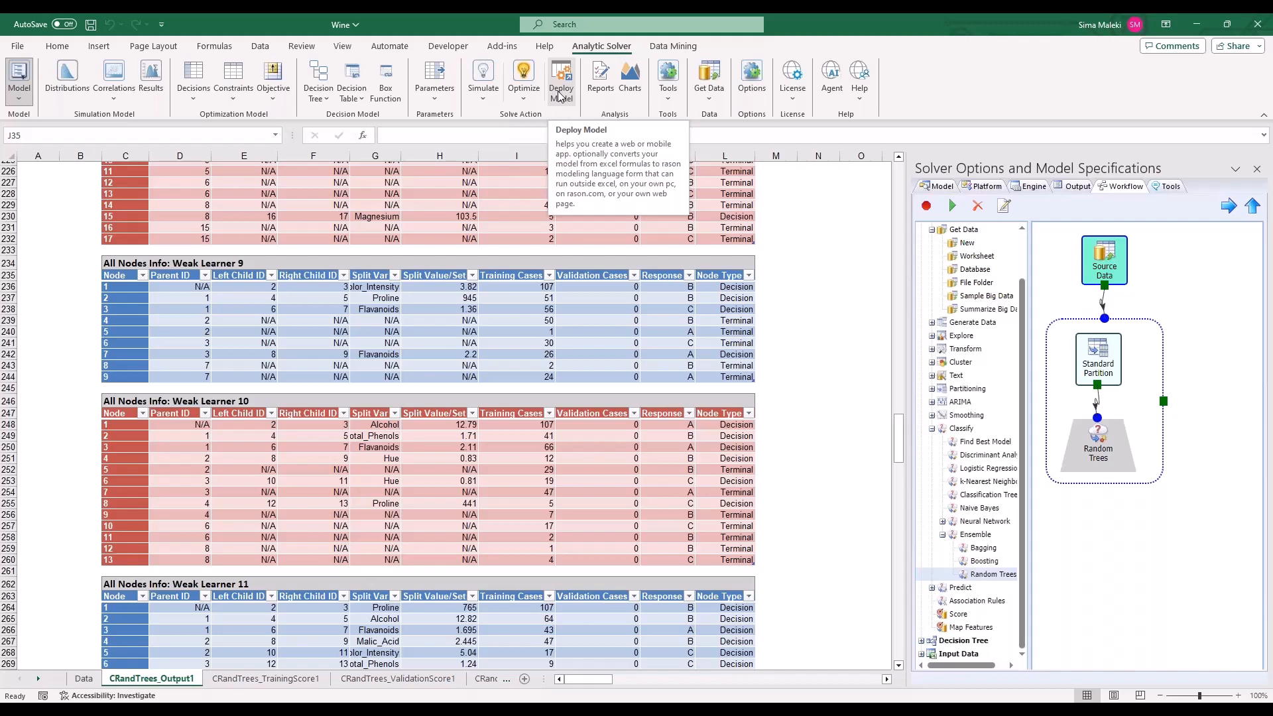
{"action": "left_click", "coordinate": [560, 87]}
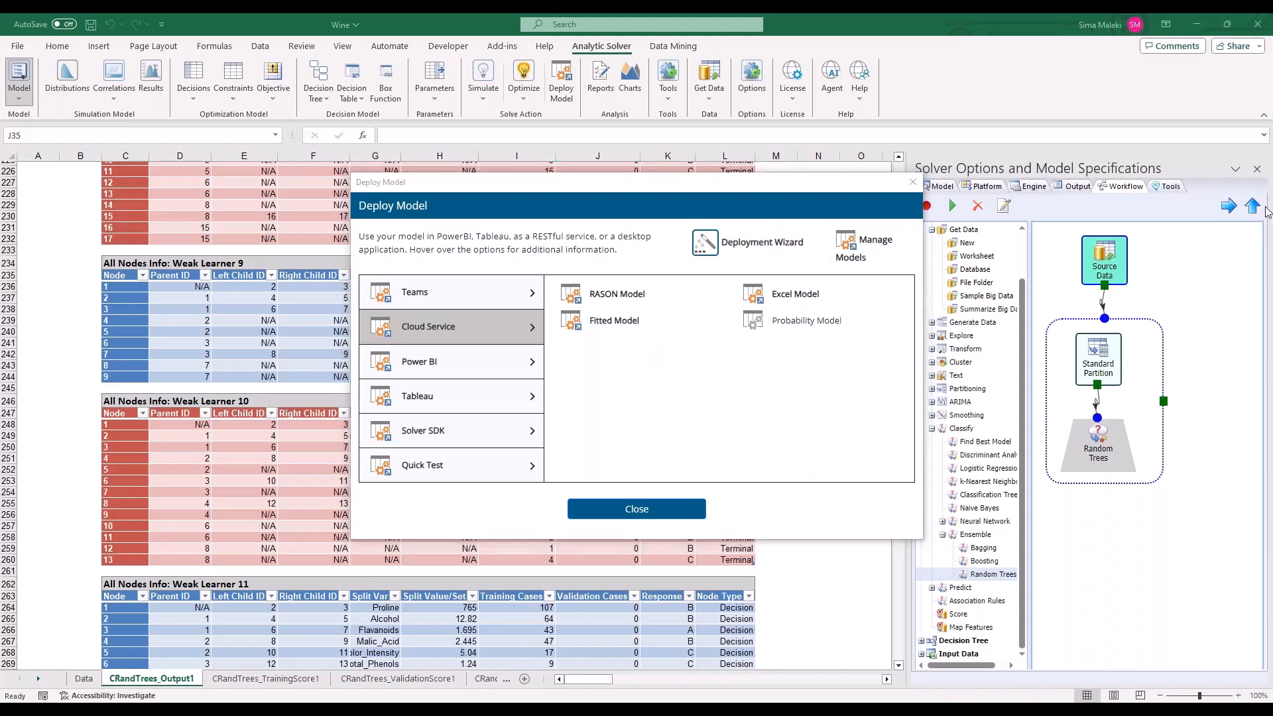
{"action": "mouse_move", "coordinate": [903, 257]}
{"action": "left_mouse_down"}
{"action": "mouse_move", "coordinate": [902, 269]}
{"action": "mouse_move", "coordinate": [822, 195]}
{"action": "mouse_move", "coordinate": [905, 266]}
{"action": "left_mouse_up"}
{"action": "left_click", "coordinate": [755, 246]}
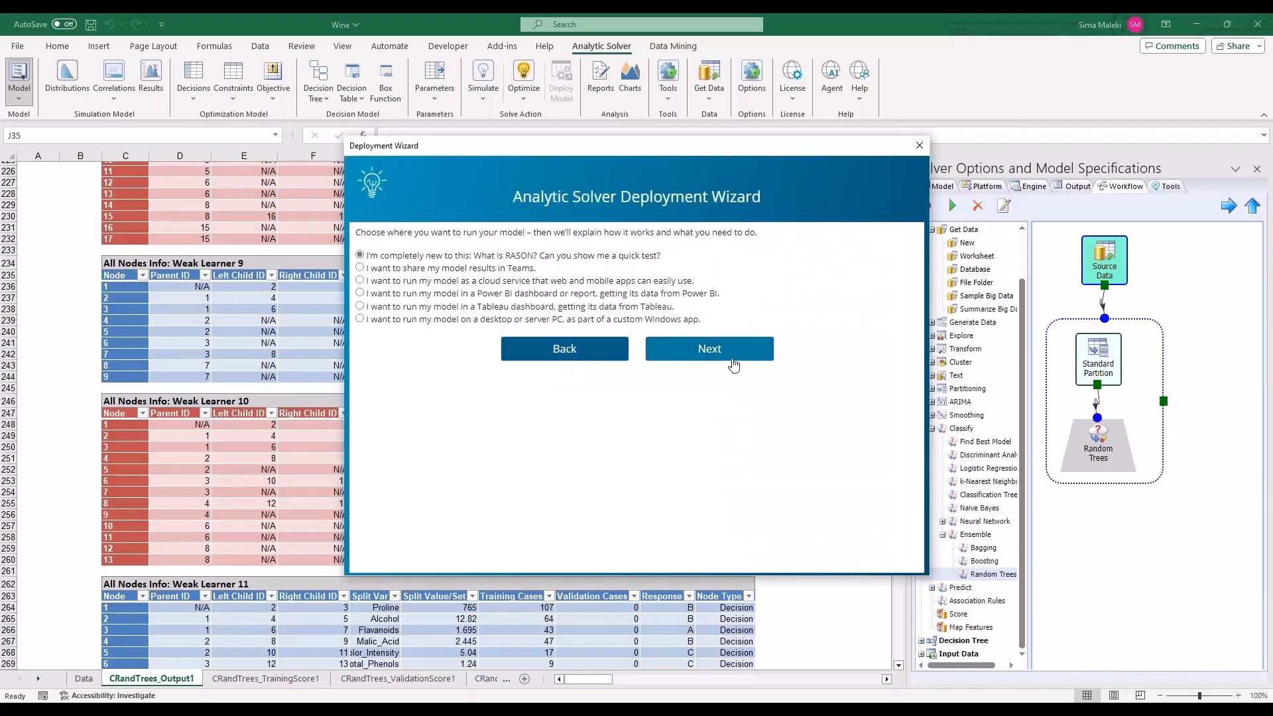
{"action": "left_click", "coordinate": [663, 349]}
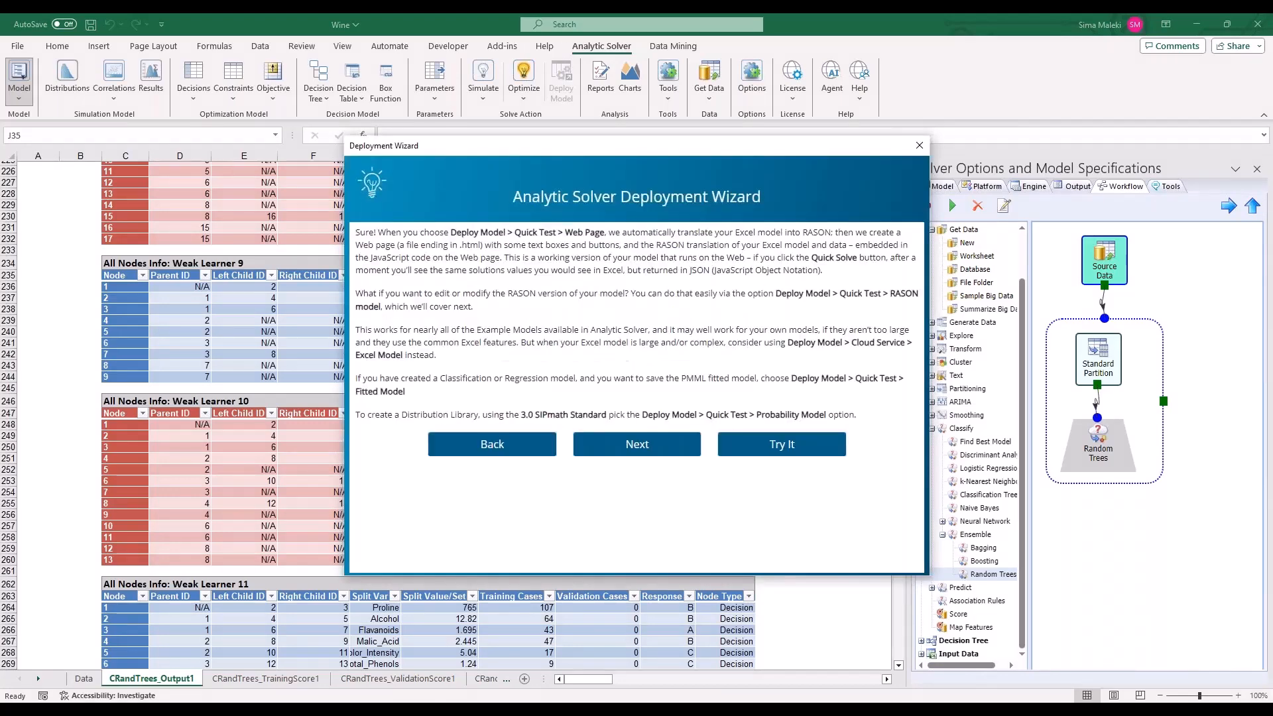
{"action": "left_click", "coordinate": [919, 146]}
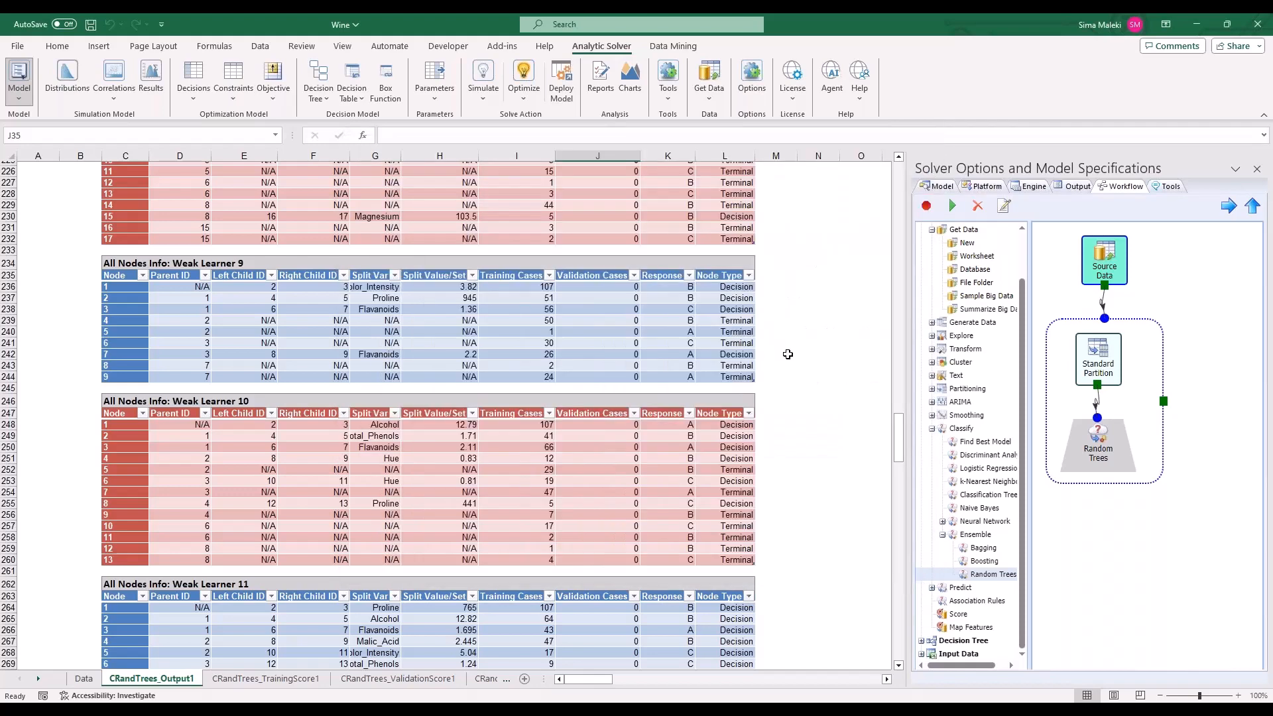
Deploy the workflow to the Cloud Service as a RASON model named Winetest.
{"action": "left_click", "coordinate": [777, 355]}
{"action": "left_click", "coordinate": [561, 78]}
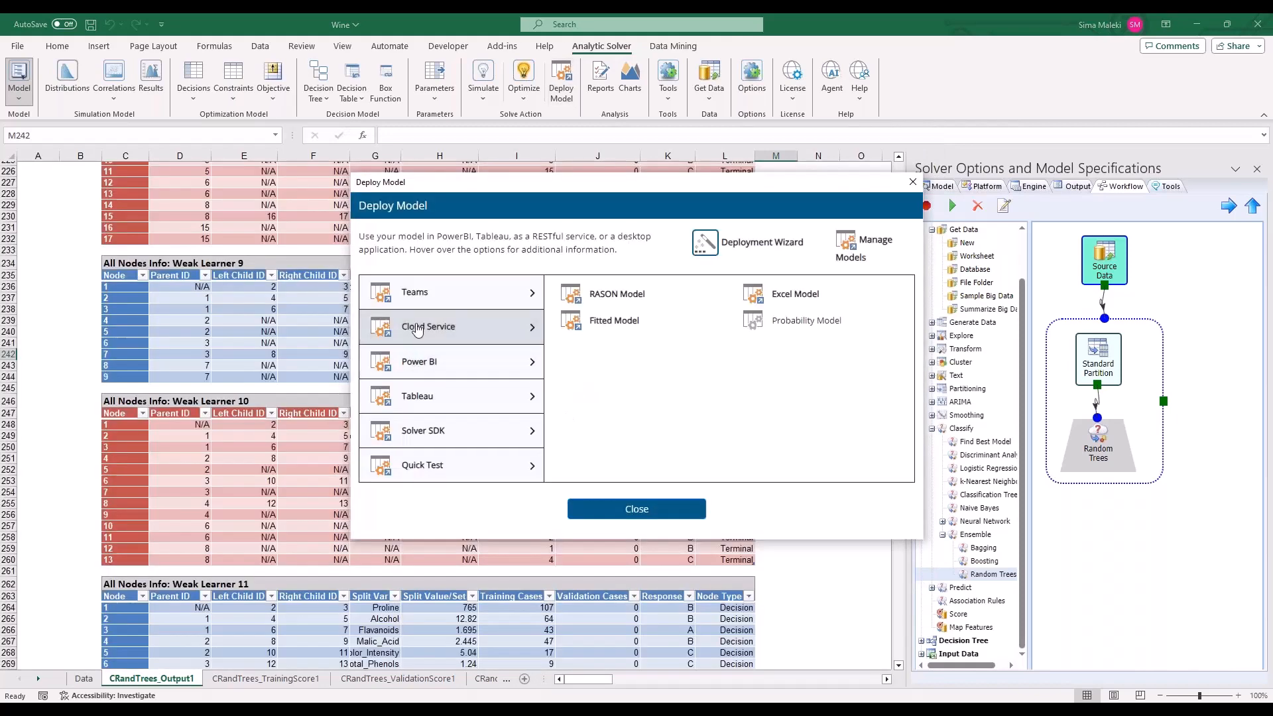
{"action": "mouse_move", "coordinate": [617, 298]}
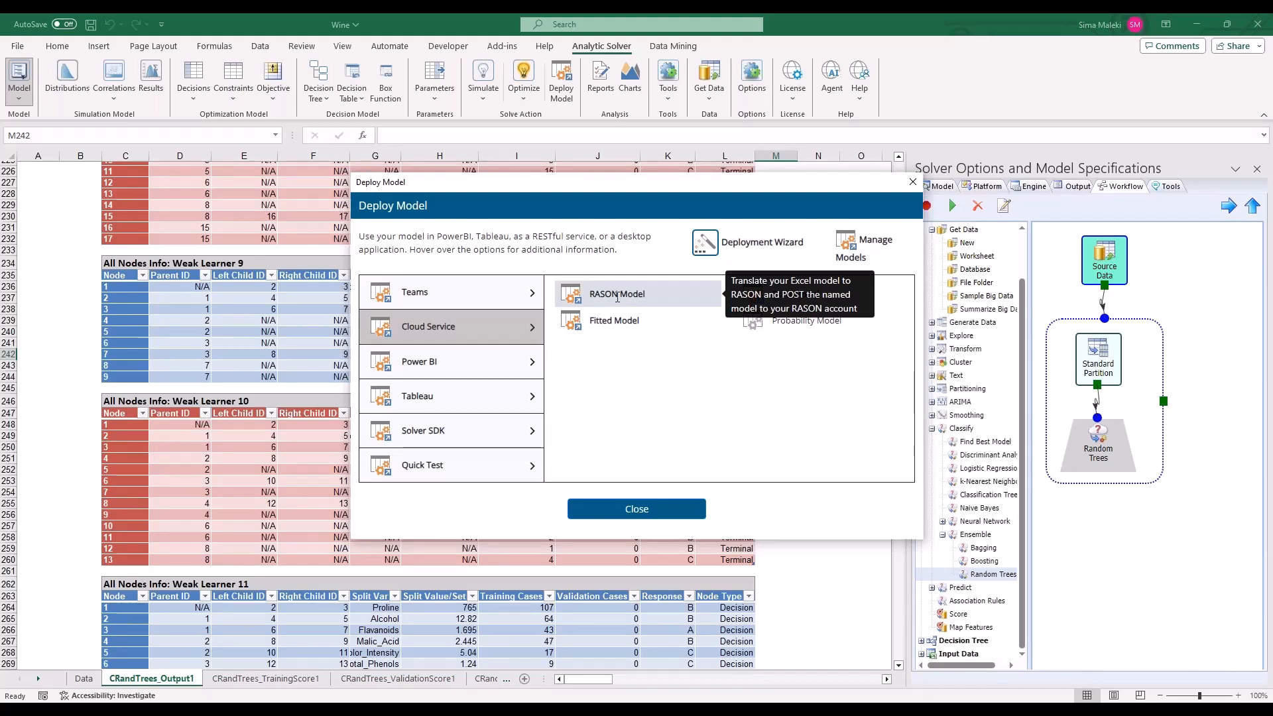
{"action": "left_click", "coordinate": [617, 295]}
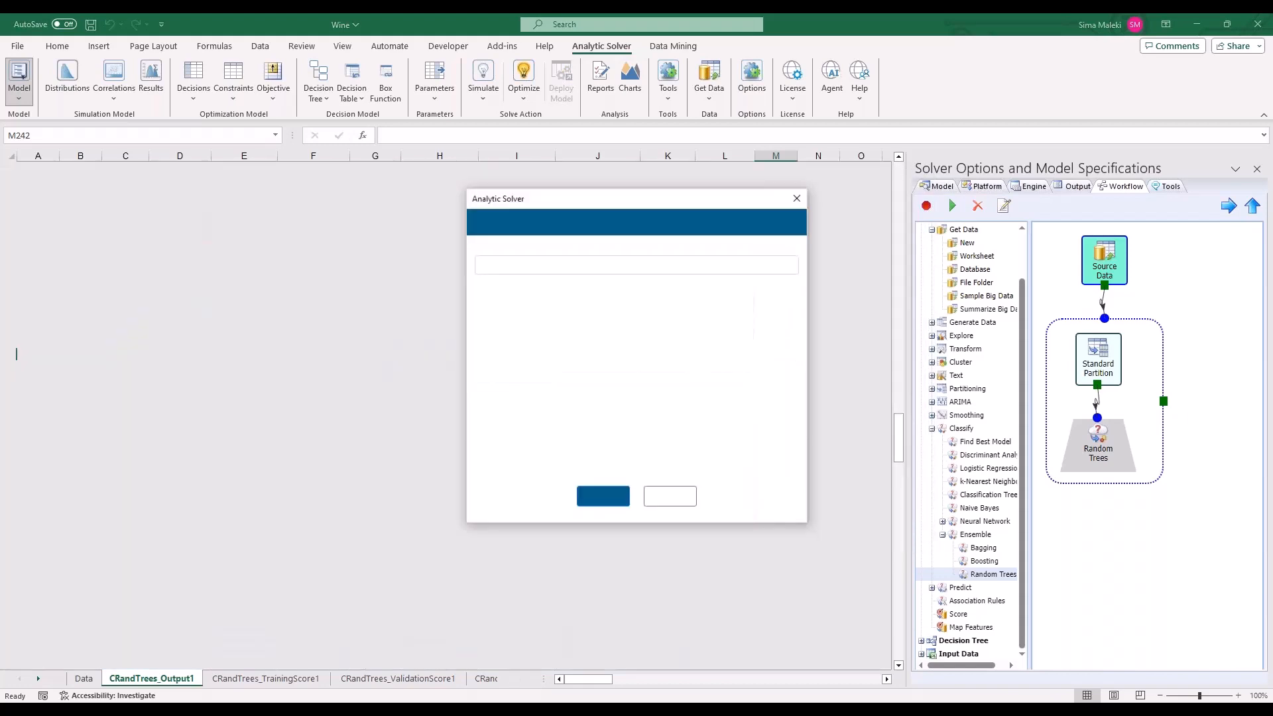
{"action": "left_click", "coordinate": [509, 264]}
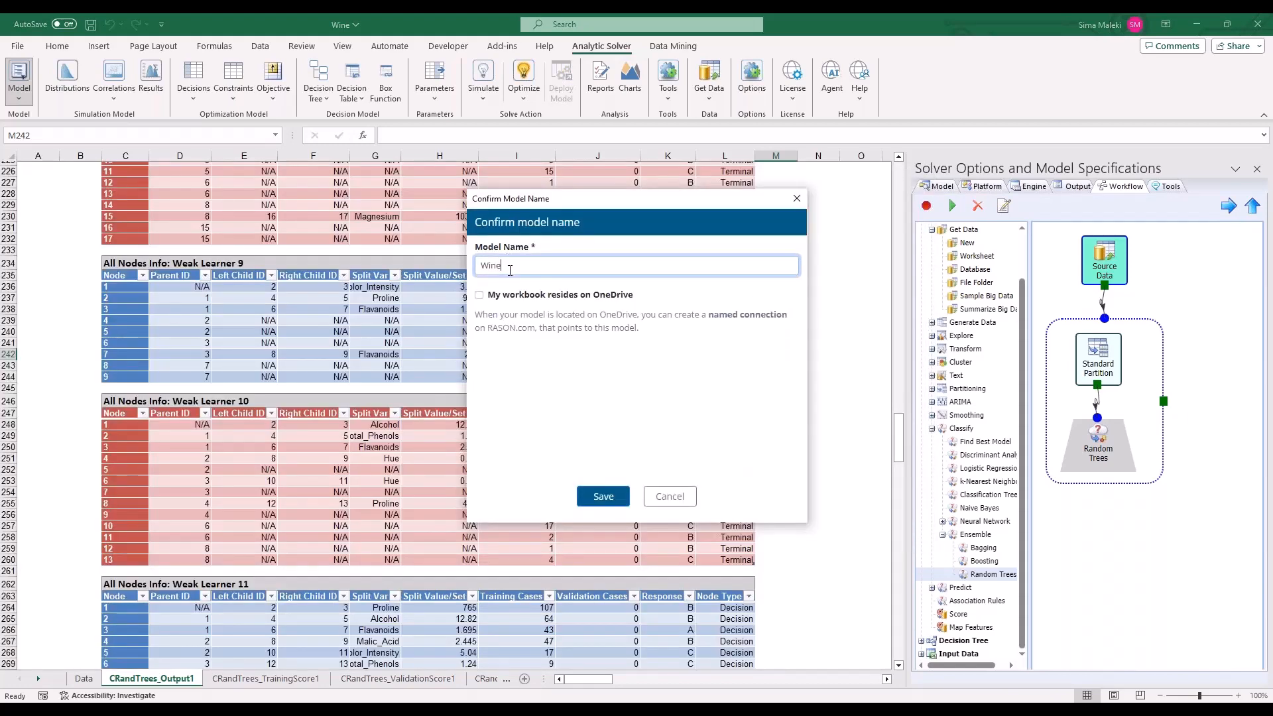
{"action": "type", "text": "test"}
{"action": "left_click", "coordinate": [608, 503]}
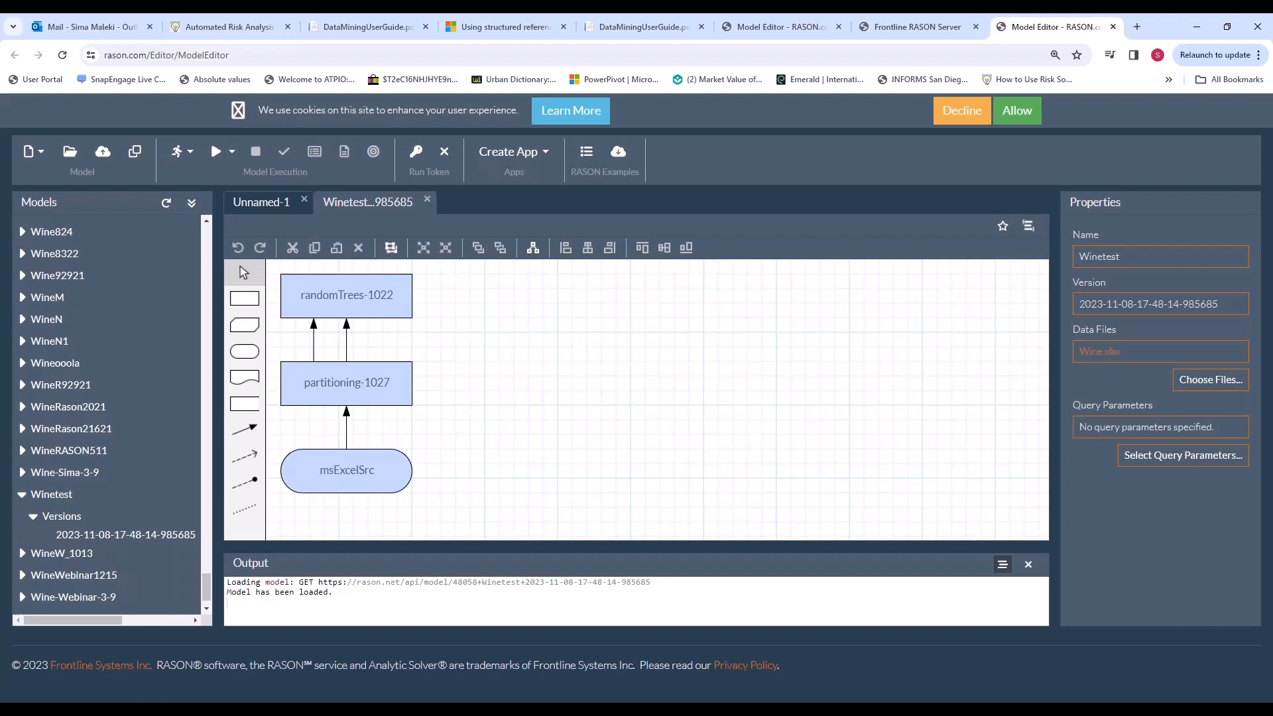
{"action": "key", "text": "alt+Tab"}
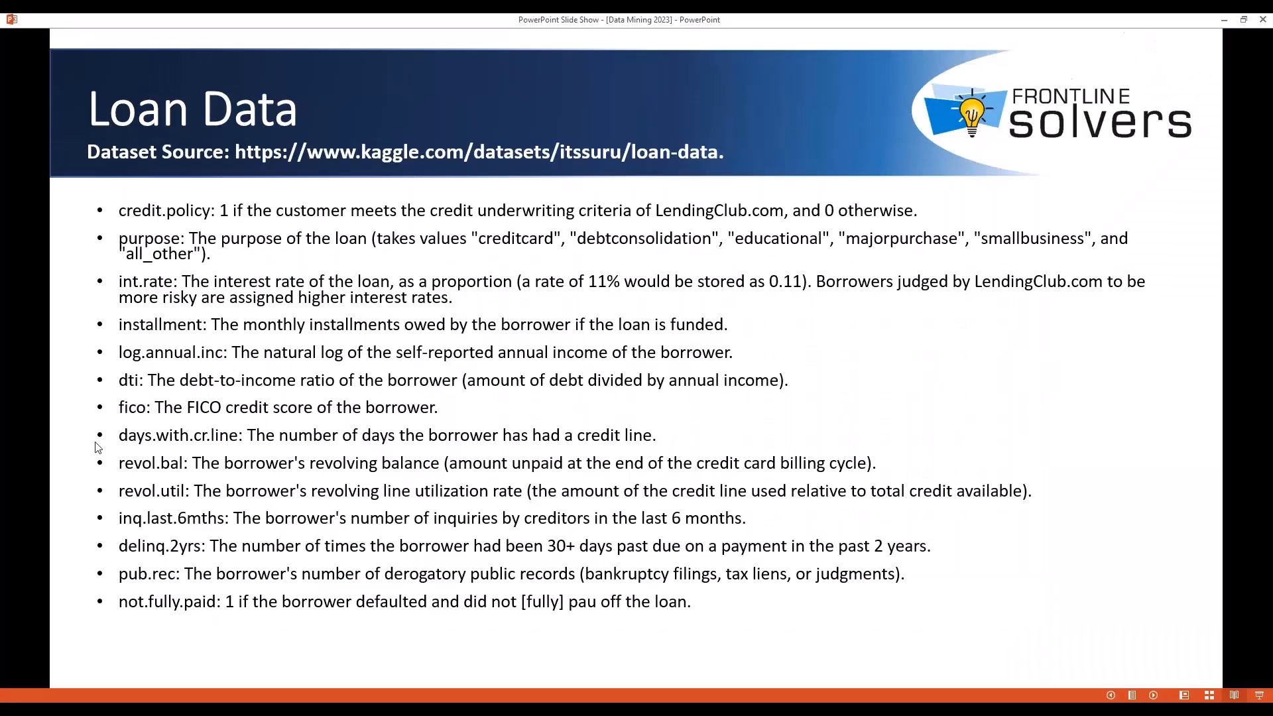
{"action": "key", "text": "Left"}
{"action": "key", "text": "Left"}
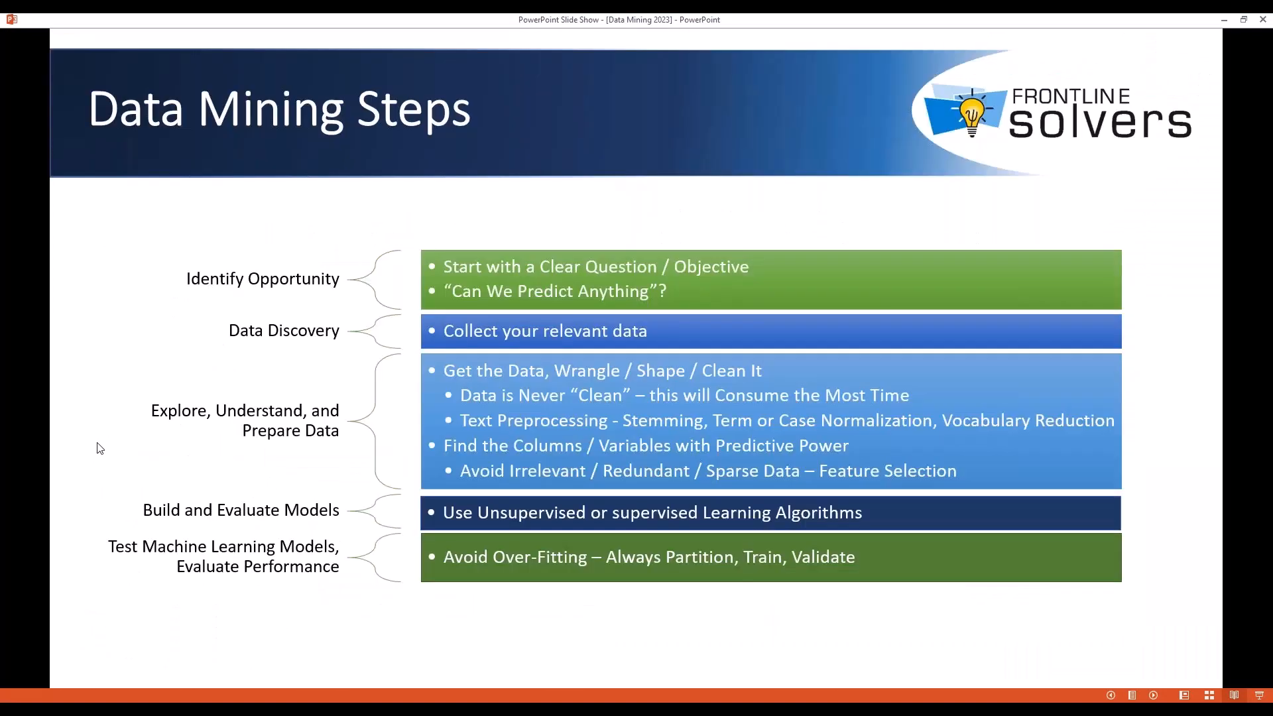